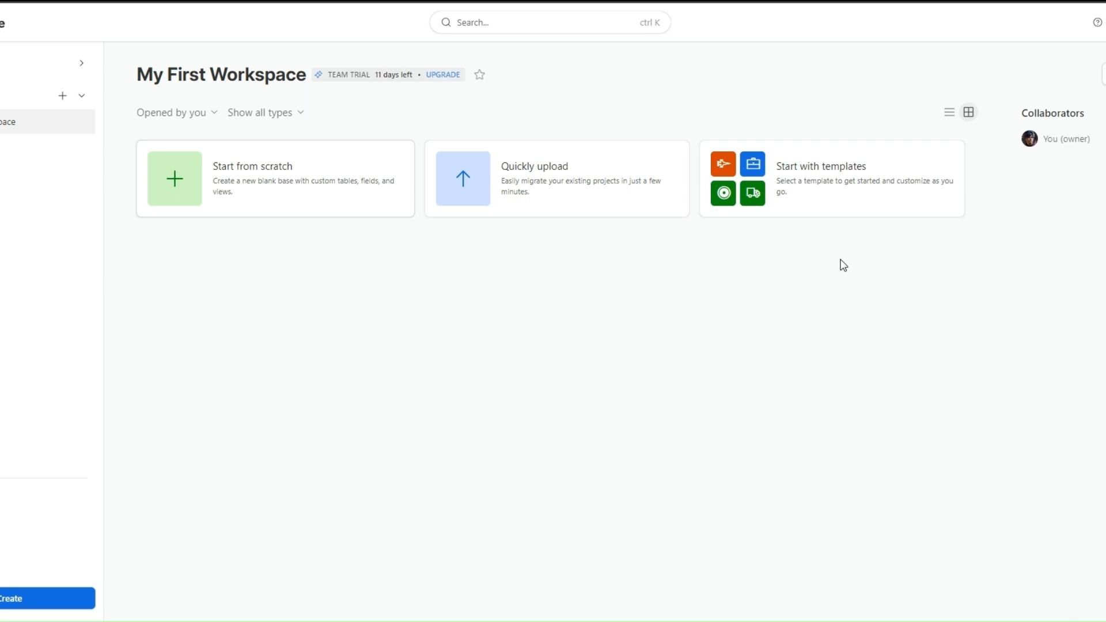
Browse the template gallery's Marketing, Product & Design, Operations, IT & Support and Engineering categories.
{"action": "left_click", "coordinate": [841, 174]}
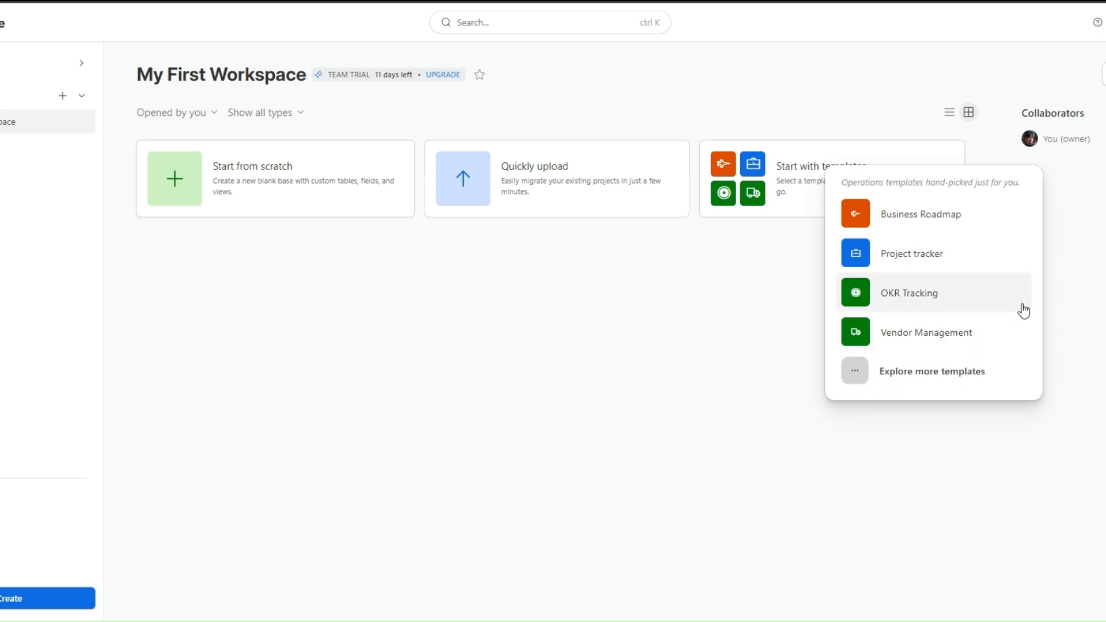
{"action": "left_click", "coordinate": [945, 380]}
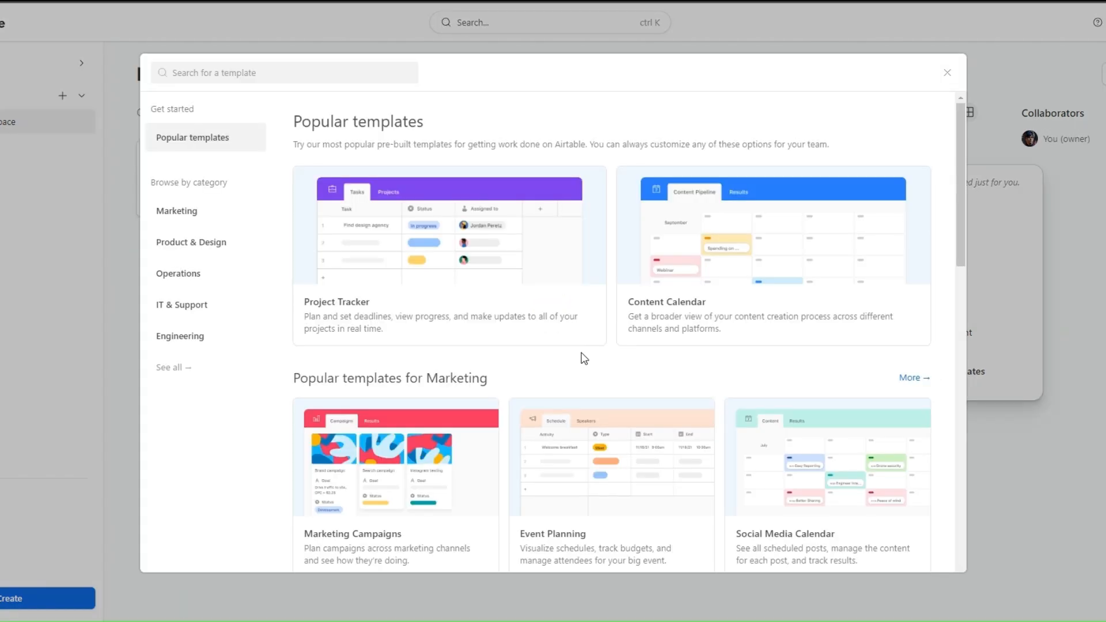
{"action": "scroll", "coordinate": [558, 333], "scroll_direction": "down", "scroll_amount": 5}
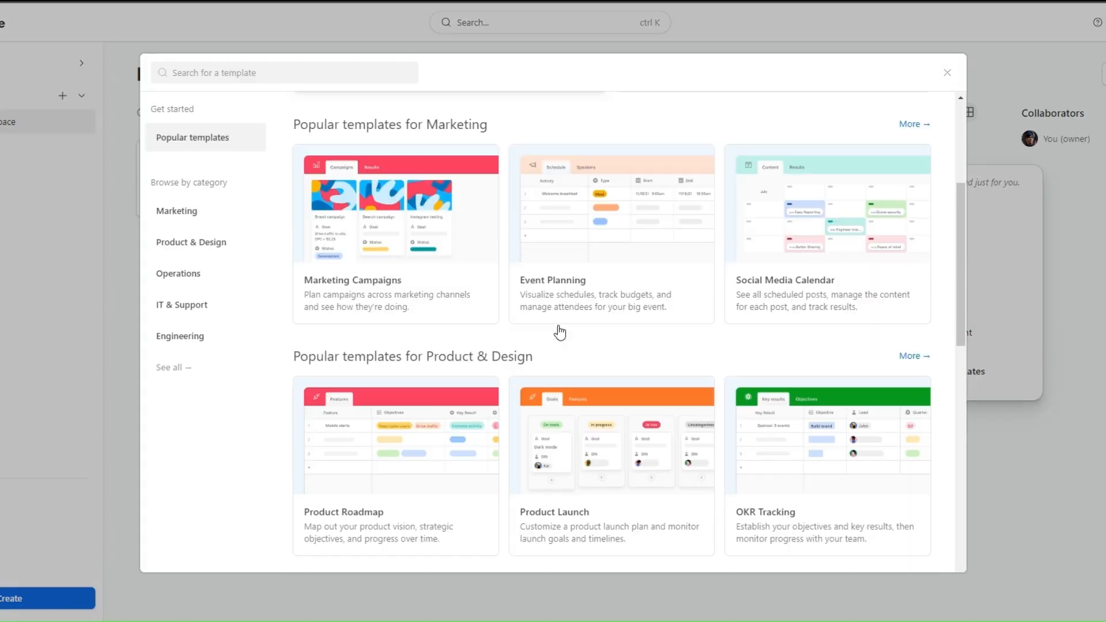
{"action": "scroll", "coordinate": [557, 333], "scroll_direction": "up", "scroll_amount": 5}
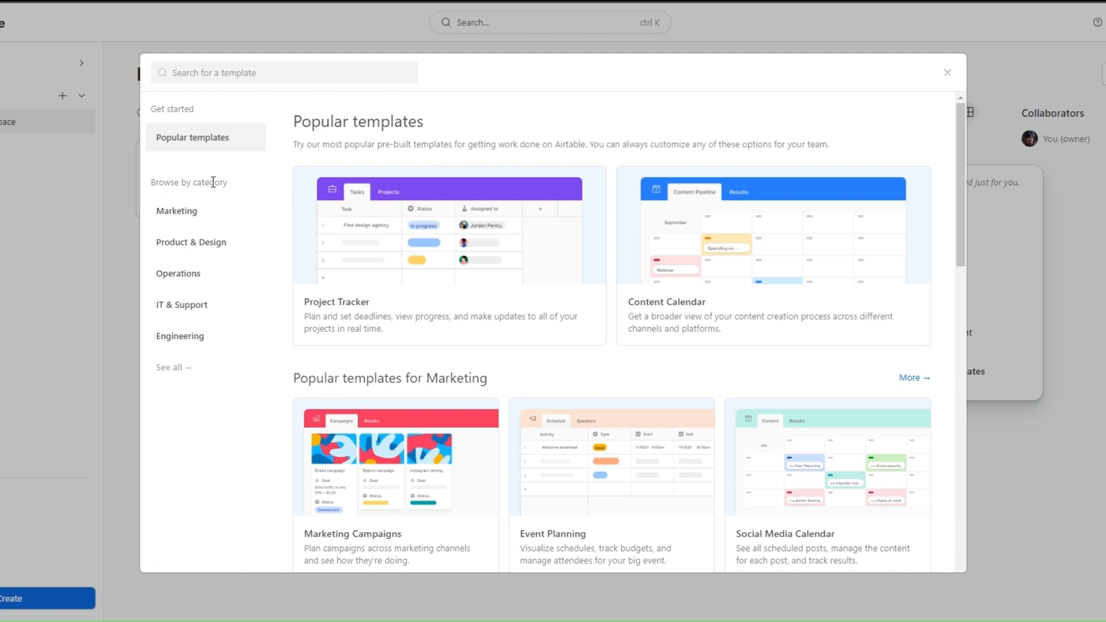
{"action": "left_click", "coordinate": [202, 218]}
{"action": "scroll", "coordinate": [205, 218], "scroll_direction": "down", "scroll_amount": 4}
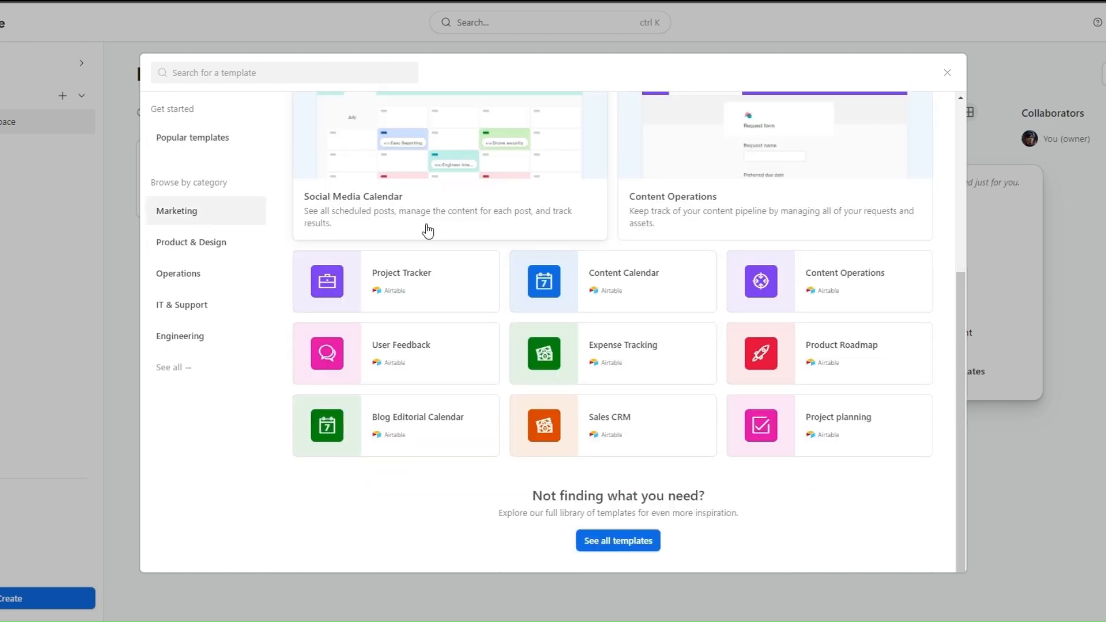
{"action": "scroll", "coordinate": [458, 245], "scroll_direction": "up", "scroll_amount": 5}
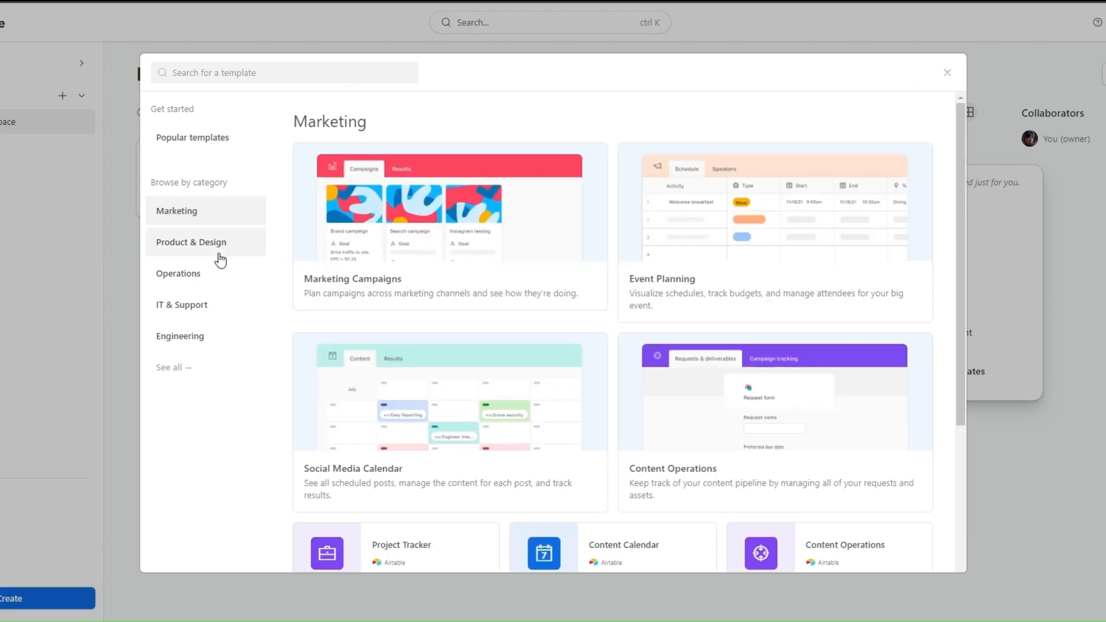
{"action": "left_click", "coordinate": [203, 256]}
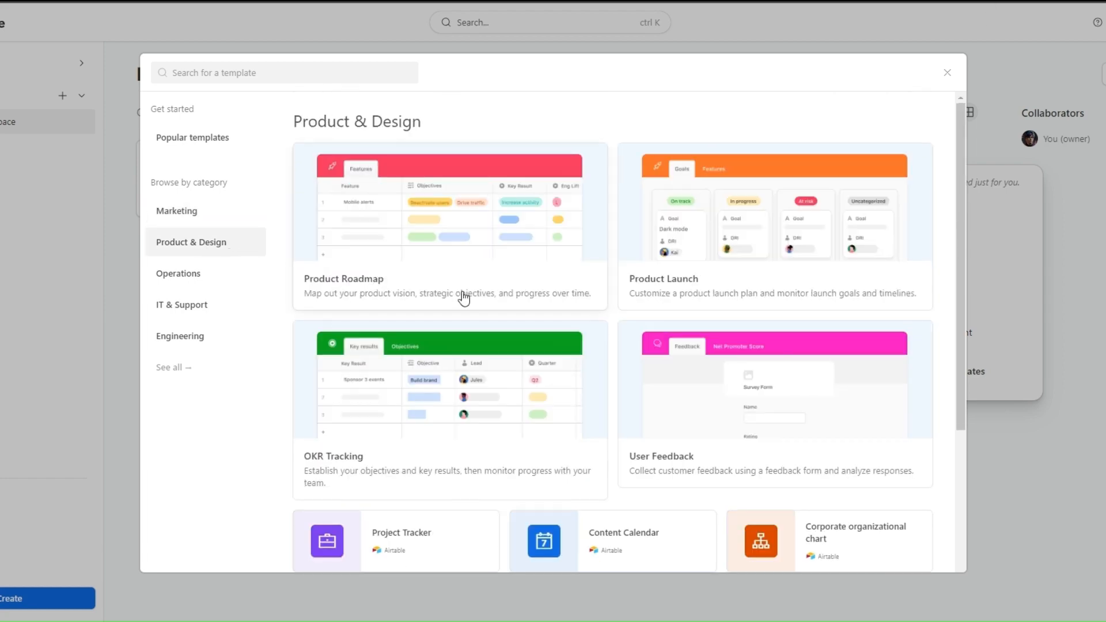
{"action": "scroll", "coordinate": [461, 296], "scroll_direction": "down", "scroll_amount": 2}
{"action": "left_click", "coordinate": [170, 276]}
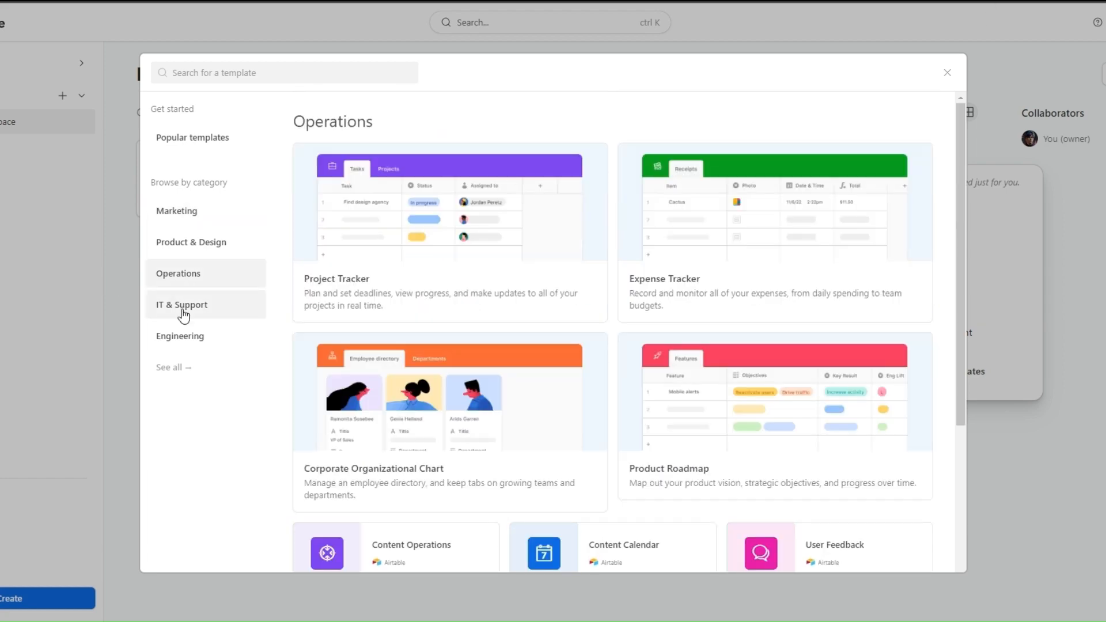
{"action": "left_click", "coordinate": [183, 316]}
{"action": "left_click", "coordinate": [196, 336]}
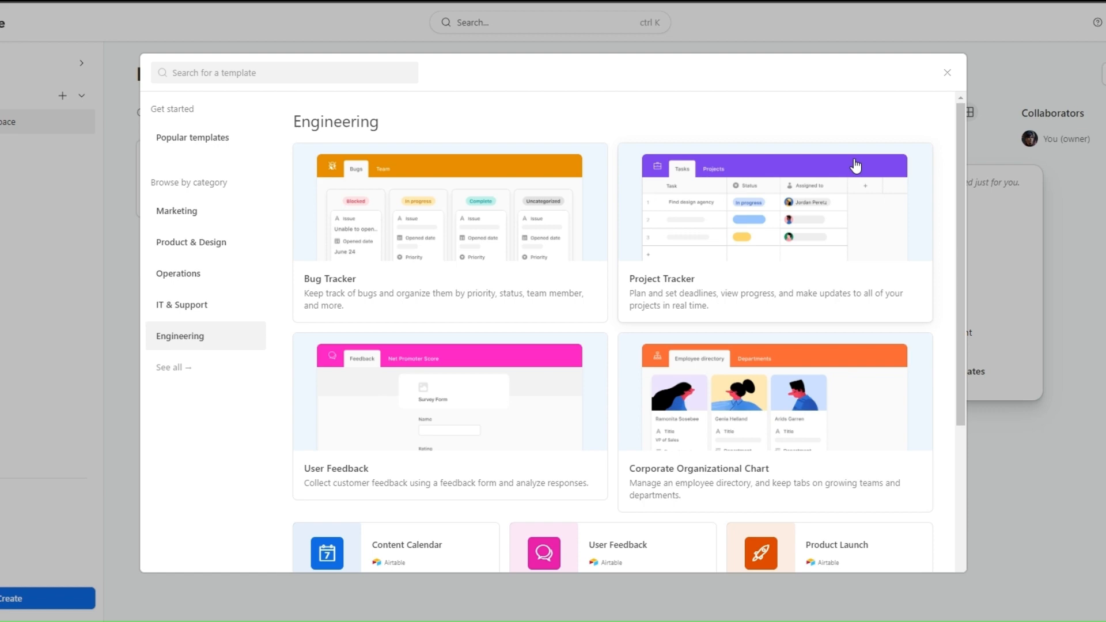
{"action": "left_click", "coordinate": [947, 73]}
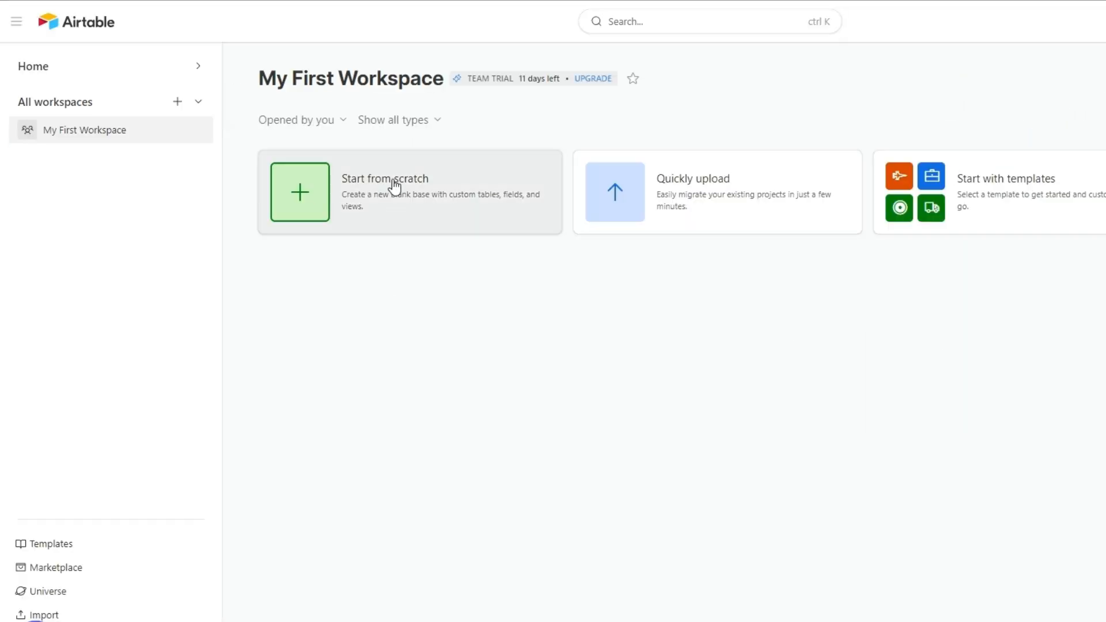
Start a blank base named Client Lead Gen CRM, coloured light blue with a shield icon.
{"action": "left_click", "coordinate": [394, 187]}
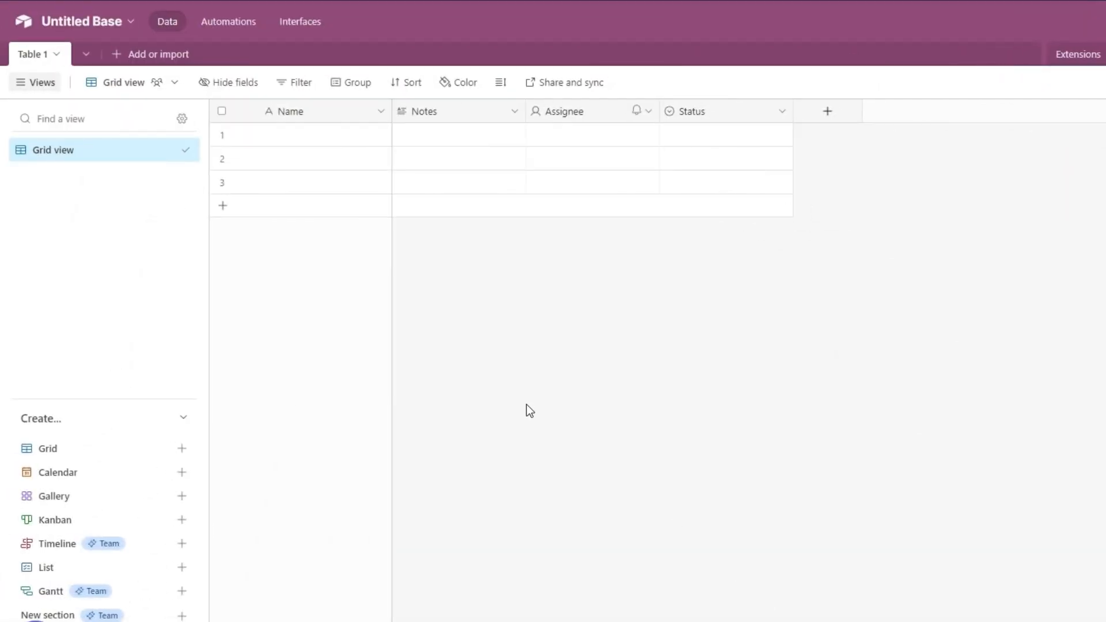
{"action": "left_click", "coordinate": [104, 23]}
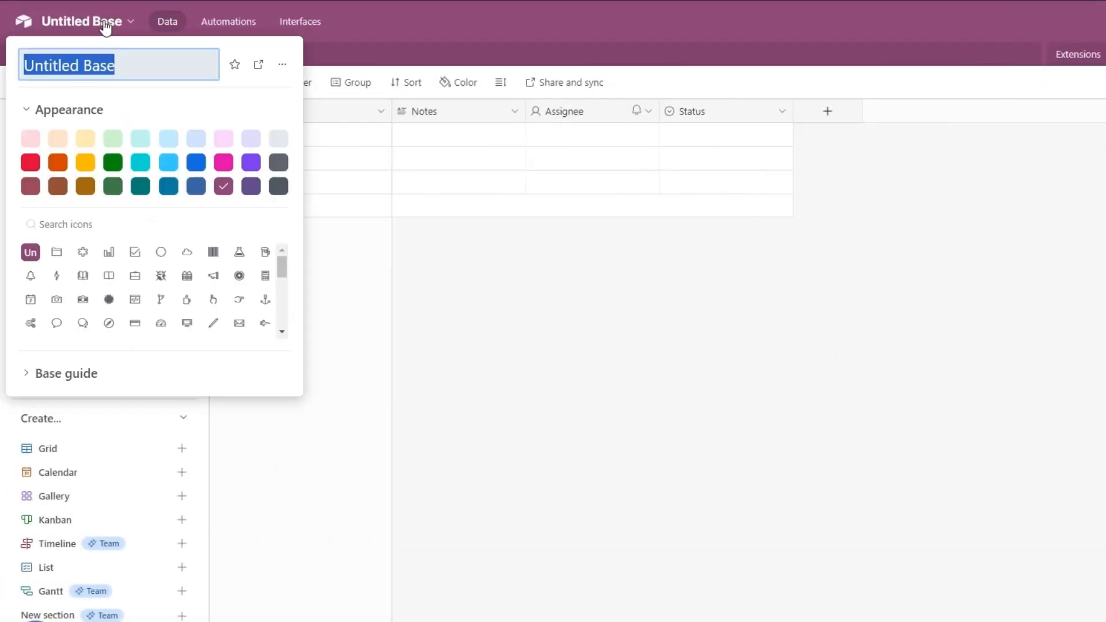
{"action": "left_click", "coordinate": [126, 65]}
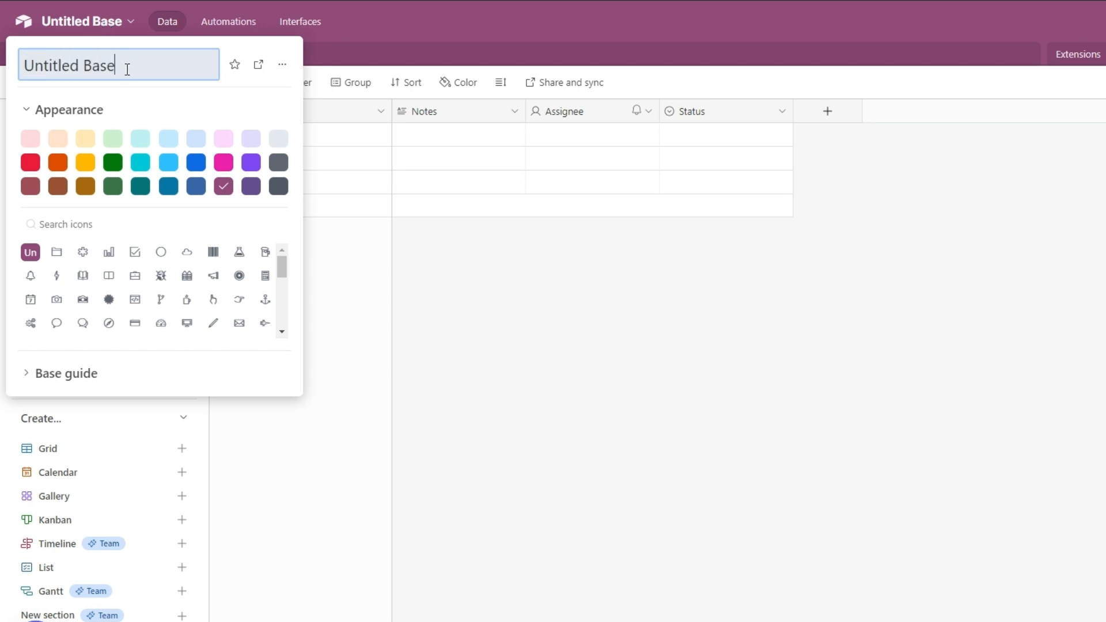
{"action": "left_click_drag", "start_coordinate": [115, 65], "coordinate": [80, 64]}
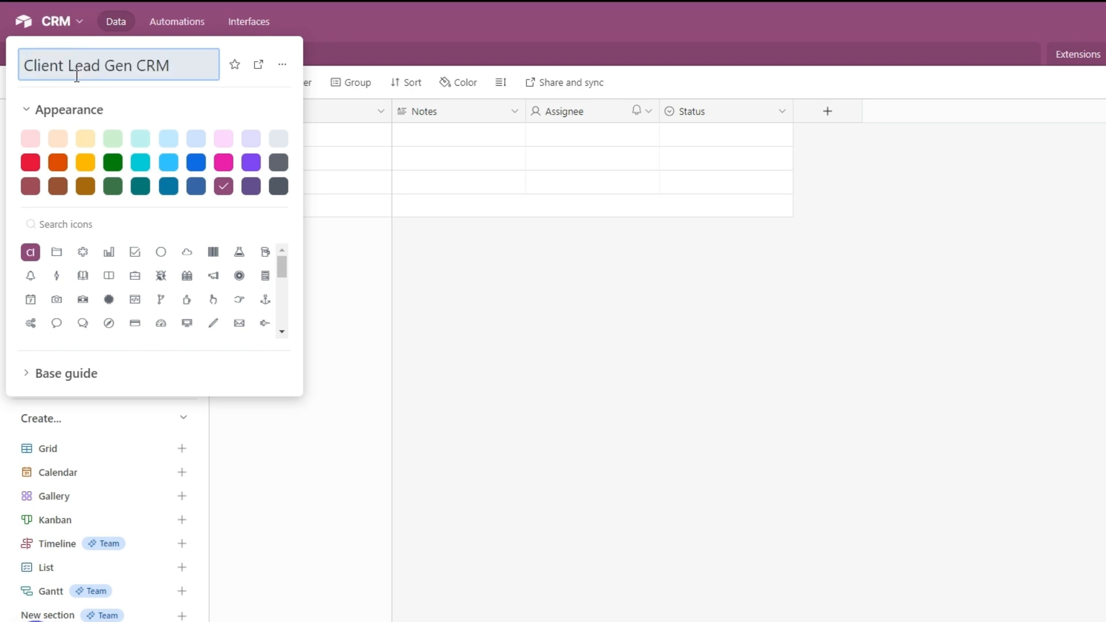
{"action": "key", "text": "Return"}
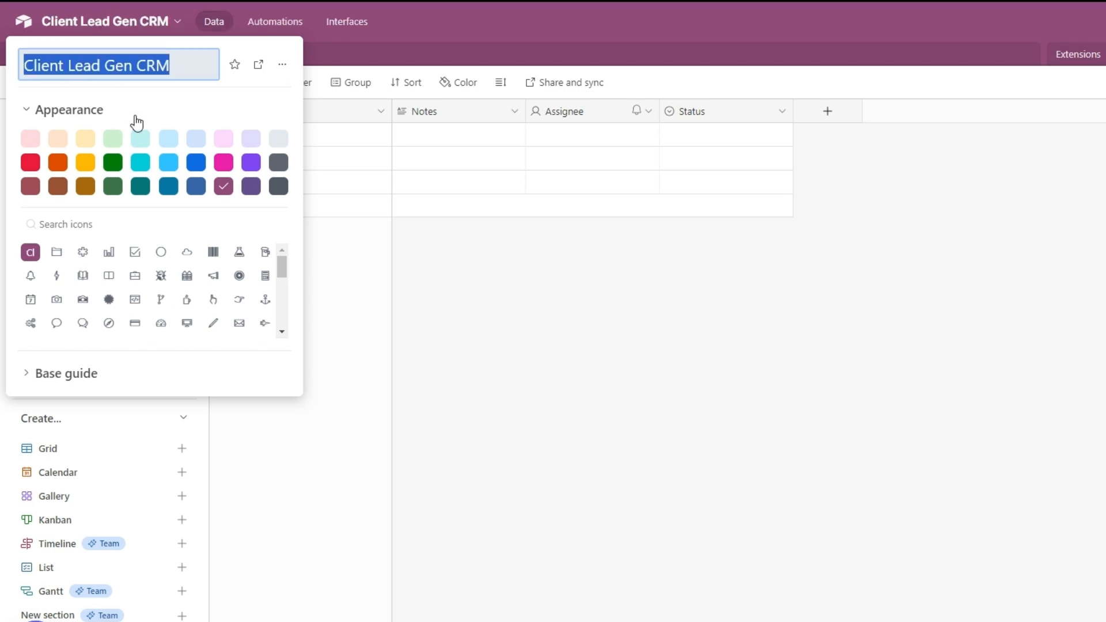
{"action": "left_click", "coordinate": [196, 138]}
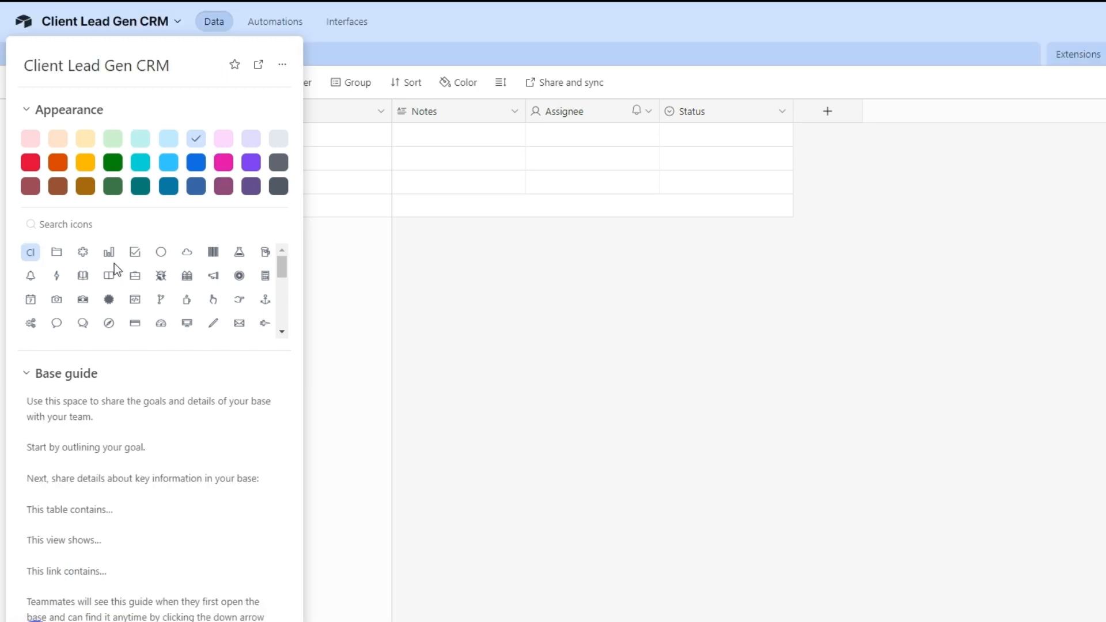
{"action": "left_click_drag", "start_coordinate": [281, 278], "coordinate": [284, 317]}
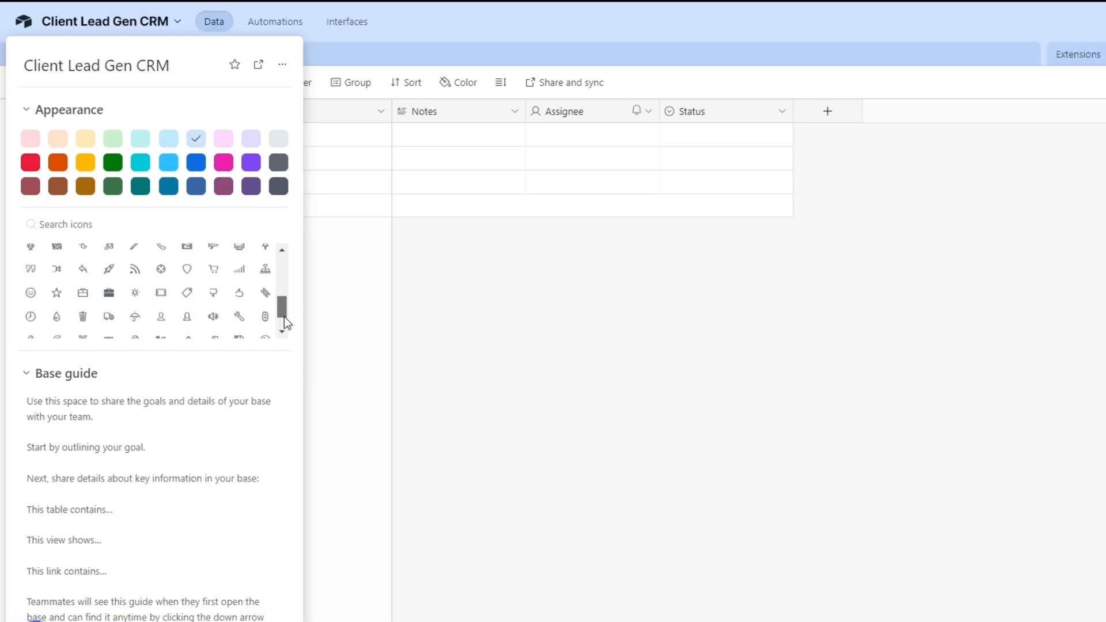
{"action": "left_click", "coordinate": [186, 266]}
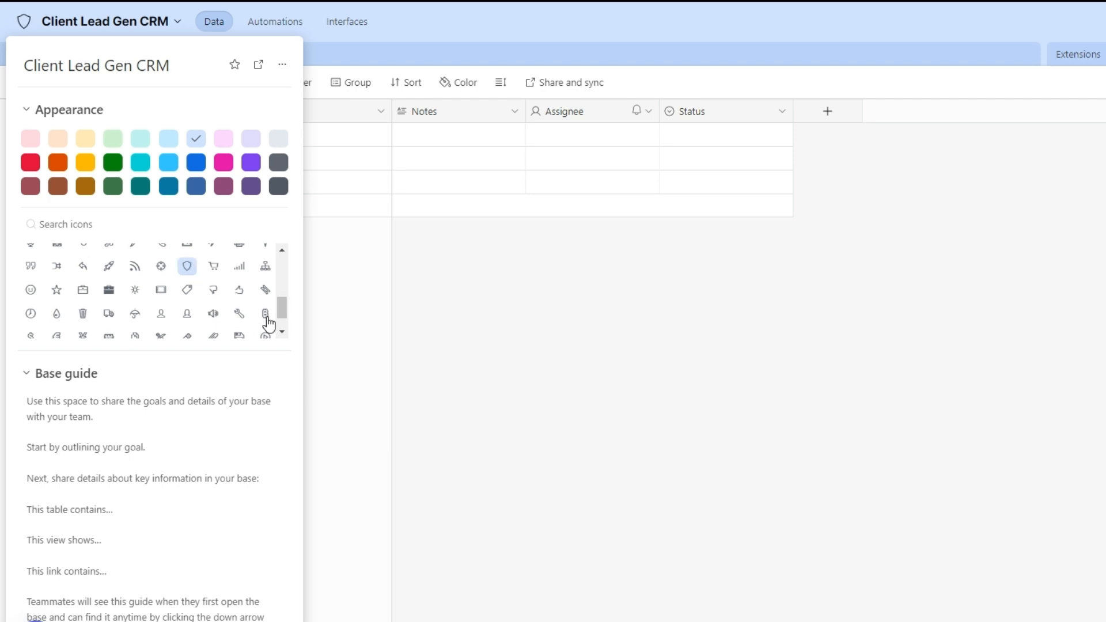
{"action": "scroll", "coordinate": [267, 313], "scroll_direction": "down", "scroll_amount": 2}
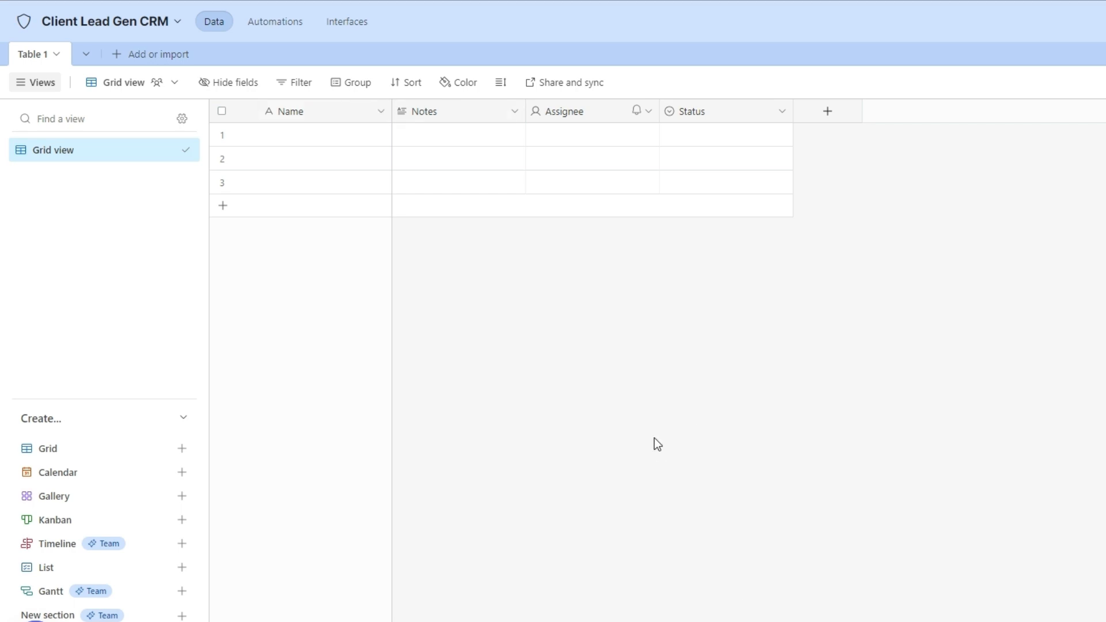
Rename Table 1 to Contacts List.
{"action": "left_click", "coordinate": [56, 55]}
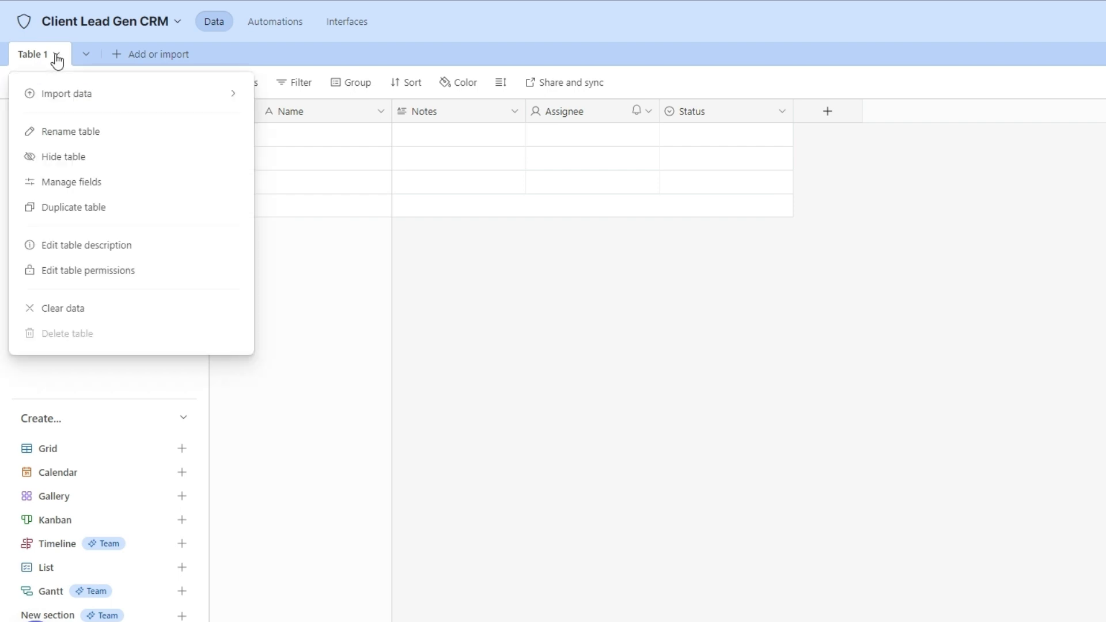
{"action": "left_click", "coordinate": [70, 137]}
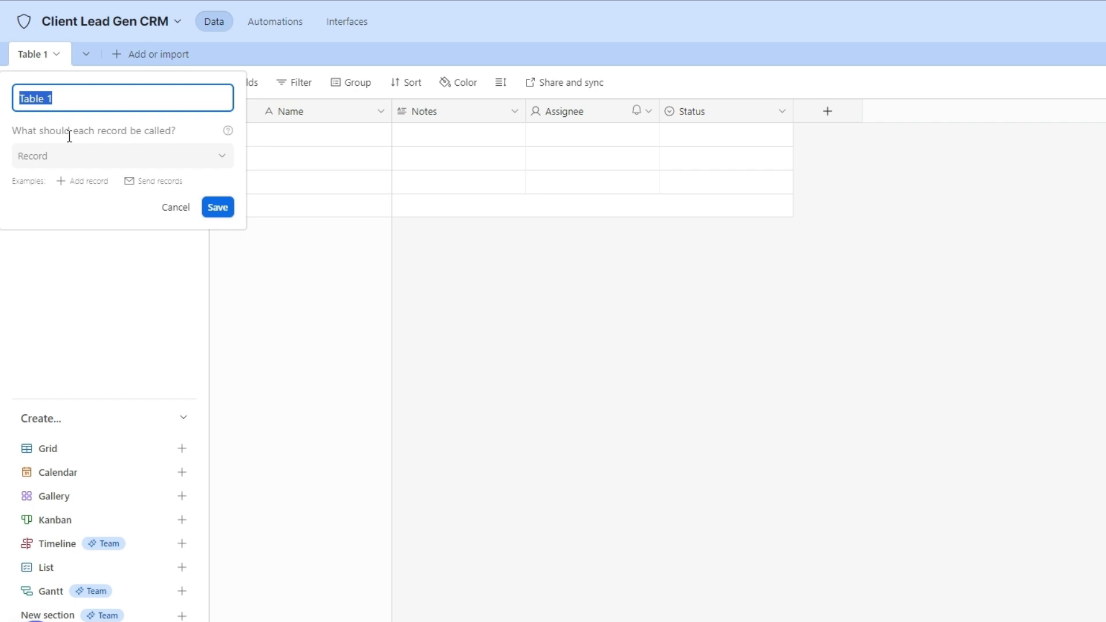
{"action": "left_click", "coordinate": [69, 98]}
{"action": "key", "text": "ctrl+a"}
{"action": "type", "text": "Contacts"}
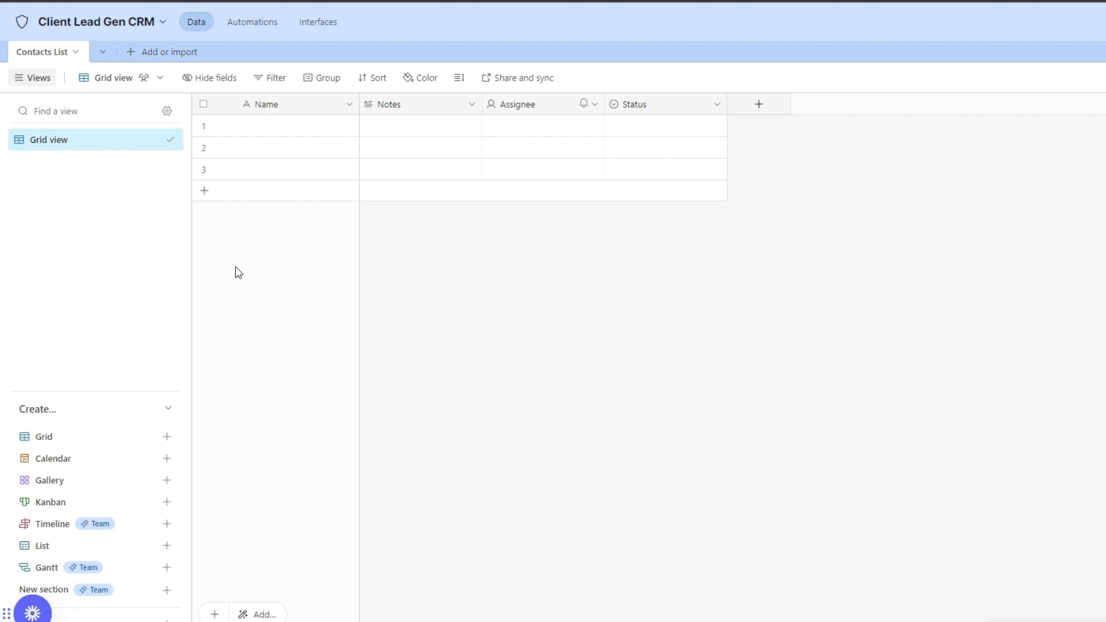
Delete the Notes, Assignee and Status fields.
{"action": "left_click", "coordinate": [467, 105]}
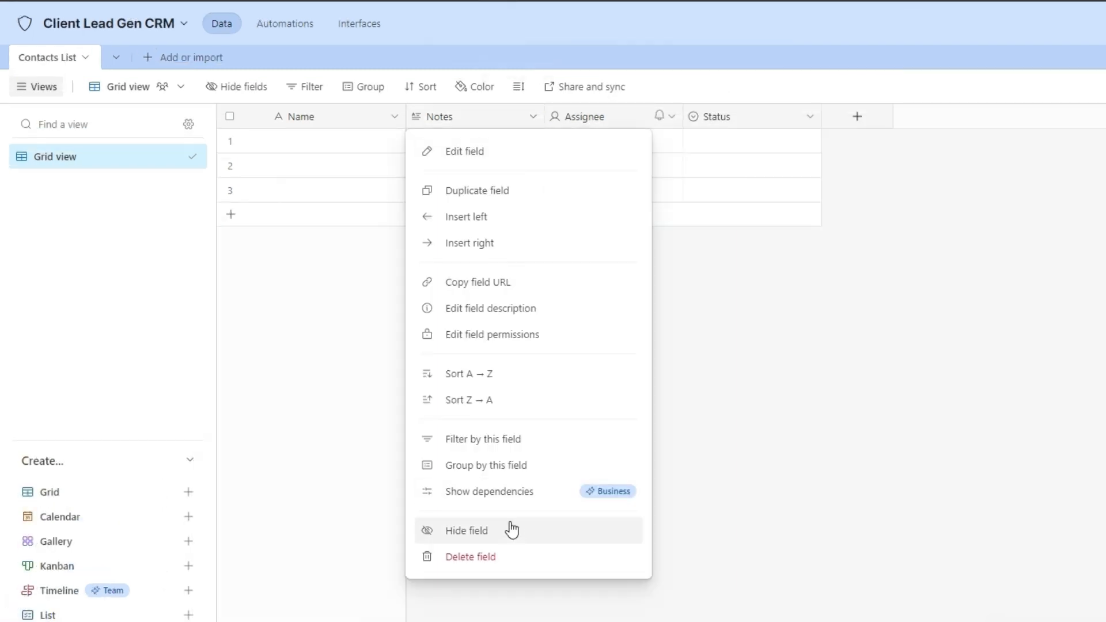
{"action": "left_click", "coordinate": [505, 561]}
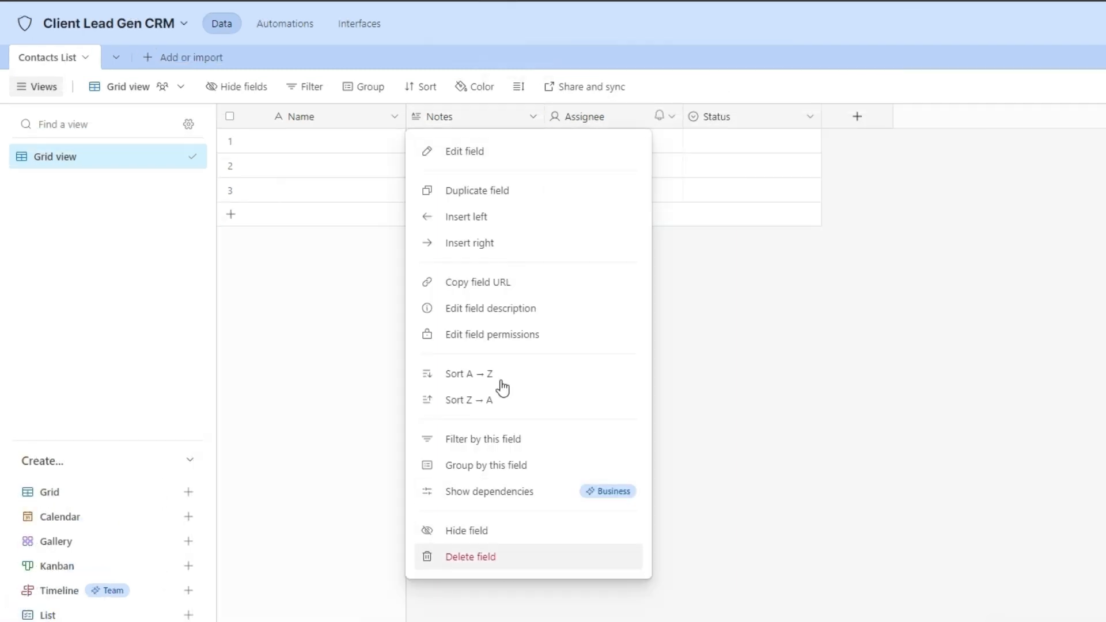
{"action": "left_click", "coordinate": [535, 119]}
{"action": "left_click", "coordinate": [514, 557]}
{"action": "left_click", "coordinate": [534, 118]}
{"action": "left_click", "coordinate": [515, 557]}
{"action": "left_click", "coordinate": [533, 118]}
{"action": "left_click", "coordinate": [515, 557]}
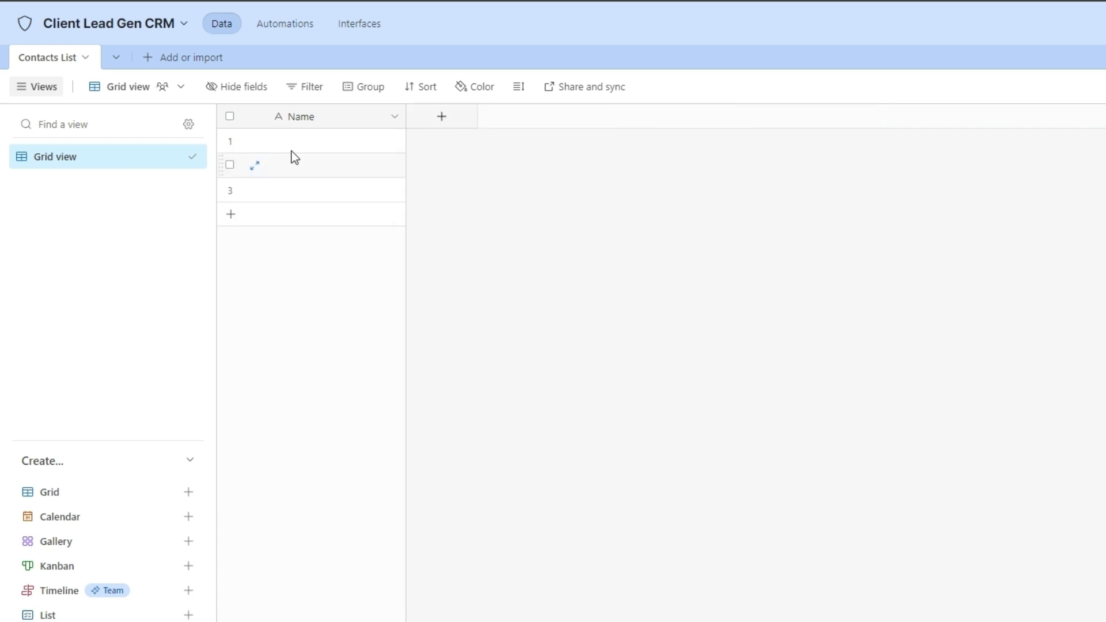
Enter the four contacts' first names into the Name cells, adding a fourth row.
{"action": "left_click", "coordinate": [296, 144]}
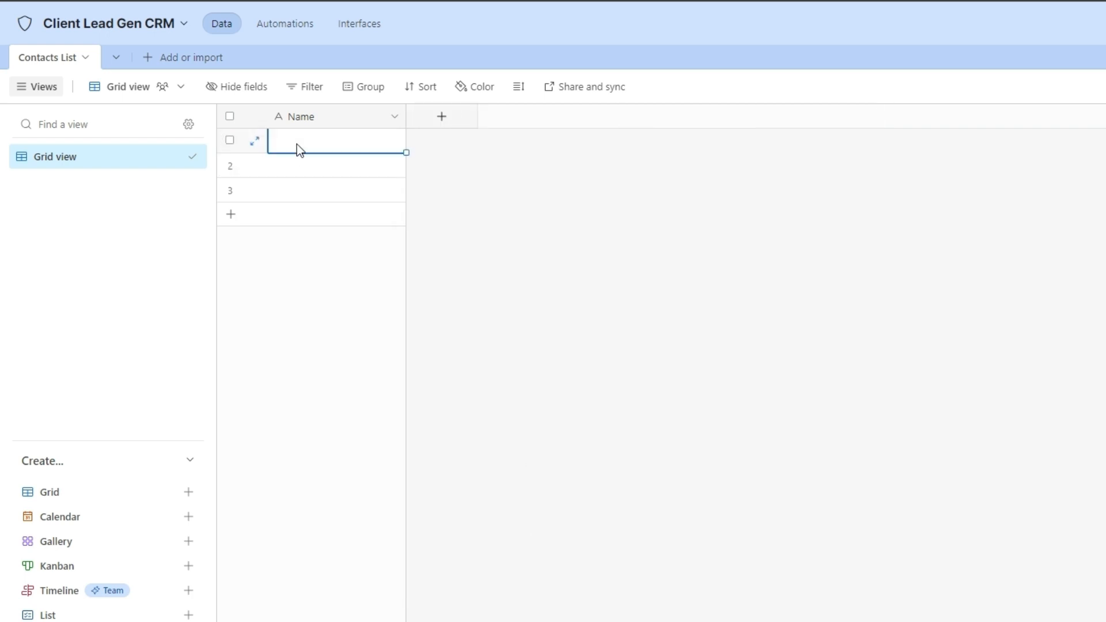
{"action": "type", "text": "Kimberly"}
{"action": "left_click", "coordinate": [306, 167]}
{"action": "type", "text": "Peter"}
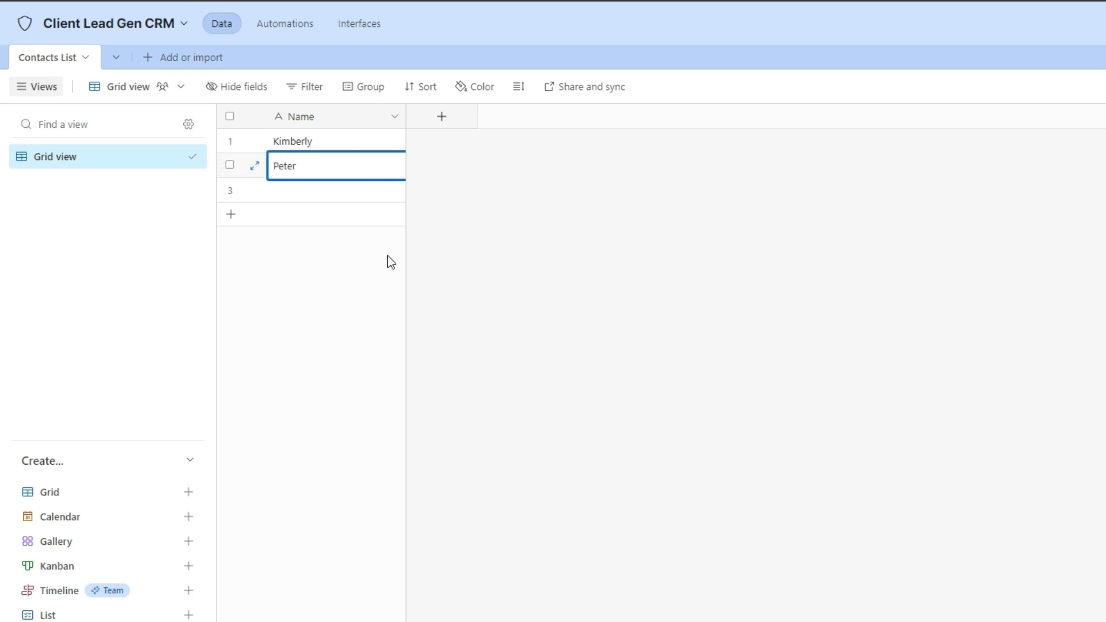
{"action": "left_click", "coordinate": [326, 189]}
{"action": "type", "text": "Stella"}
{"action": "left_click", "coordinate": [232, 215]}
{"action": "type", "text": "David"}
{"action": "left_click", "coordinate": [357, 299]}
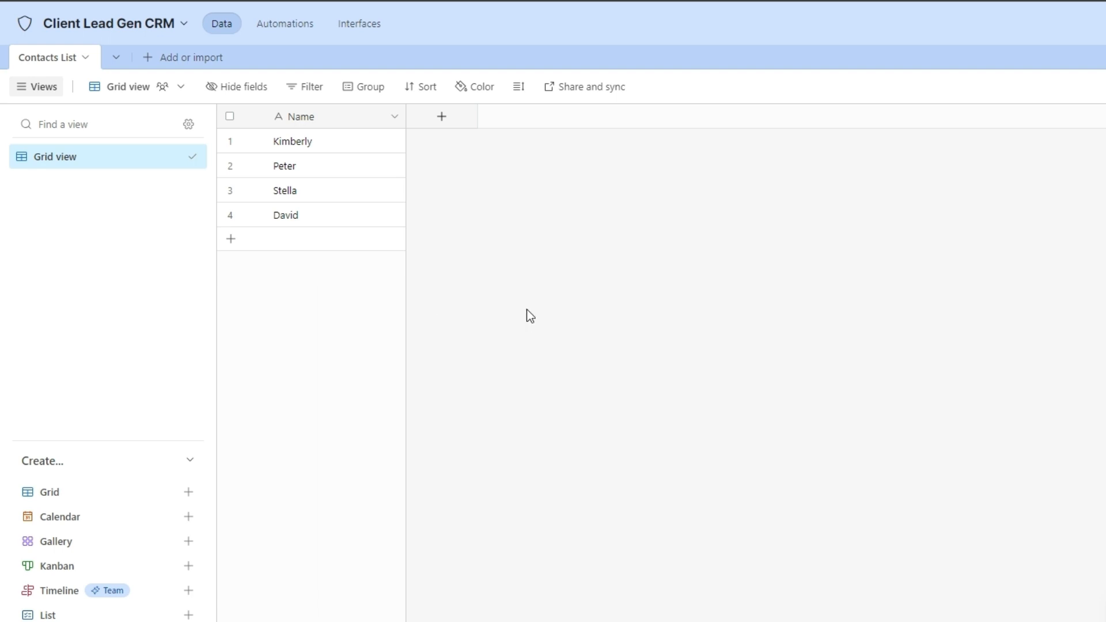
Add an Email field and enter the first contact's email address.
{"action": "left_click", "coordinate": [441, 118]}
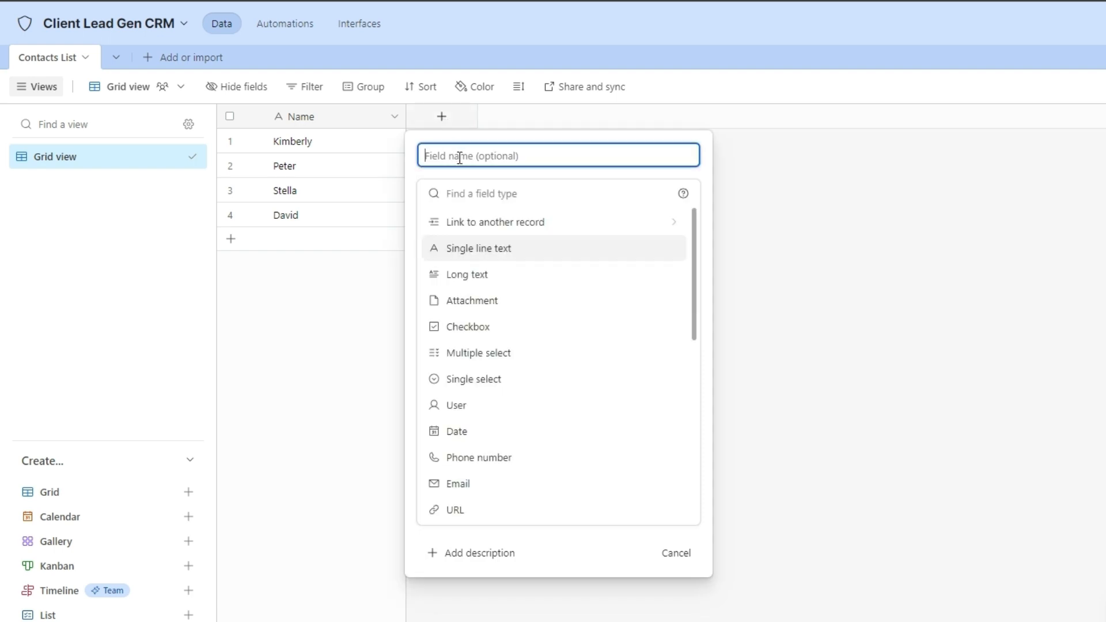
{"action": "left_click", "coordinate": [470, 485]}
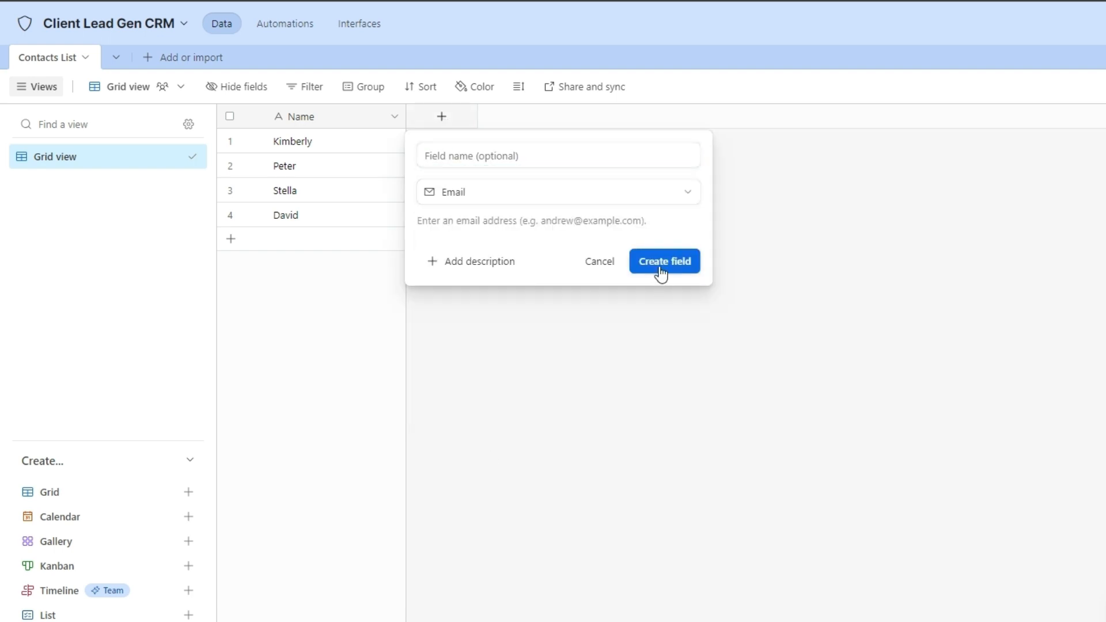
{"action": "left_click", "coordinate": [663, 262]}
{"action": "left_click", "coordinate": [464, 148]}
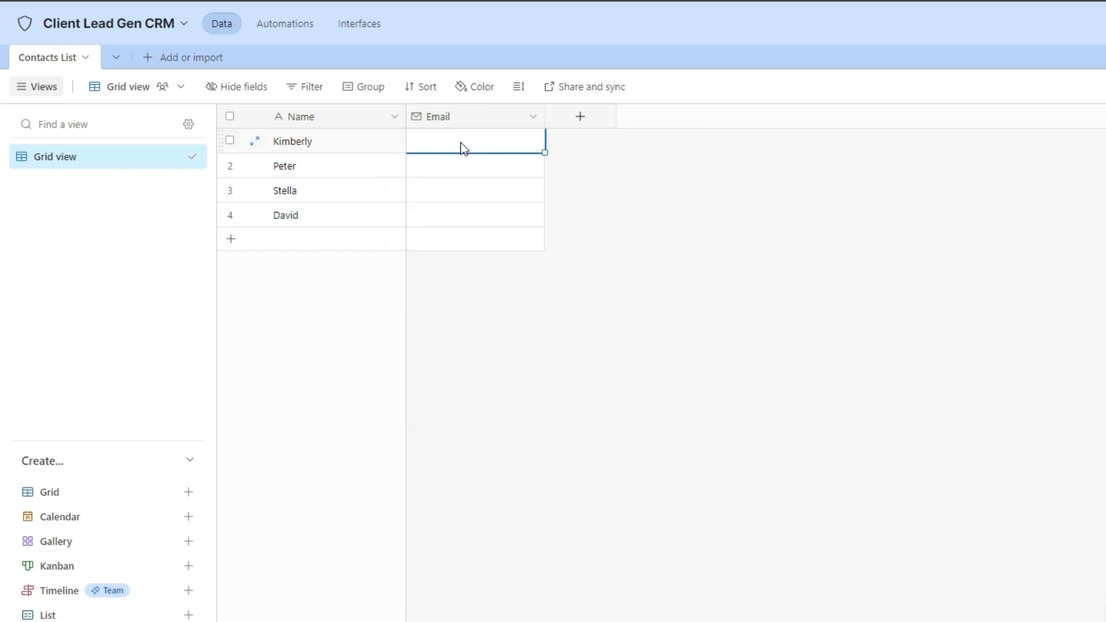
{"action": "left_click", "coordinate": [464, 148]}
{"action": "key", "text": "Return"}
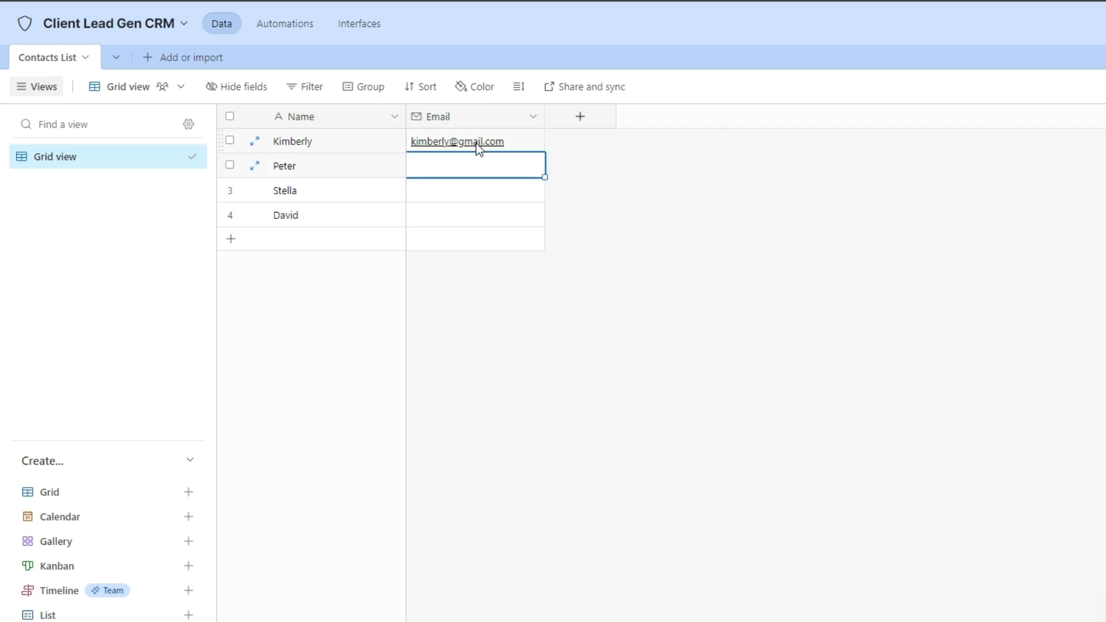
{"action": "left_click", "coordinate": [475, 144]}
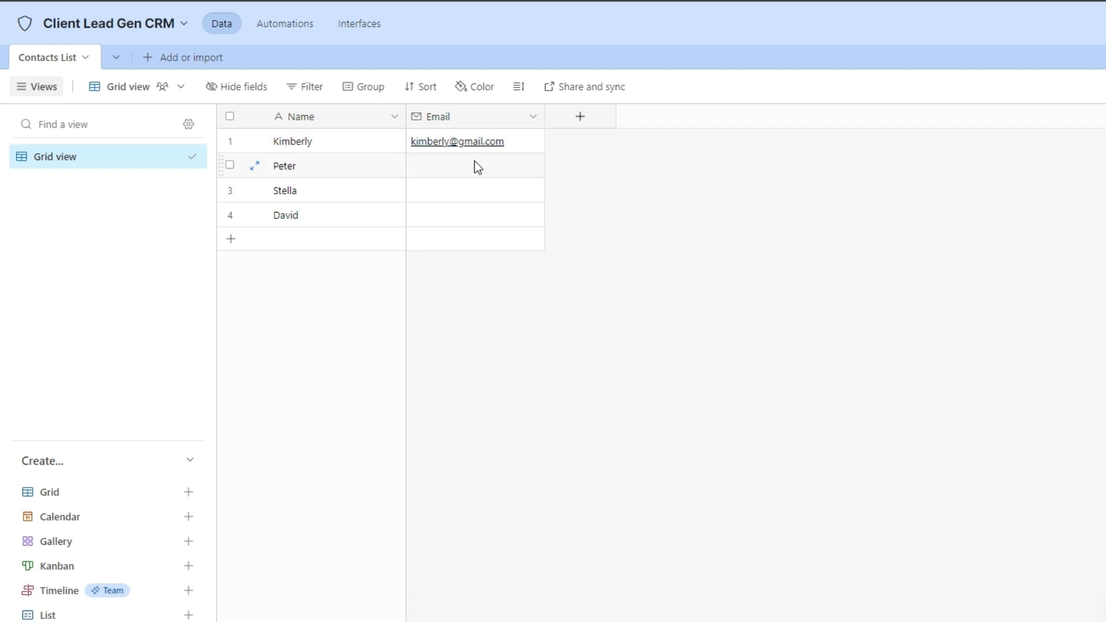
Add a Phone number field and begin entering the first contact's number.
{"action": "left_click", "coordinate": [581, 119]}
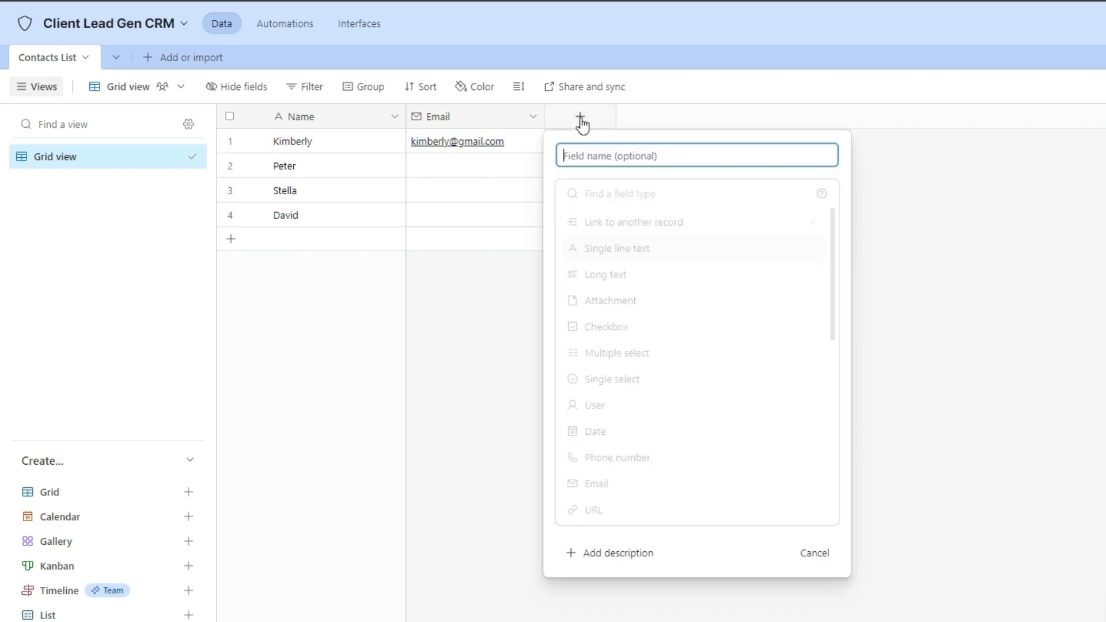
{"action": "left_click", "coordinate": [629, 458]}
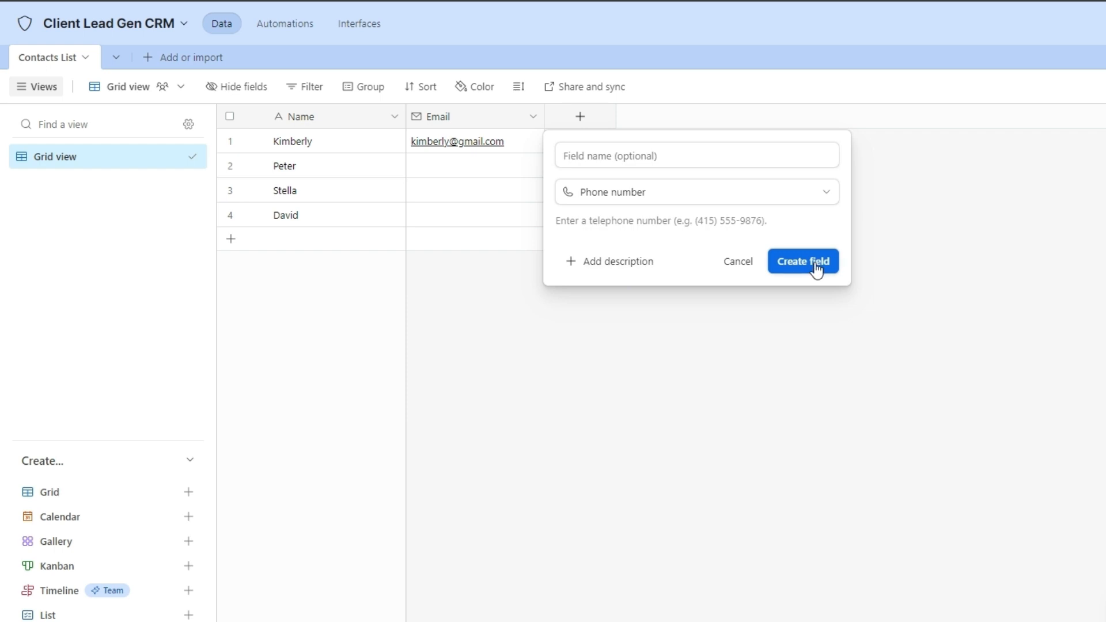
{"action": "left_click", "coordinate": [809, 270]}
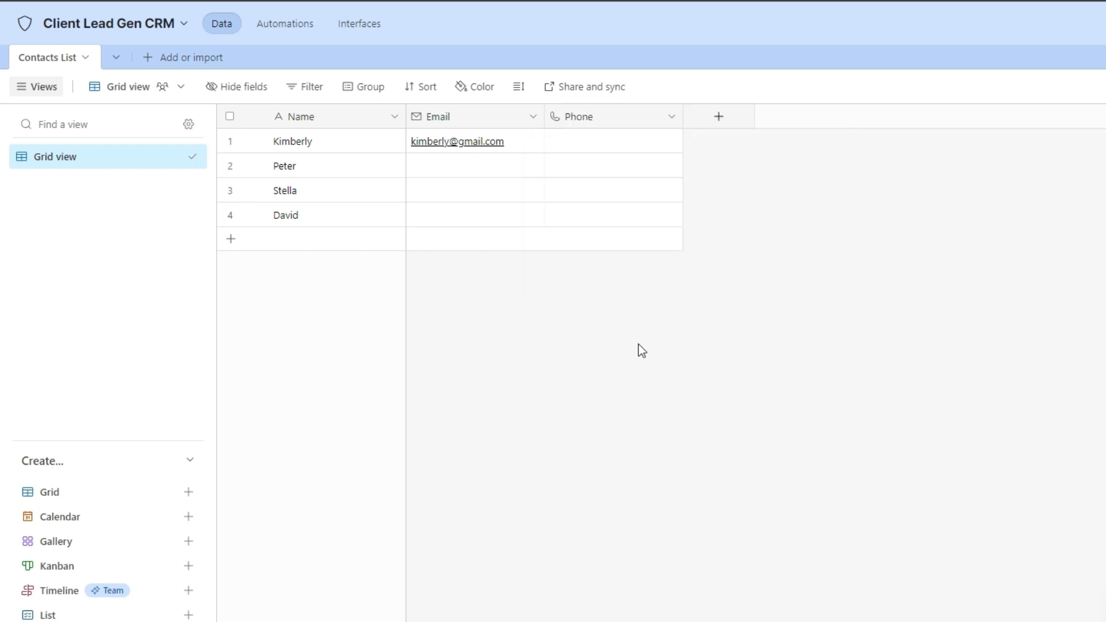
{"action": "left_click", "coordinate": [597, 141]}
{"action": "left_click", "coordinate": [597, 139]}
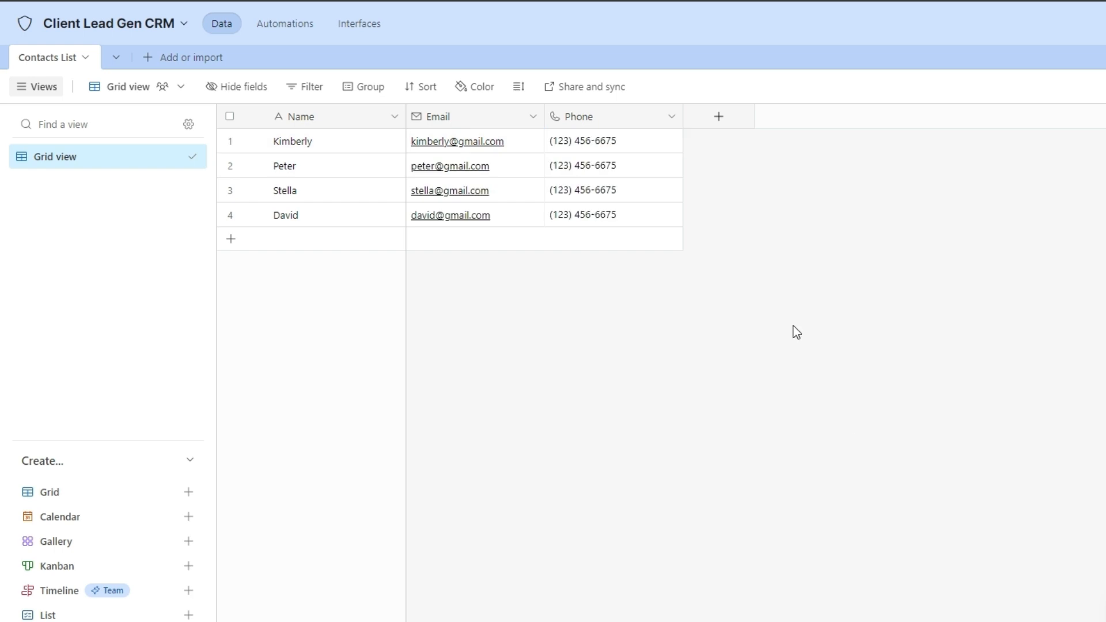
Create a single-select Department field with options Marketing, IT, HR and Operations.
{"action": "left_click", "coordinate": [719, 116]}
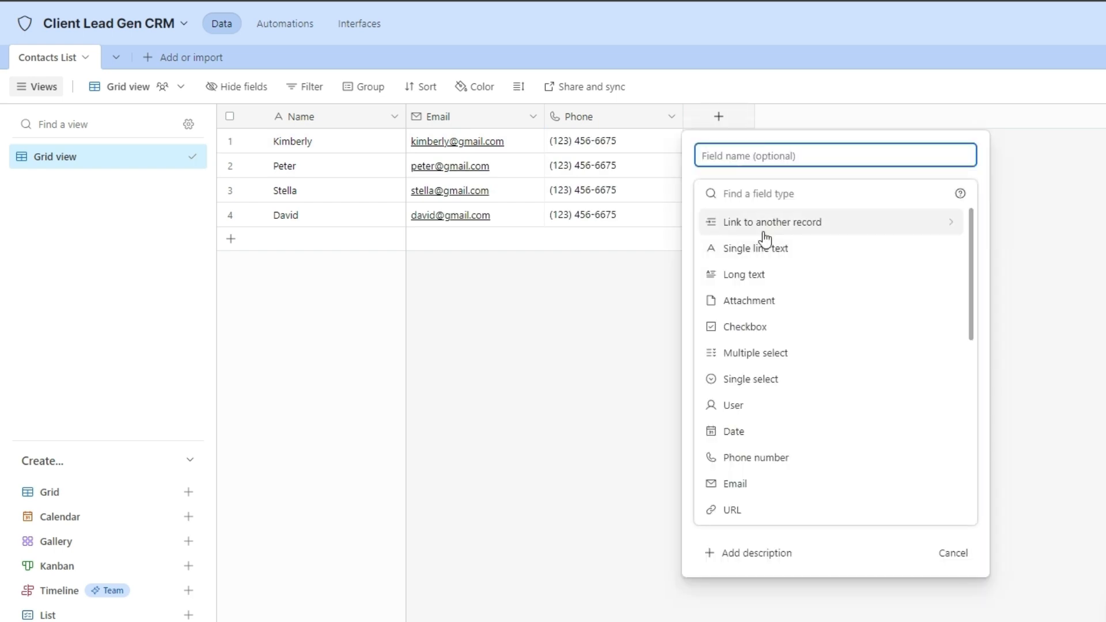
{"action": "left_click", "coordinate": [773, 383]}
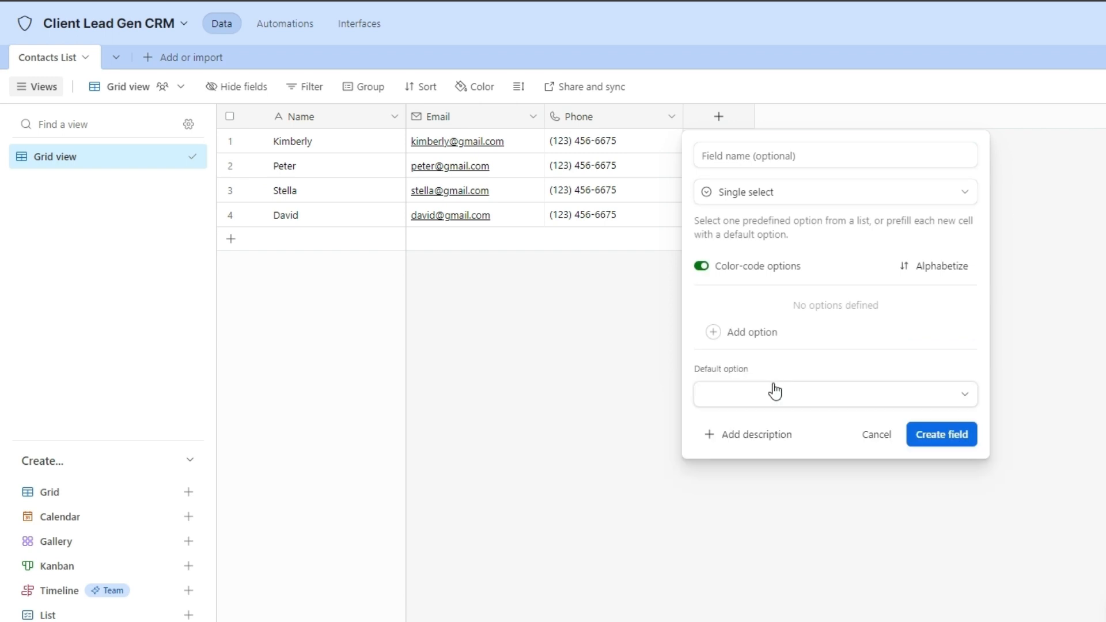
{"action": "left_click", "coordinate": [760, 159]}
{"action": "type", "text": "D"}
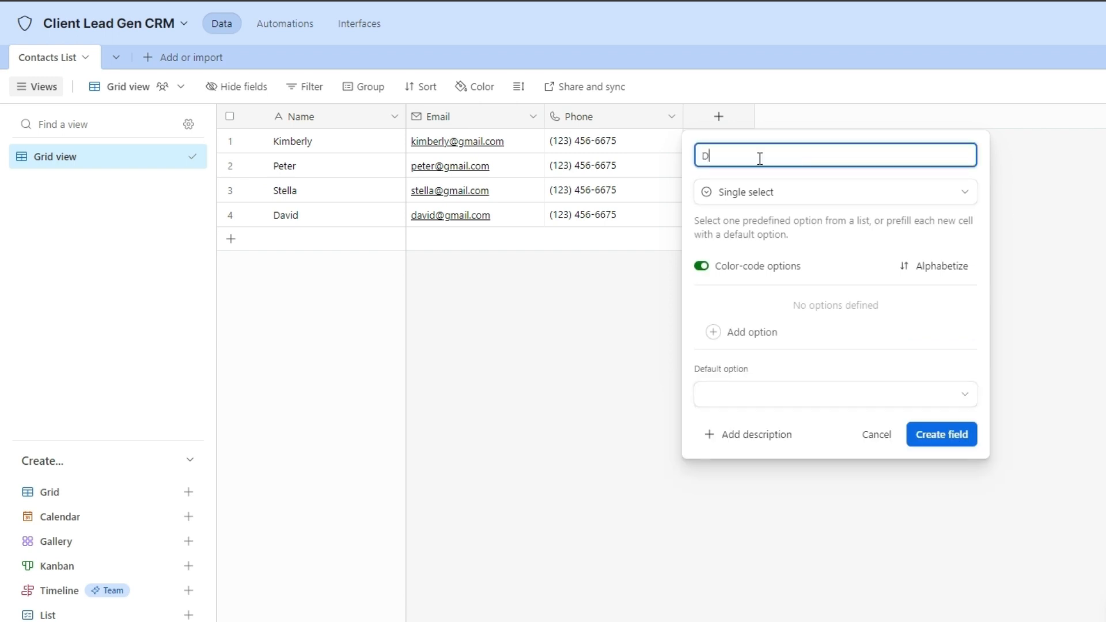
{"action": "type", "text": "epartment"}
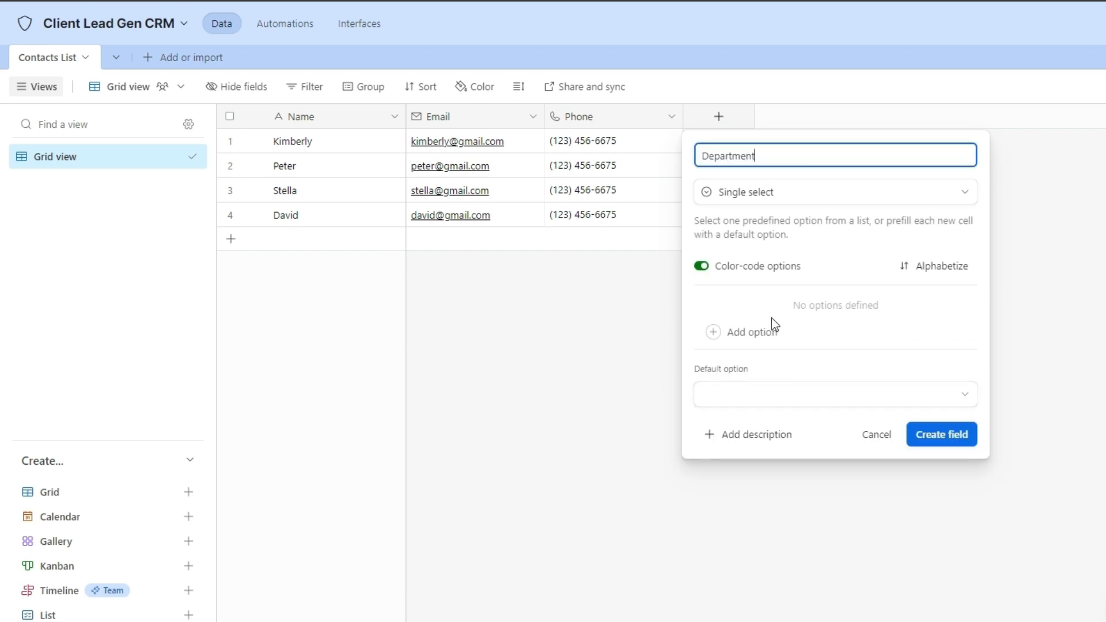
{"action": "left_click", "coordinate": [738, 333]}
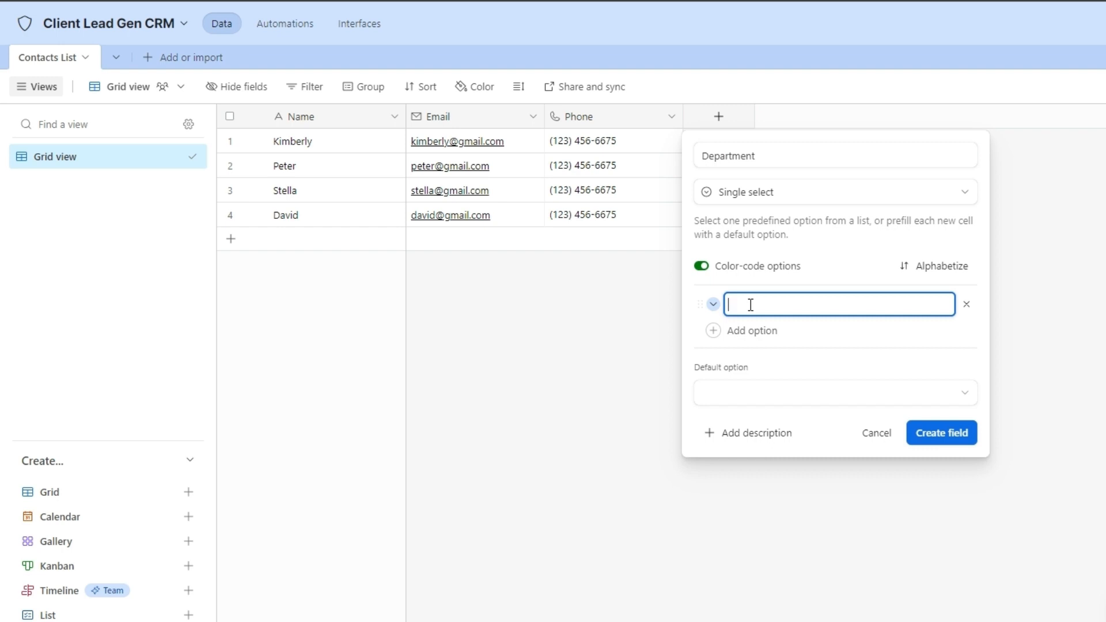
{"action": "type", "text": "arketing"}
{"action": "left_click", "coordinate": [744, 337]}
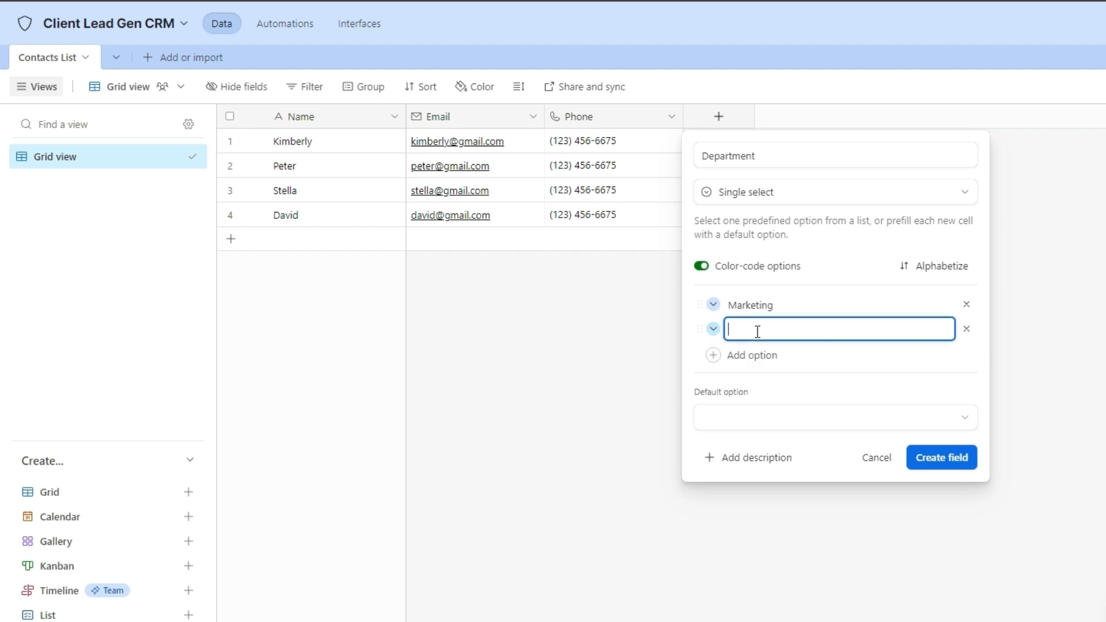
{"action": "type", "text": "IT"}
{"action": "left_click", "coordinate": [743, 355]}
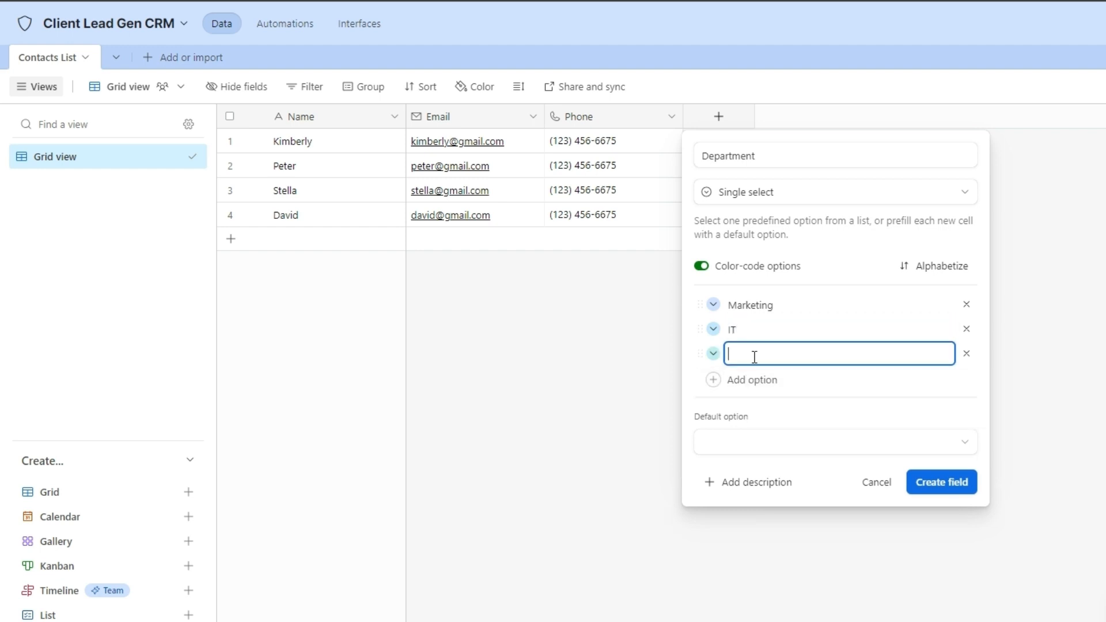
{"action": "type", "text": "HR"}
{"action": "left_click", "coordinate": [752, 381]}
{"action": "type", "text": "Operations"}
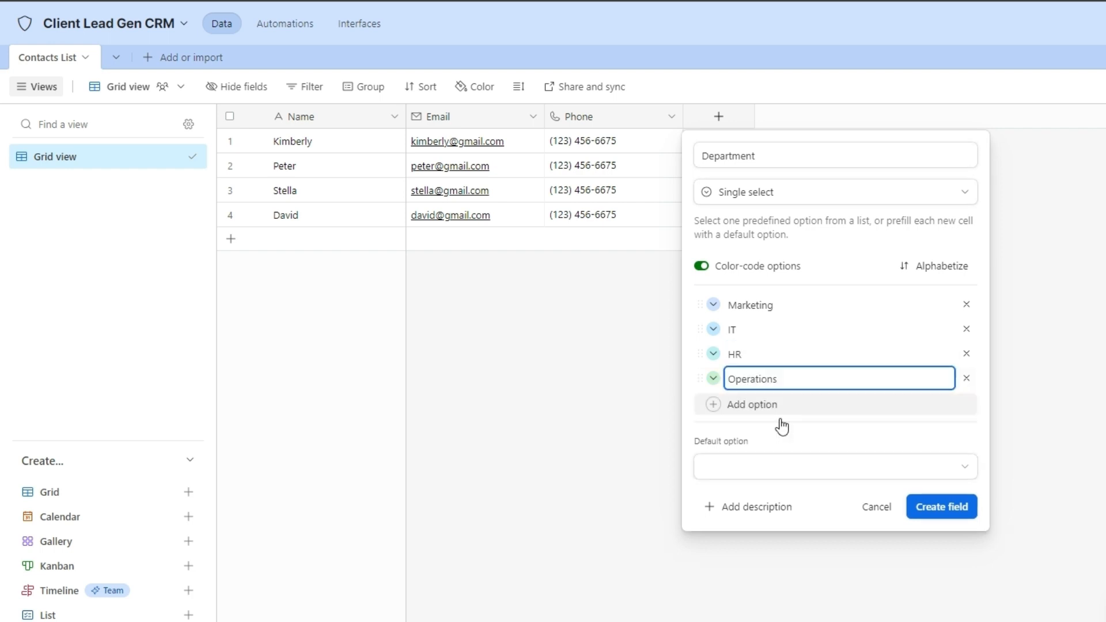
{"action": "left_click", "coordinate": [935, 511]}
Assign the four contacts the departments Marketing, IT, HR and Operations respectively.
{"action": "left_click", "coordinate": [749, 139]}
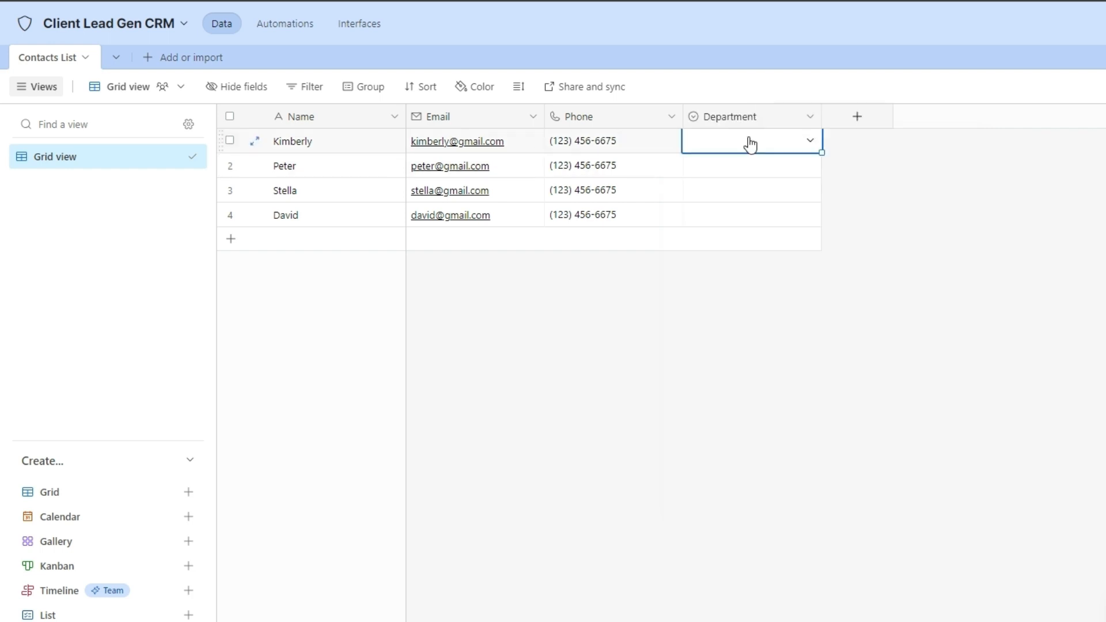
{"action": "left_click", "coordinate": [812, 141]}
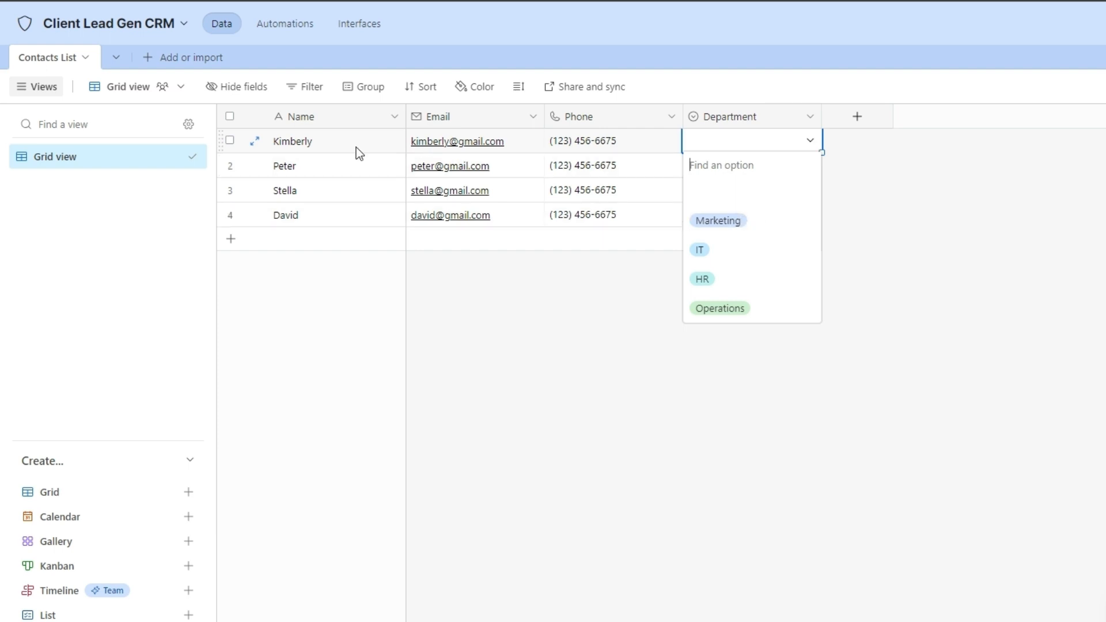
{"action": "left_click", "coordinate": [735, 223]}
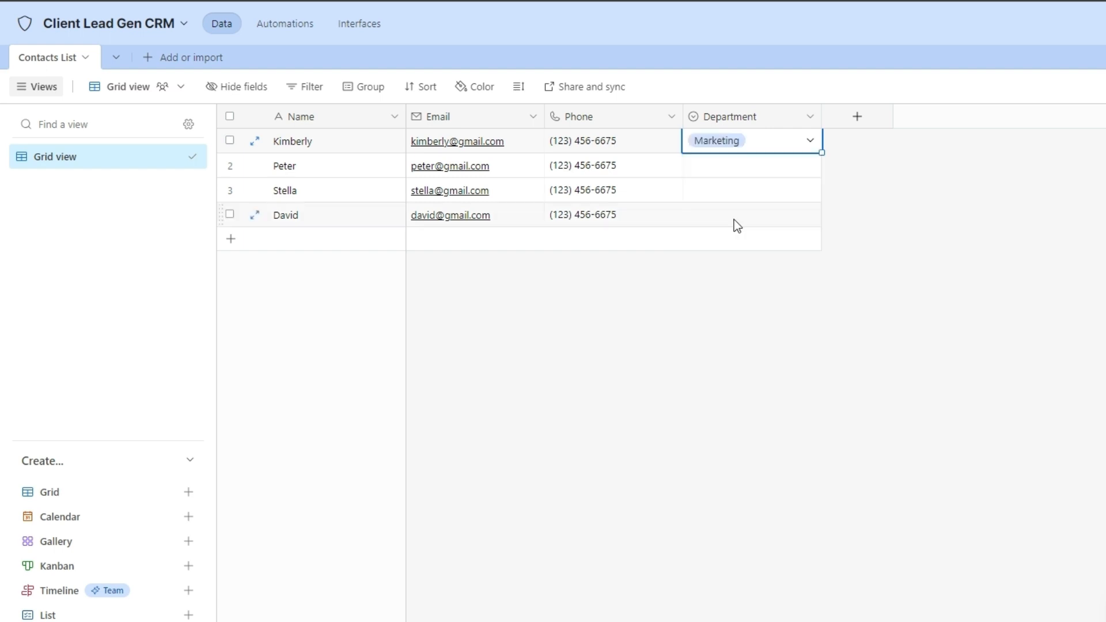
{"action": "left_click", "coordinate": [734, 173]}
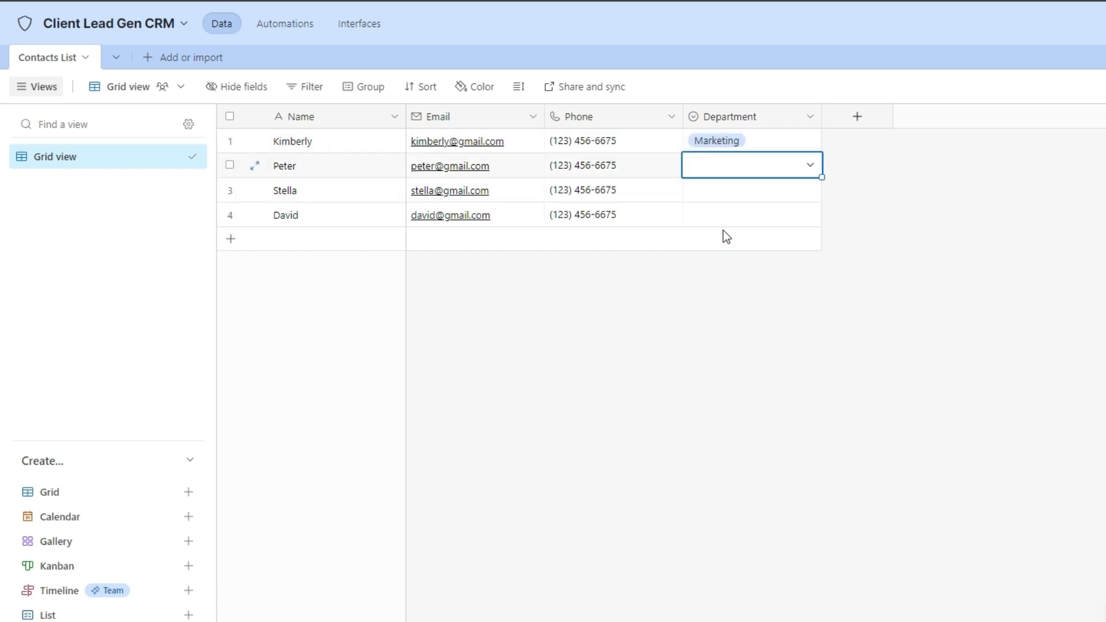
{"action": "left_click", "coordinate": [811, 167]}
{"action": "left_click", "coordinate": [728, 275]}
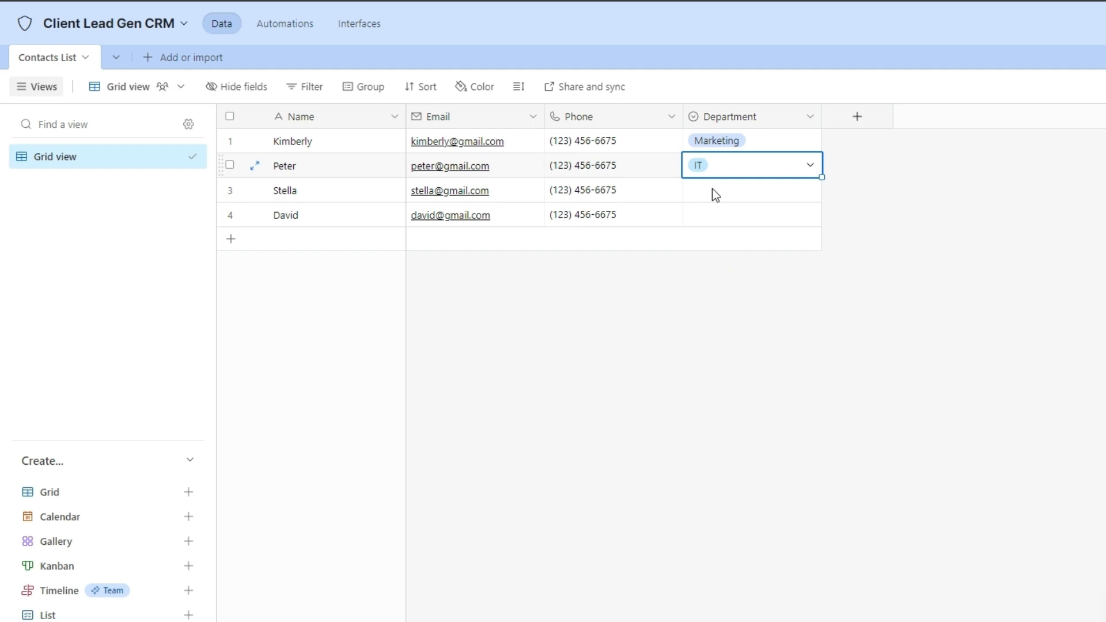
{"action": "left_click", "coordinate": [804, 195]}
{"action": "left_click", "coordinate": [812, 190]}
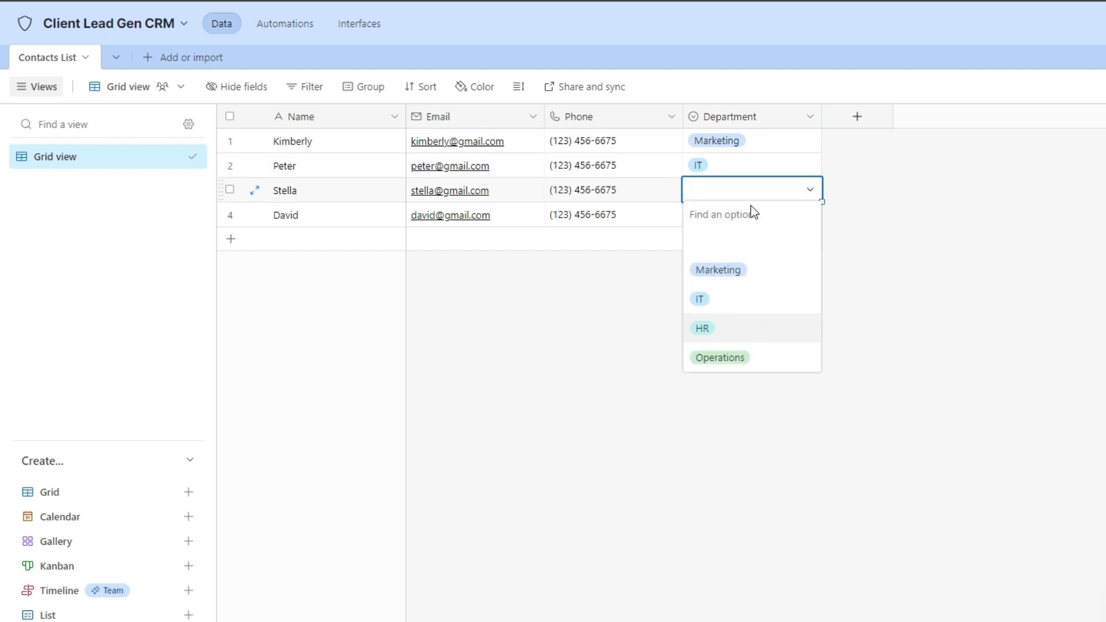
{"action": "left_click", "coordinate": [703, 329]}
{"action": "left_click", "coordinate": [808, 193]}
{"action": "left_click", "coordinate": [672, 224]}
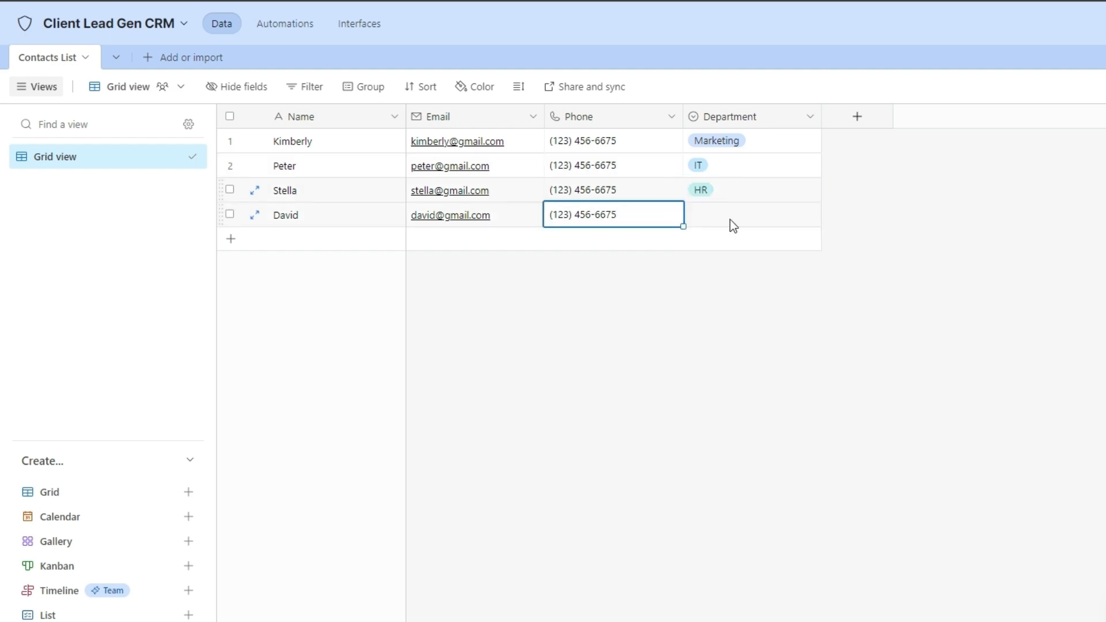
{"action": "left_click", "coordinate": [730, 222]}
{"action": "left_click", "coordinate": [811, 214]}
{"action": "left_click", "coordinate": [759, 393]}
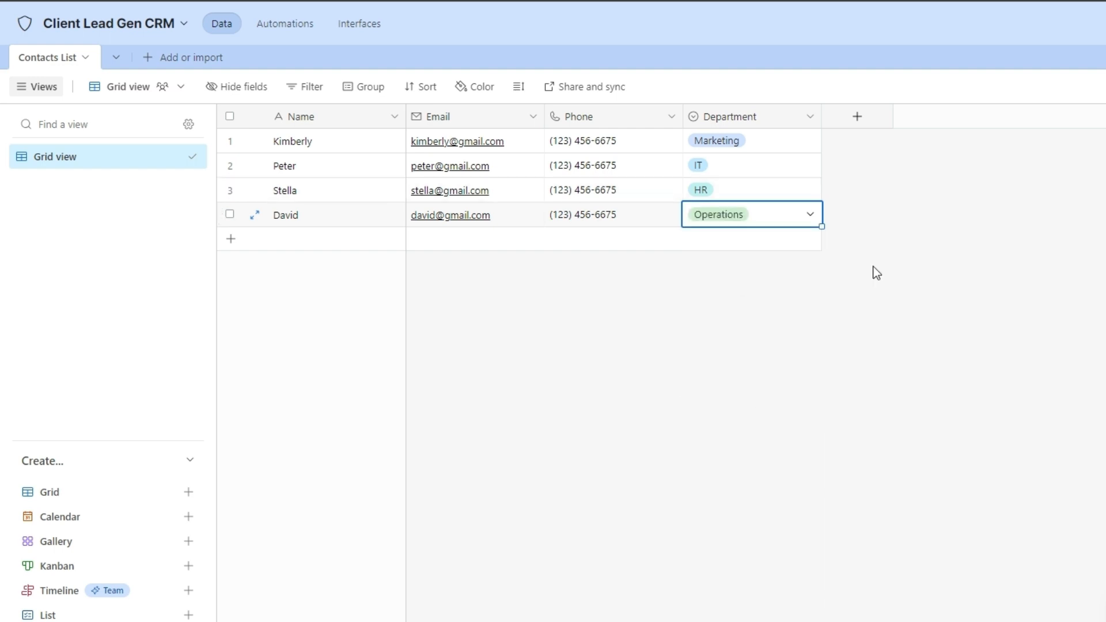
Create a single-select Status field with choices Replied, Didn't Reply and Didn't hear back.
{"action": "left_click", "coordinate": [859, 118]}
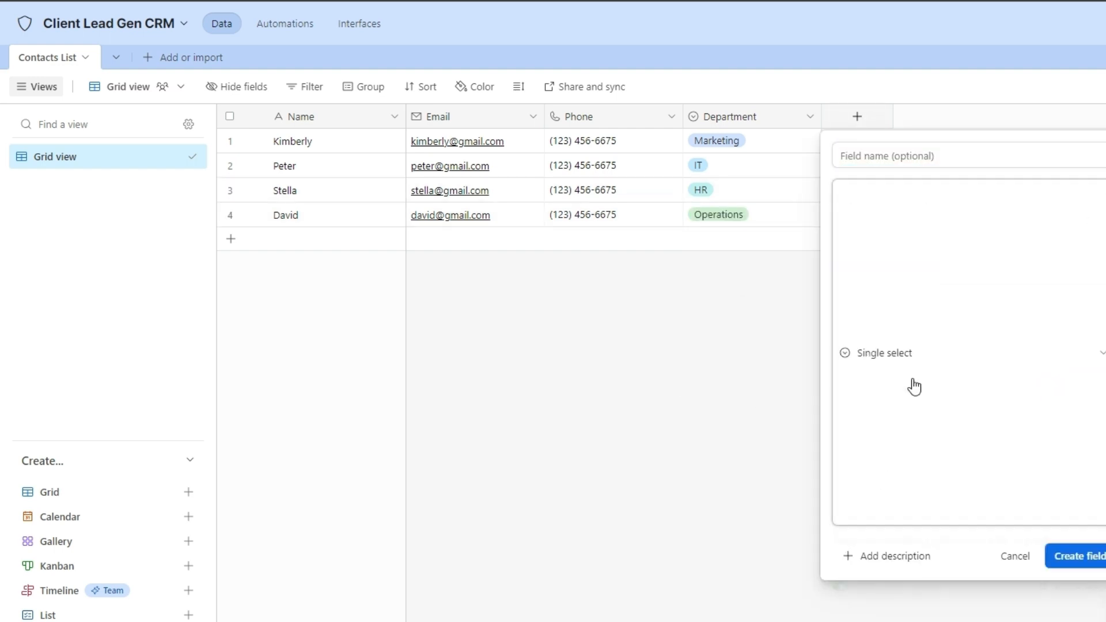
{"action": "left_click", "coordinate": [914, 385]}
{"action": "left_click", "coordinate": [914, 157]}
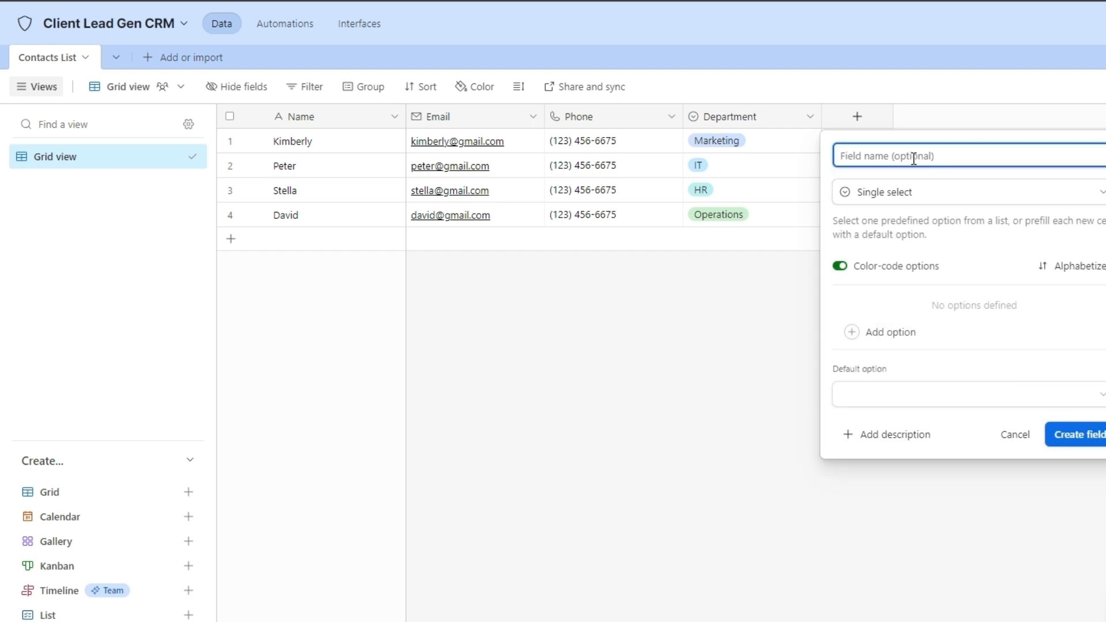
{"action": "type", "text": "Status"}
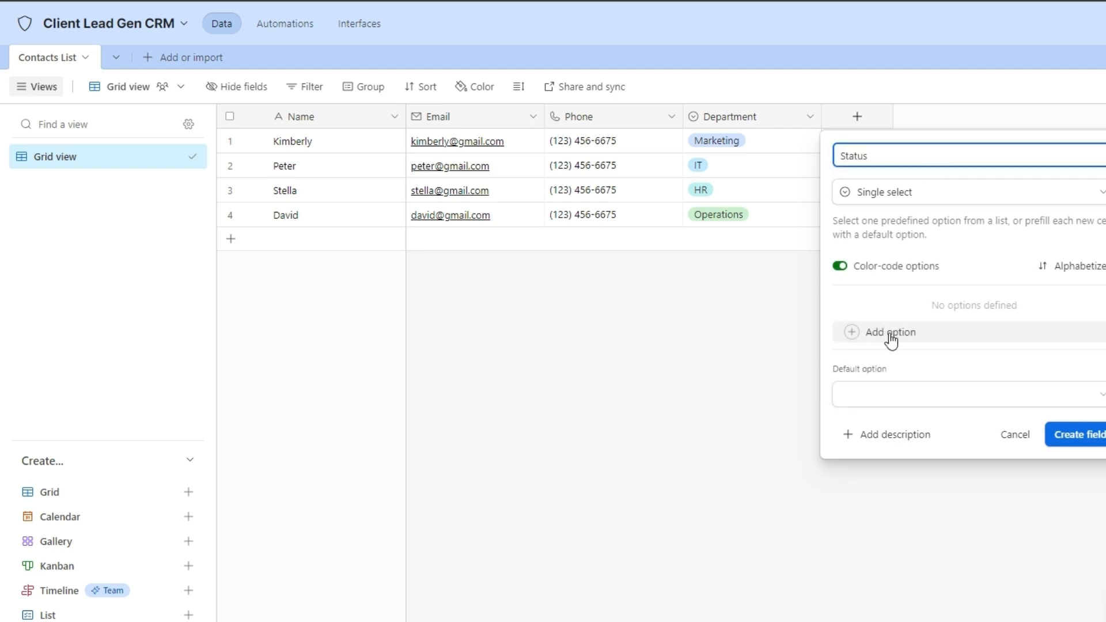
{"action": "left_click", "coordinate": [890, 334]}
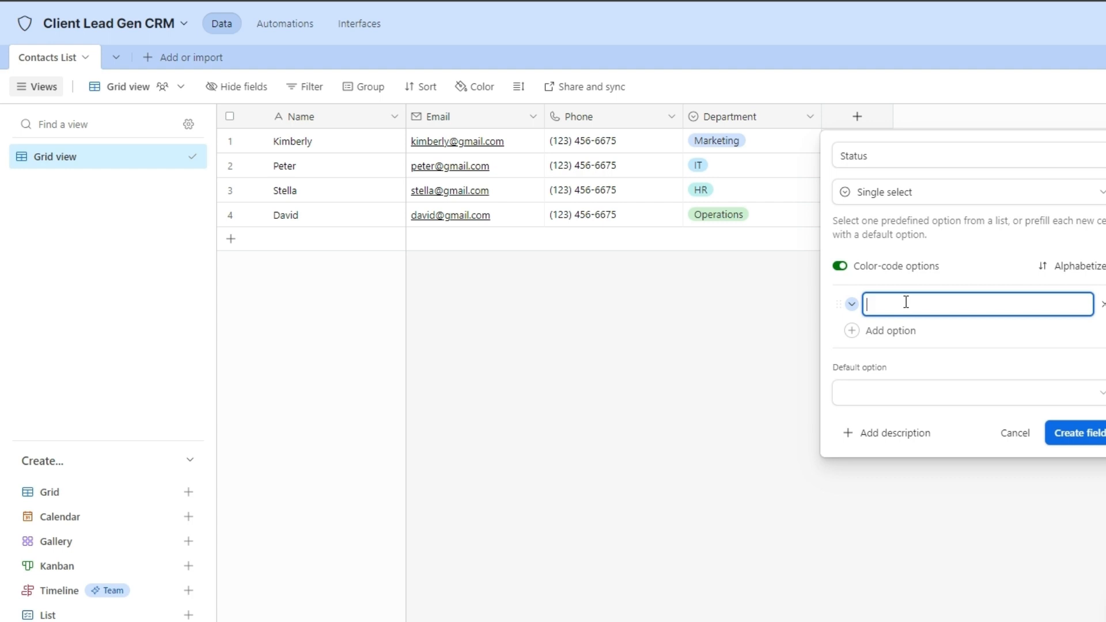
{"action": "type", "text": "Replied"}
{"action": "left_click", "coordinate": [904, 332]}
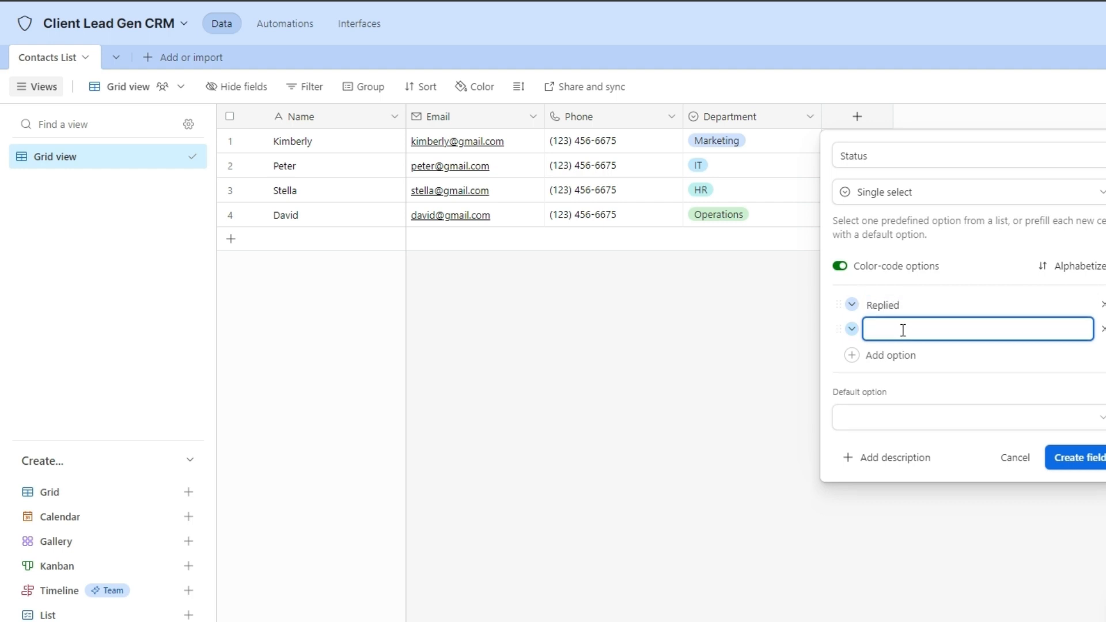
{"action": "type", "text": "Didn't Reply"}
{"action": "left_click", "coordinate": [879, 357]}
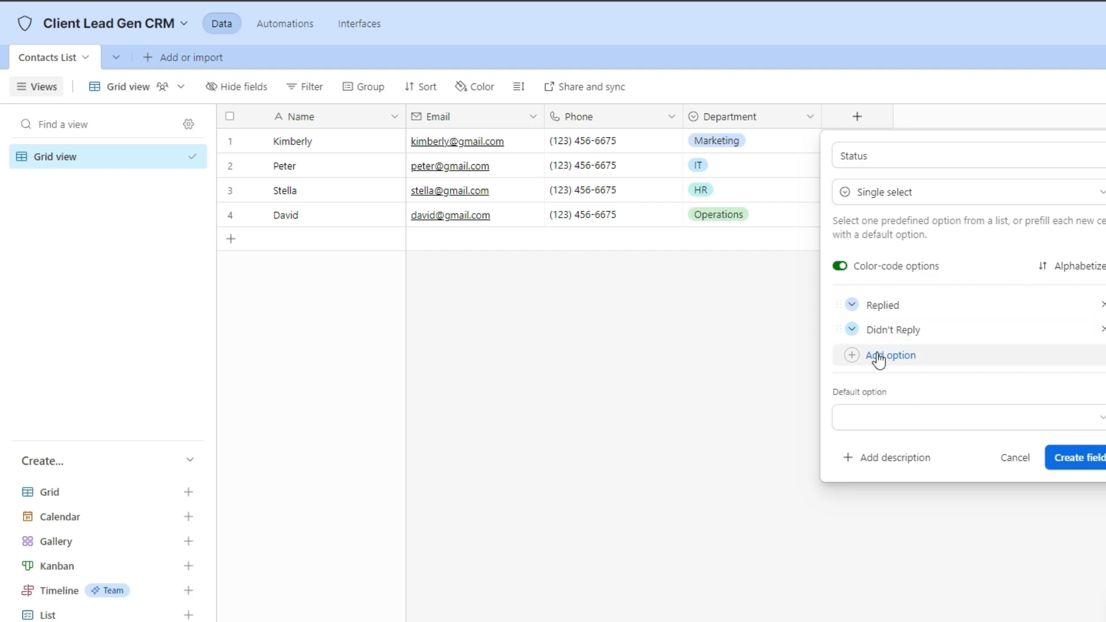
{"action": "left_click", "coordinate": [879, 357]}
{"action": "type", "text": "Didn't hear back"}
{"action": "left_click", "coordinate": [1094, 486]}
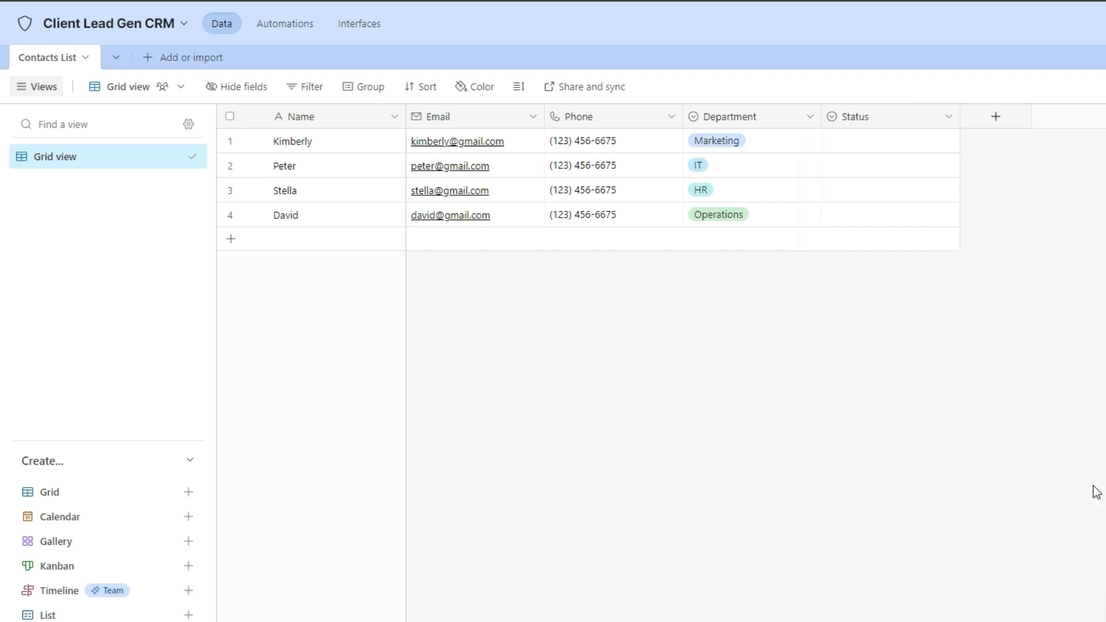
Set the four contacts' statuses to Replied, Didn't Reply, Replied and Didn't hear back.
{"action": "left_click", "coordinate": [893, 142]}
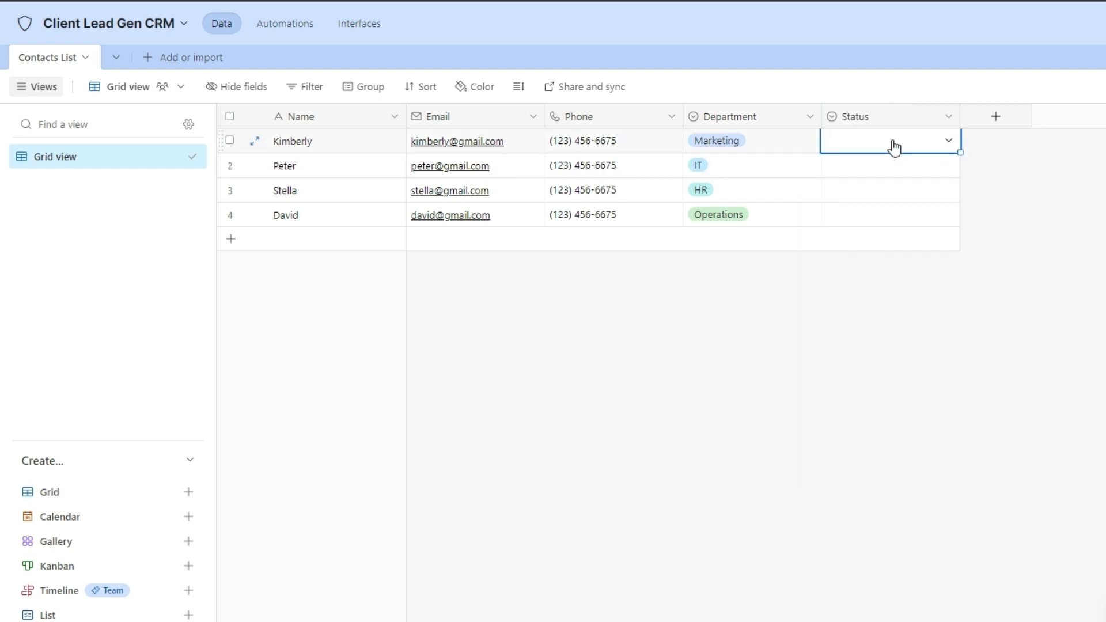
{"action": "left_click", "coordinate": [948, 141]}
{"action": "left_click", "coordinate": [909, 229]}
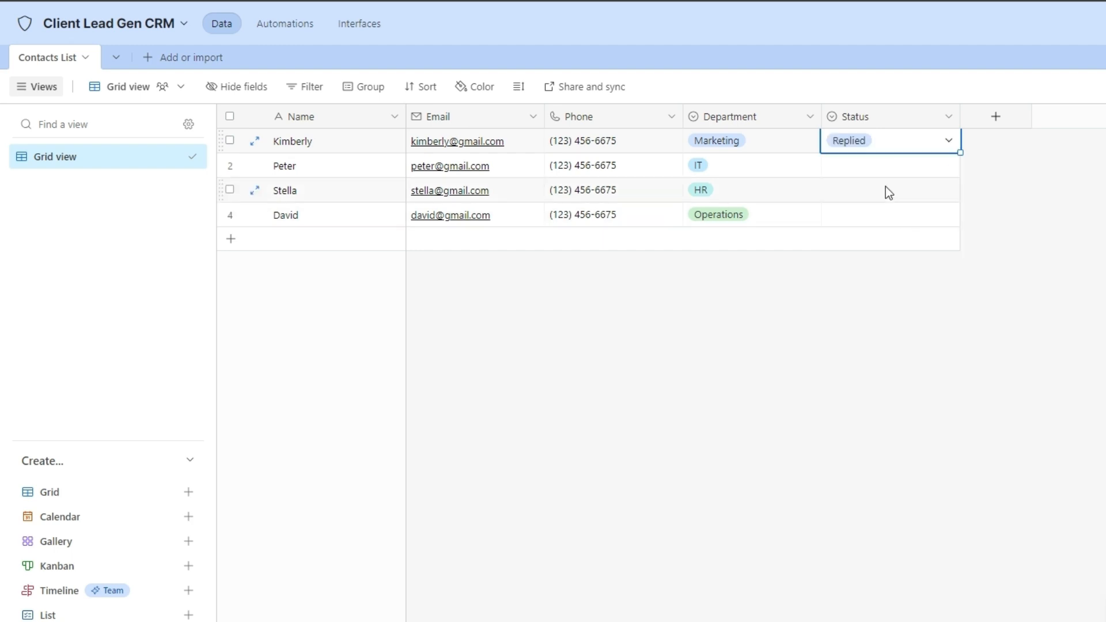
{"action": "key", "text": "Down"}
{"action": "left_click", "coordinate": [929, 173]}
{"action": "left_click", "coordinate": [889, 271]}
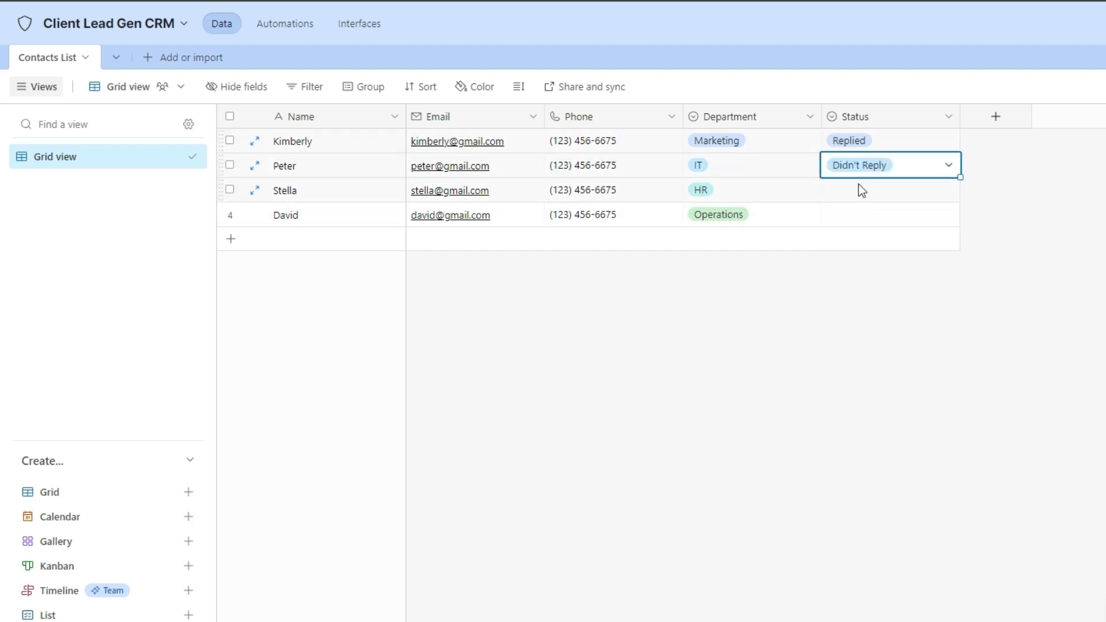
{"action": "left_click", "coordinate": [864, 199]}
{"action": "left_click", "coordinate": [945, 190]}
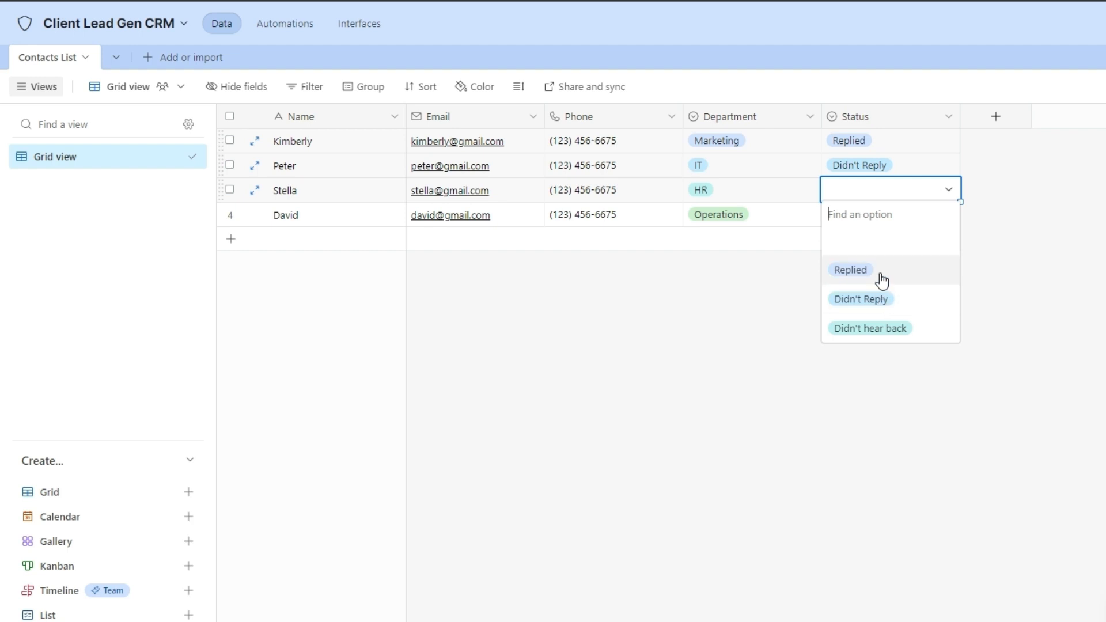
{"action": "left_click", "coordinate": [881, 276]}
{"action": "left_click", "coordinate": [900, 217]}
{"action": "left_click", "coordinate": [902, 220]}
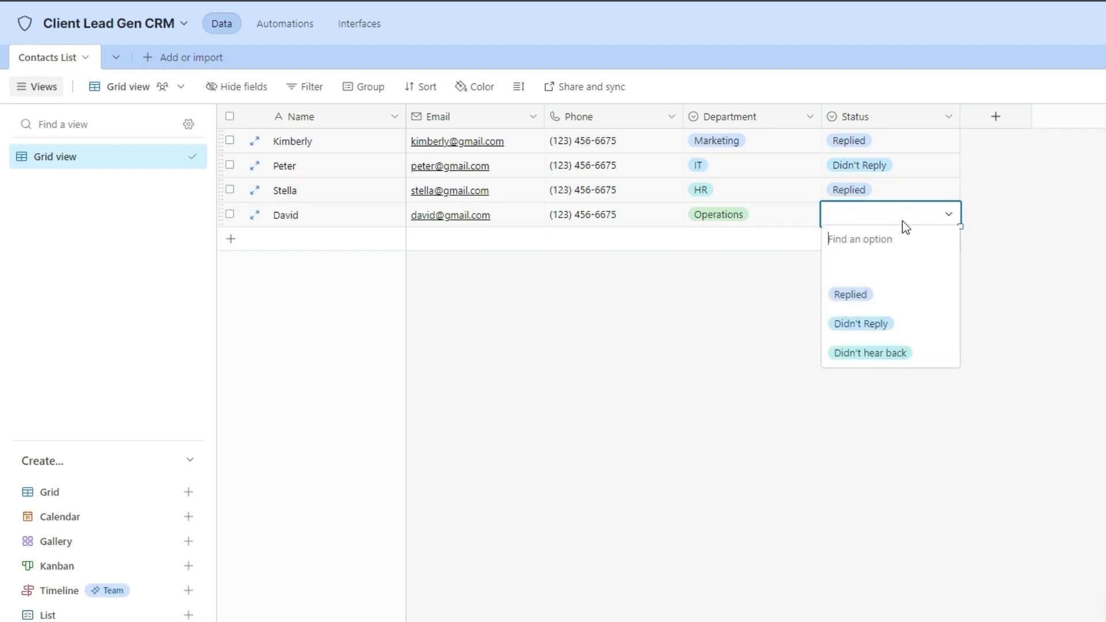
{"action": "left_click", "coordinate": [897, 358]}
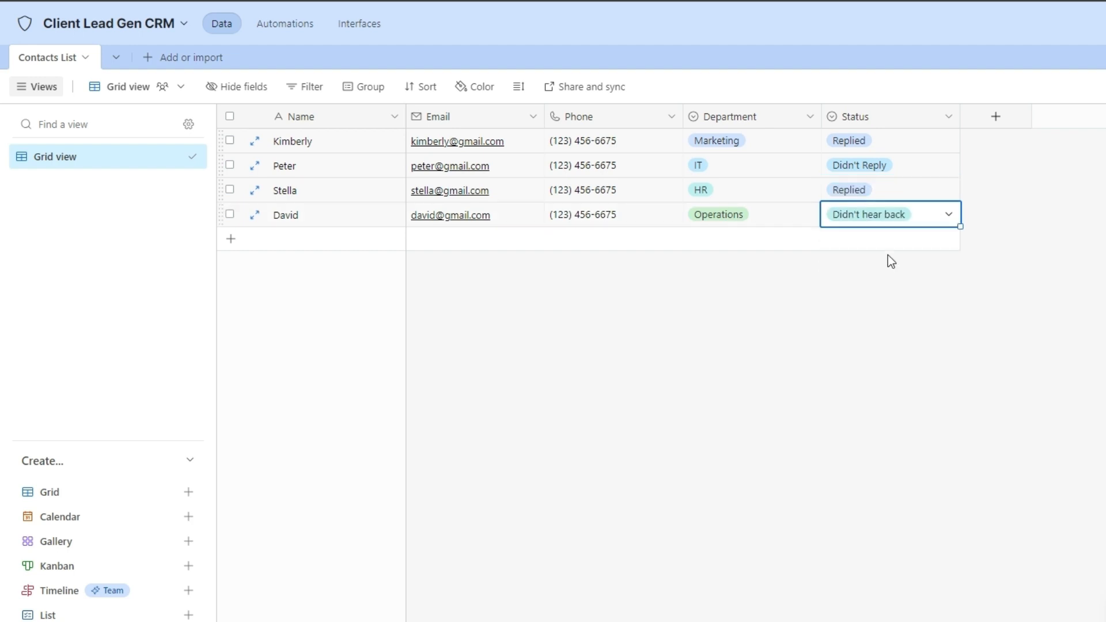
{"action": "left_click", "coordinate": [888, 255]}
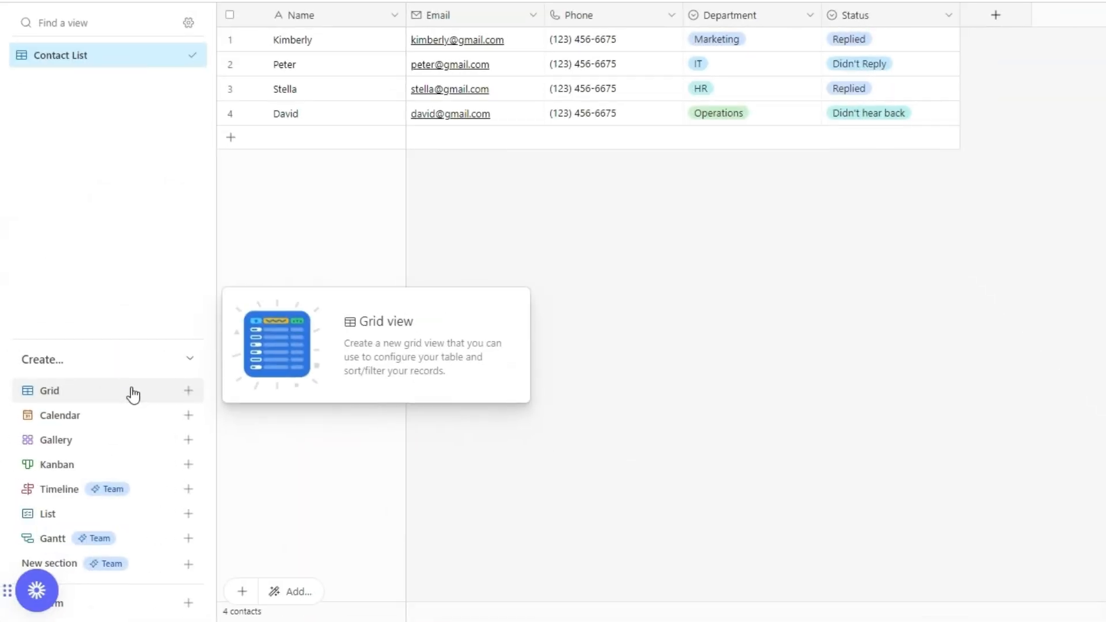
Add a grid view, replacing the default 'Grid 2' name with Replied.
{"action": "left_click", "coordinate": [130, 390]}
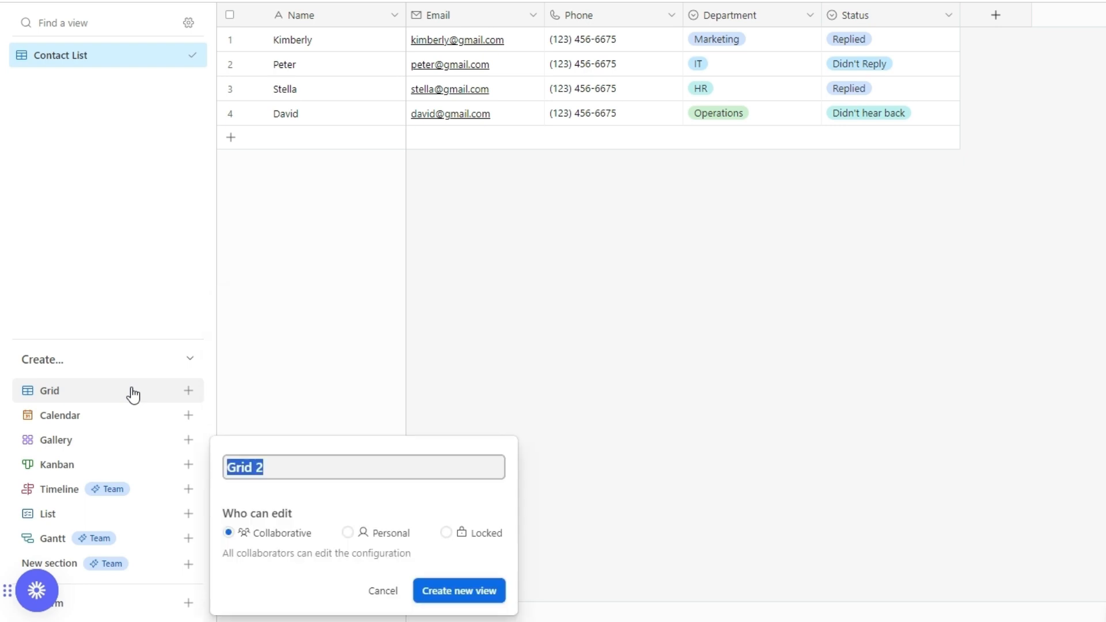
{"action": "left_click", "coordinate": [293, 468]}
{"action": "left_click_drag", "start_coordinate": [292, 468], "coordinate": [237, 467]}
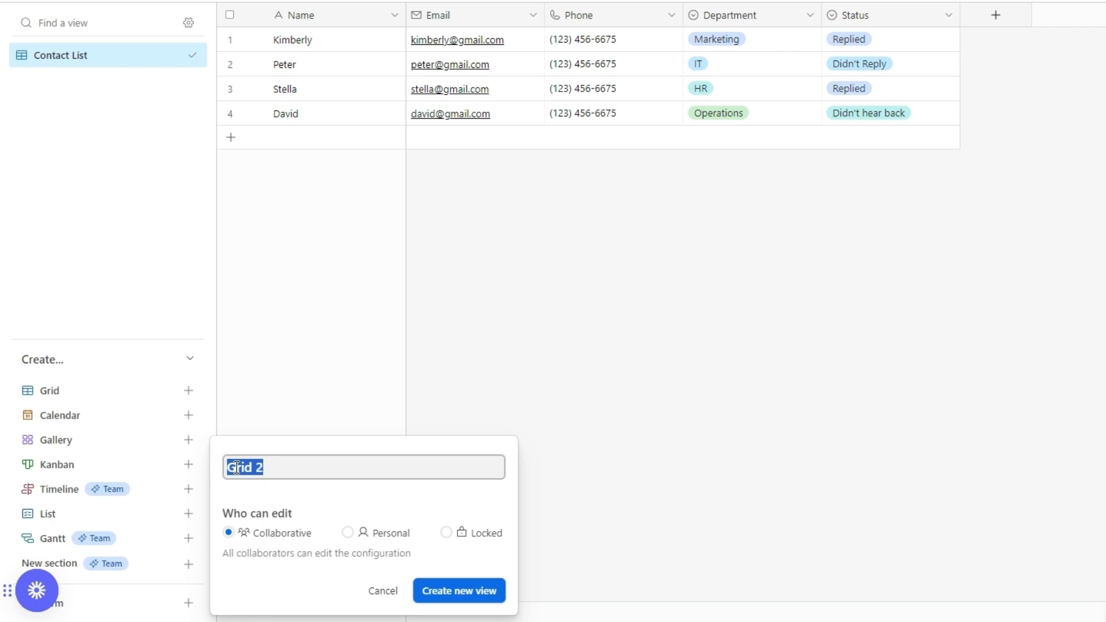
{"action": "type", "text": "Replied"}
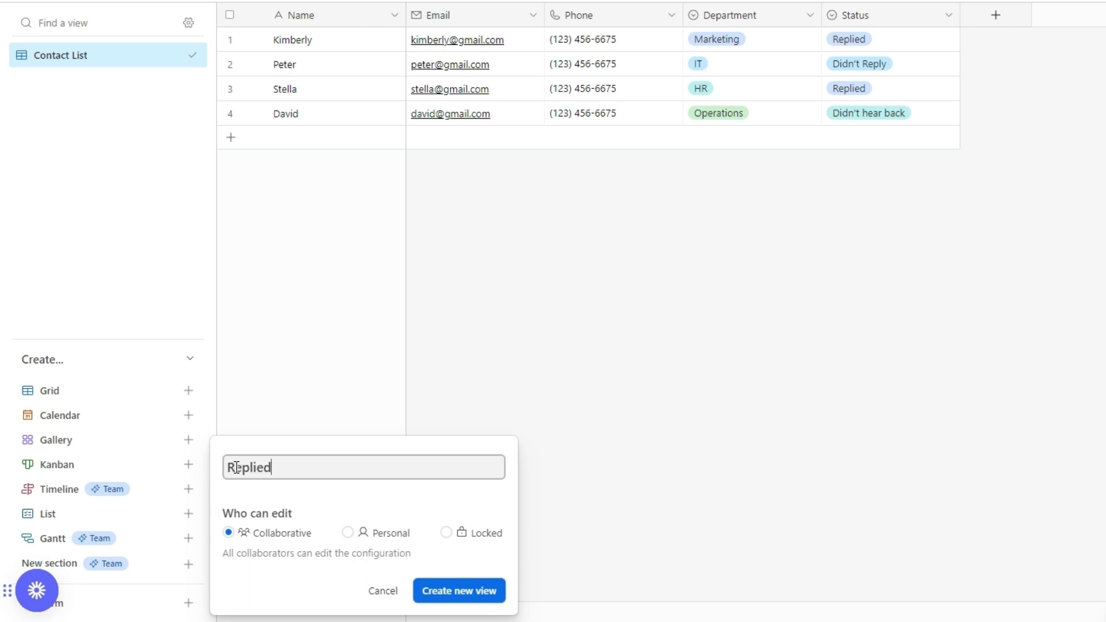
{"action": "left_click", "coordinate": [459, 591]}
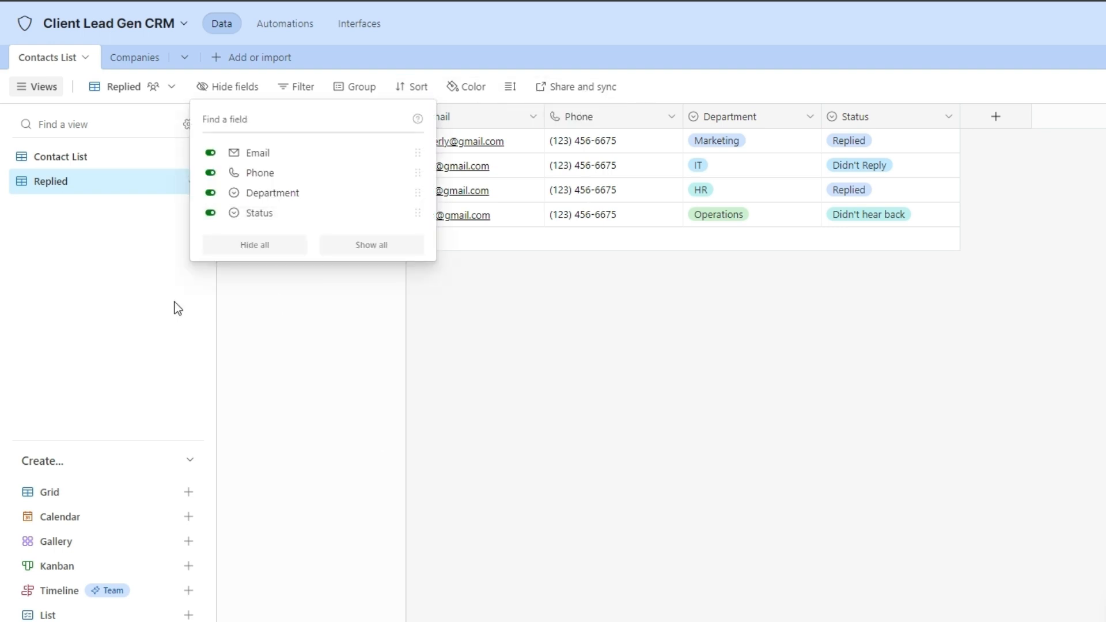
Hide the Email field in this view, then make it visible again.
{"action": "left_click", "coordinate": [177, 308]}
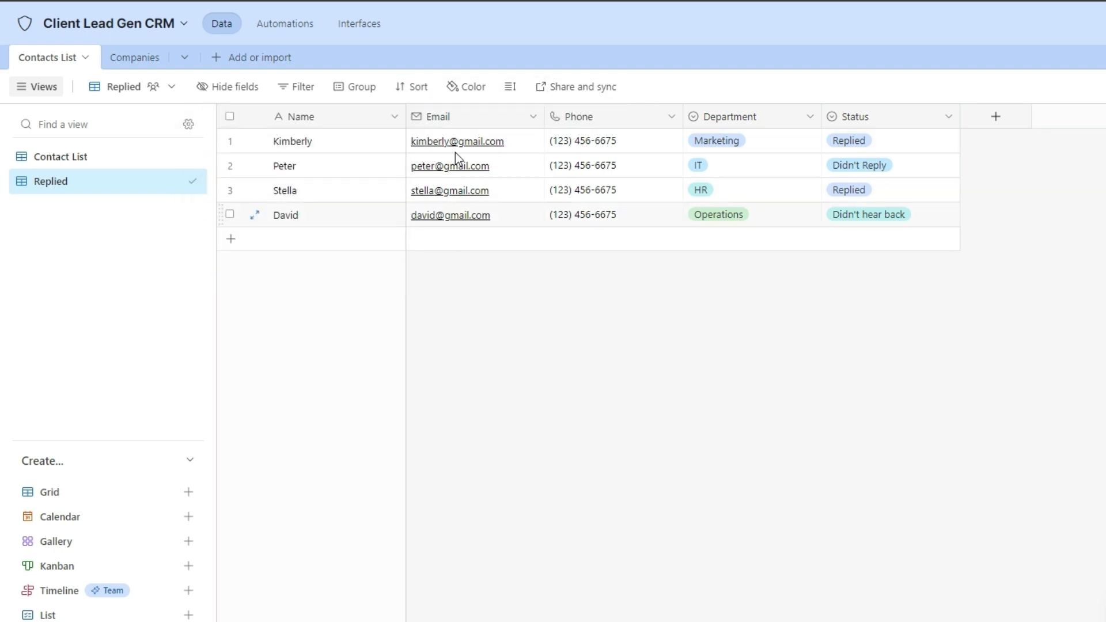
{"action": "left_click", "coordinate": [248, 88]}
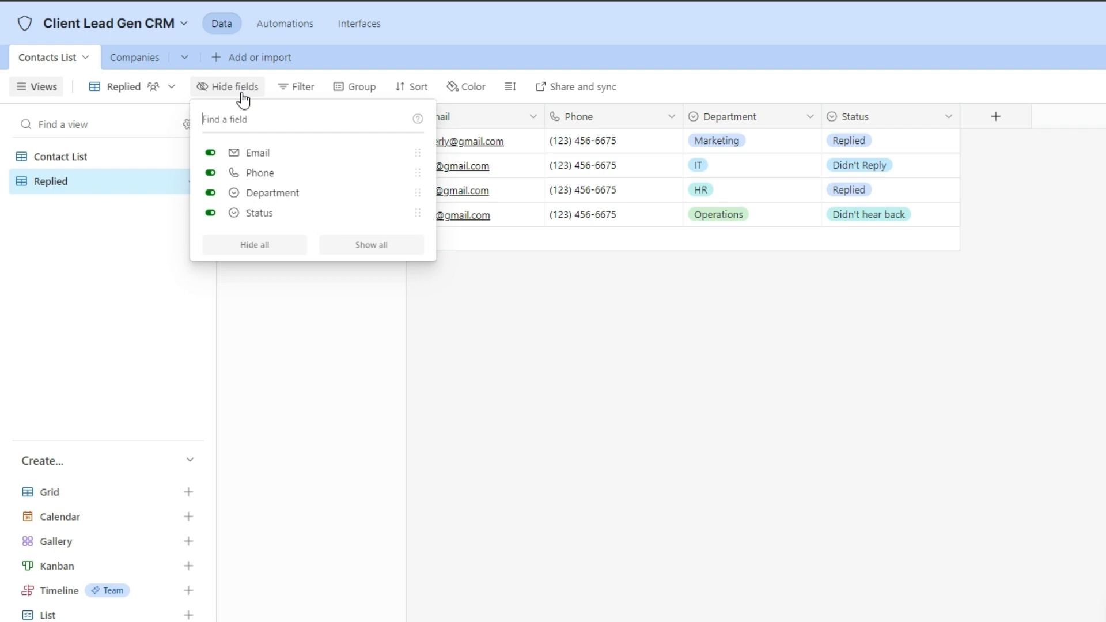
{"action": "left_click", "coordinate": [212, 154]}
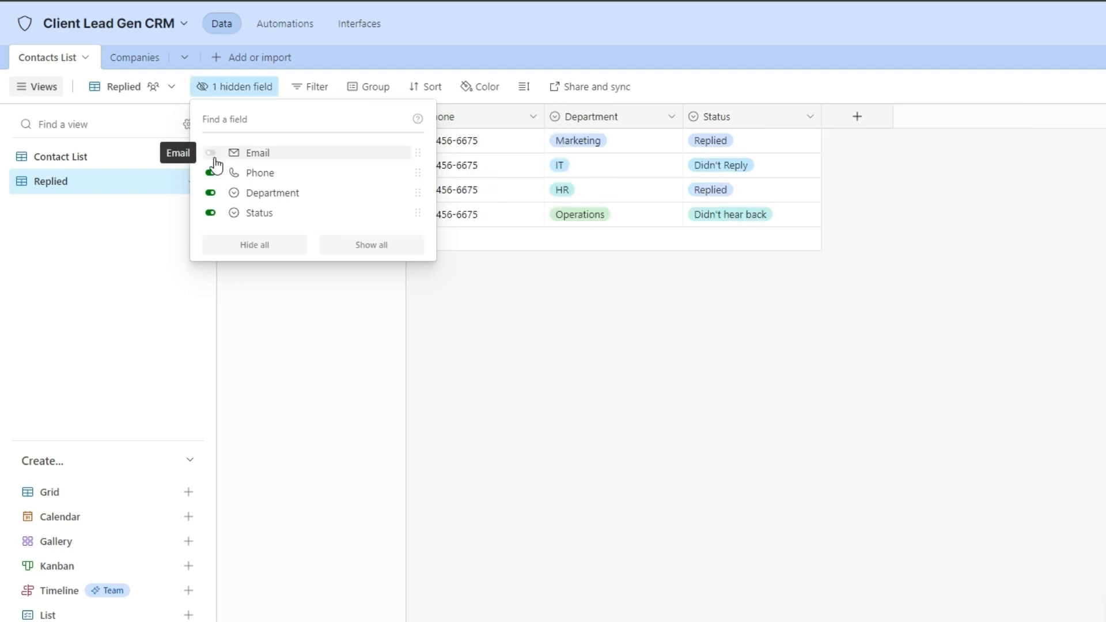
{"action": "left_click", "coordinate": [526, 334]}
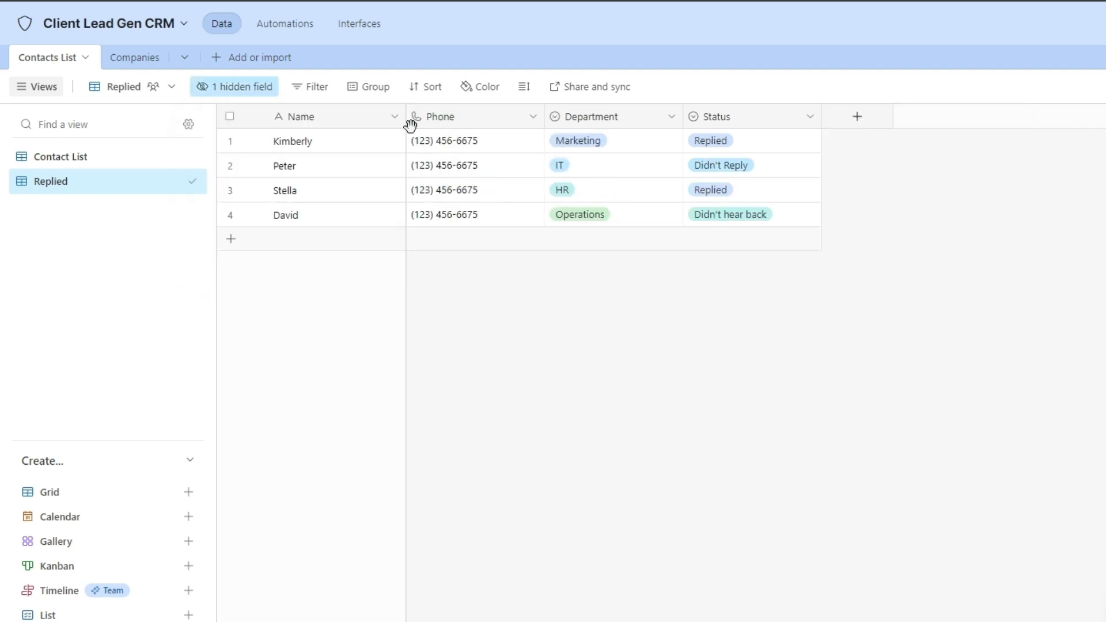
{"action": "left_click", "coordinate": [257, 89]}
{"action": "left_click", "coordinate": [210, 153]}
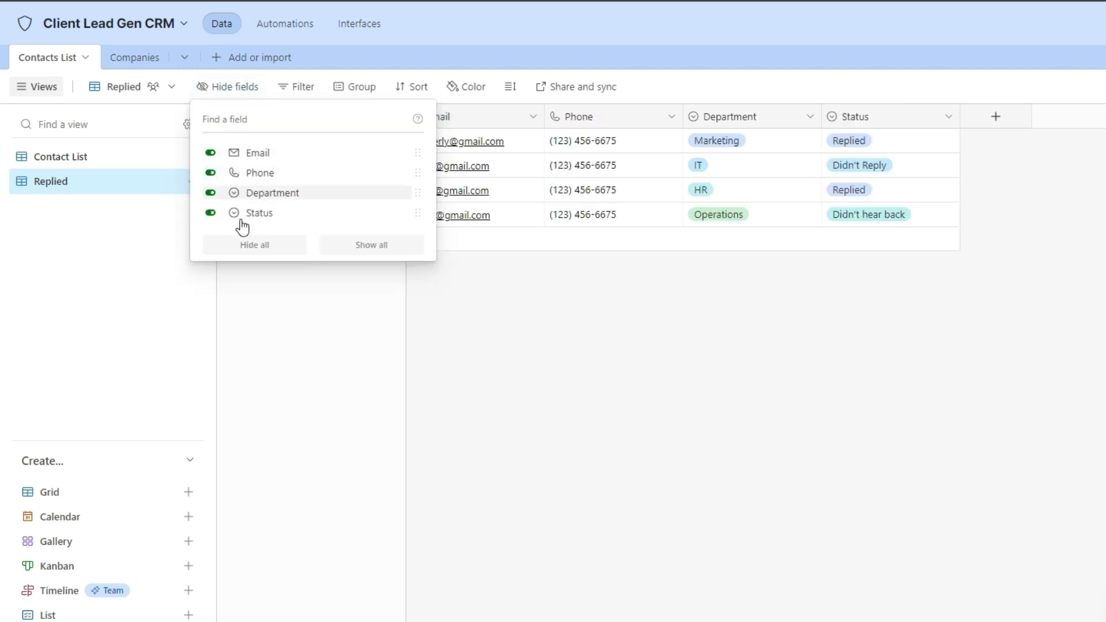
{"action": "left_click", "coordinate": [490, 327]}
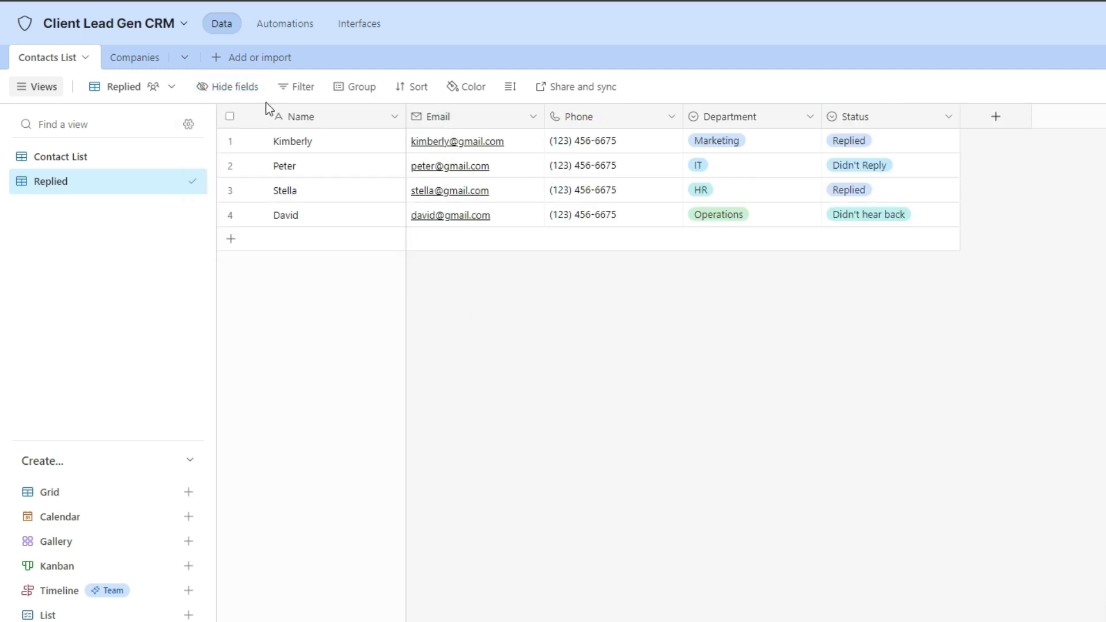
Add the filter condition Status is Replied.
{"action": "left_click", "coordinate": [306, 97]}
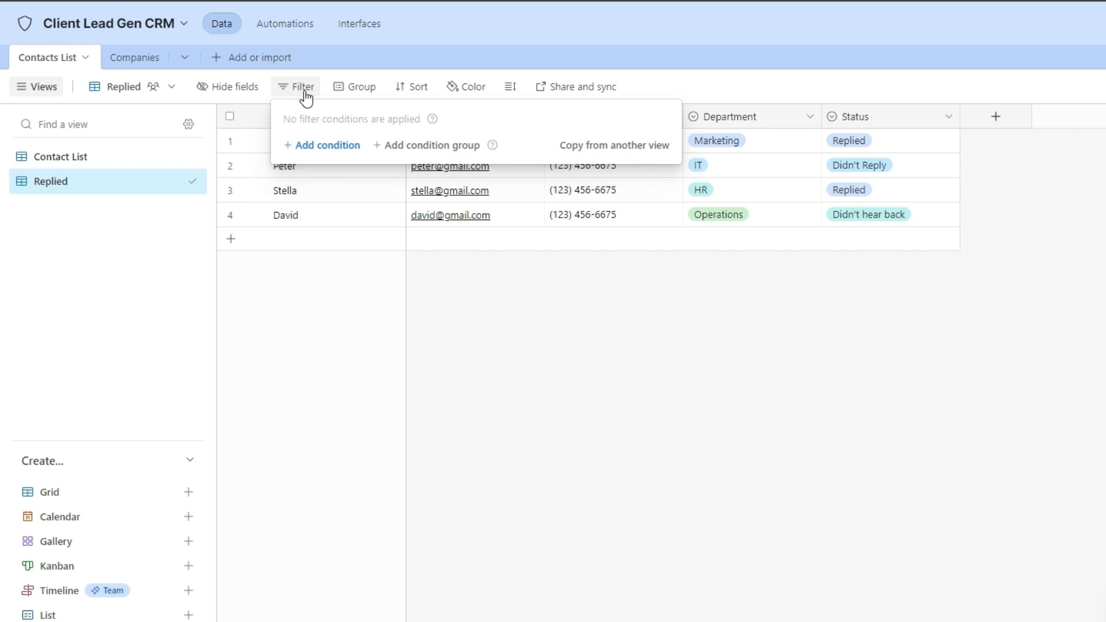
{"action": "left_click", "coordinate": [328, 147]}
{"action": "left_click", "coordinate": [354, 146]}
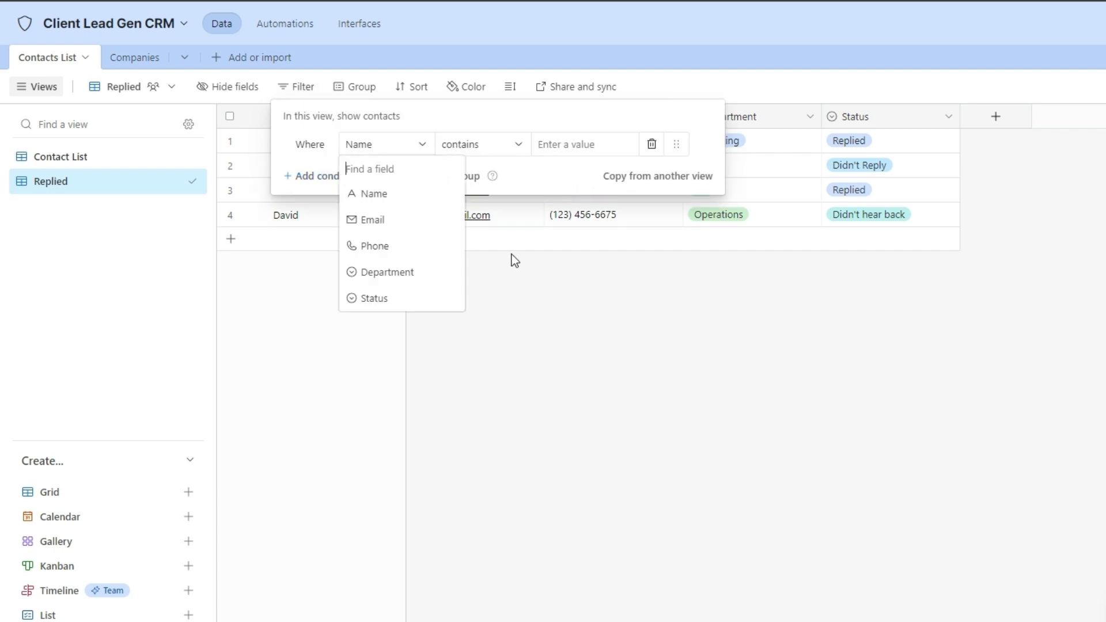
{"action": "left_click", "coordinate": [402, 297]}
{"action": "left_click", "coordinate": [575, 147]}
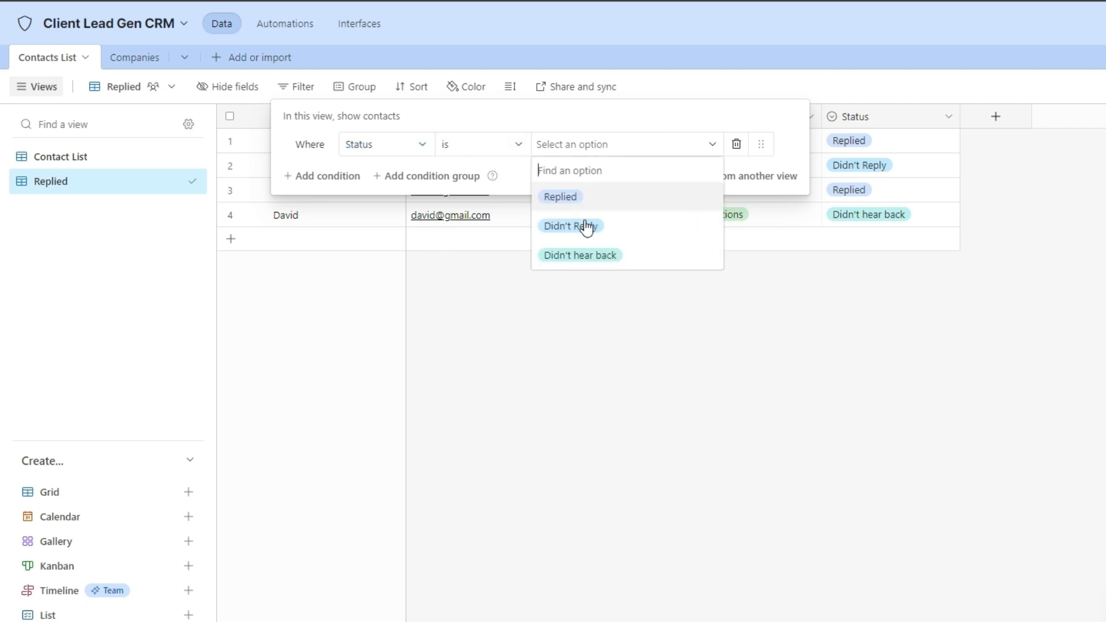
{"action": "left_click", "coordinate": [587, 203]}
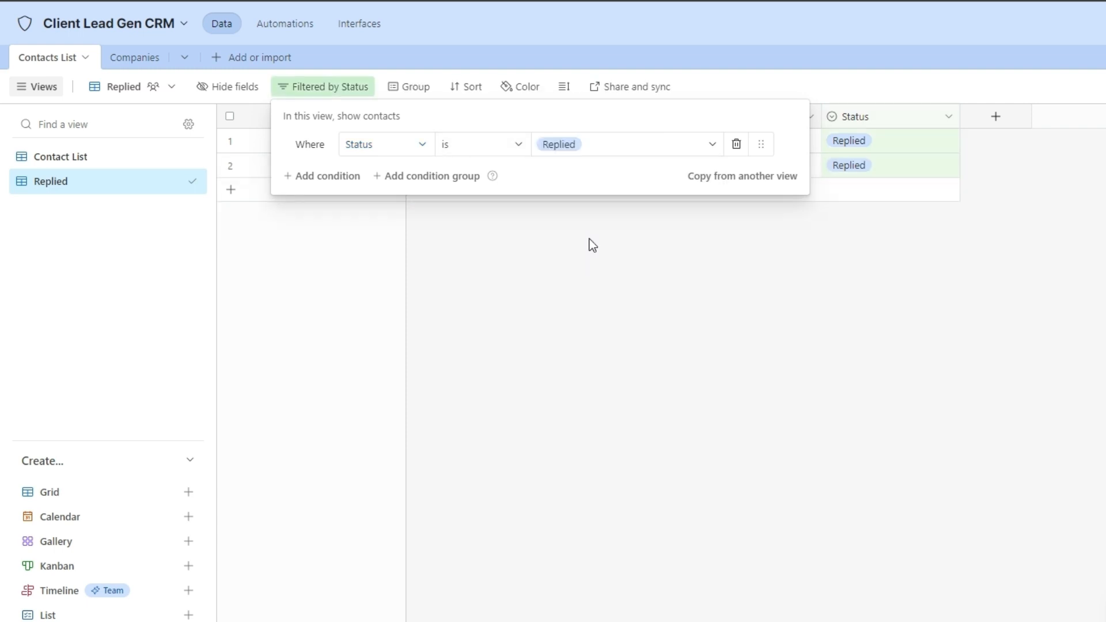
{"action": "left_click", "coordinate": [684, 277]}
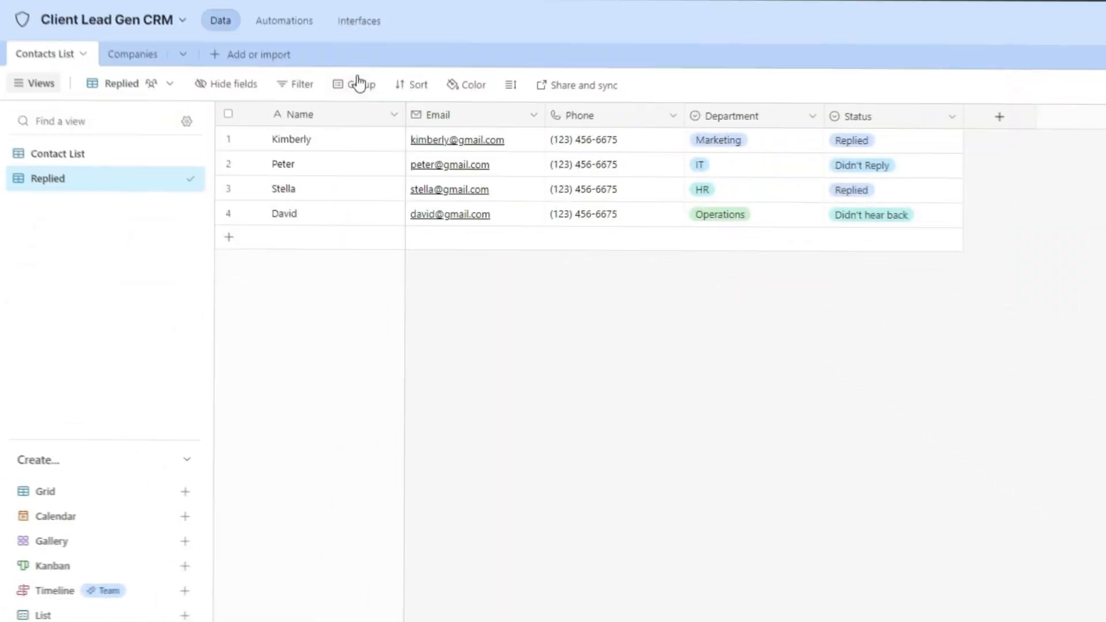
Try grouping by Status, then replace it with grouping by Department.
{"action": "left_click", "coordinate": [359, 88]}
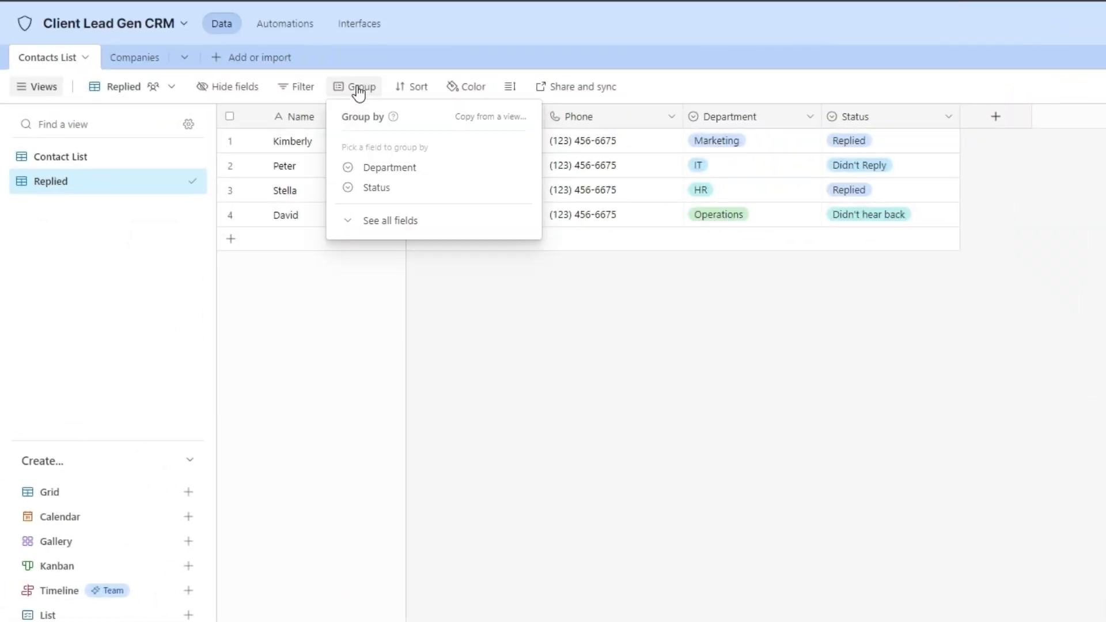
{"action": "left_click", "coordinate": [376, 187]}
{"action": "key", "text": "Escape"}
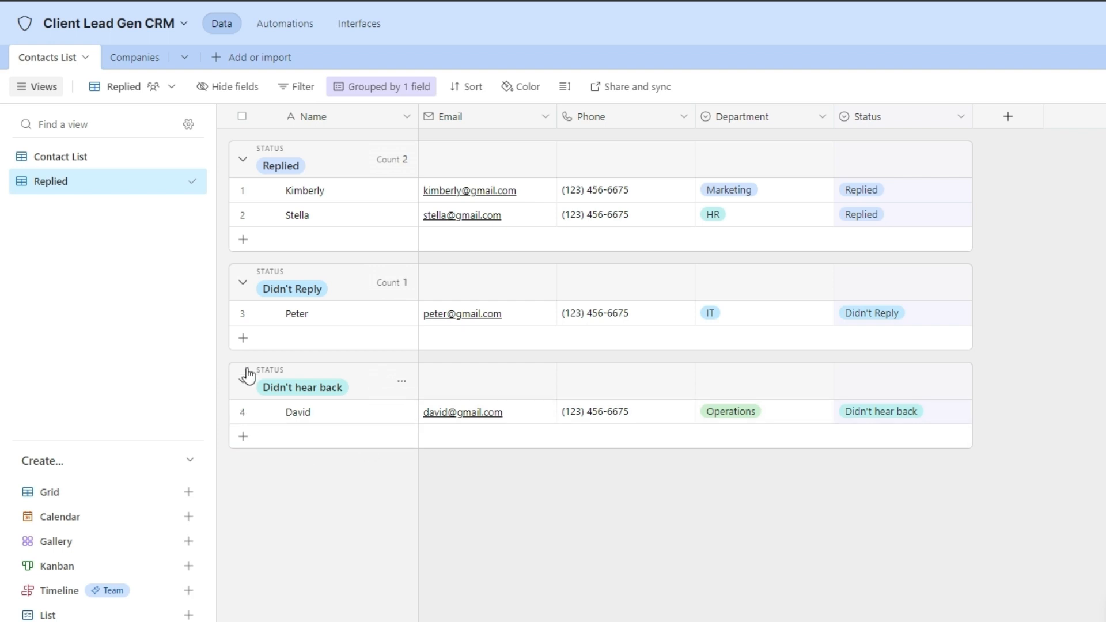
{"action": "left_click", "coordinate": [381, 87]}
{"action": "left_click", "coordinate": [669, 153]}
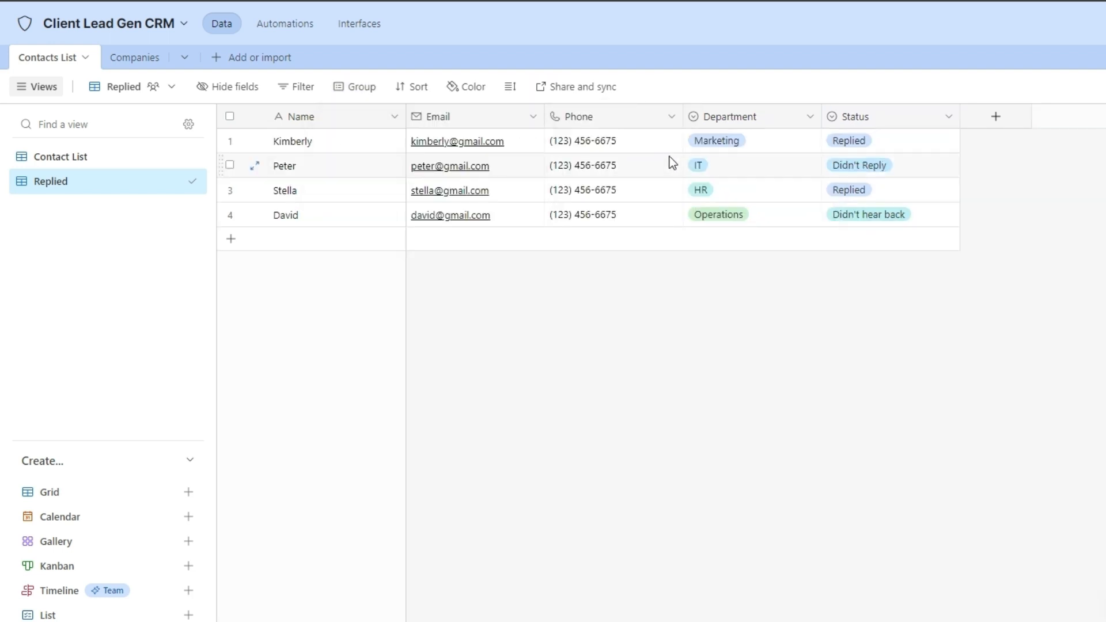
{"action": "left_click", "coordinate": [360, 87]}
{"action": "left_click", "coordinate": [394, 168]}
{"action": "left_click", "coordinate": [429, 315]}
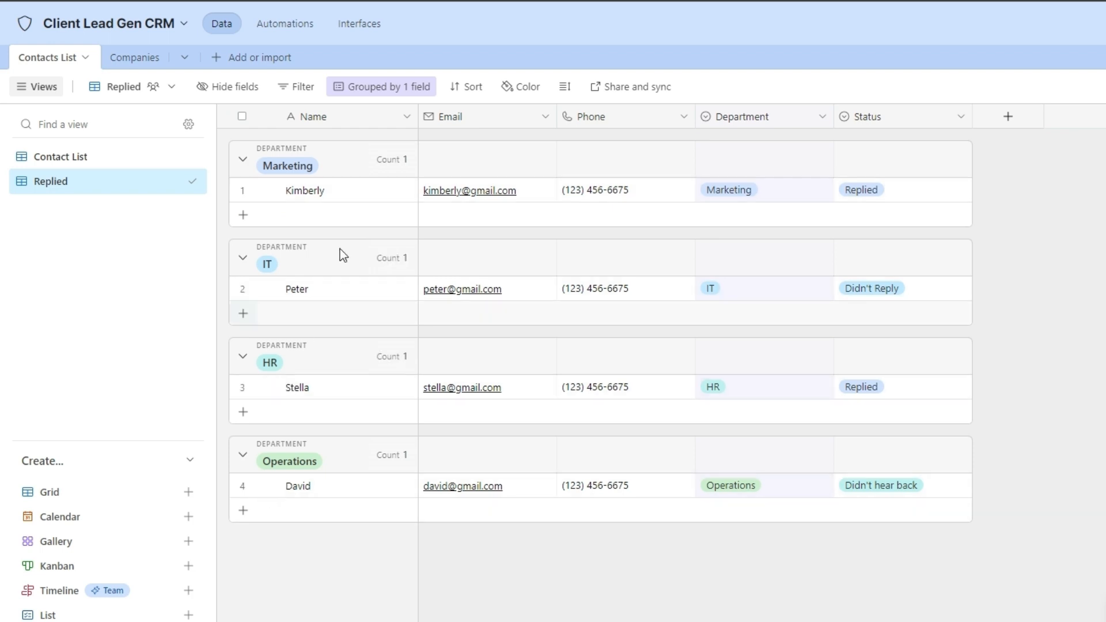
{"action": "key", "text": "ctrl+z"}
{"action": "key", "text": "ctrl+z"}
{"action": "key", "text": "ctrl+z"}
{"action": "key", "text": "ctrl+z"}
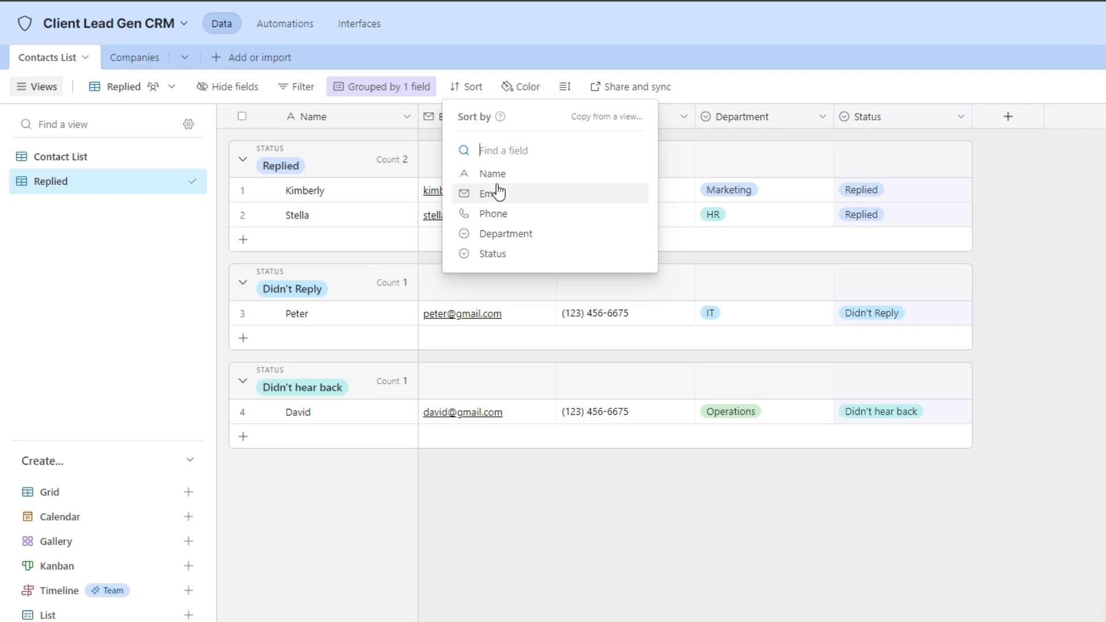
Sort contacts by Name and colour rows whose Department is HR.
{"action": "left_click", "coordinate": [496, 185]}
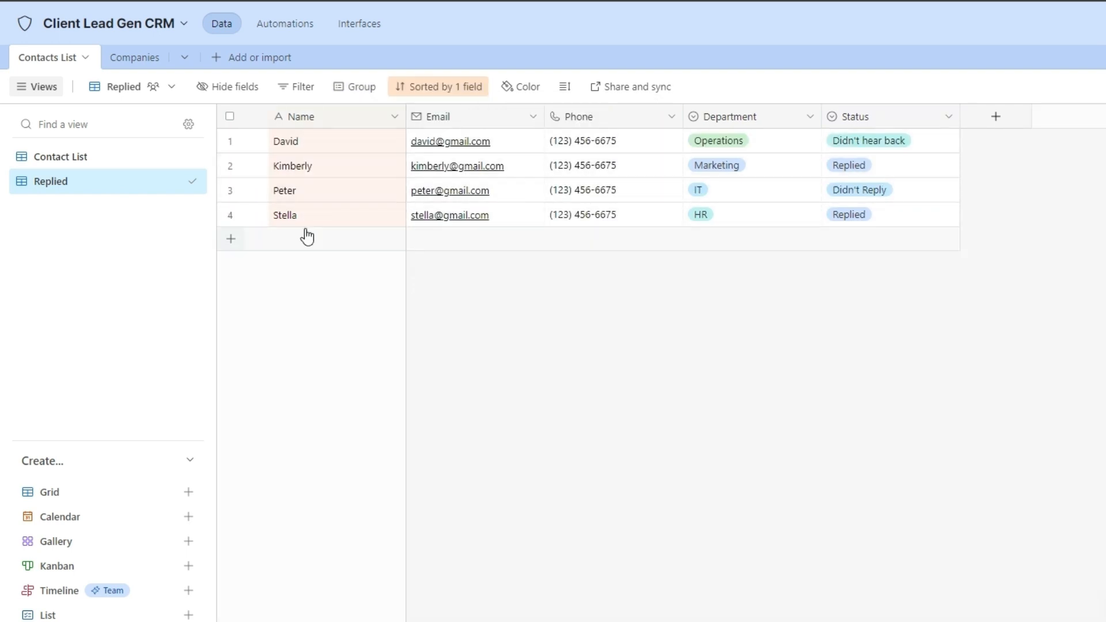
{"action": "left_click", "coordinate": [529, 95]}
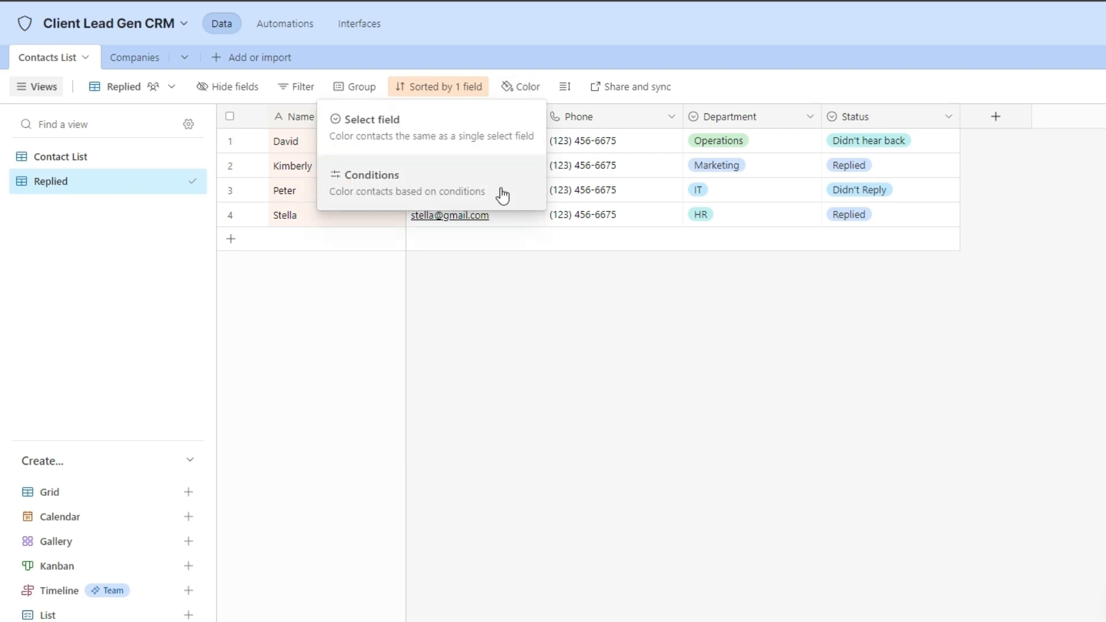
{"action": "left_click", "coordinate": [379, 178]}
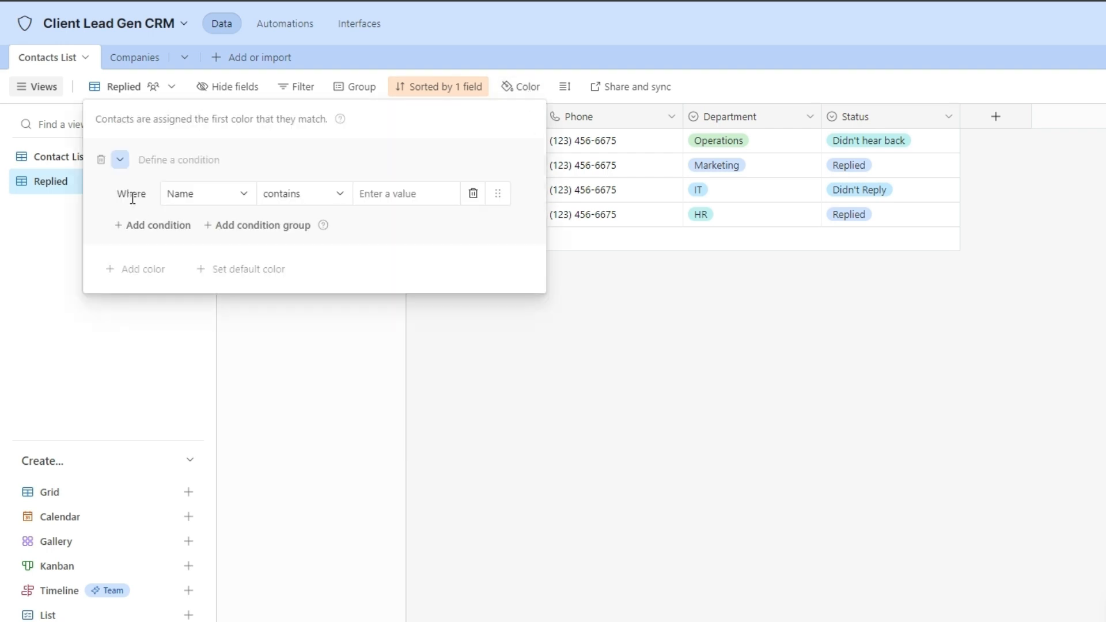
{"action": "left_click", "coordinate": [205, 194]}
{"action": "left_click", "coordinate": [217, 321]}
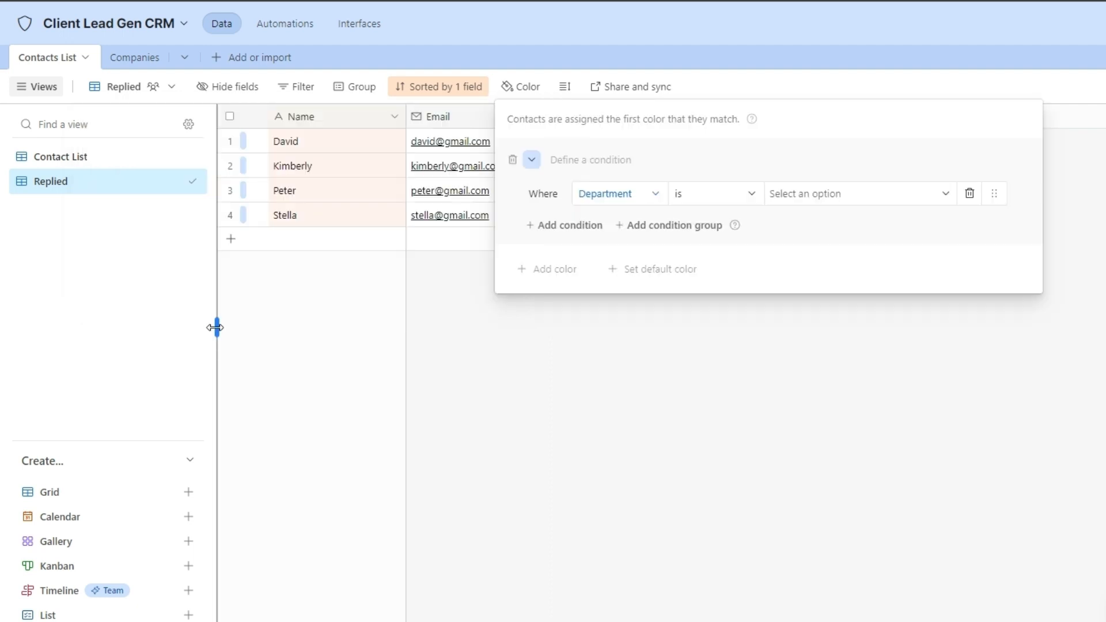
{"action": "left_click", "coordinate": [807, 198]}
{"action": "left_click", "coordinate": [787, 332]}
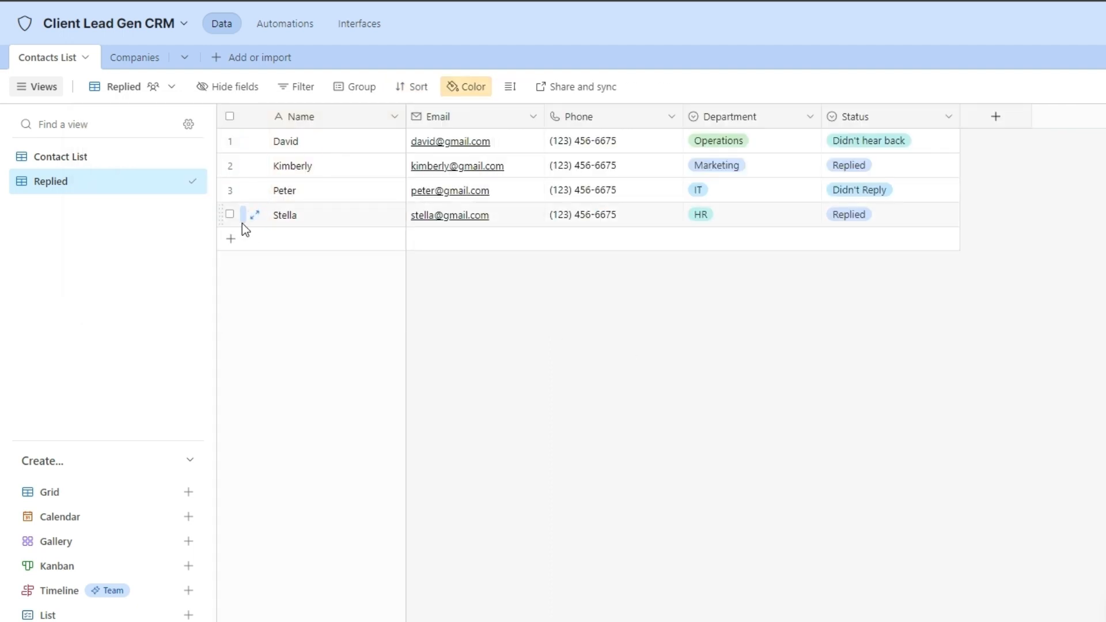
{"action": "left_click", "coordinate": [328, 221]}
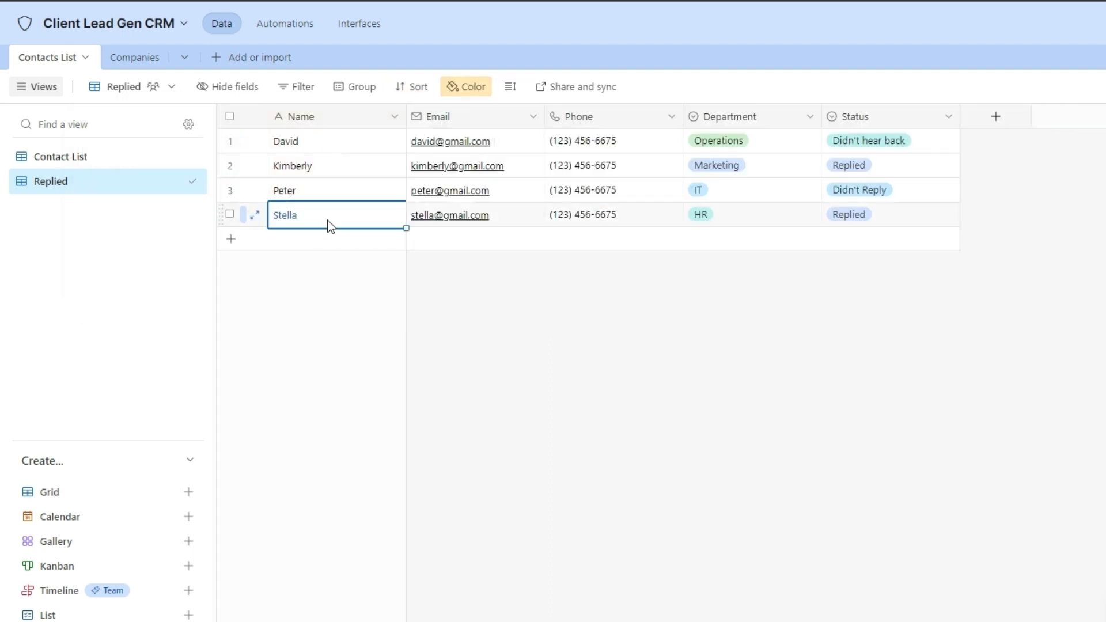
{"action": "left_click", "coordinate": [510, 87]}
Make rows Tall, set Peter's Status to Replied, and return to the Contact List view.
{"action": "left_click", "coordinate": [538, 164]}
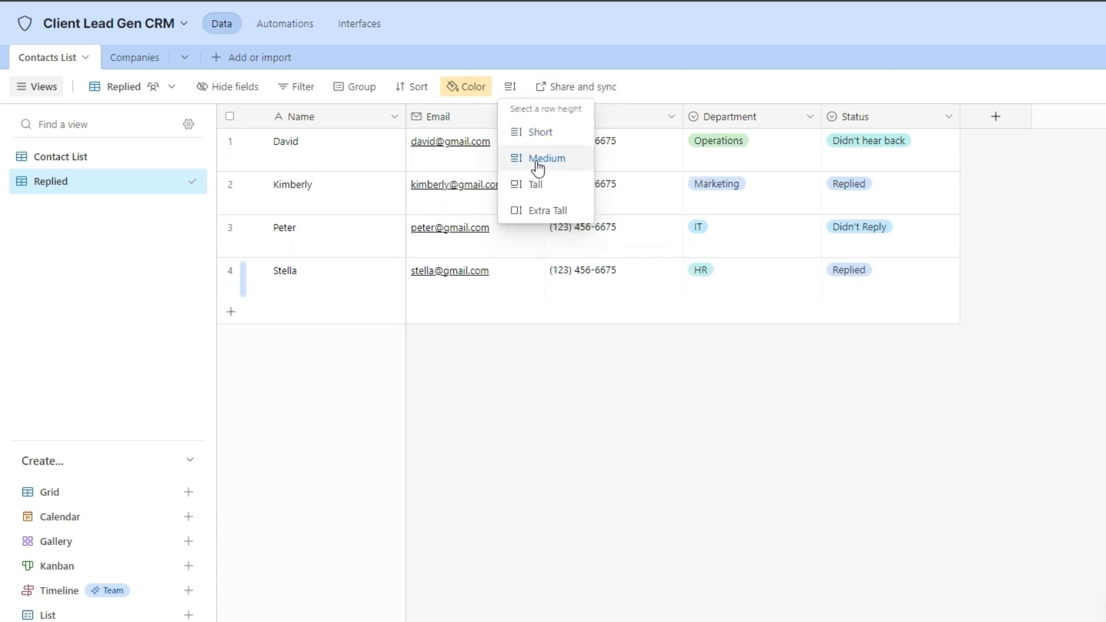
{"action": "left_click", "coordinate": [545, 185]}
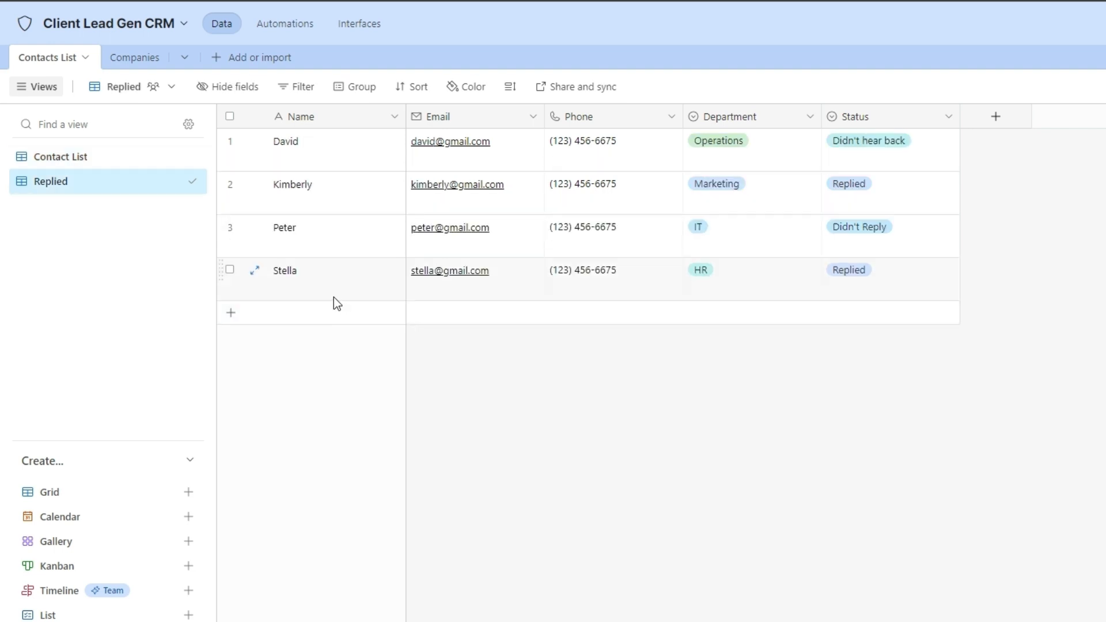
{"action": "left_click", "coordinate": [884, 237]}
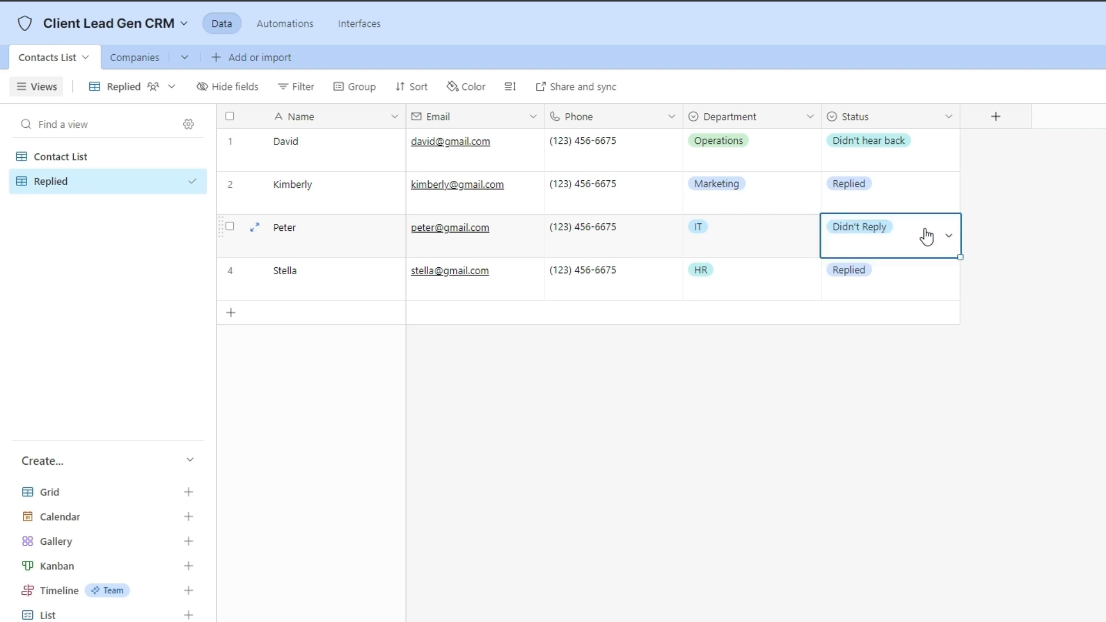
{"action": "left_click", "coordinate": [944, 235]}
{"action": "left_click", "coordinate": [875, 314]}
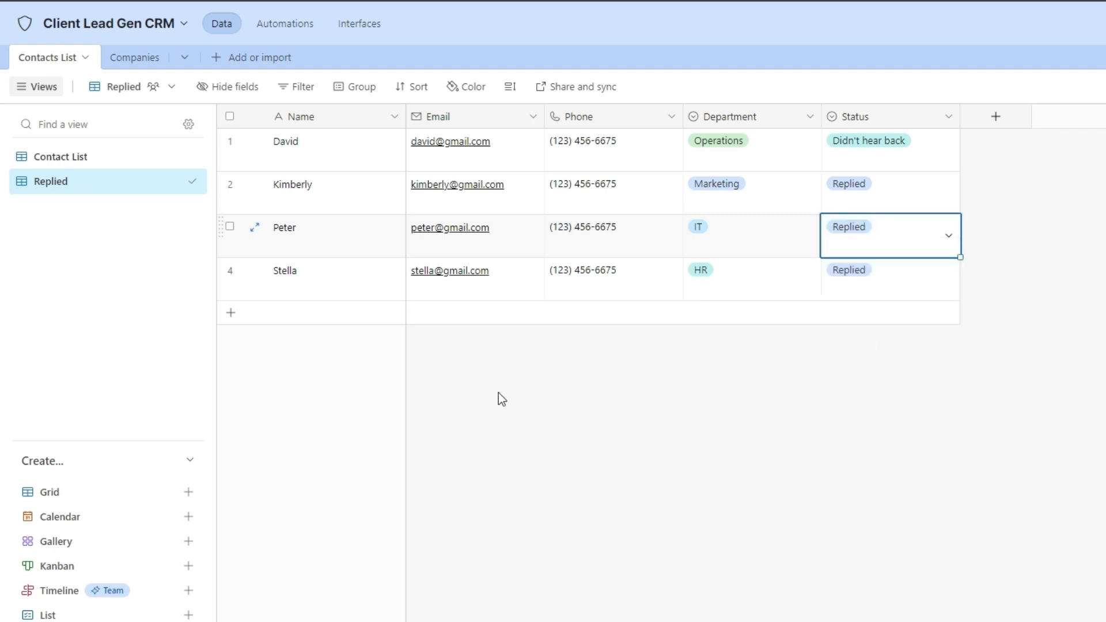
{"action": "left_click", "coordinate": [545, 383]}
{"action": "left_click", "coordinate": [111, 164]}
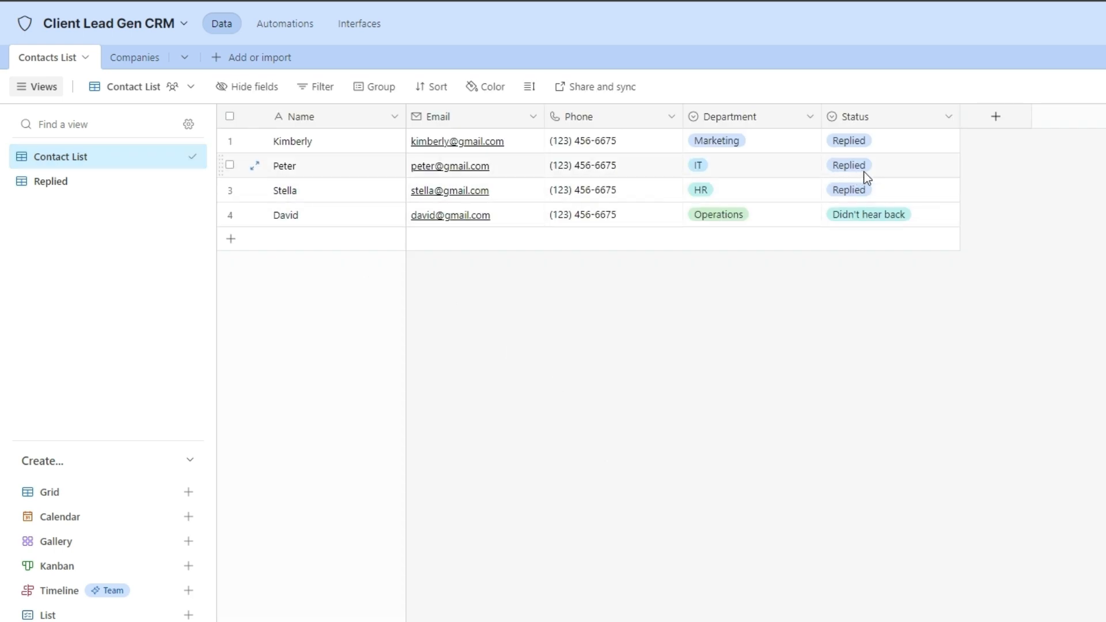
Create a Calendar view keyed to a new 'Start date' date field.
{"action": "left_click", "coordinate": [95, 493]}
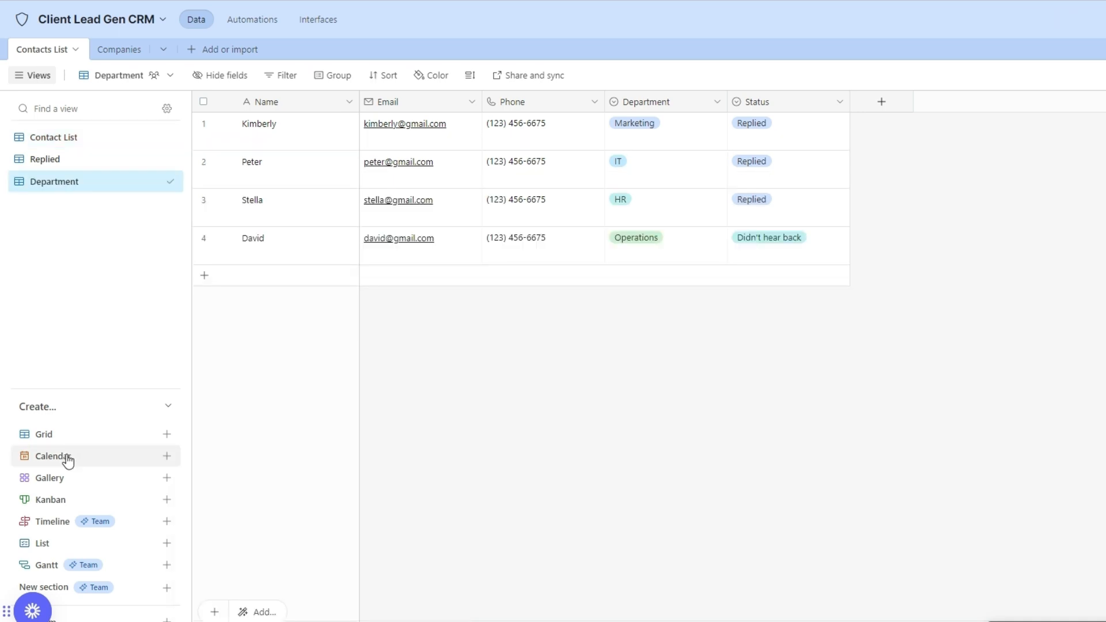
{"action": "left_click", "coordinate": [67, 457]}
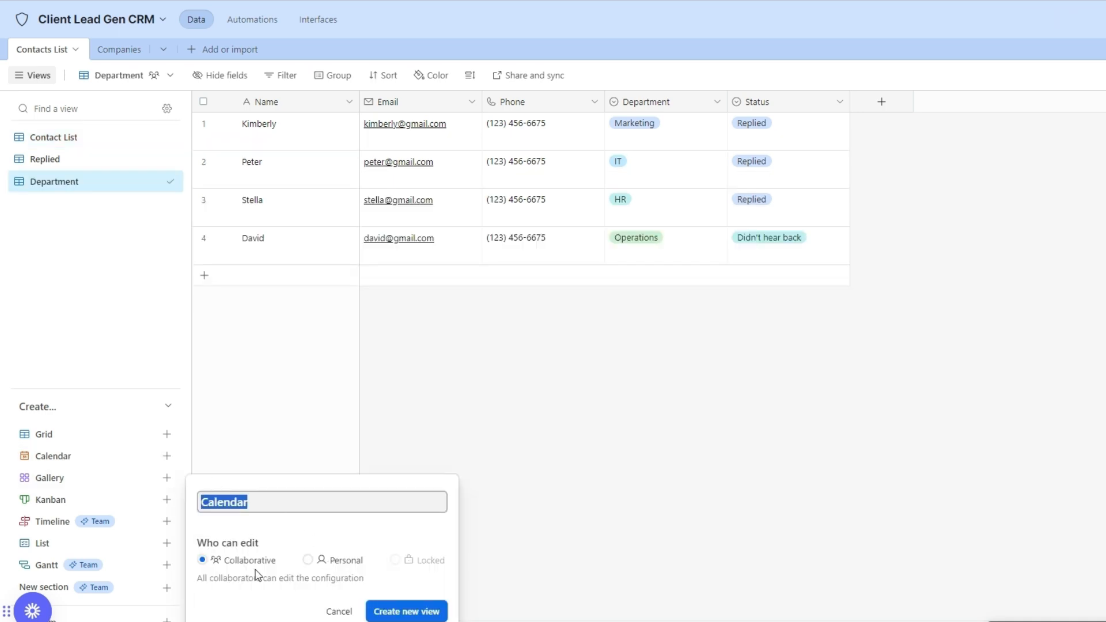
{"action": "left_click", "coordinate": [417, 612]}
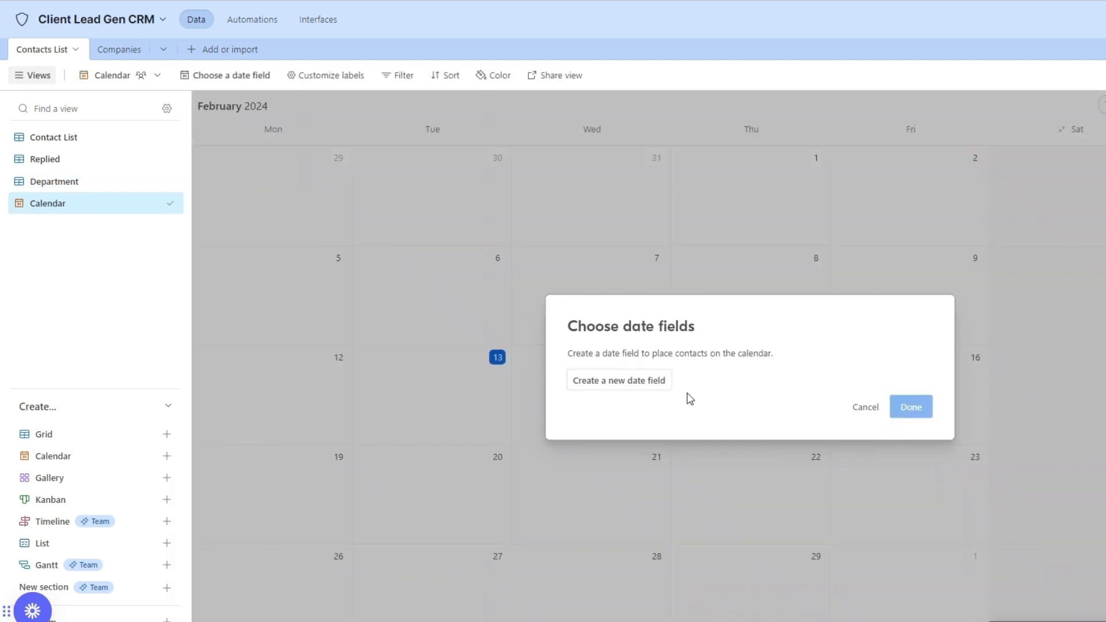
{"action": "left_click", "coordinate": [647, 386]}
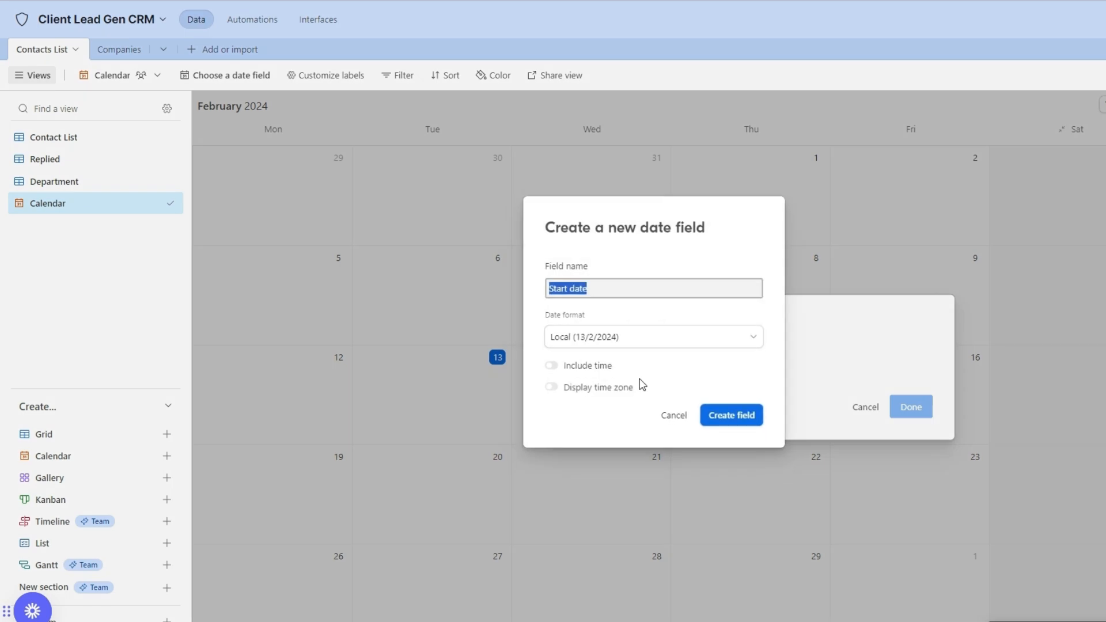
{"action": "left_click", "coordinate": [745, 420]}
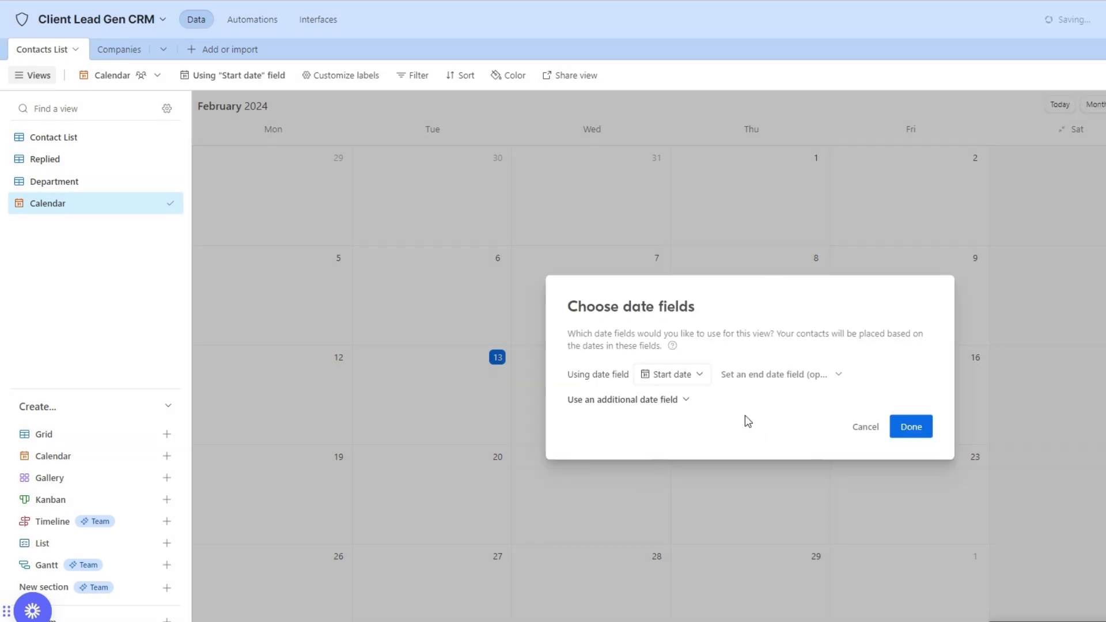
{"action": "left_click", "coordinate": [907, 428]}
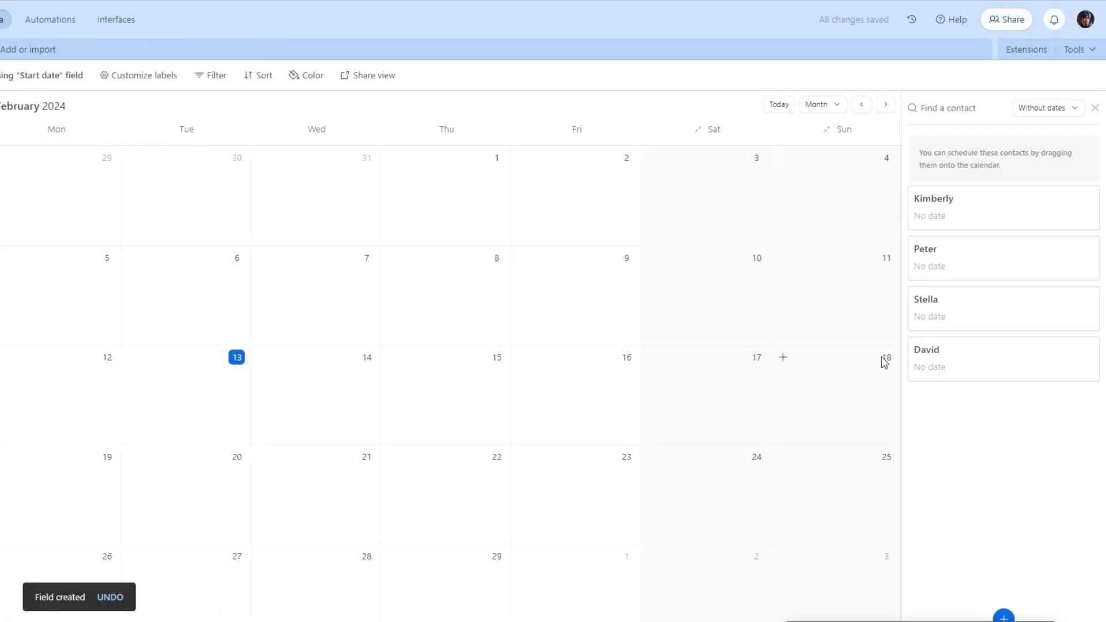
Give the first two contacts Start dates of 13 and 15 February 2024.
{"action": "left_click", "coordinate": [966, 222]}
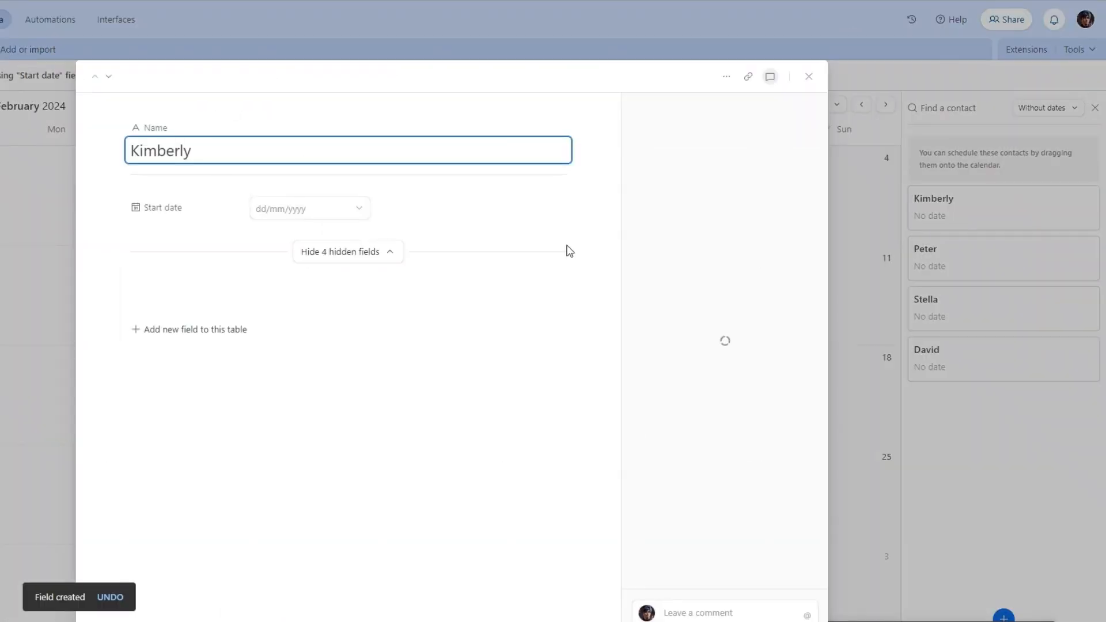
{"action": "left_click", "coordinate": [368, 251]}
{"action": "left_click", "coordinate": [312, 209]}
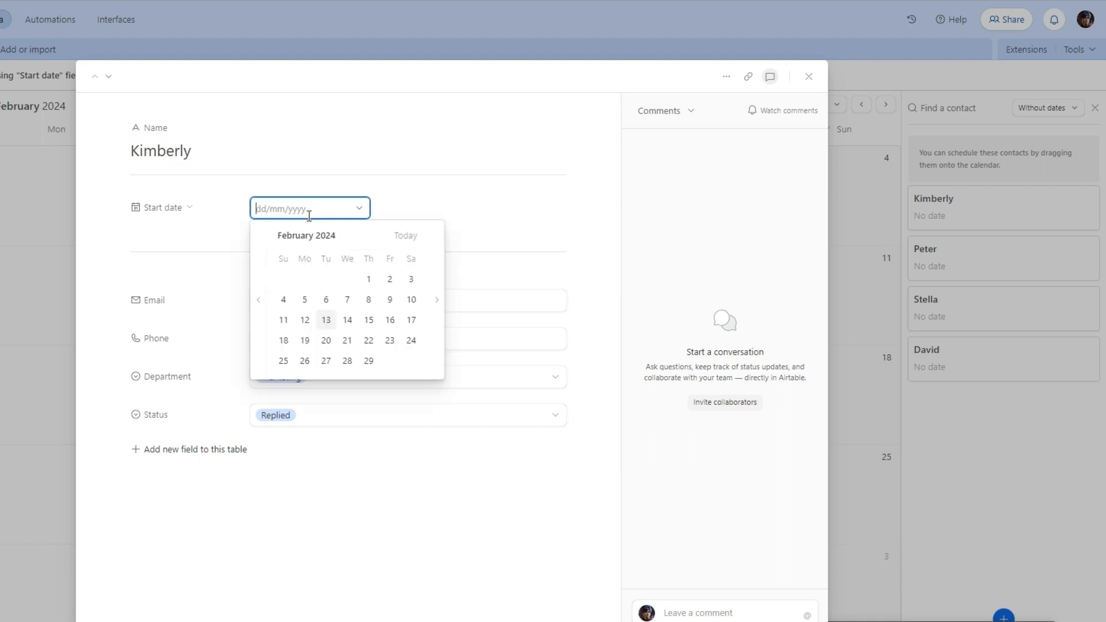
{"action": "left_click", "coordinate": [326, 320]}
{"action": "left_click", "coordinate": [904, 375]}
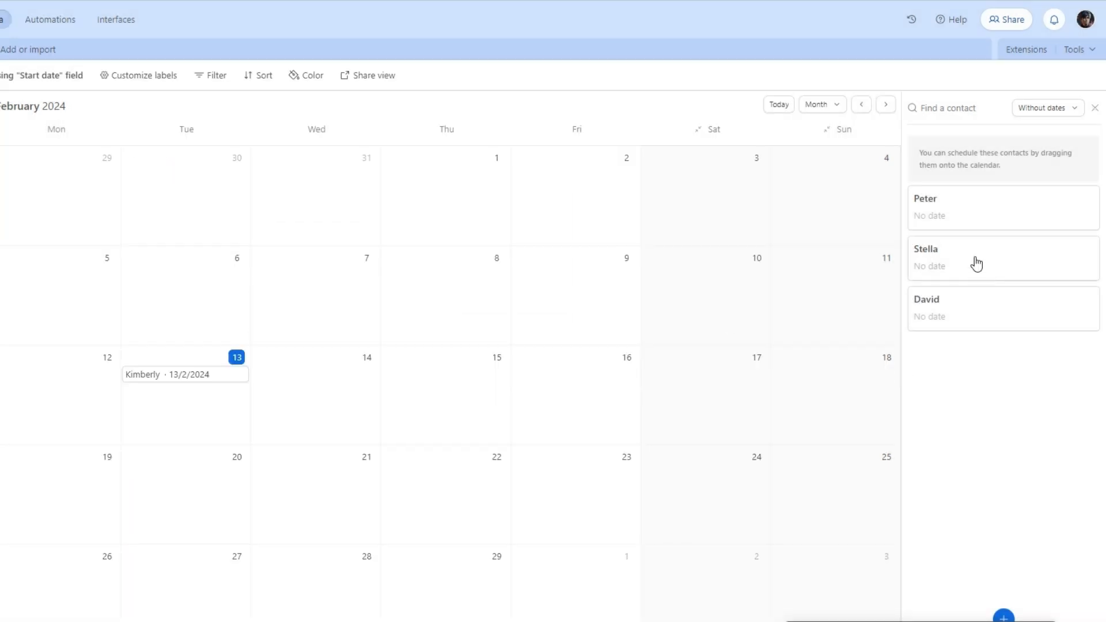
{"action": "left_click", "coordinate": [968, 217]}
{"action": "left_click", "coordinate": [260, 208]}
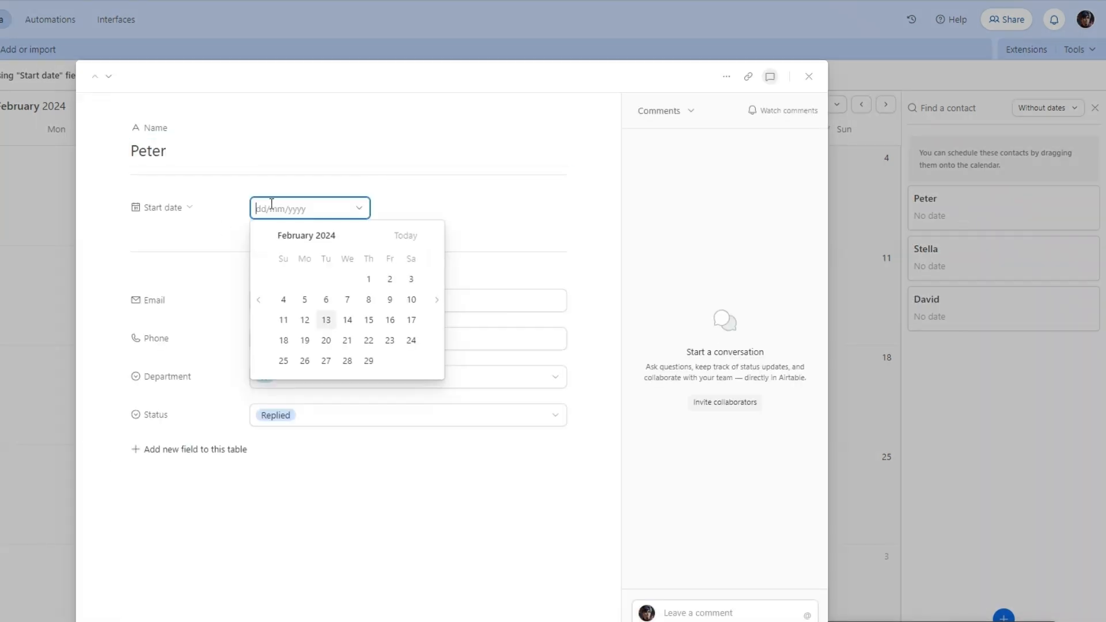
{"action": "left_click", "coordinate": [369, 320]}
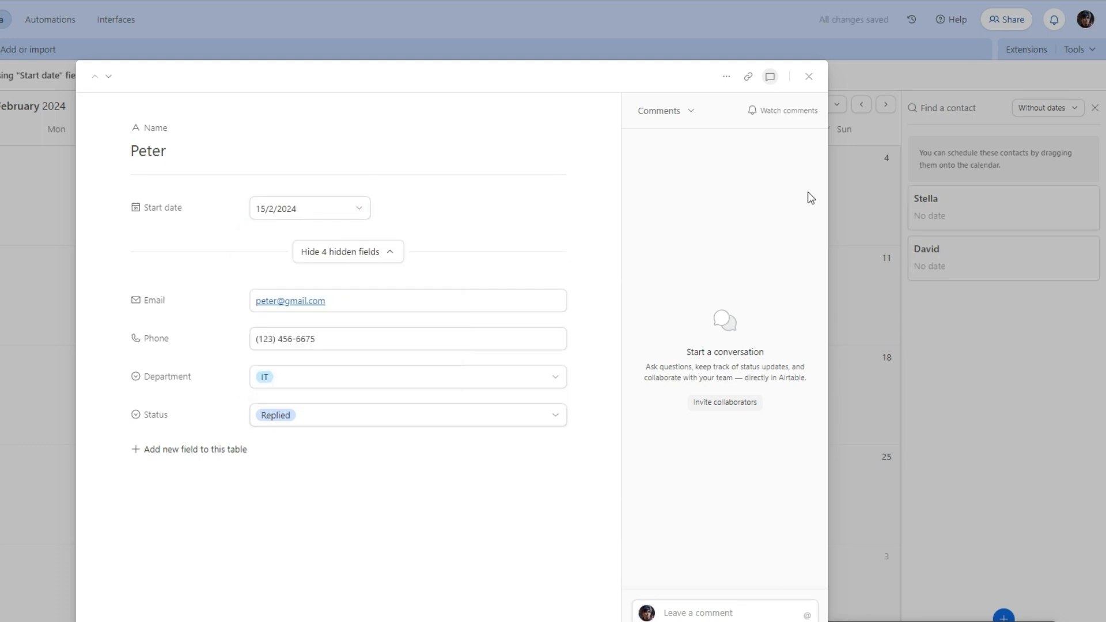
{"action": "left_click", "coordinate": [808, 76]}
Set the remaining two contacts' Start dates to 18 and 23 February 2024.
{"action": "left_click", "coordinate": [931, 228]}
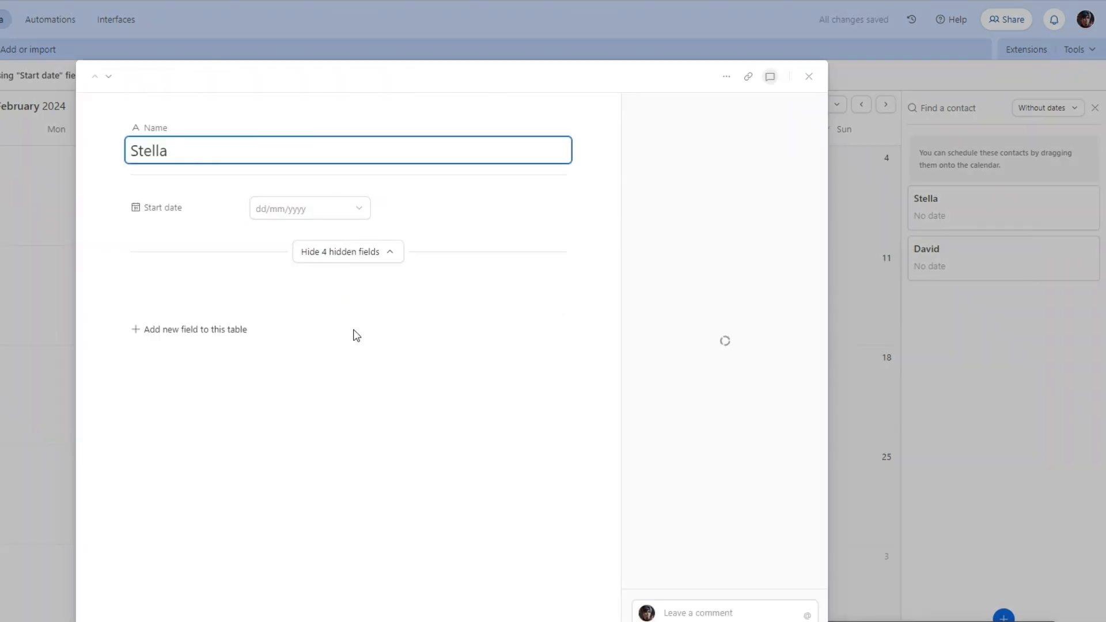
{"action": "left_click", "coordinate": [288, 208]}
{"action": "left_click", "coordinate": [283, 340]}
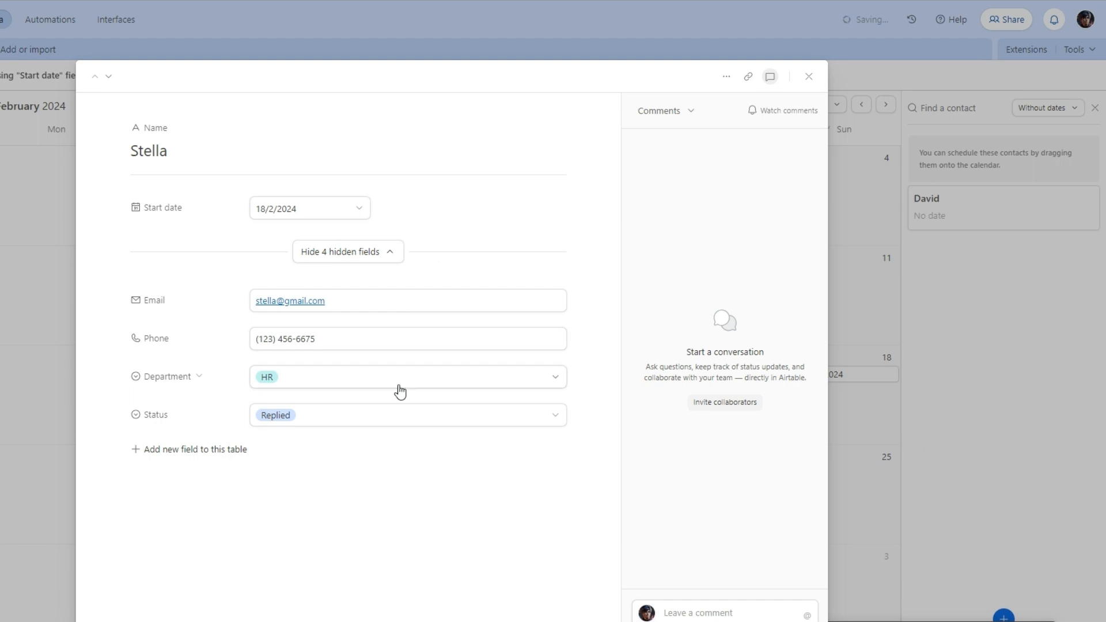
{"action": "left_click", "coordinate": [808, 77]}
{"action": "left_click", "coordinate": [943, 219]}
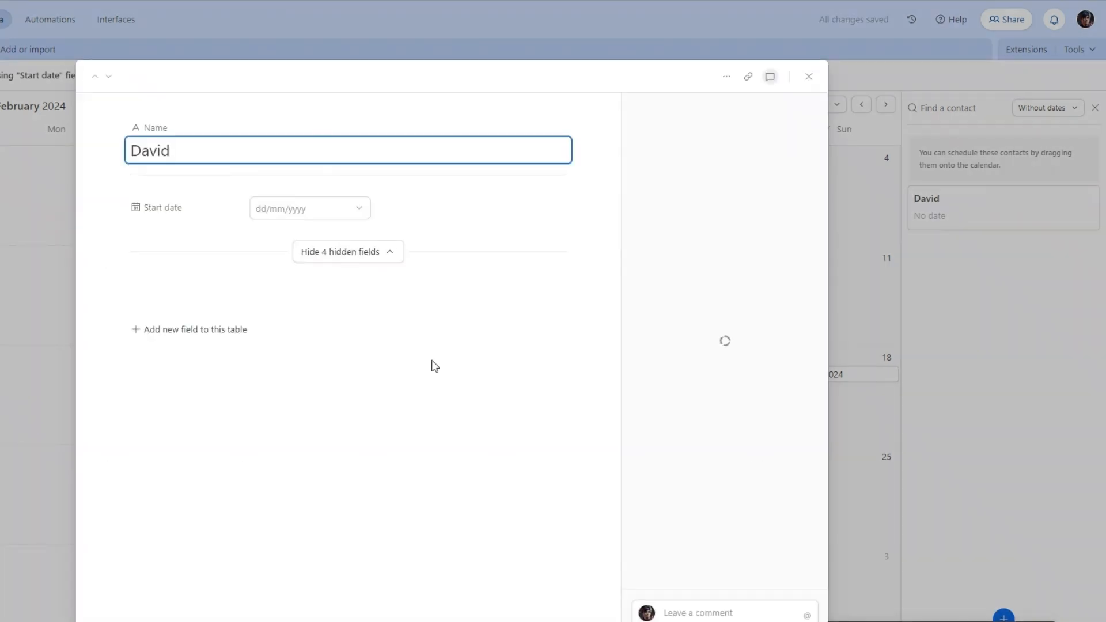
{"action": "left_click", "coordinate": [292, 209]}
{"action": "left_click", "coordinate": [390, 341]}
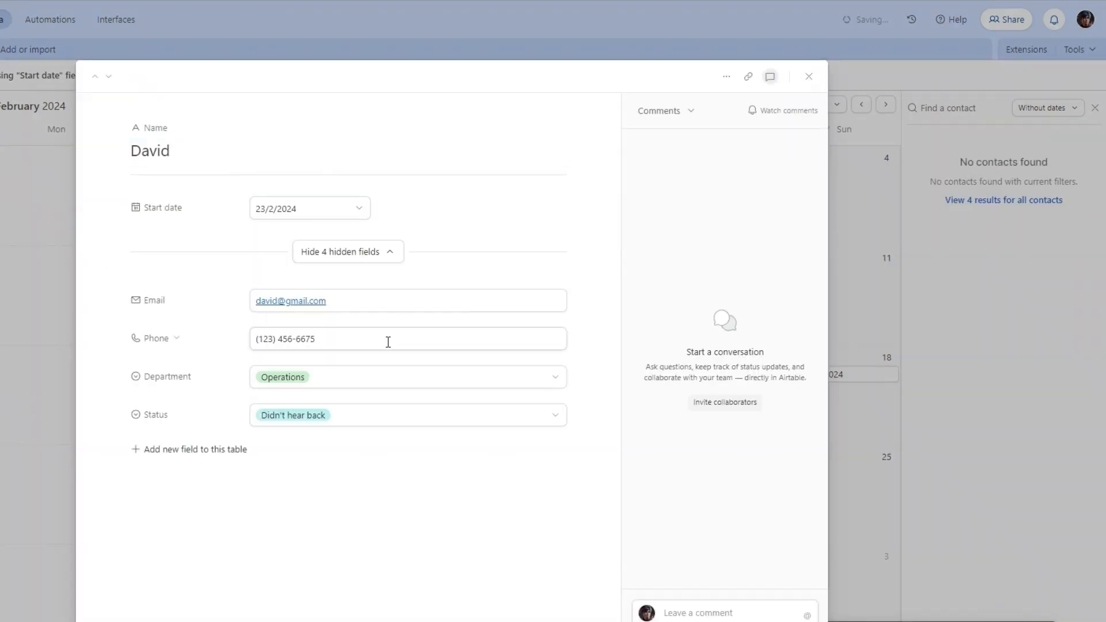
{"action": "left_click", "coordinate": [859, 440]}
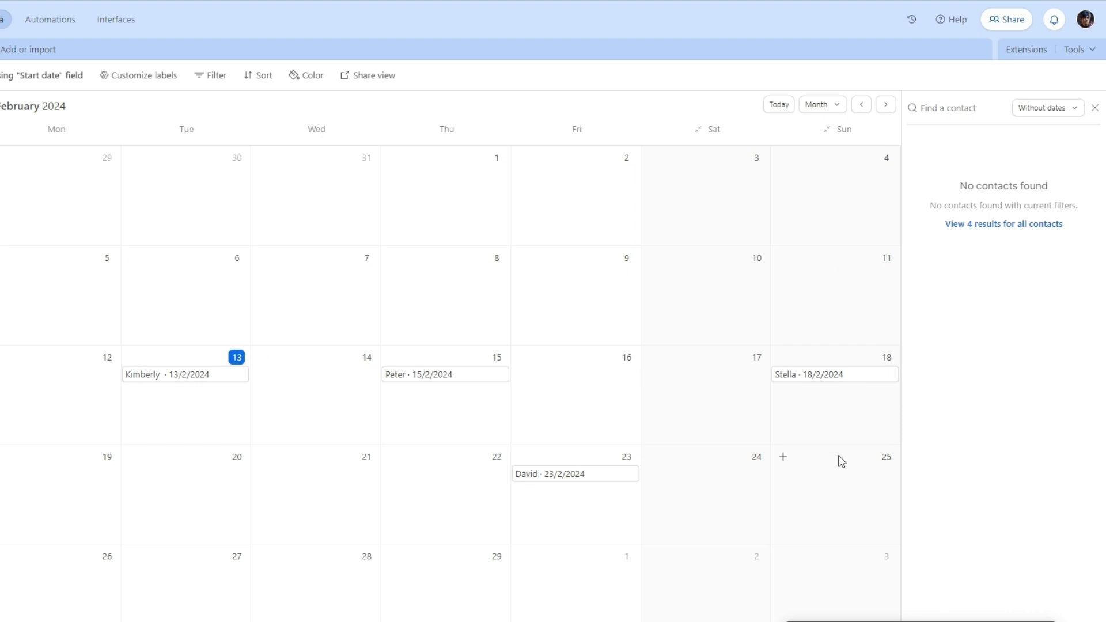
Create a Gallery view of the contacts, then a new Kanban view.
{"action": "left_click", "coordinate": [0, 449]}
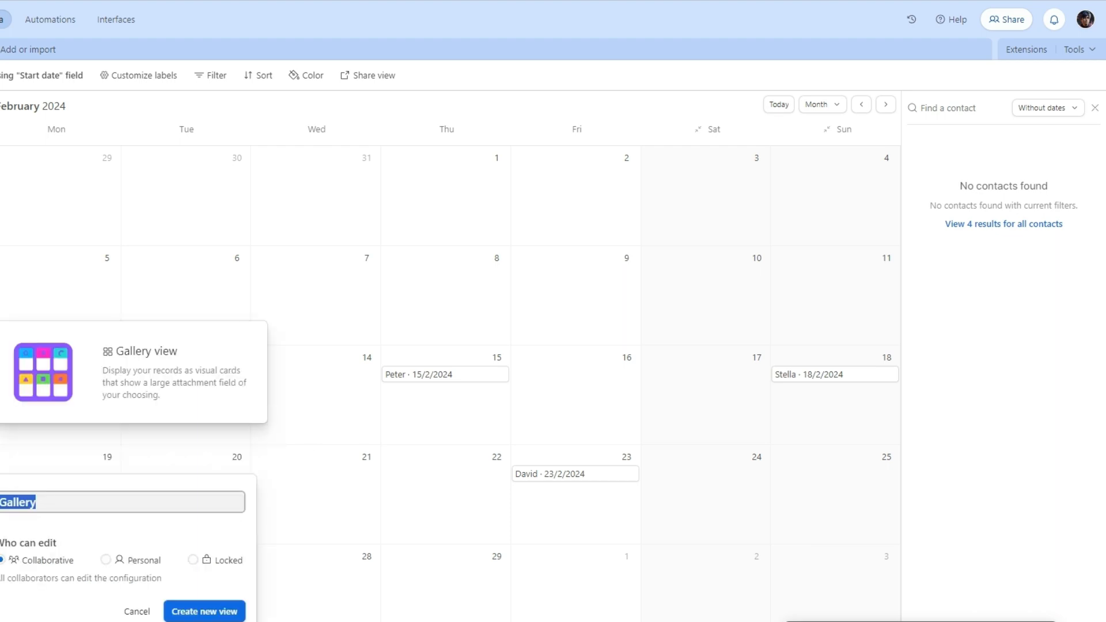
{"action": "left_click", "coordinate": [204, 614]}
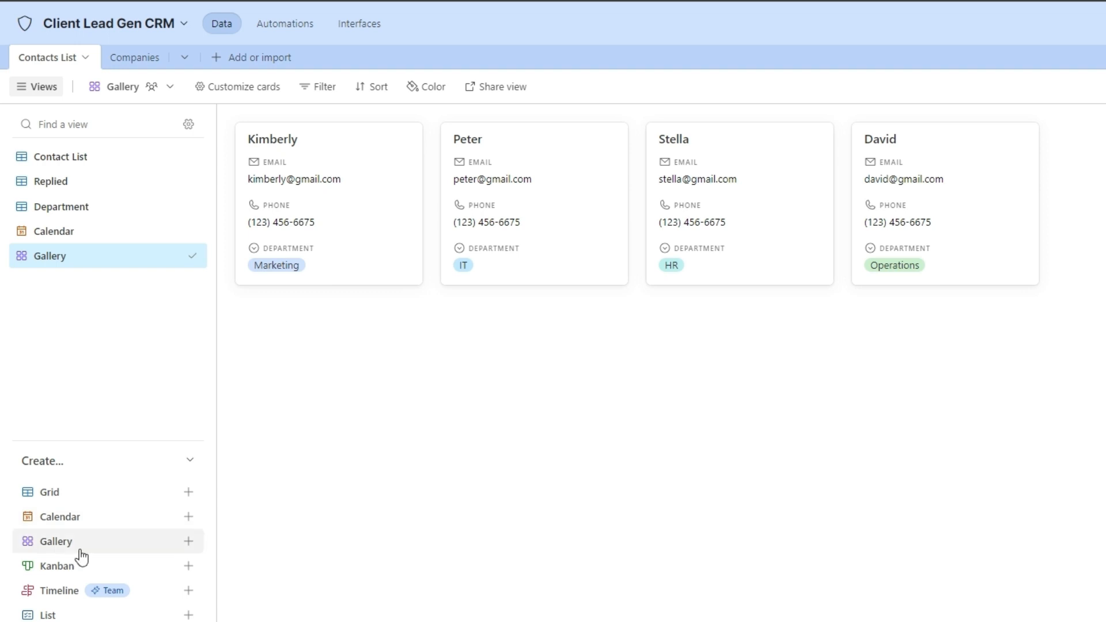
{"action": "left_click", "coordinate": [183, 567]}
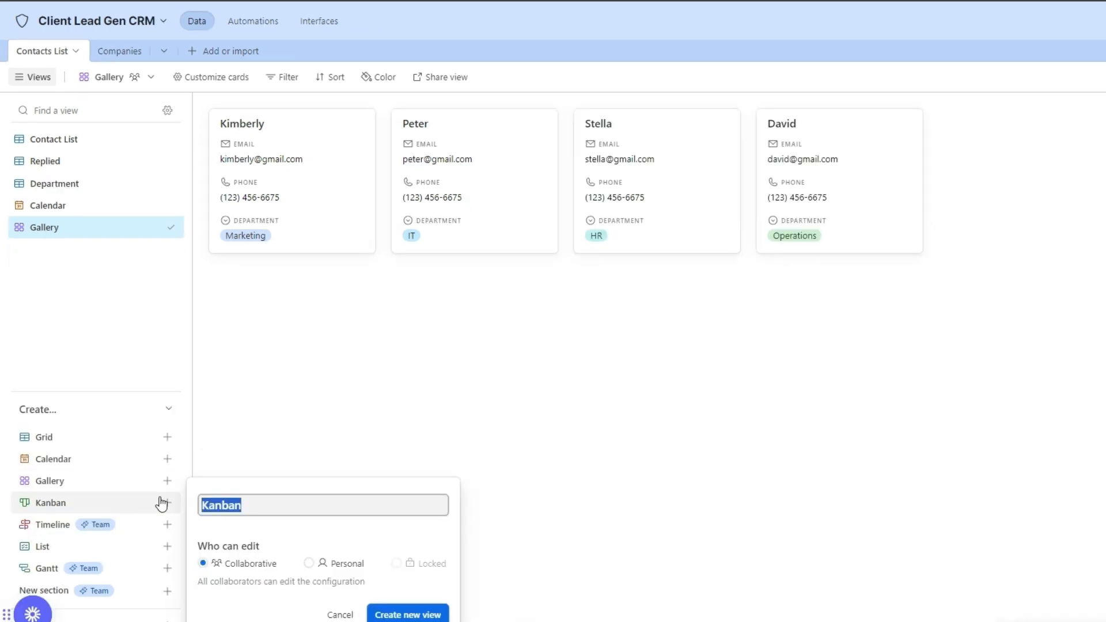
{"action": "left_click", "coordinate": [408, 615]}
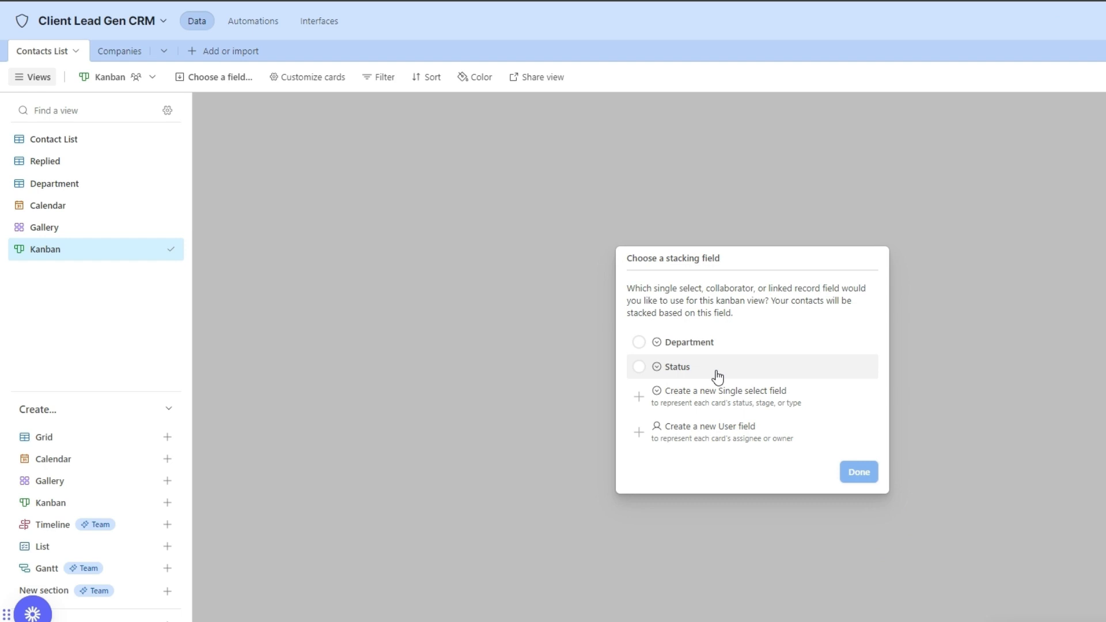
Stack the Kanban by Status and move the IT contact's card to Didn't Reply.
{"action": "left_click", "coordinate": [639, 367]}
{"action": "left_click", "coordinate": [856, 478]}
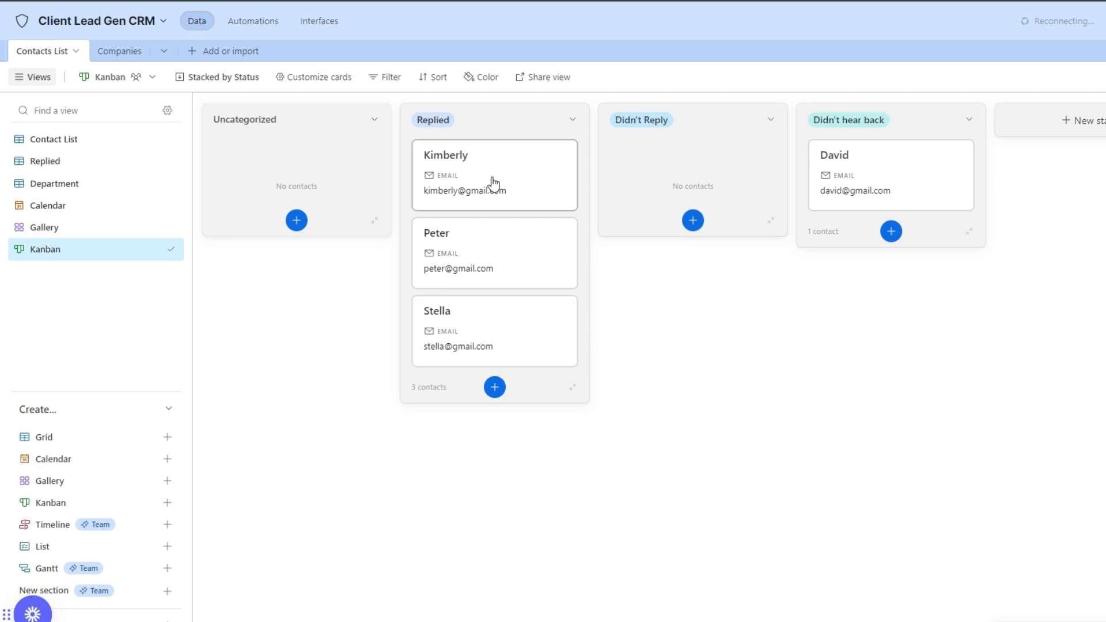
{"action": "left_click_drag", "start_coordinate": [478, 253], "coordinate": [622, 214]}
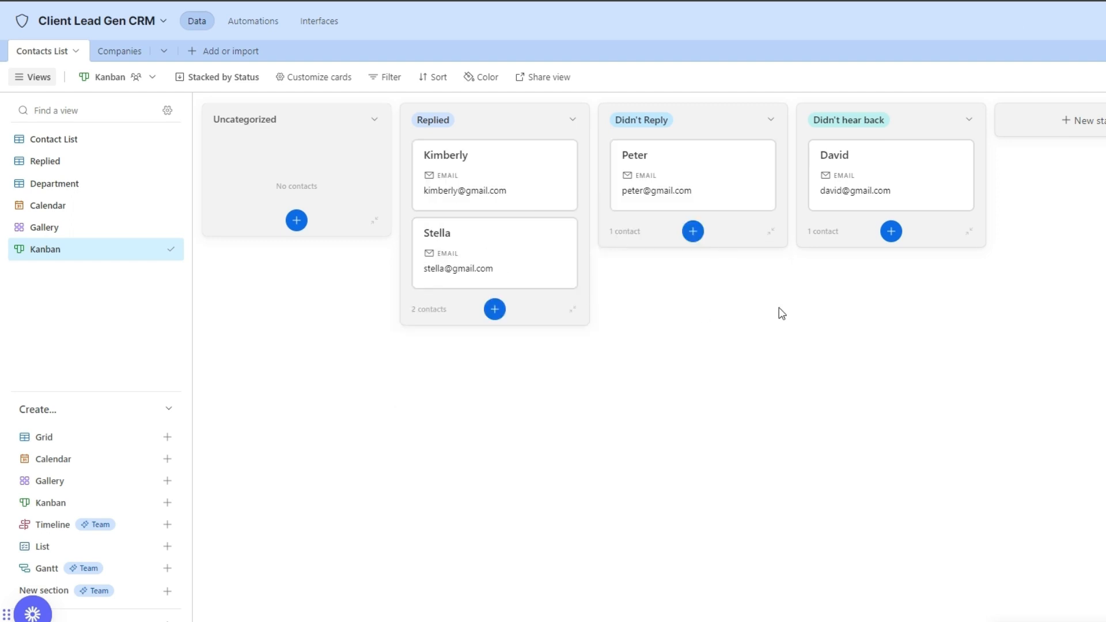
Try restacking the board by Department and drag cards between its columns.
{"action": "left_click", "coordinate": [224, 81]}
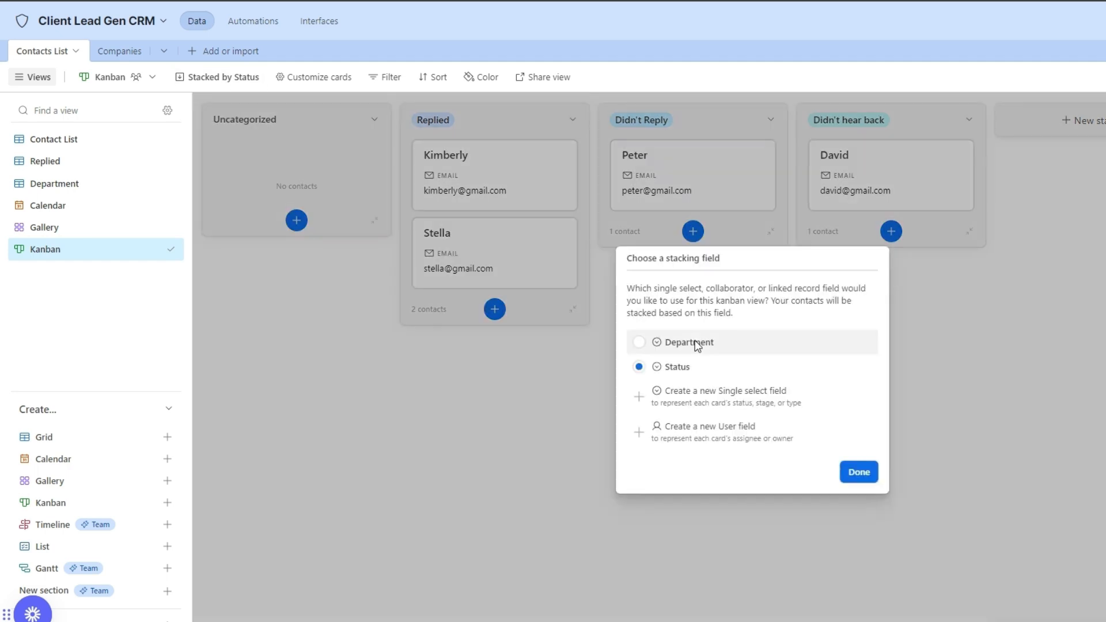
{"action": "left_click", "coordinate": [663, 349]}
{"action": "left_click", "coordinate": [857, 471]}
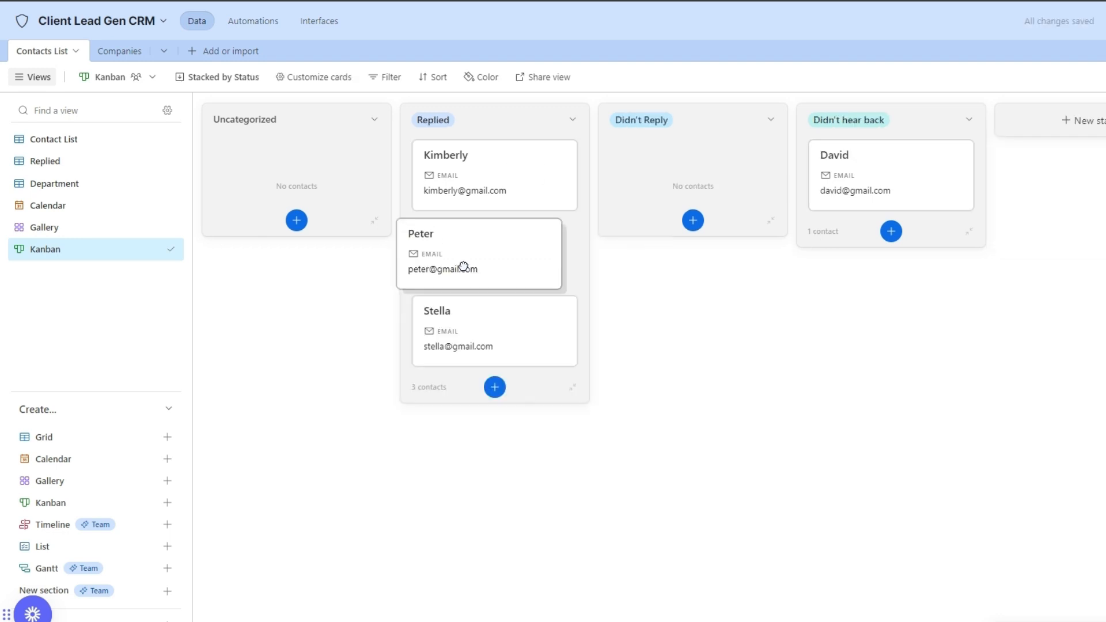
{"action": "left_click_drag", "start_coordinate": [465, 265], "coordinate": [464, 242]}
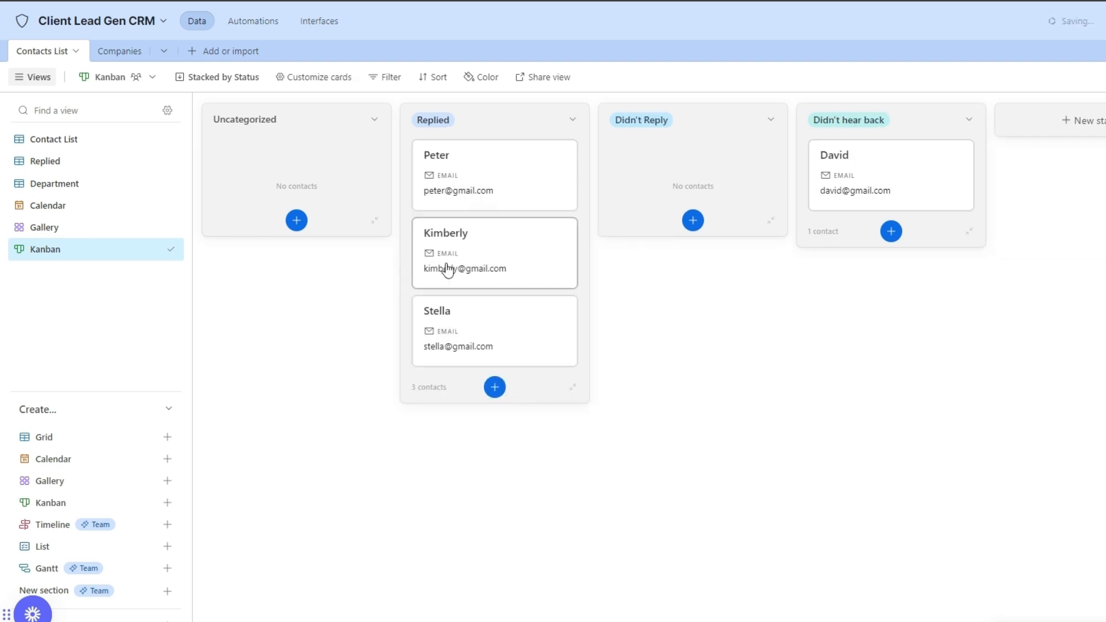
{"action": "left_click_drag", "start_coordinate": [447, 166], "coordinate": [647, 163]}
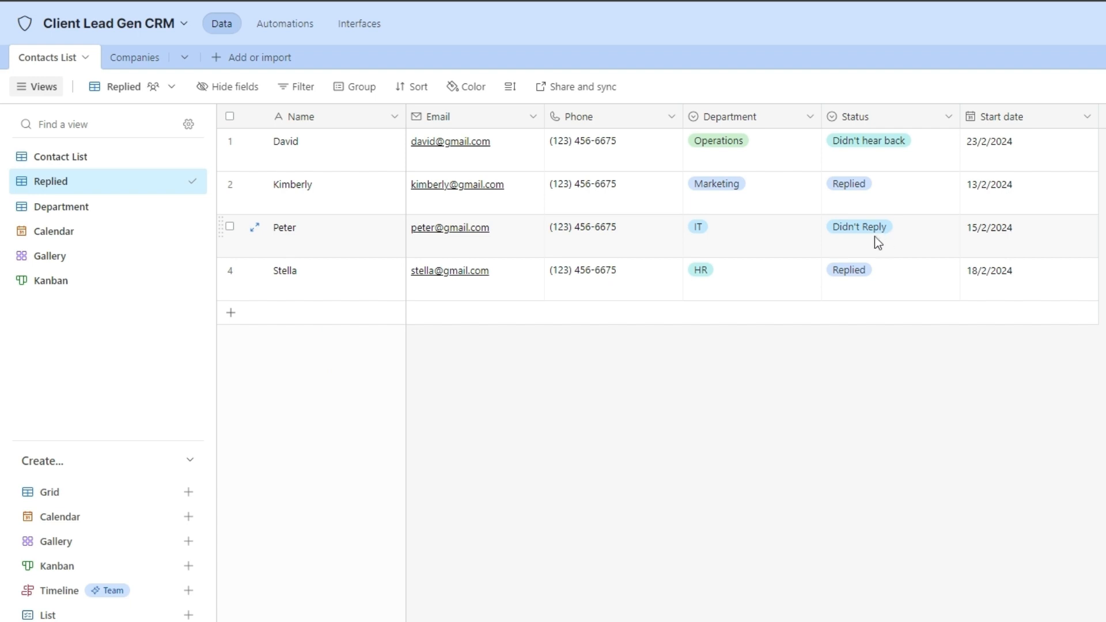
Pass through the Kanban view back to the Contact List grid.
{"action": "left_click", "coordinate": [92, 285]}
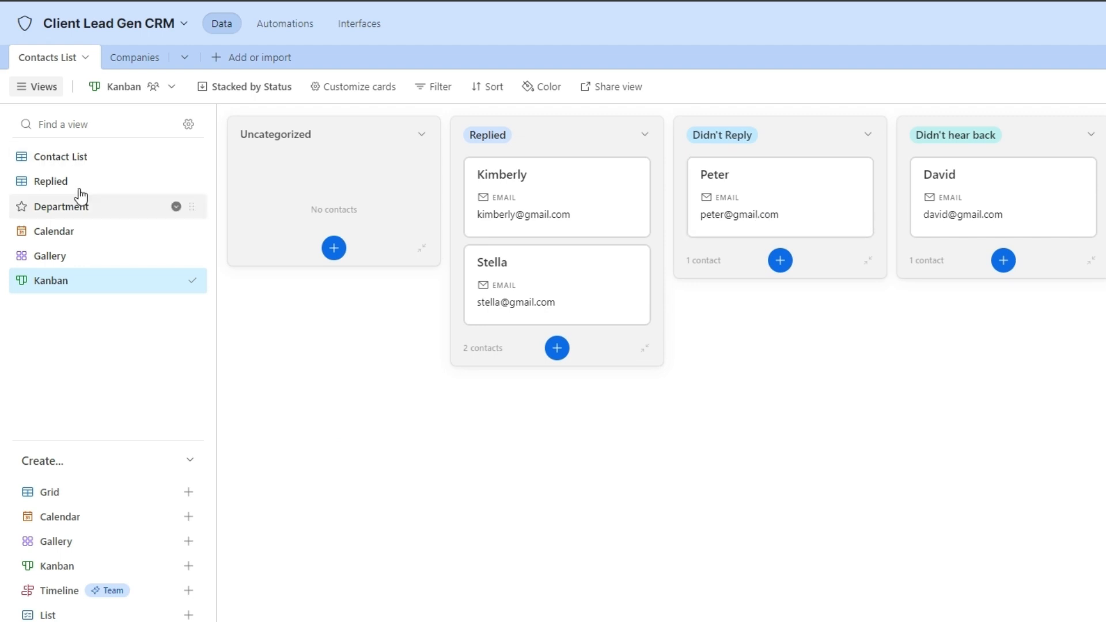
{"action": "left_click", "coordinate": [106, 161]}
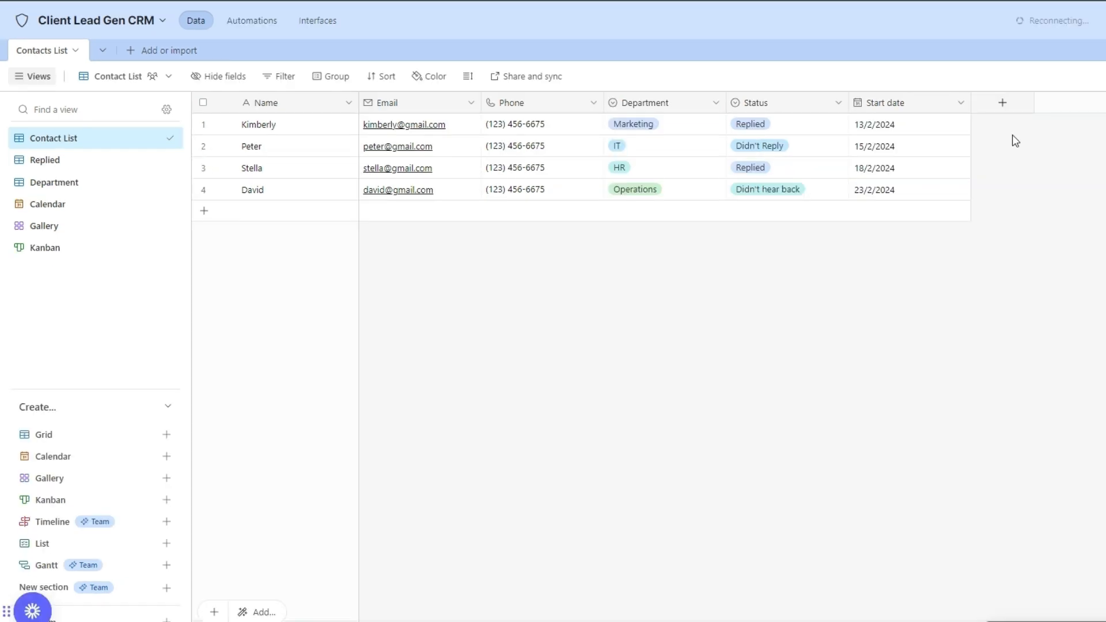
Add a single line text field named Companies and paste in the contacts' companies.
{"action": "left_click", "coordinate": [1003, 103]}
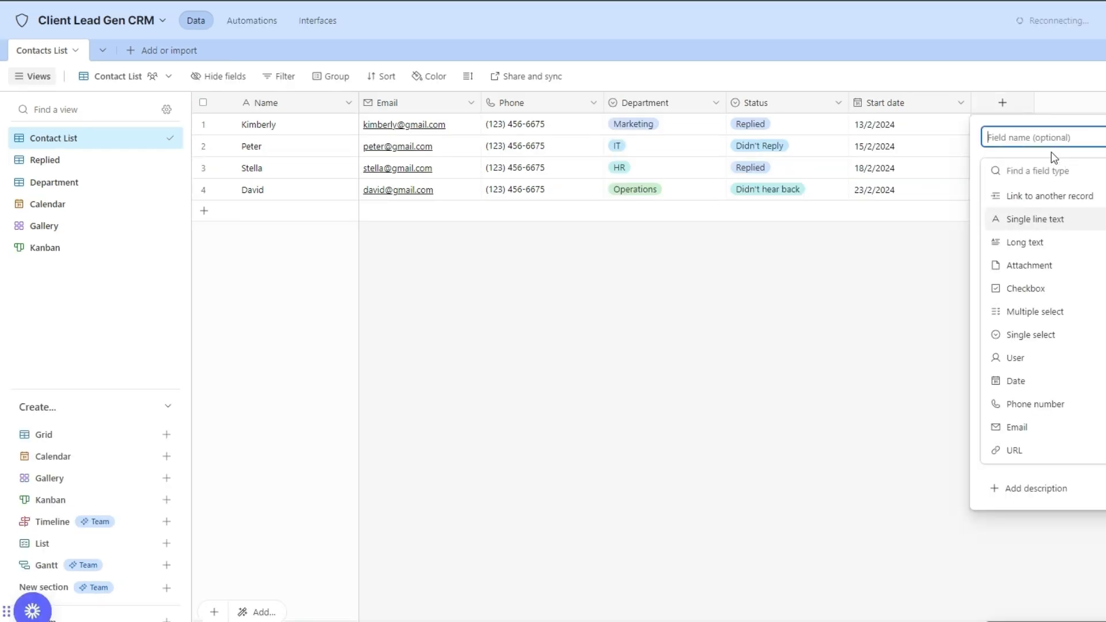
{"action": "type", "text": "Companies"}
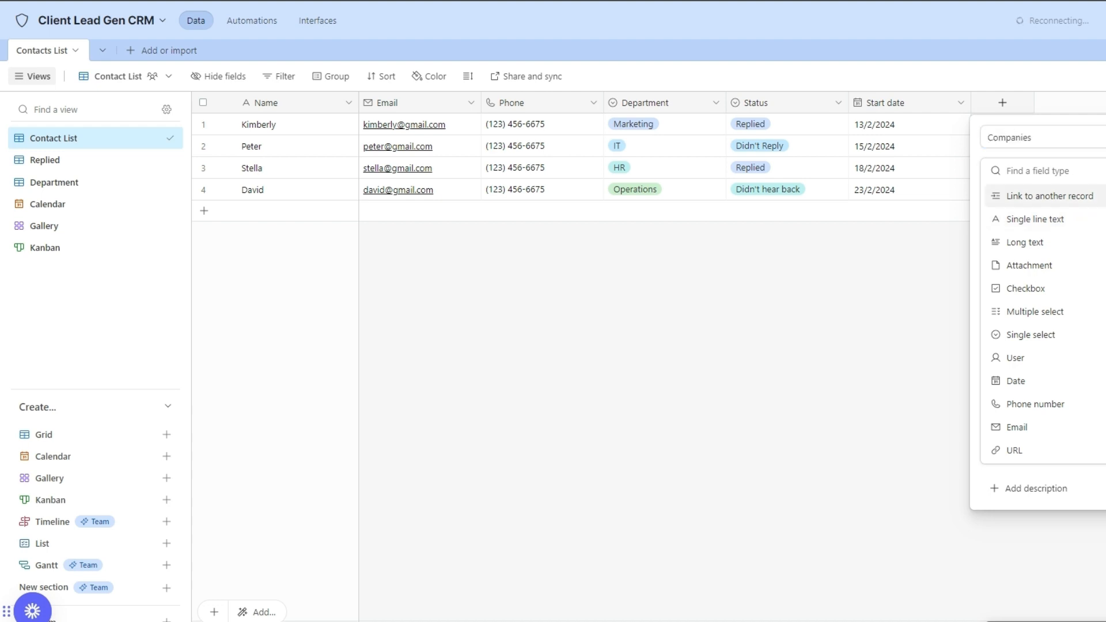
{"action": "left_click", "coordinate": [1095, 220]}
{"action": "key", "text": "Return"}
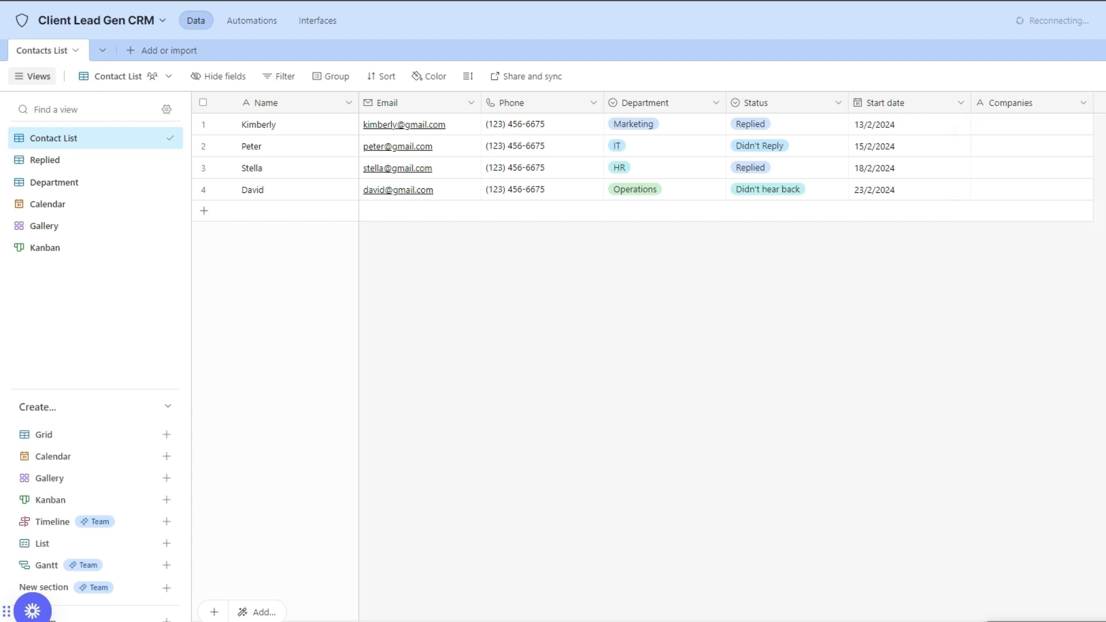
{"action": "left_click", "coordinate": [1020, 130]}
{"action": "left_click", "coordinate": [1019, 125]}
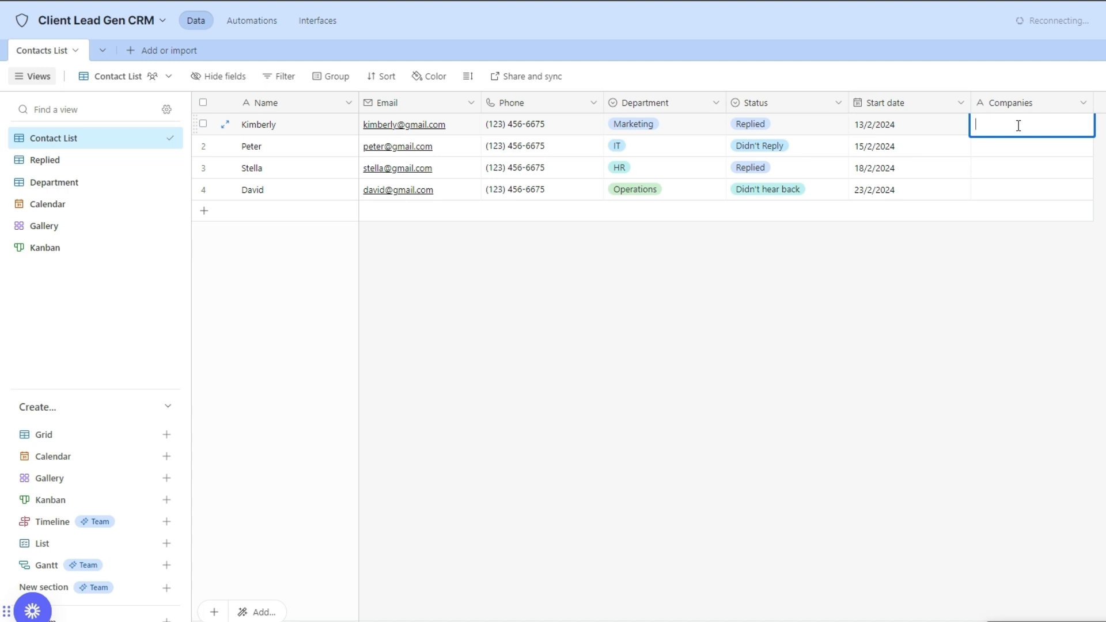
{"action": "type", "text": "Akone Ltd Claus Distributaries Akone Ltd Shell Group"}
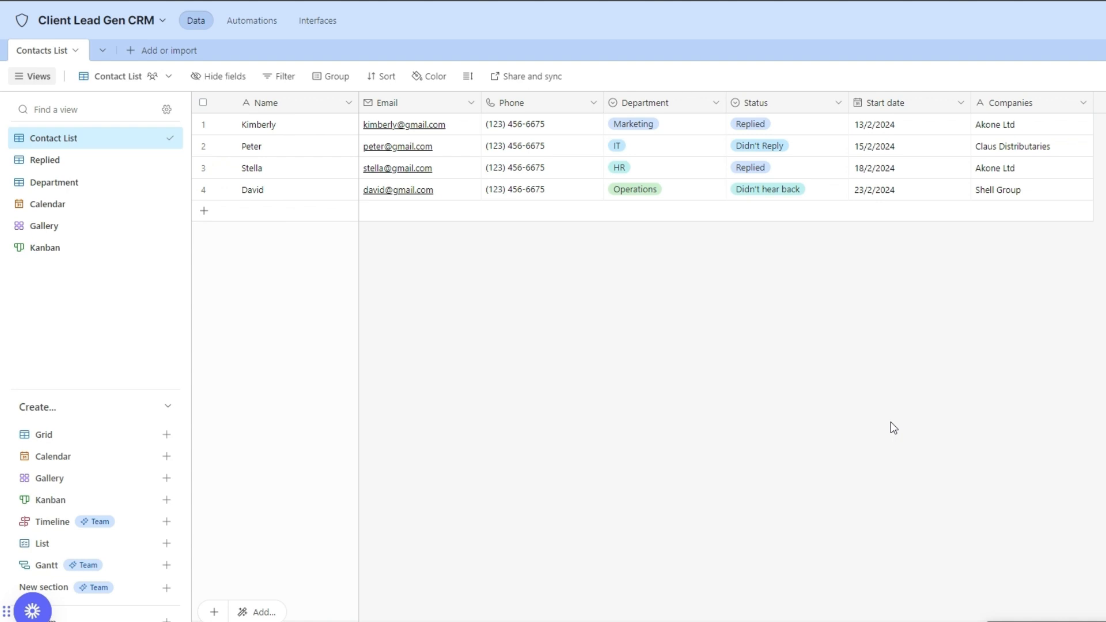
Convert the Companies field into a link to a new table named Companies.
{"action": "left_click", "coordinate": [1037, 106]}
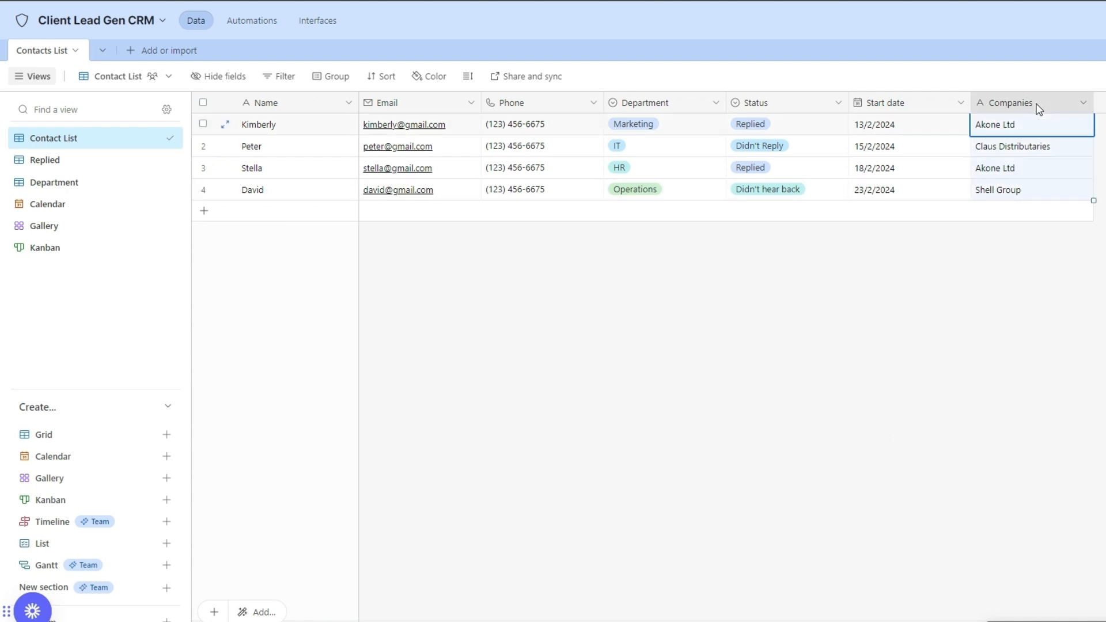
{"action": "left_click", "coordinate": [1074, 105]}
{"action": "left_click", "coordinate": [1055, 133]}
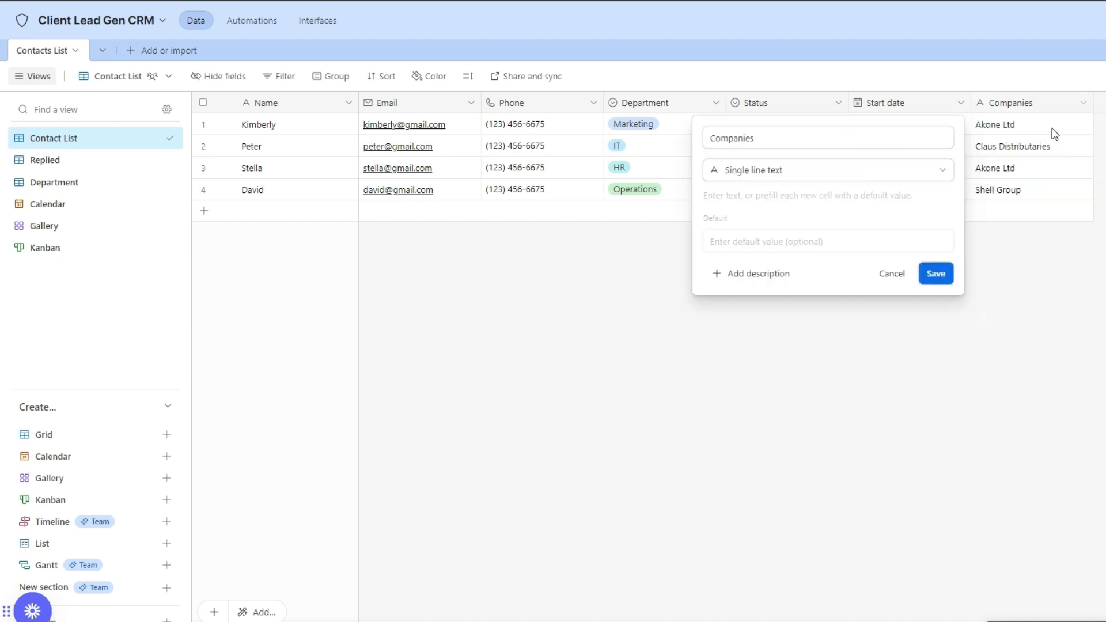
{"action": "left_click", "coordinate": [784, 180]}
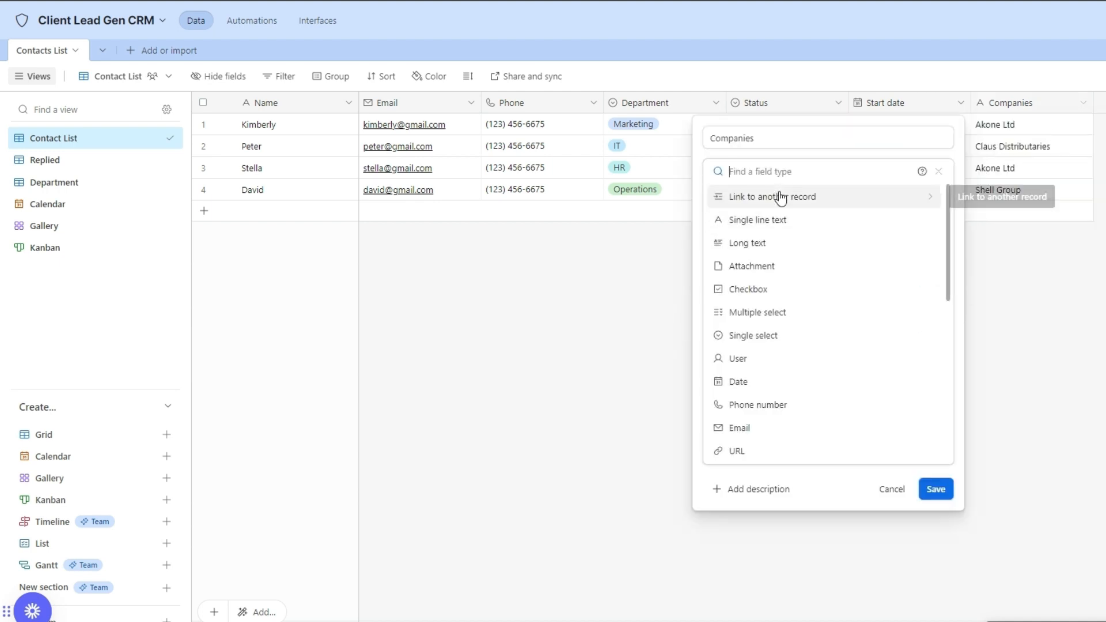
{"action": "left_click", "coordinate": [781, 197]}
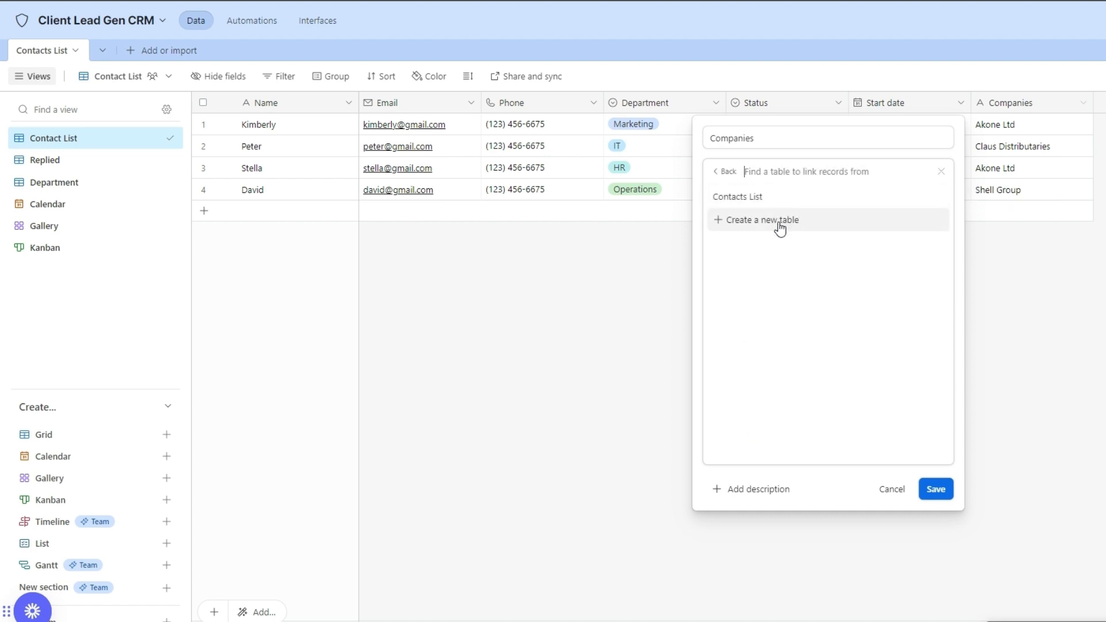
{"action": "left_click", "coordinate": [780, 225]}
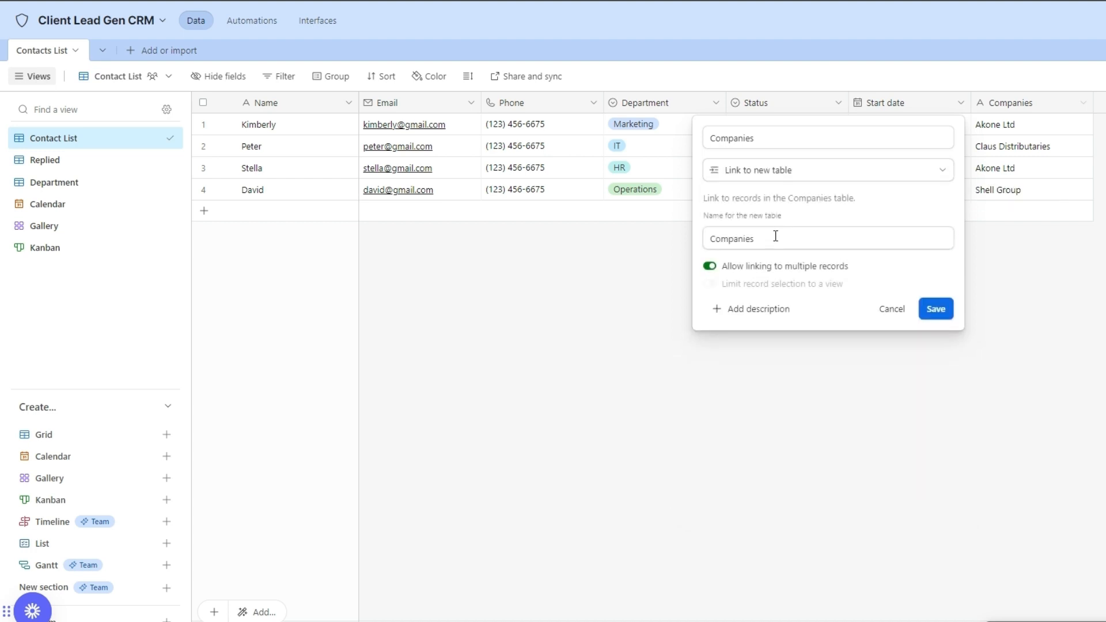
{"action": "left_click", "coordinate": [776, 236]}
{"action": "left_click", "coordinate": [940, 314]}
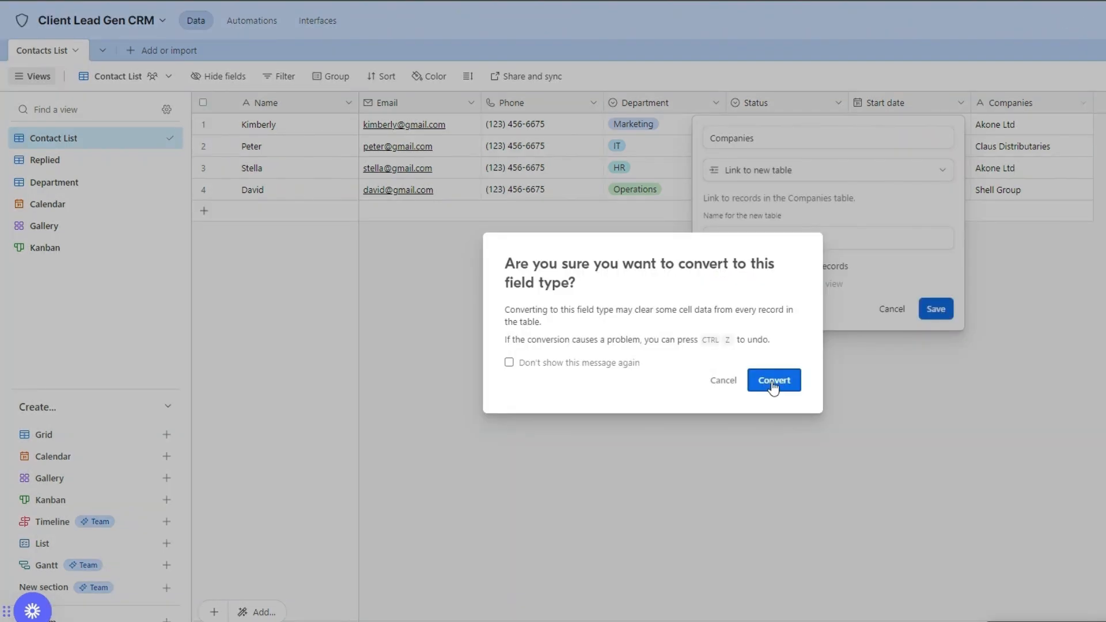
{"action": "left_click", "coordinate": [774, 382]}
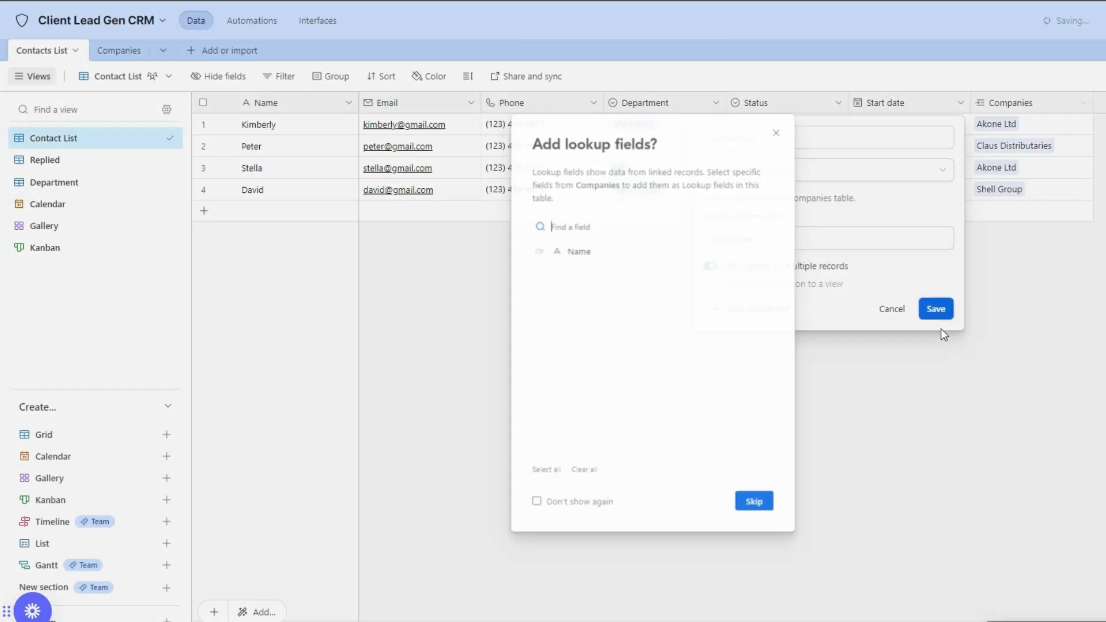
{"action": "left_click", "coordinate": [894, 334]}
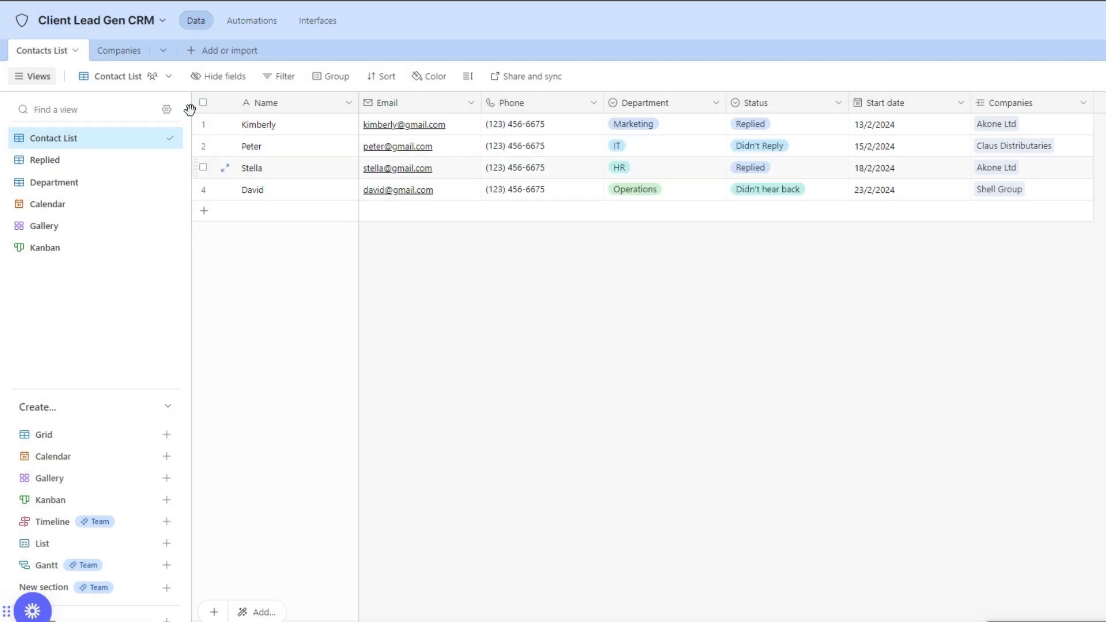
View the new Companies table, comparing it briefly with the Contacts List table.
{"action": "left_click", "coordinate": [131, 56]}
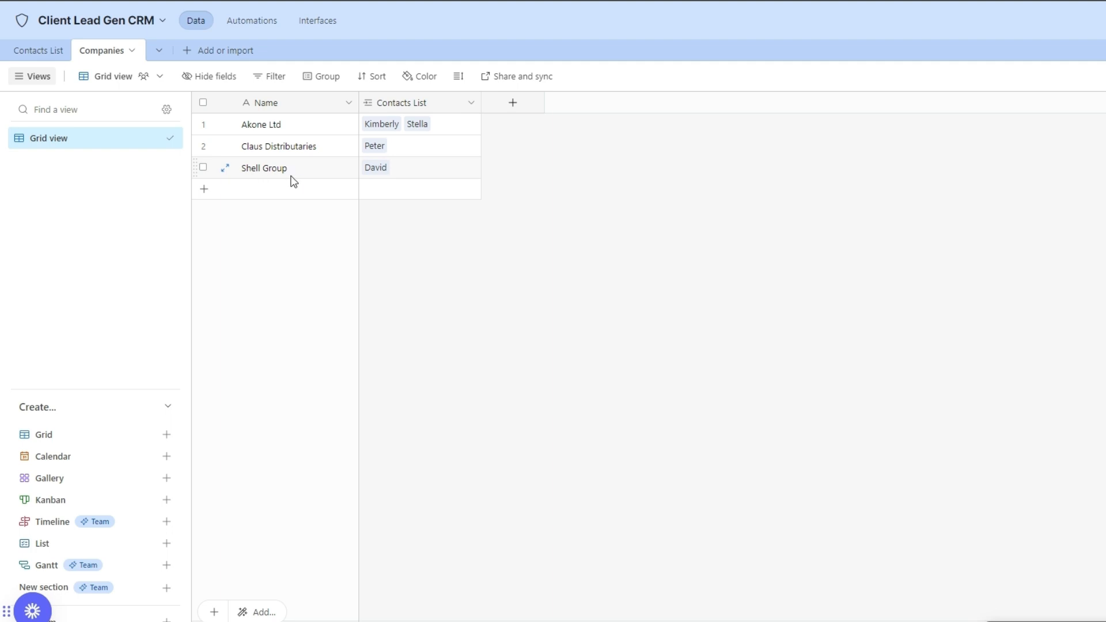
{"action": "left_click", "coordinate": [60, 54]}
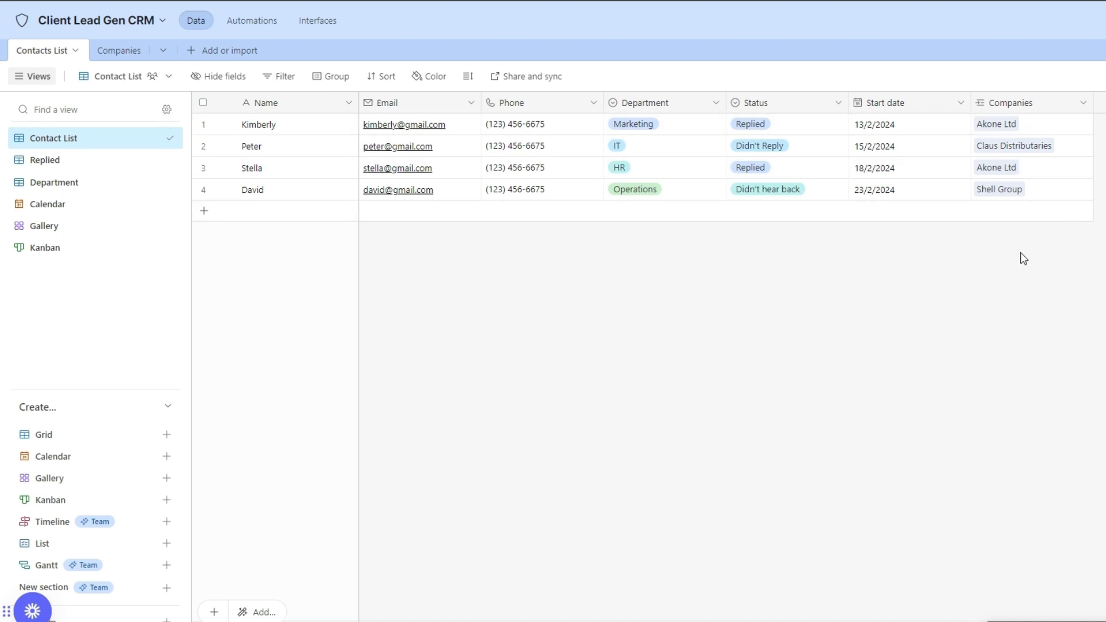
{"action": "left_click", "coordinate": [112, 51]}
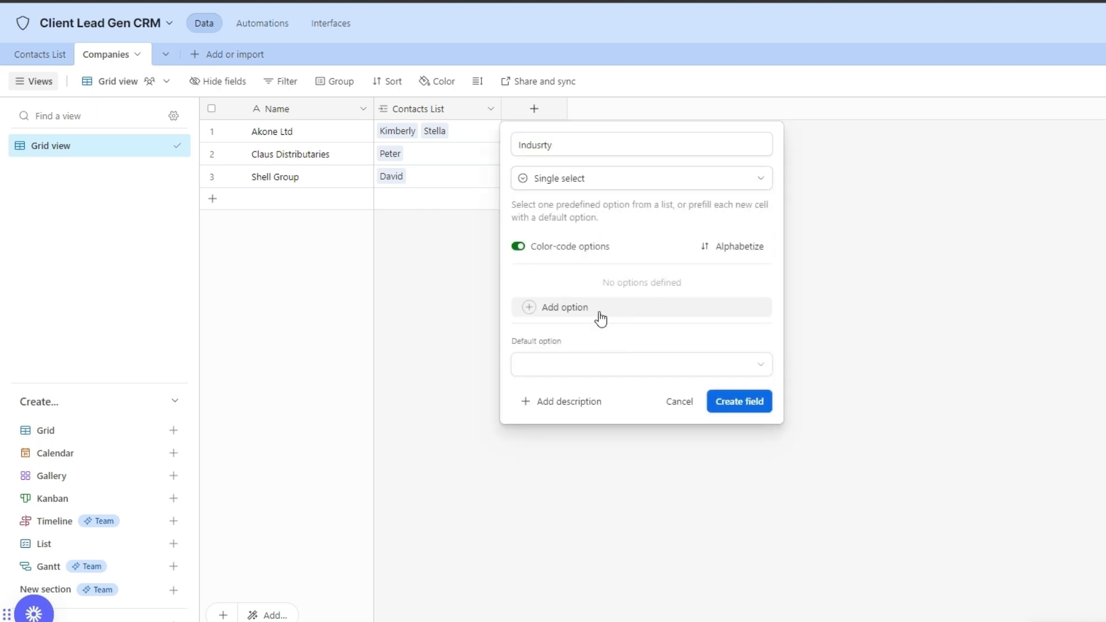
Create the Indusrty single-select field with options IT, Retail and Oil.
{"action": "left_click", "coordinate": [599, 317]}
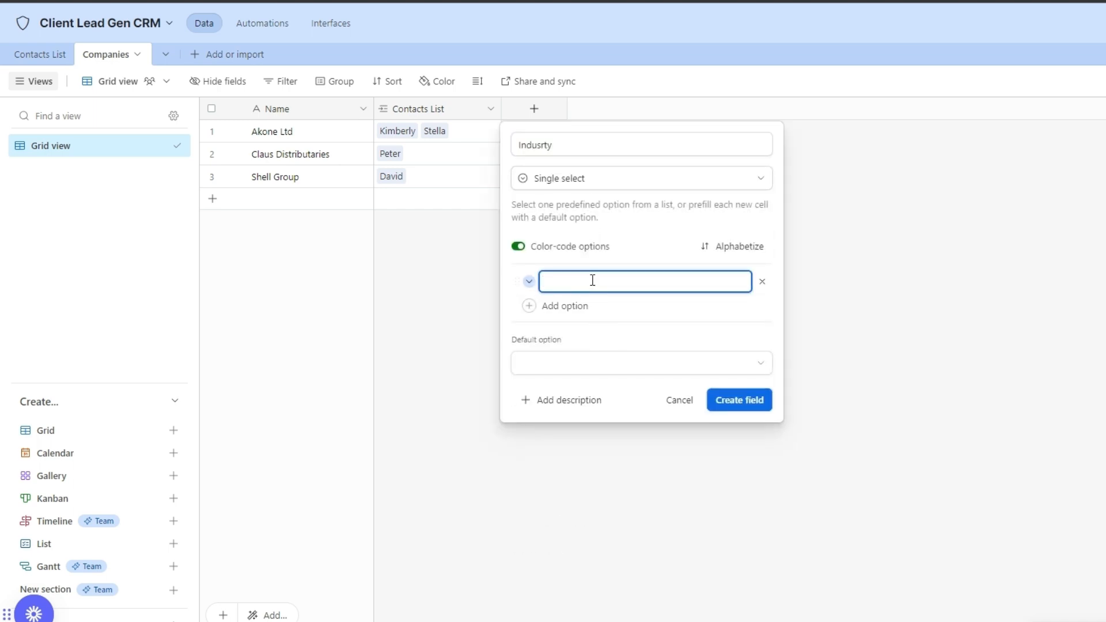
{"action": "type", "text": "IT"}
{"action": "key", "text": "Return"}
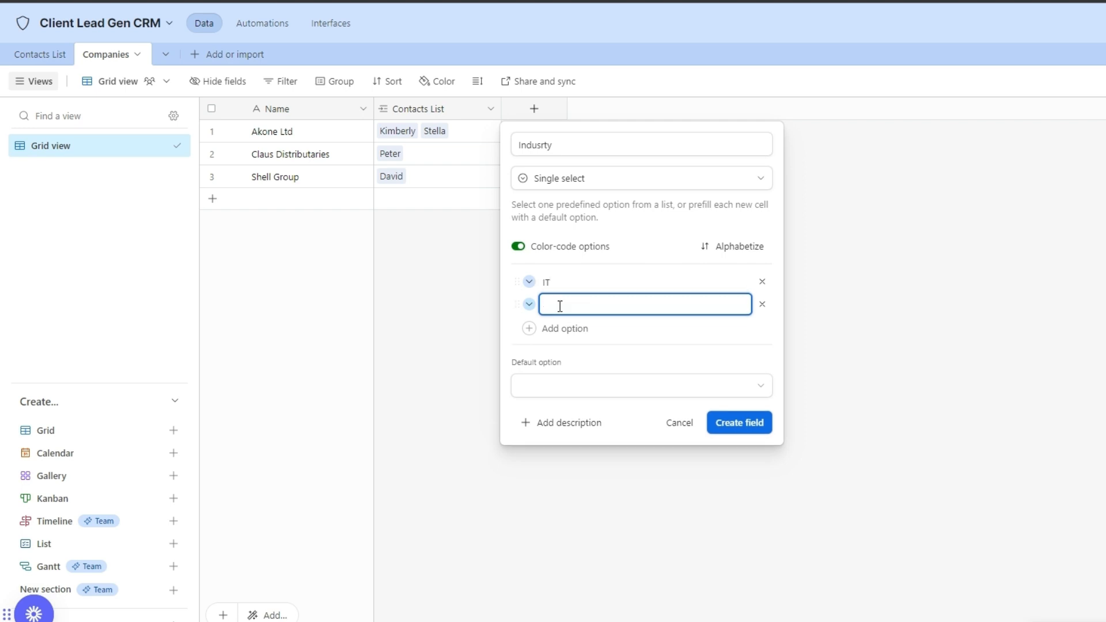
{"action": "type", "text": "retail"}
{"action": "key", "text": "Return"}
{"action": "type", "text": "Oil"}
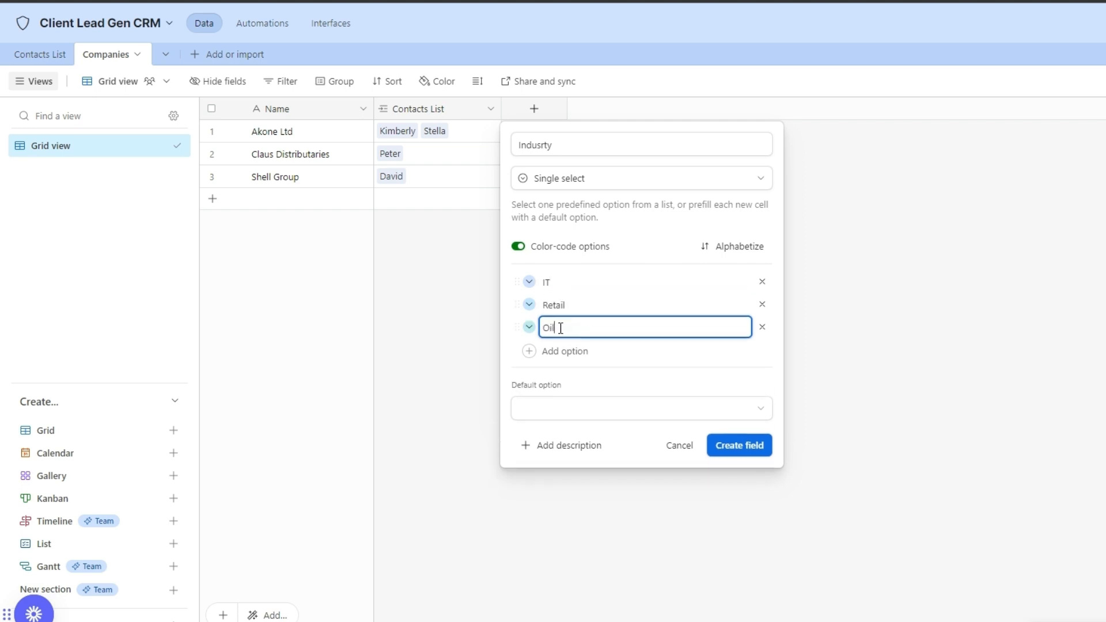
{"action": "left_click", "coordinate": [739, 446]}
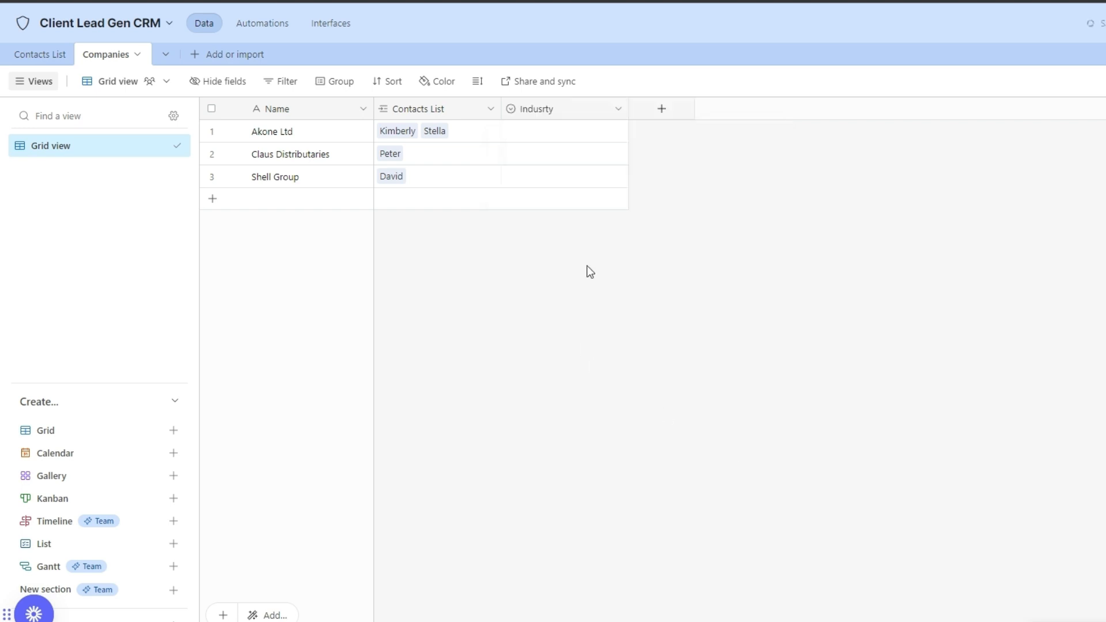
Tag Akone Ltd as Retail, Claus Distributaries as IT and Shell Group as Oil.
{"action": "left_click", "coordinate": [613, 134]}
{"action": "left_click", "coordinate": [618, 132]}
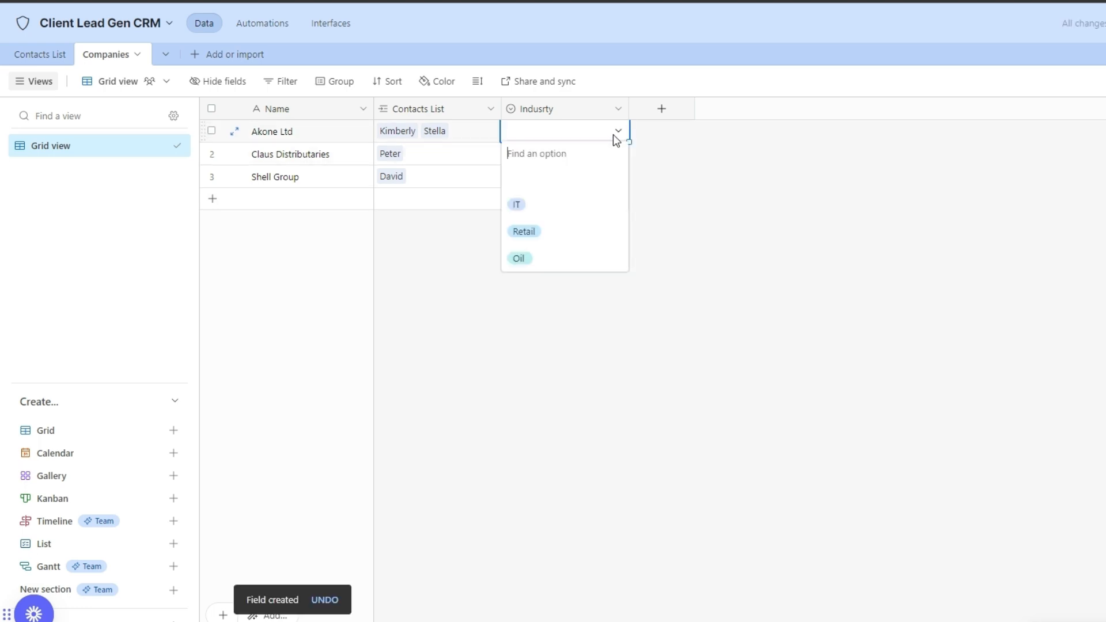
{"action": "left_click", "coordinate": [571, 229]}
{"action": "left_click", "coordinate": [568, 161]}
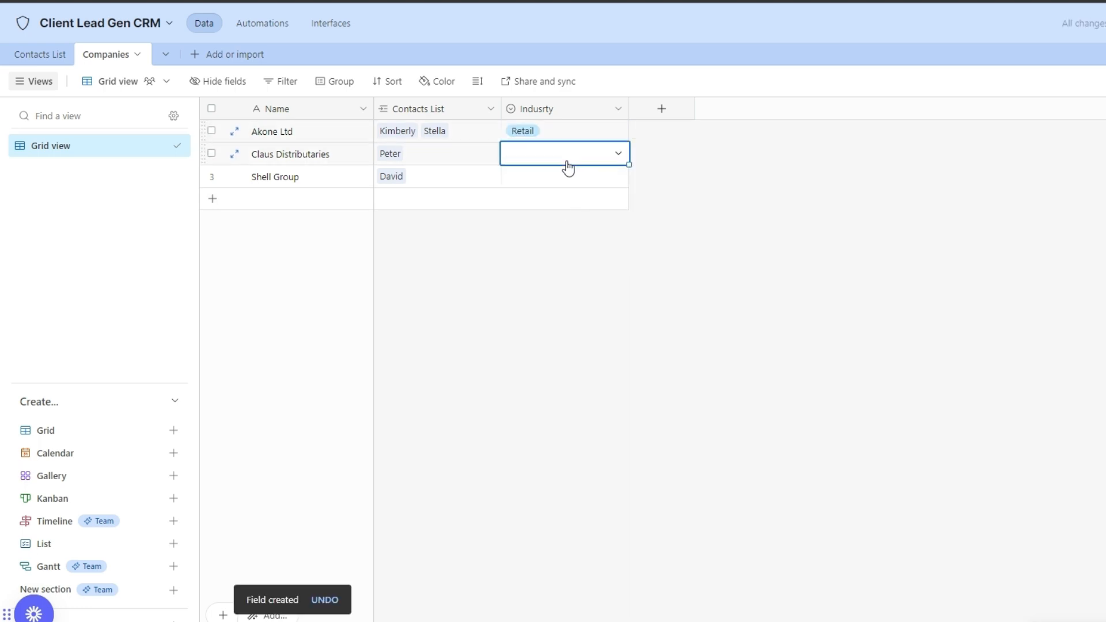
{"action": "left_click", "coordinate": [567, 159]}
{"action": "left_click", "coordinate": [552, 230]}
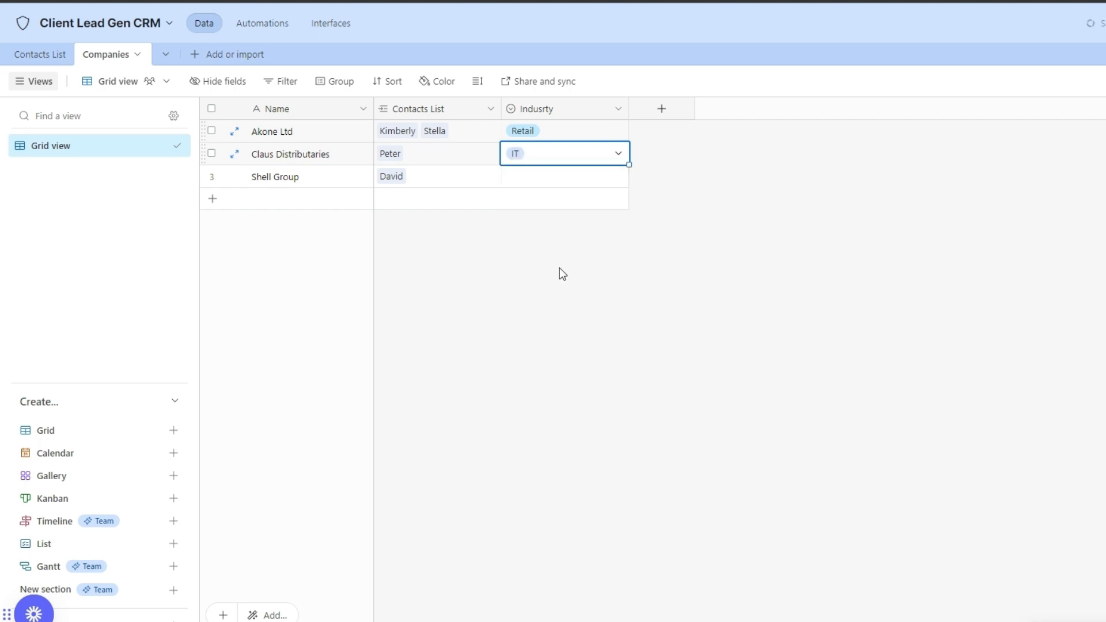
{"action": "left_click", "coordinate": [523, 181]}
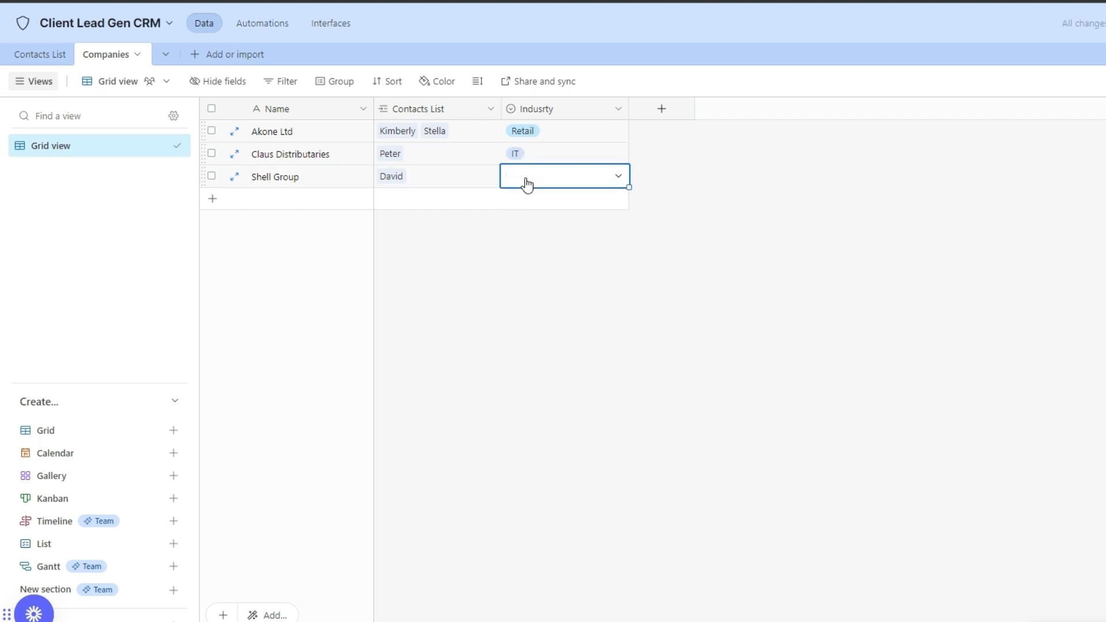
{"action": "left_click", "coordinate": [604, 180]}
{"action": "left_click", "coordinate": [573, 303]}
{"action": "left_click", "coordinate": [444, 158]}
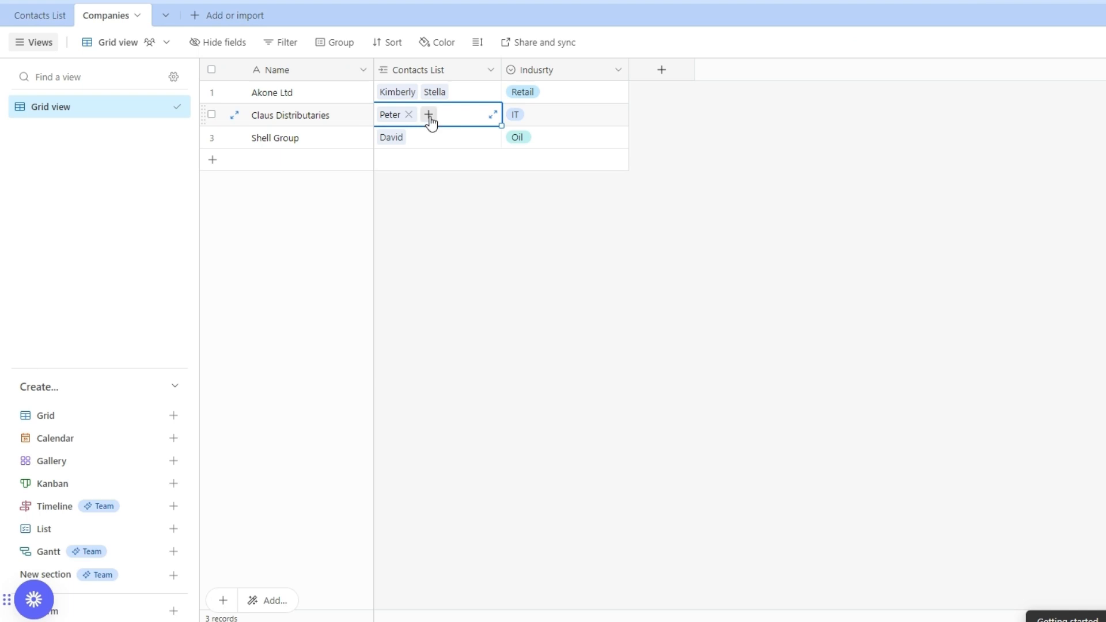
Create a new contact linked to Claus Distributaries and fill in its name, email and phone.
{"action": "left_click", "coordinate": [430, 116]}
{"action": "left_click", "coordinate": [469, 327]}
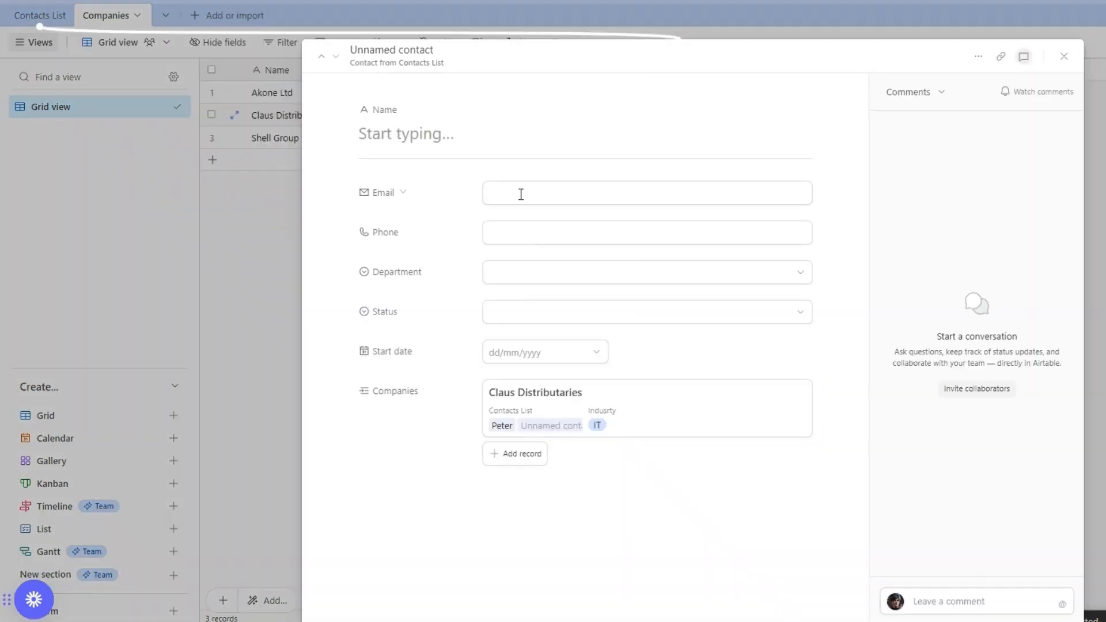
{"action": "left_click", "coordinate": [467, 134]}
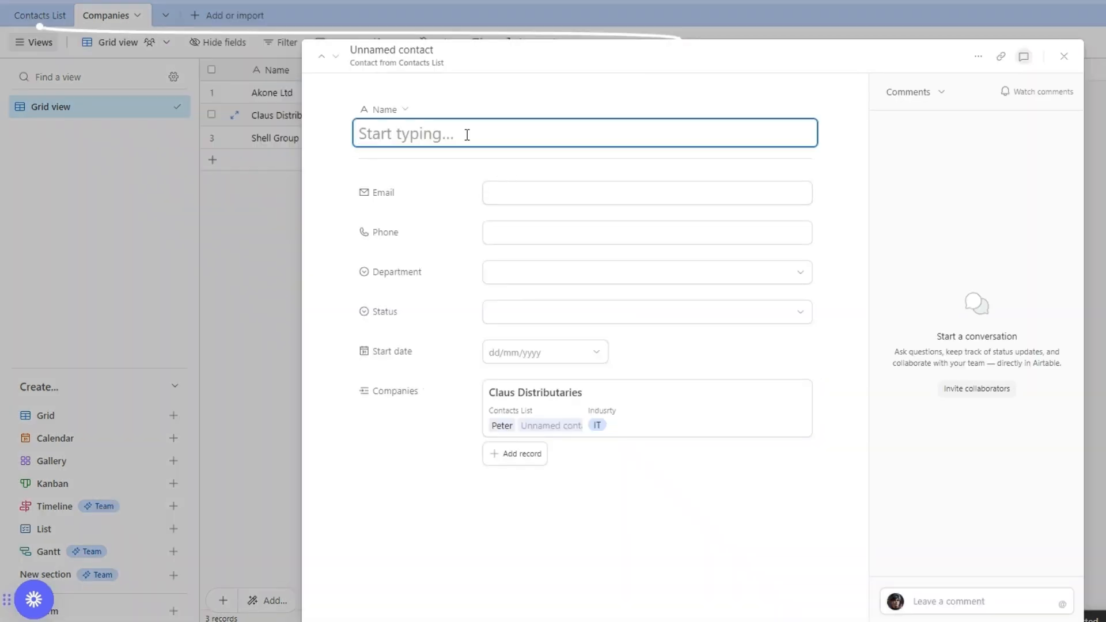
{"action": "type", "text": "Kevin"}
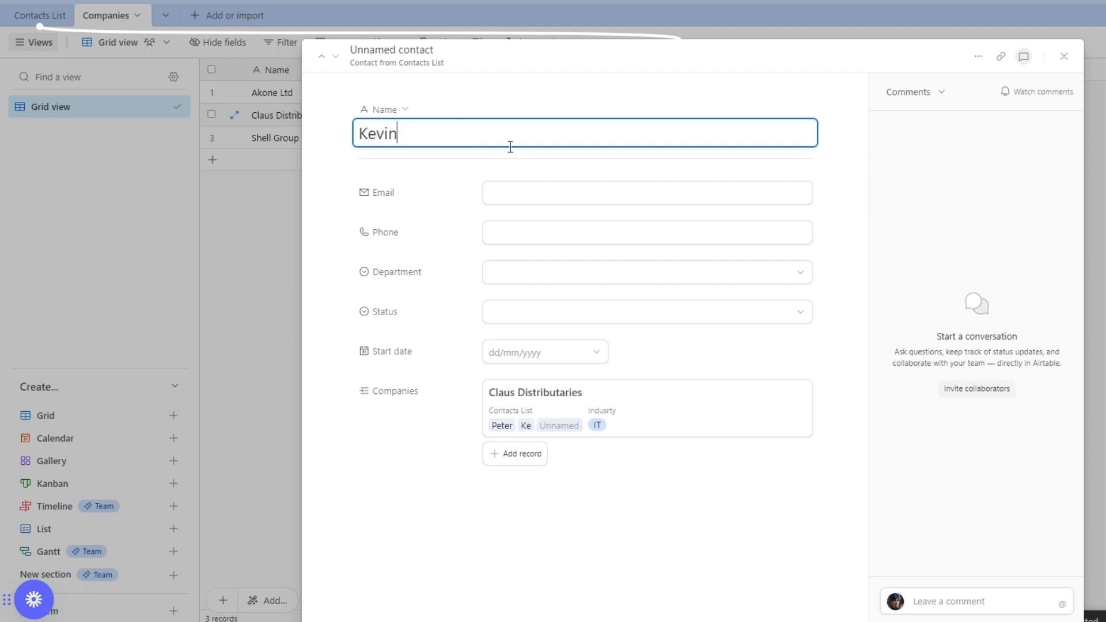
{"action": "left_click", "coordinate": [513, 199]}
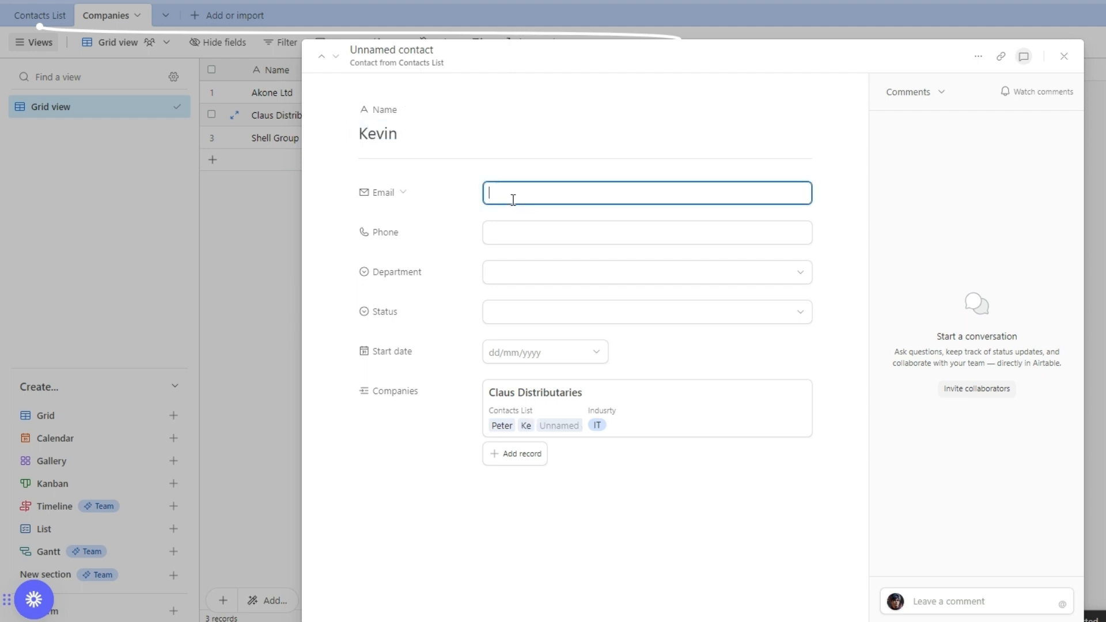
{"action": "left_click", "coordinate": [524, 234]}
{"action": "type", "text": "123-456-0000"}
Set the contact's department to IT, status Replied and start date 14/2/2024, then close the record.
{"action": "left_click", "coordinate": [553, 272]}
{"action": "left_click", "coordinate": [566, 387]}
{"action": "left_click", "coordinate": [562, 313]}
{"action": "left_click", "coordinate": [563, 403]}
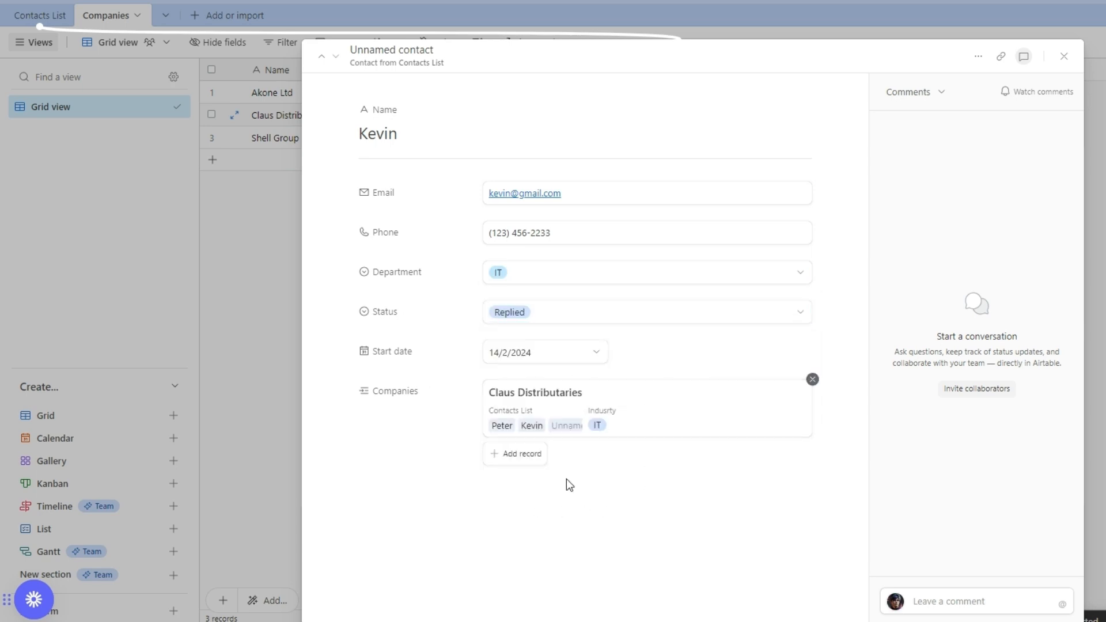
{"action": "left_click", "coordinate": [261, 121]}
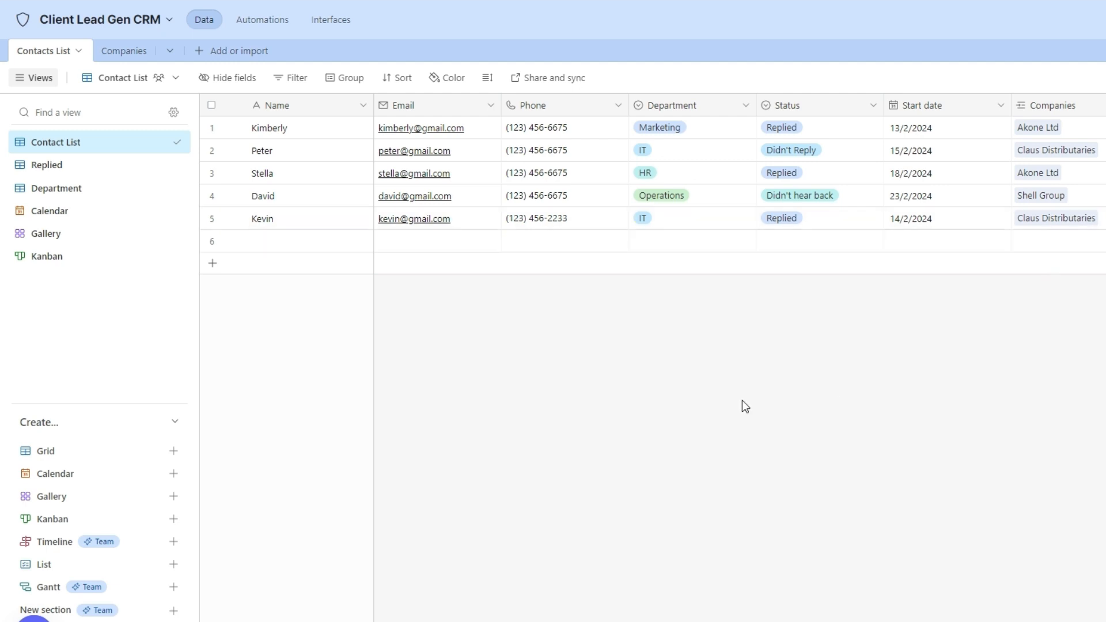
Check the Companies table, then enter row 6's contact name, email and phone in Contacts List.
{"action": "left_click", "coordinate": [127, 54]}
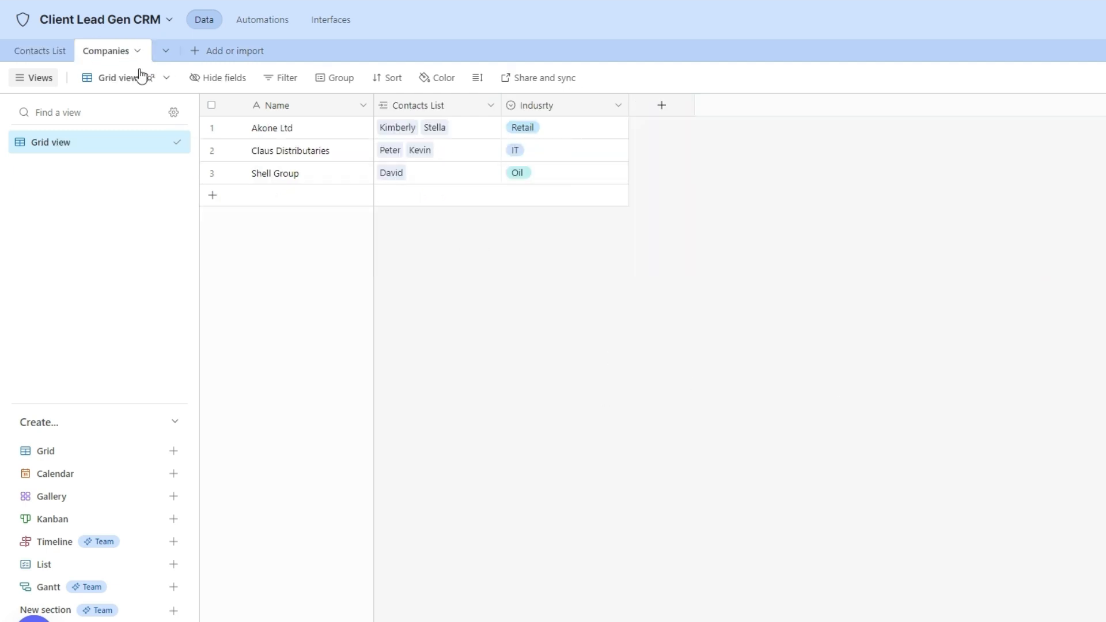
{"action": "left_click", "coordinate": [30, 54]}
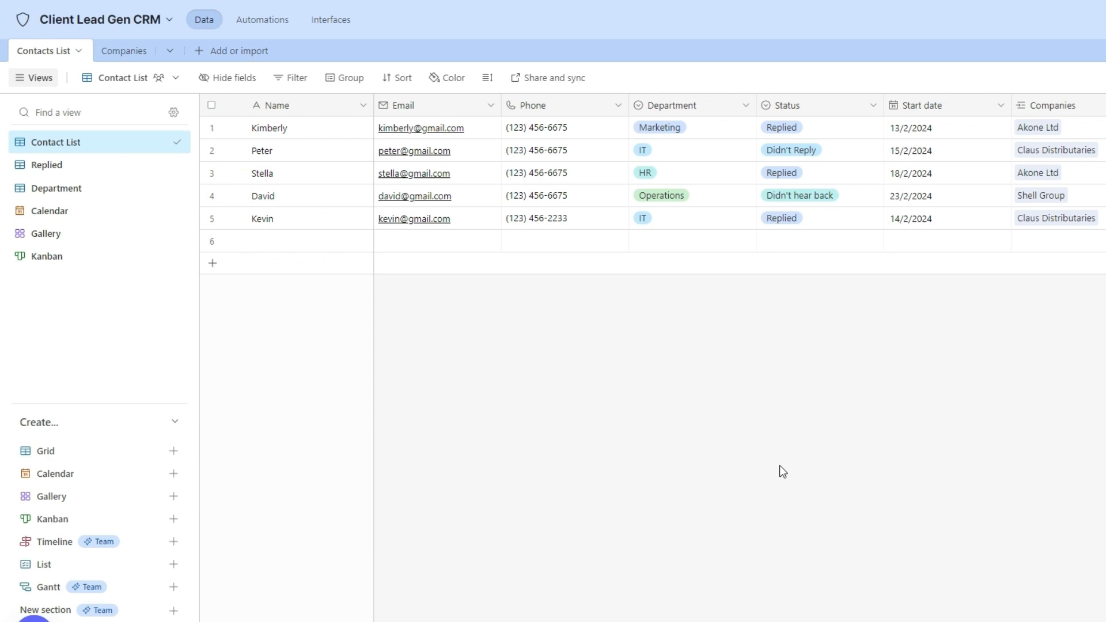
{"action": "double_click", "coordinate": [293, 241]}
{"action": "type", "text": "Dan"}
{"action": "double_click", "coordinate": [412, 242]}
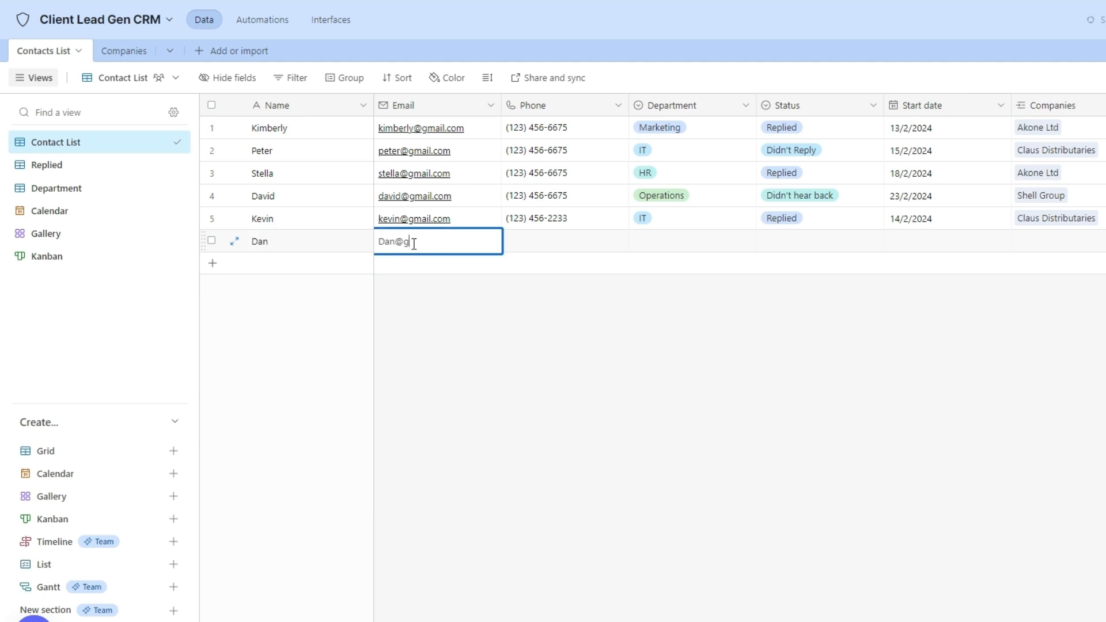
{"action": "double_click", "coordinate": [539, 240]}
{"action": "type", "text": "123-456-3344"}
Set row 6 to HR, Didn't hear back, start date 21/2/2024, linked to Shell Group.
{"action": "double_click", "coordinate": [685, 240]}
{"action": "double_click", "coordinate": [812, 240]}
{"action": "double_click", "coordinate": [937, 240]}
{"action": "left_click", "coordinate": [973, 365]}
{"action": "double_click", "coordinate": [1057, 241]}
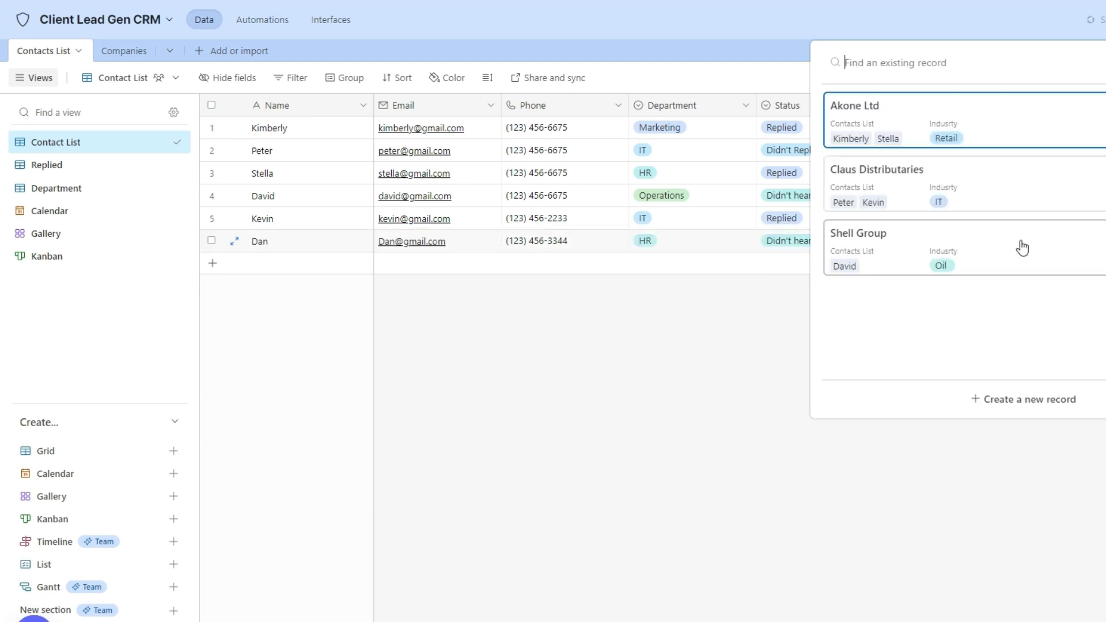
{"action": "left_click", "coordinate": [1017, 247]}
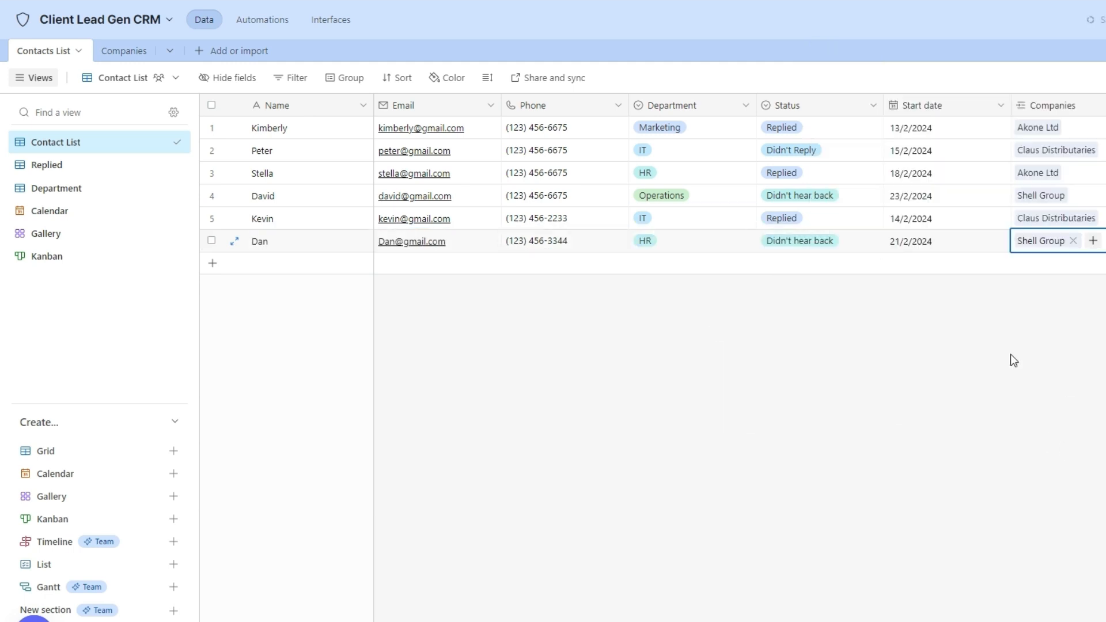
{"action": "left_click", "coordinate": [132, 55]}
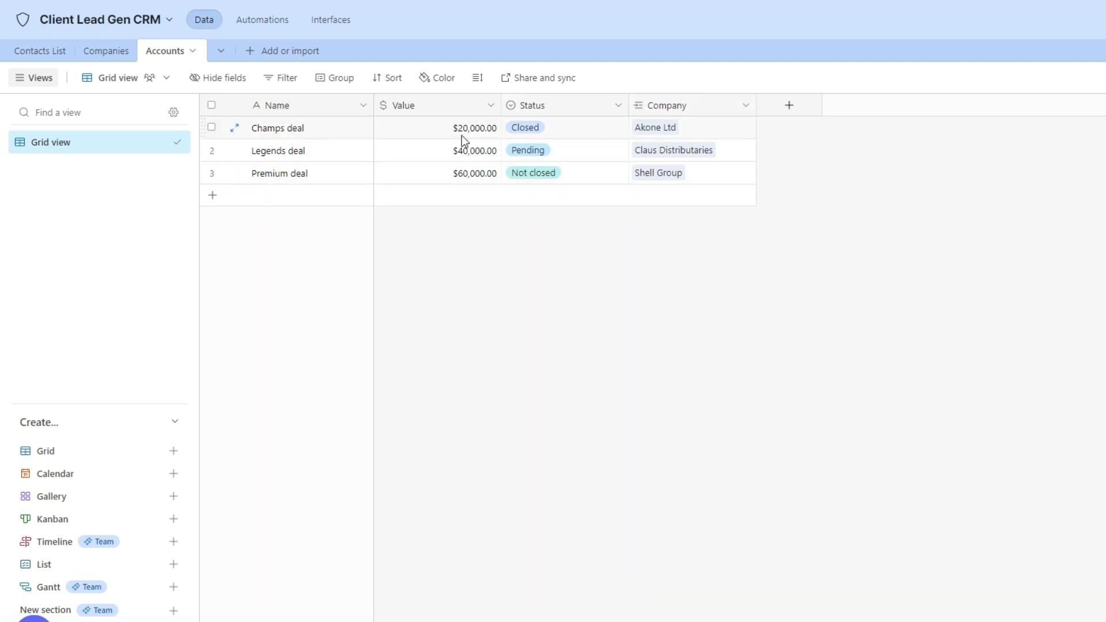
Check the Champs deal's Closed status and linked company, then move to the Companies table.
{"action": "left_click", "coordinate": [544, 133]}
{"action": "left_click", "coordinate": [569, 134]}
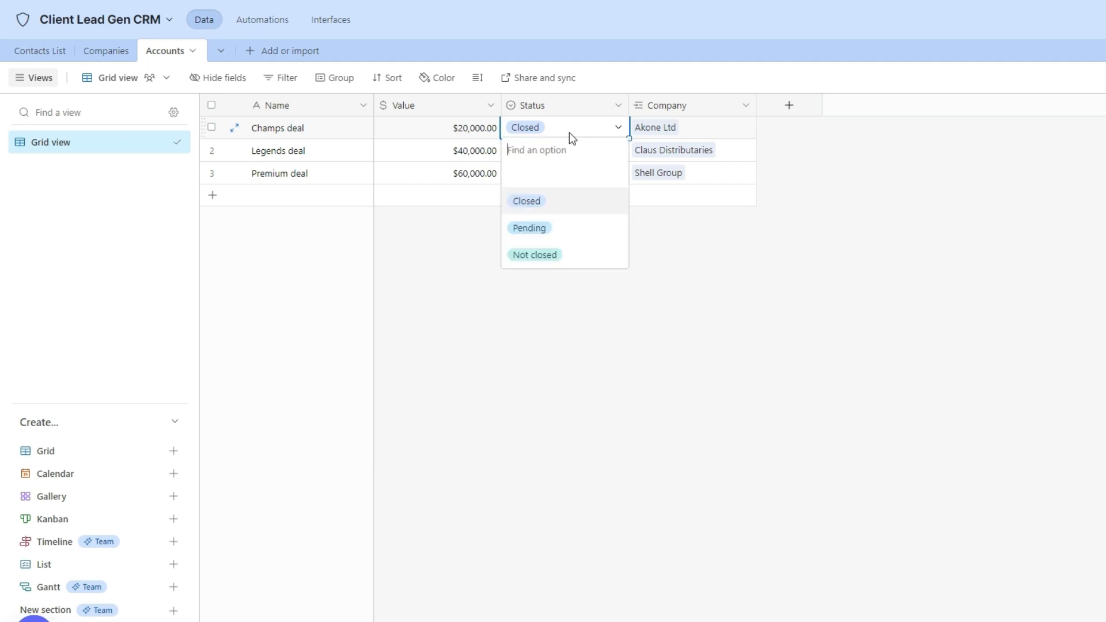
{"action": "left_click", "coordinate": [569, 133]}
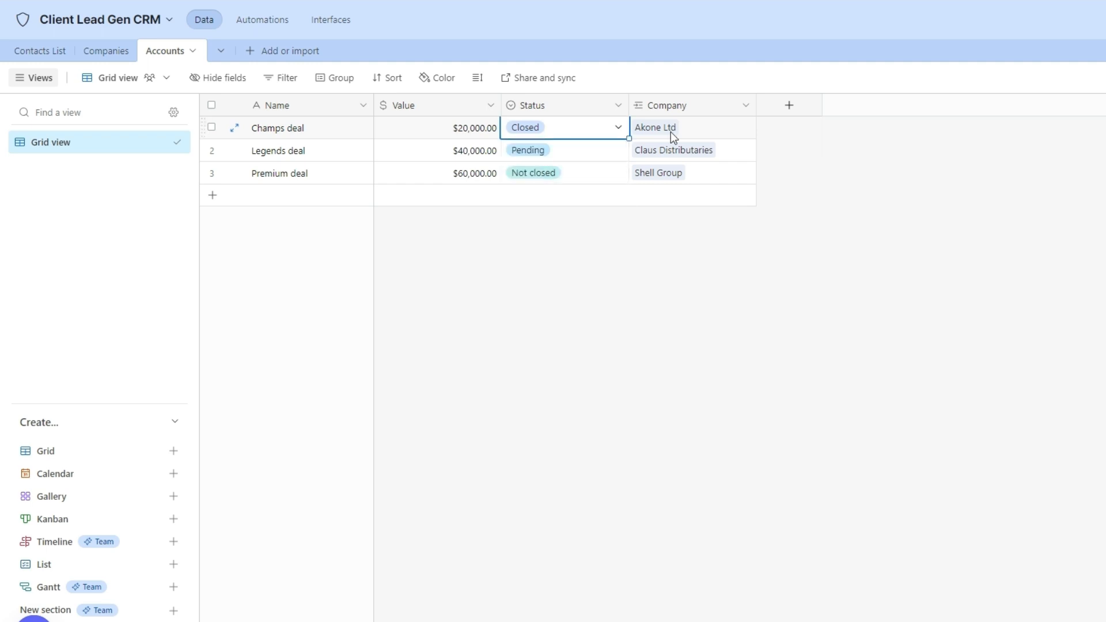
{"action": "left_click", "coordinate": [671, 132]}
{"action": "key", "text": "Escape"}
{"action": "left_click", "coordinate": [674, 123]}
{"action": "key", "text": "Escape"}
{"action": "left_click", "coordinate": [113, 58]}
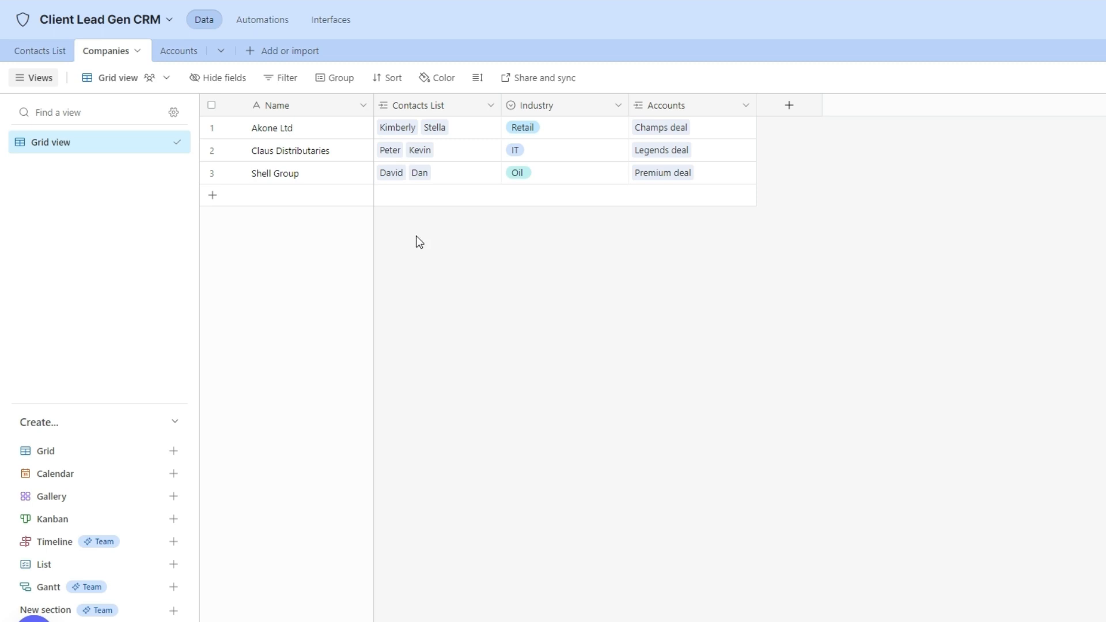
Toggle between Accounts and Companies, ending on the Accounts deals grid.
{"action": "left_click", "coordinate": [179, 51]}
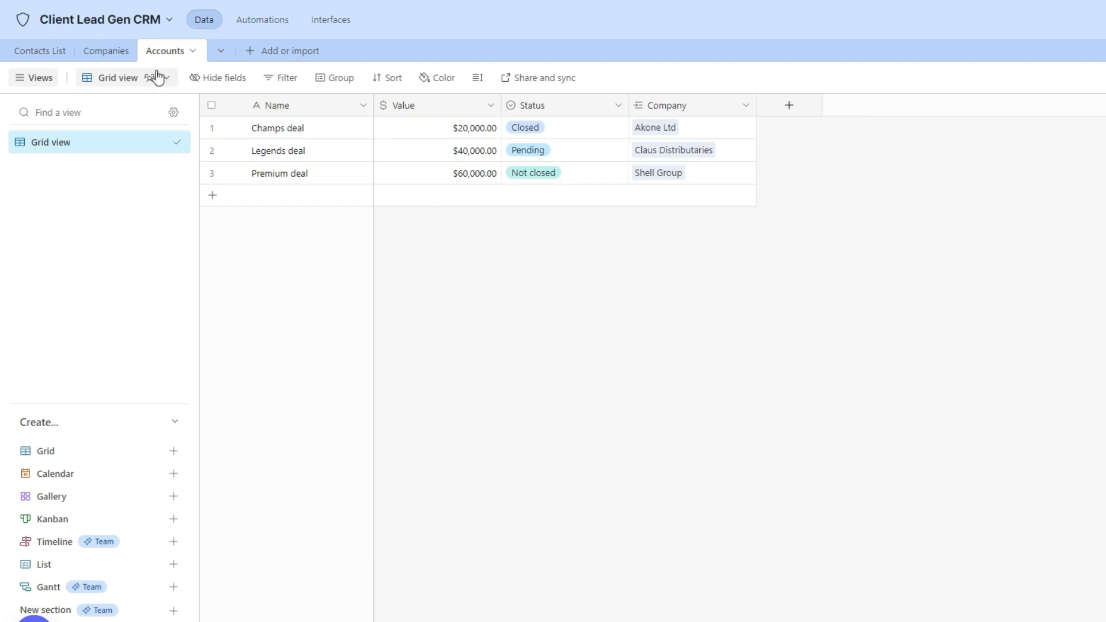
{"action": "left_click", "coordinate": [104, 53]}
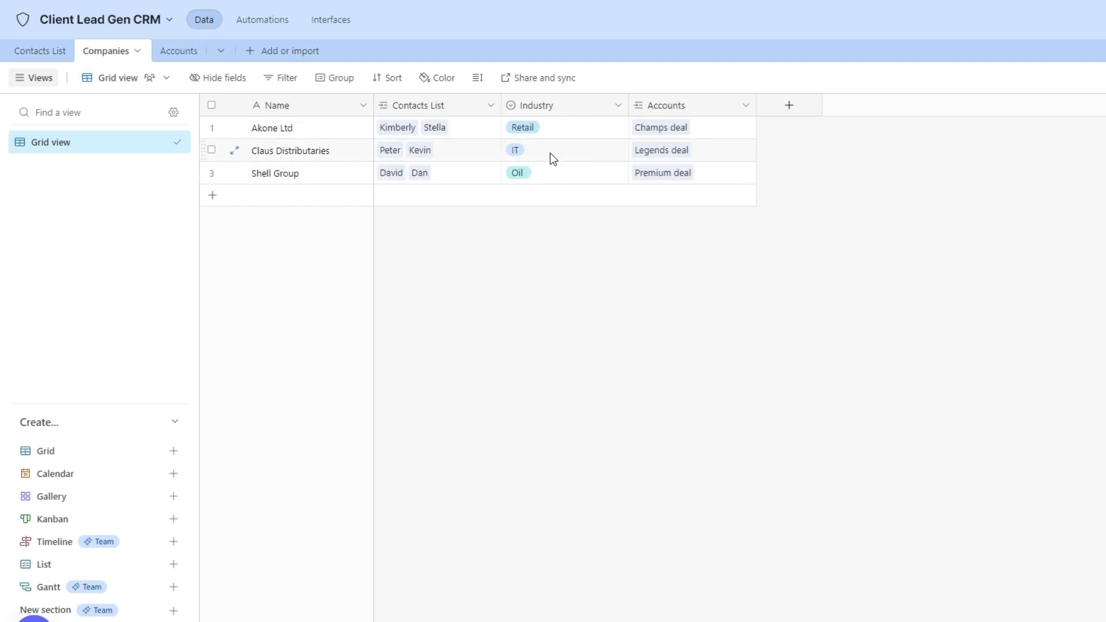
{"action": "left_click", "coordinate": [175, 55]}
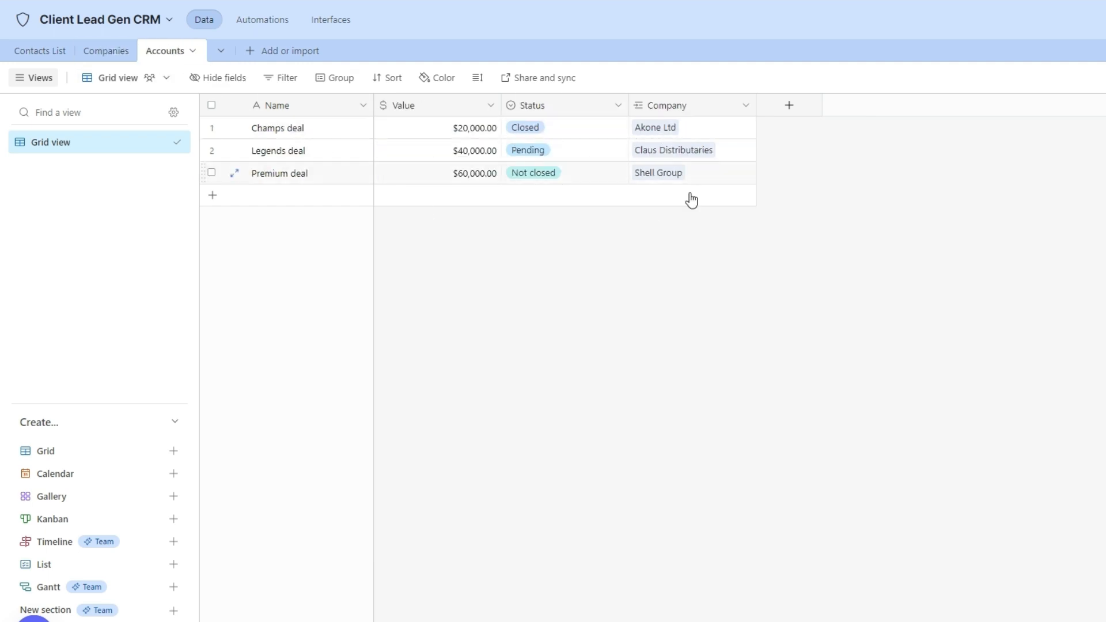
Create an Industry lookup field in Accounts pulling Industry from each linked Company.
{"action": "left_click", "coordinate": [795, 113]}
{"action": "left_click", "coordinate": [648, 339]}
{"action": "left_click", "coordinate": [789, 107]}
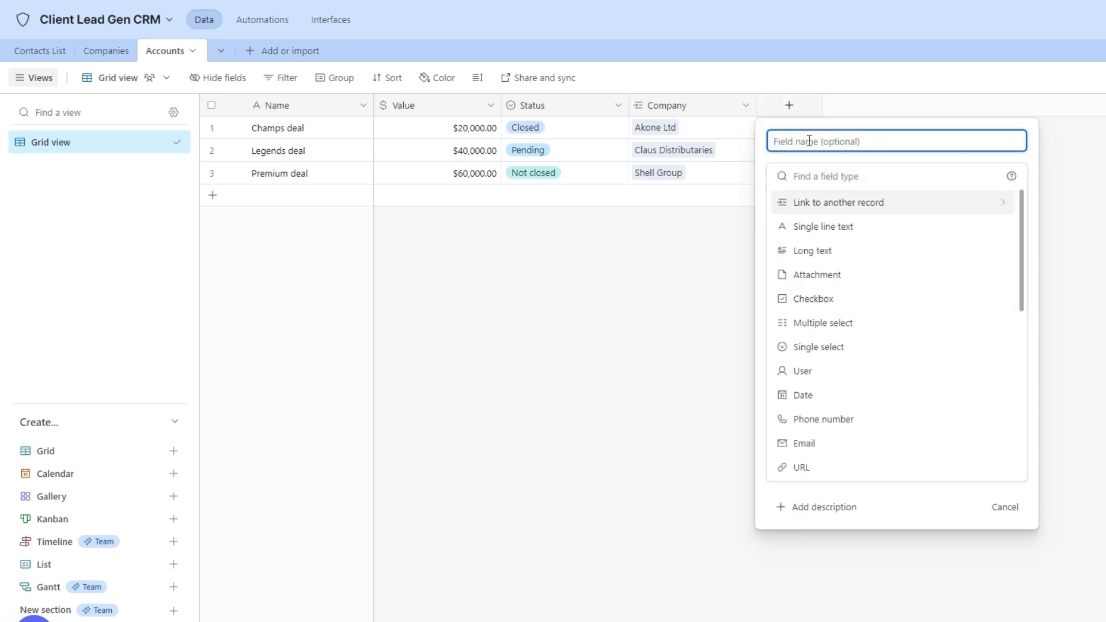
{"action": "type", "text": "Industry"}
{"action": "left_click", "coordinate": [813, 176]}
{"action": "type", "text": "loo"}
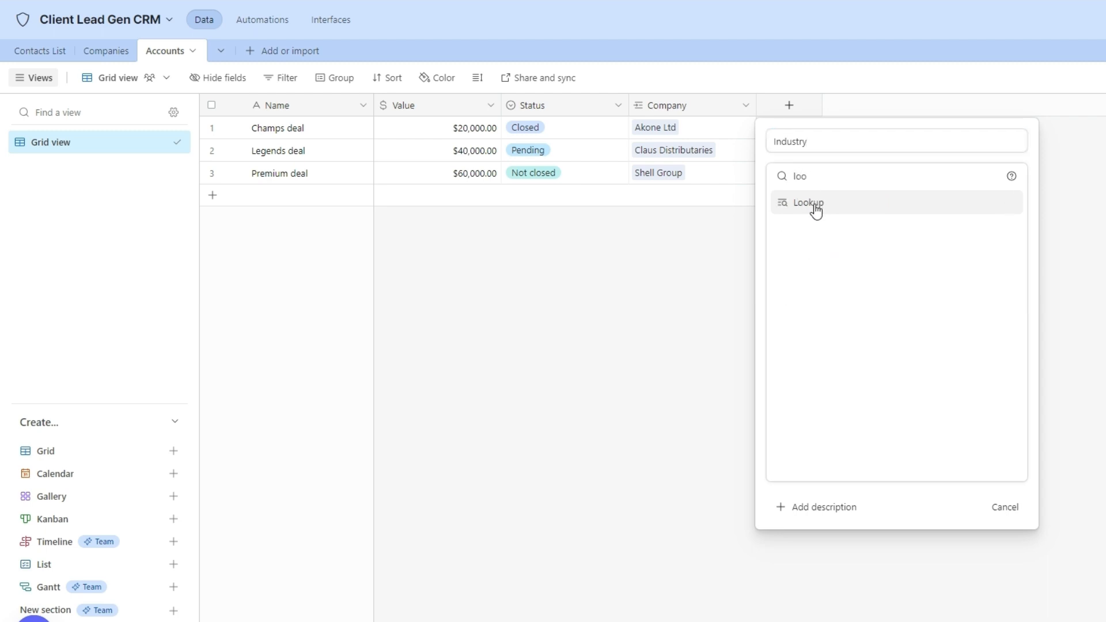
{"action": "left_click", "coordinate": [816, 205]}
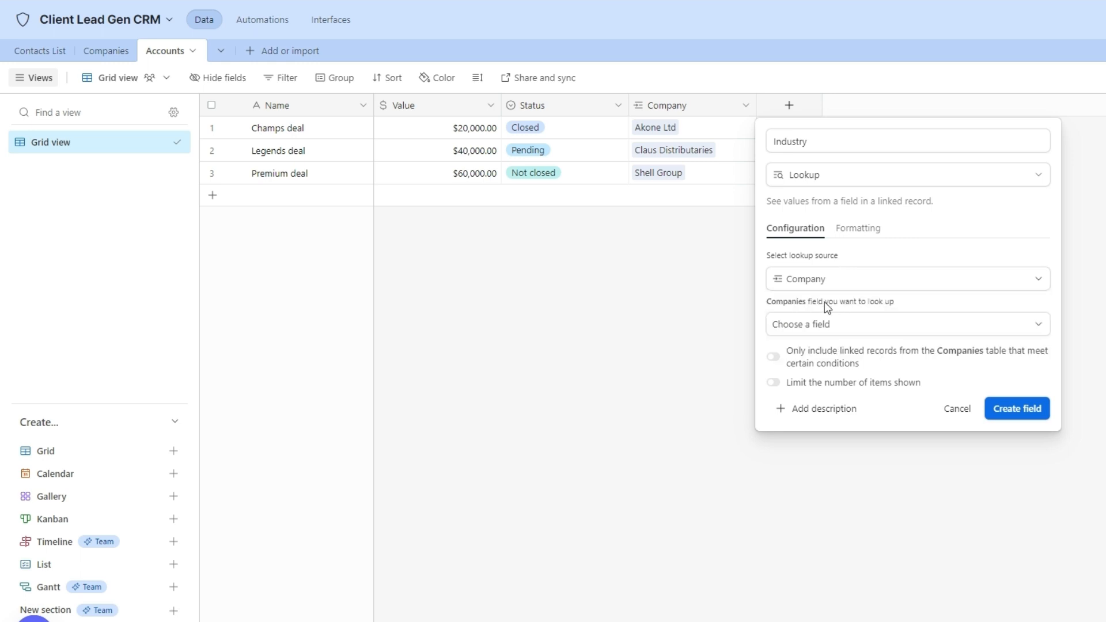
{"action": "left_click", "coordinate": [864, 326]}
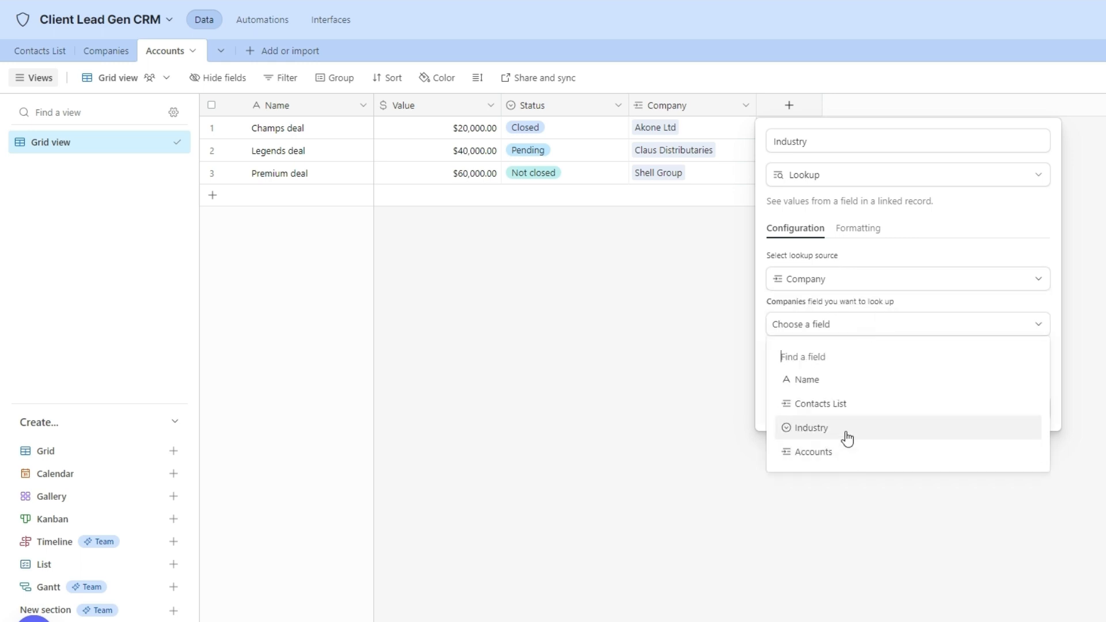
{"action": "left_click", "coordinate": [847, 437]}
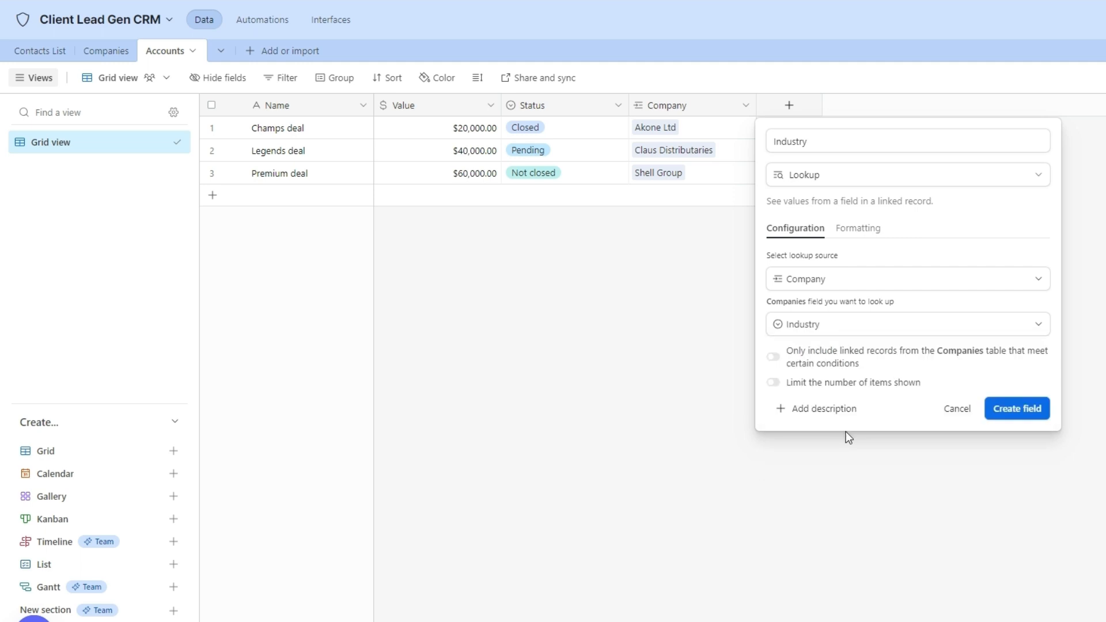
{"action": "left_click", "coordinate": [1015, 408]}
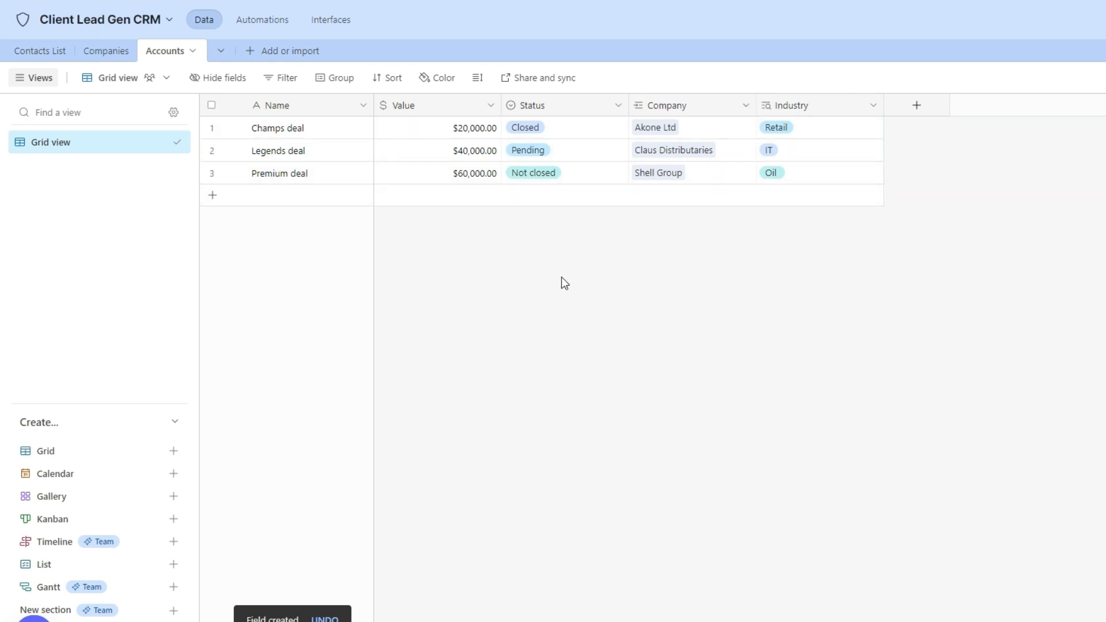
Inspect the Premium deal's Oil industry and compare it with the Companies table.
{"action": "left_click", "coordinate": [793, 215]}
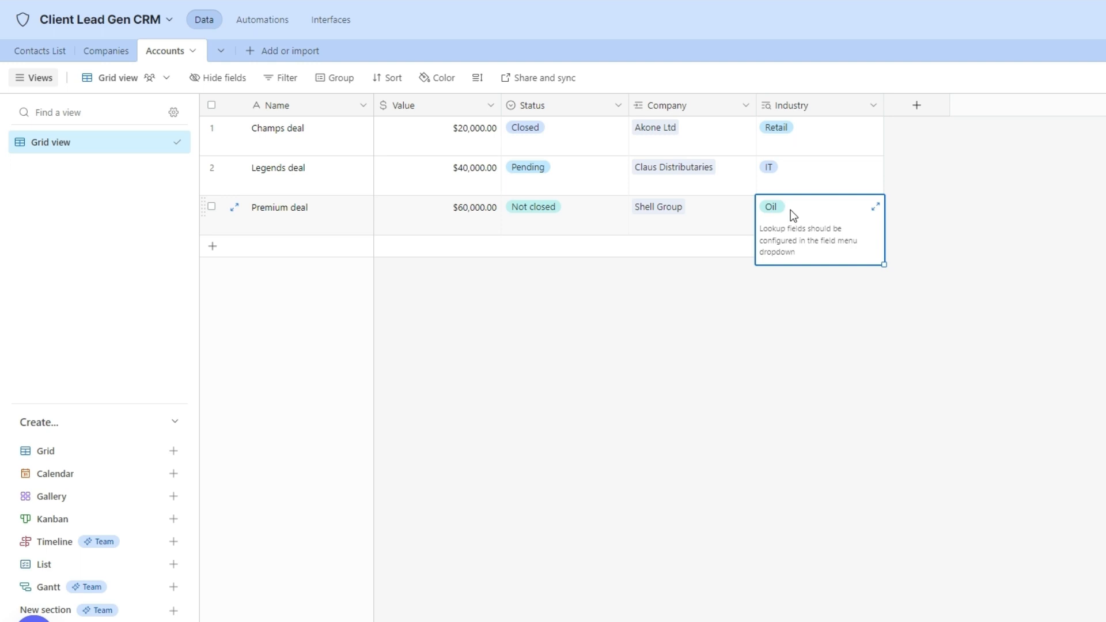
{"action": "left_click", "coordinate": [107, 52]}
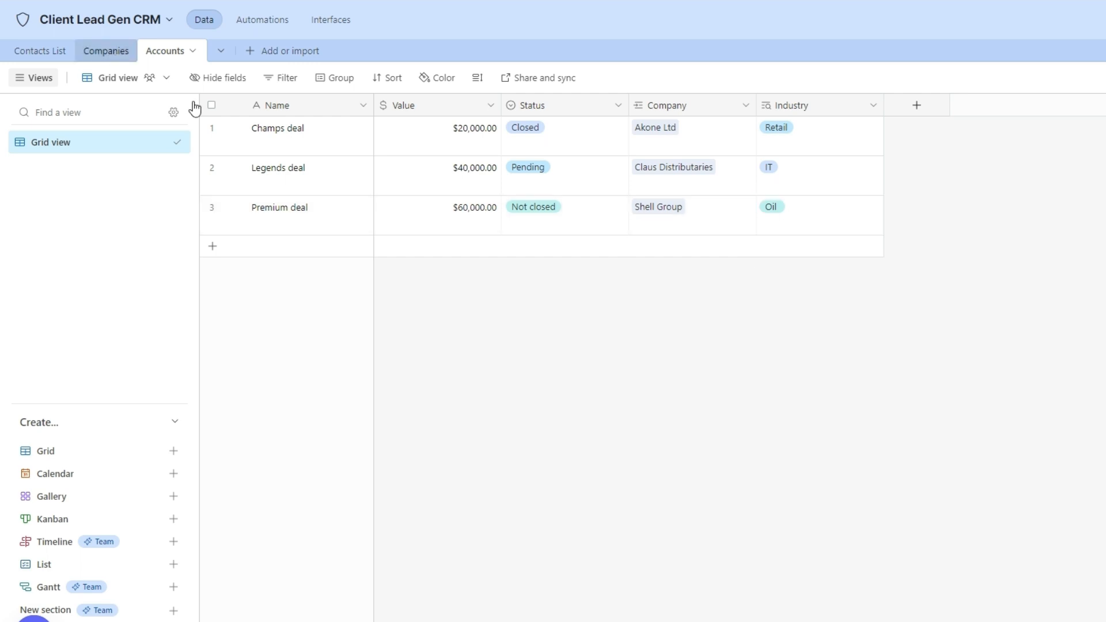
{"action": "left_click", "coordinate": [182, 53]}
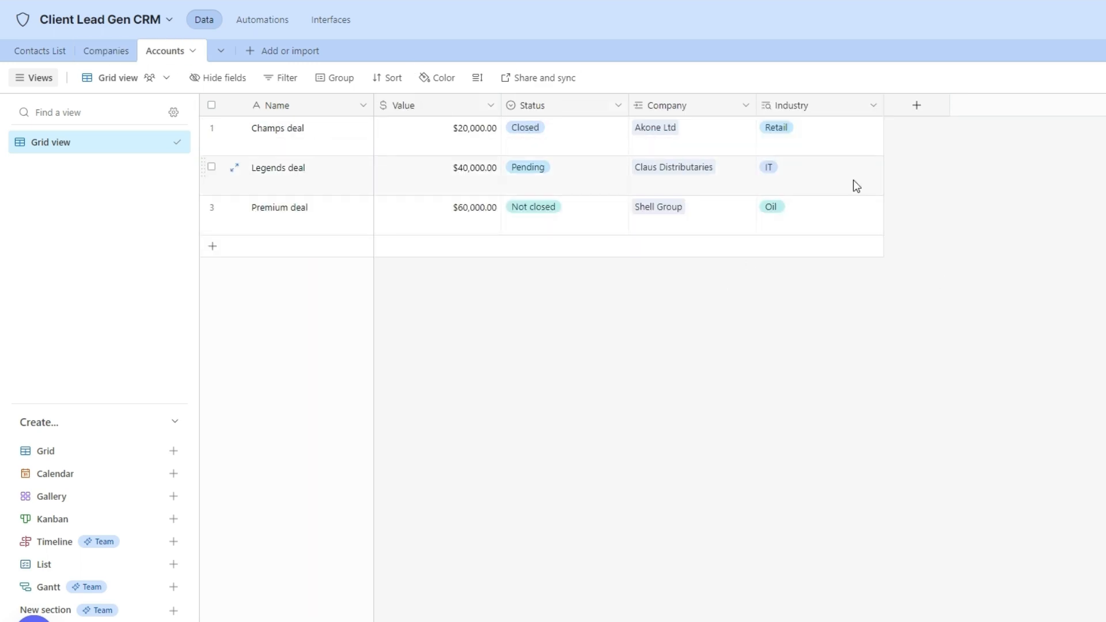
{"action": "left_click", "coordinate": [105, 50]}
Change Claus Distributaries' industry to Retail and Akone Ltd's to IT.
{"action": "left_click", "coordinate": [535, 154]}
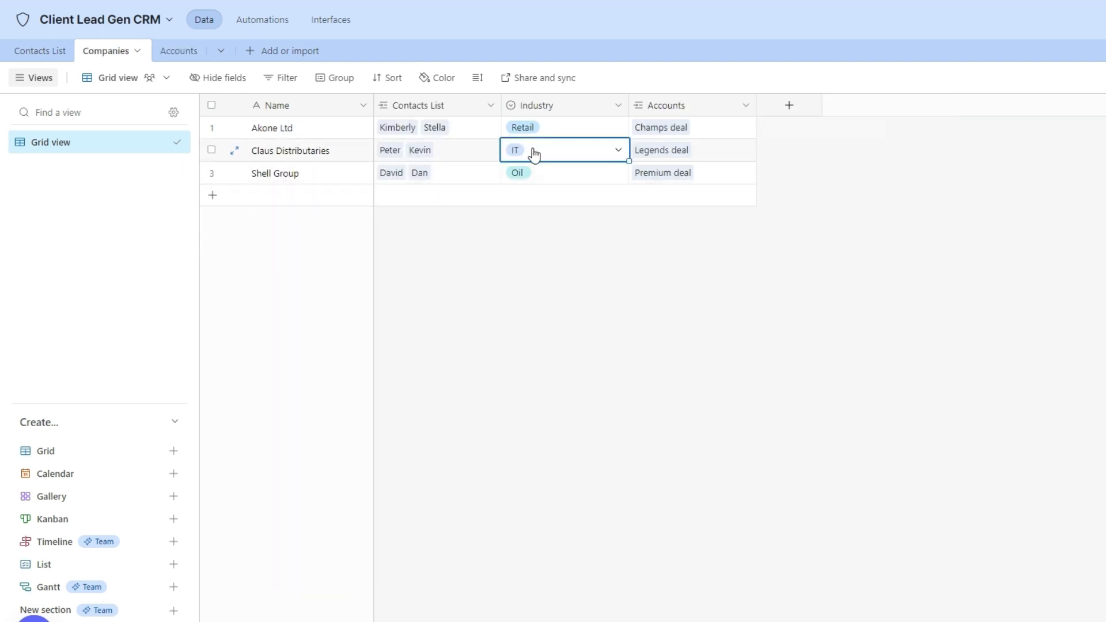
{"action": "left_click", "coordinate": [534, 154]}
{"action": "left_click", "coordinate": [562, 257]}
{"action": "left_click", "coordinate": [533, 131]}
{"action": "left_click", "coordinate": [562, 132]}
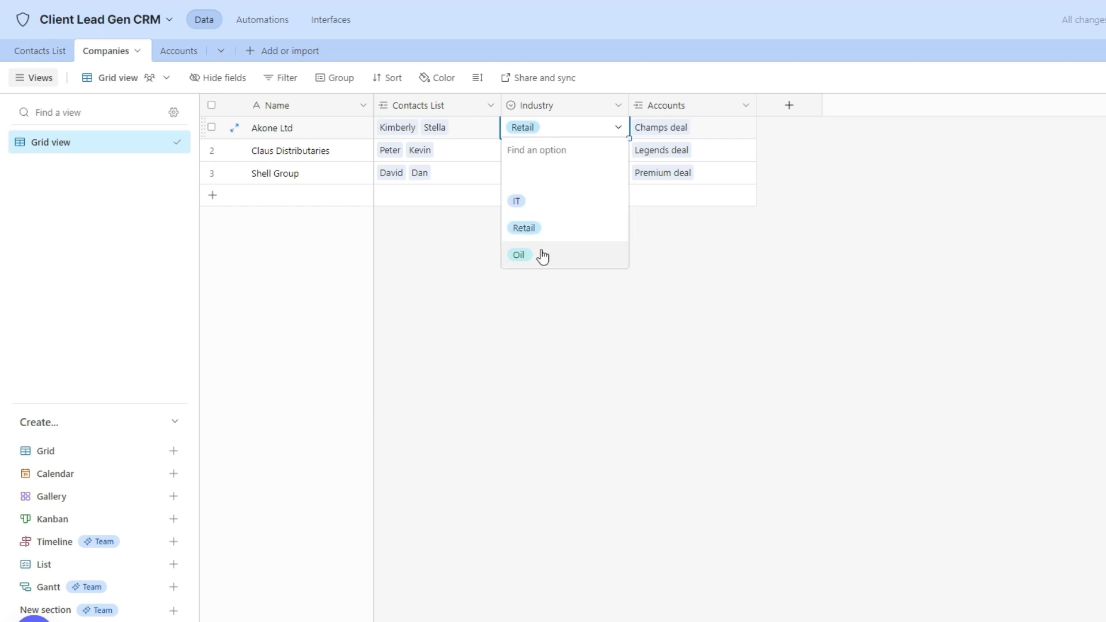
{"action": "left_click", "coordinate": [546, 202]}
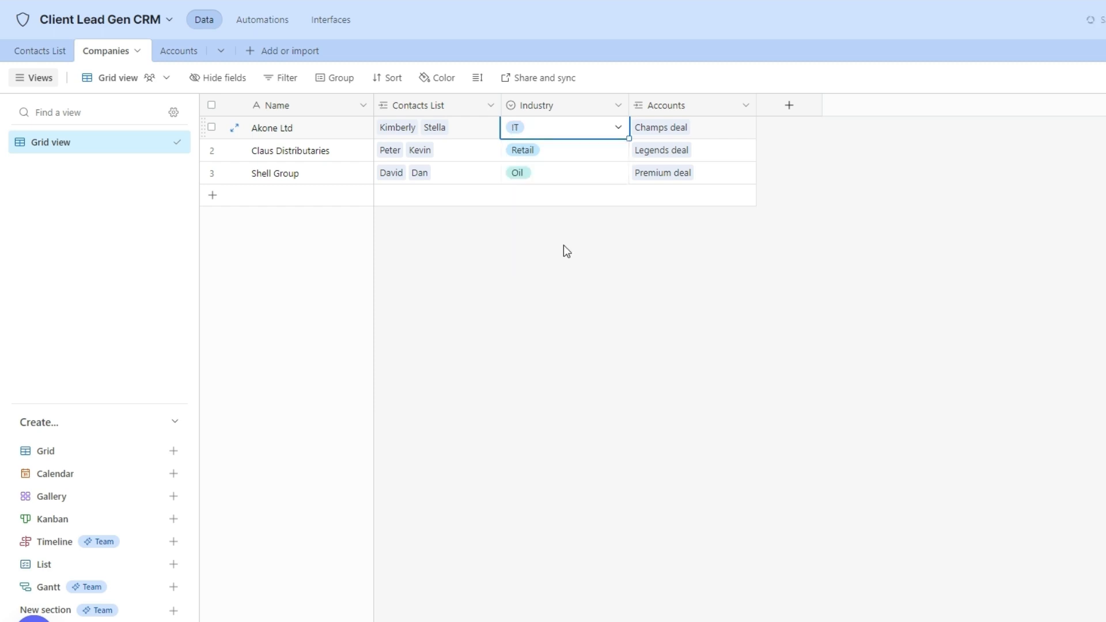
Verify the updated industries flow through to the Accounts Industry lookup.
{"action": "left_click", "coordinate": [174, 53]}
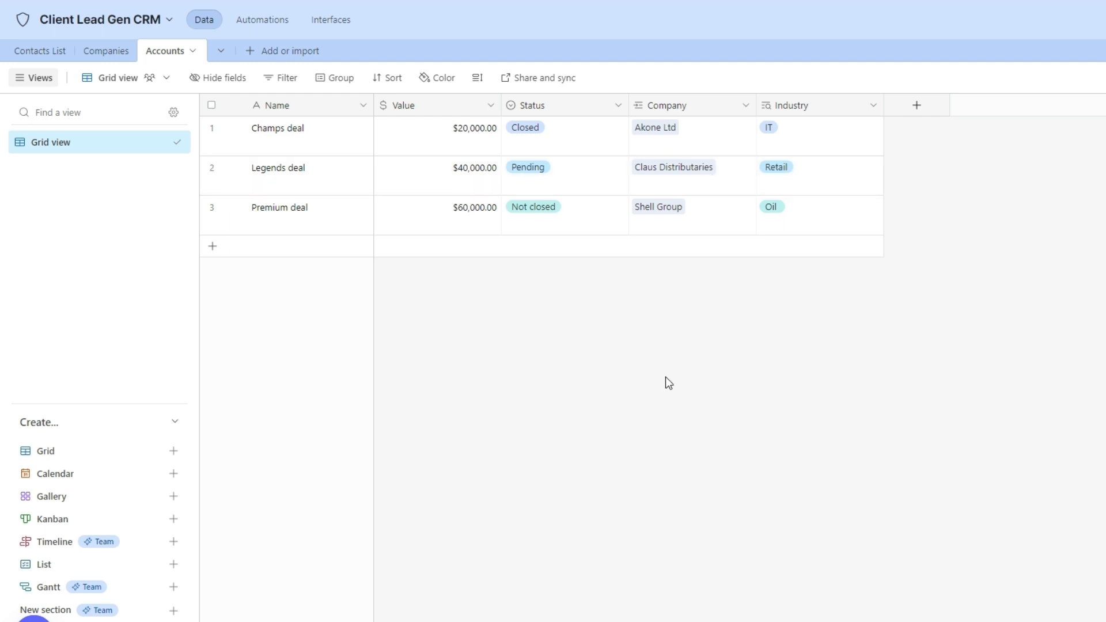
{"action": "left_click", "coordinate": [108, 53]}
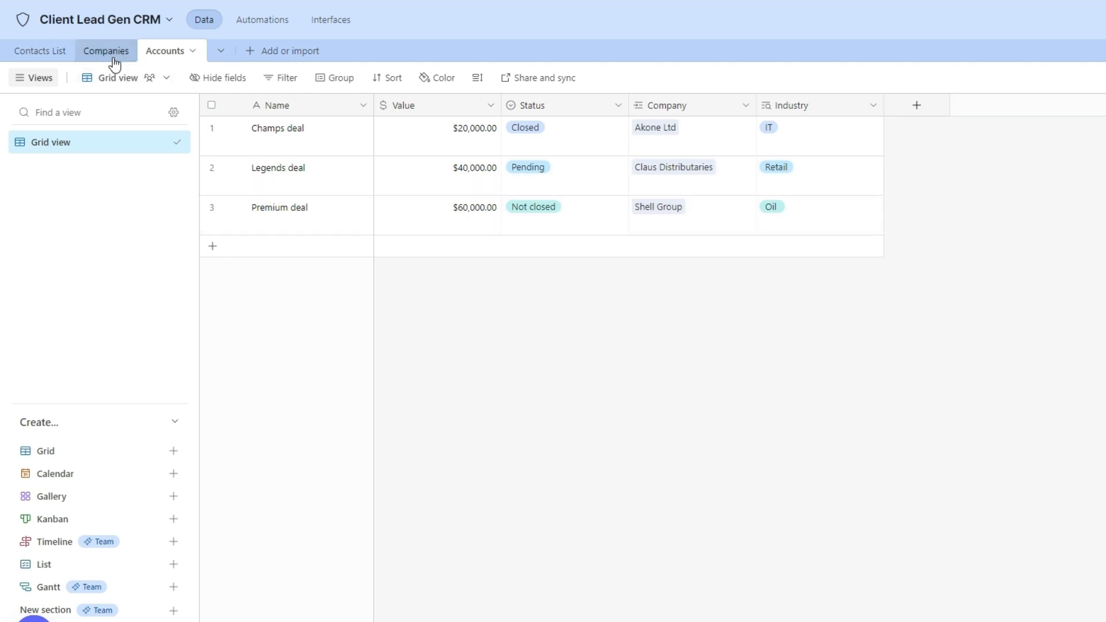
{"action": "left_click", "coordinate": [178, 52]}
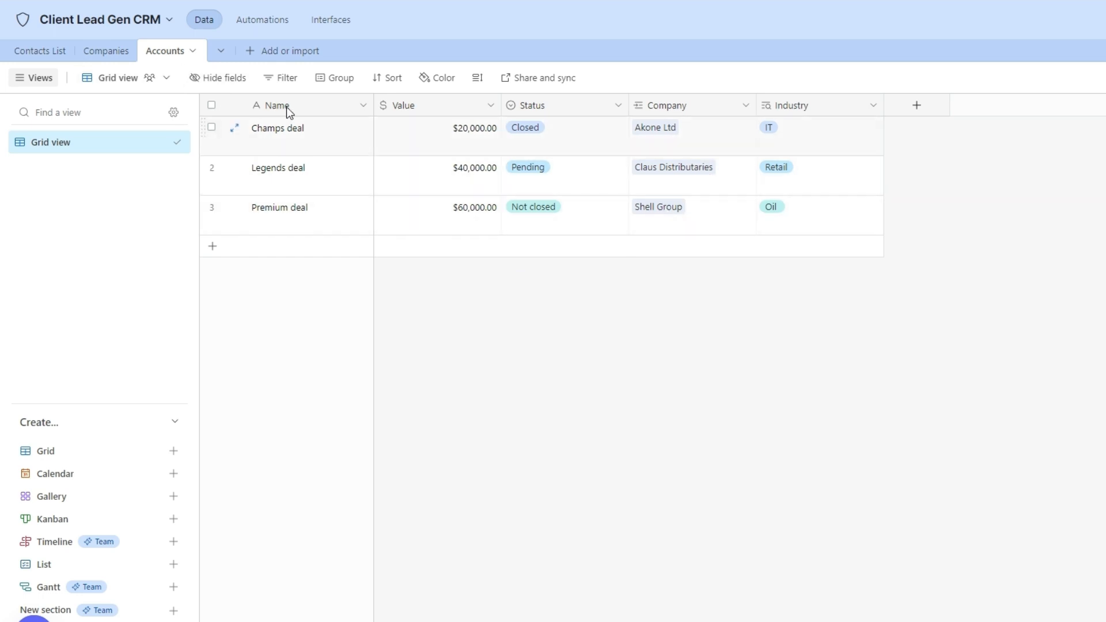
{"action": "left_click", "coordinate": [110, 57]}
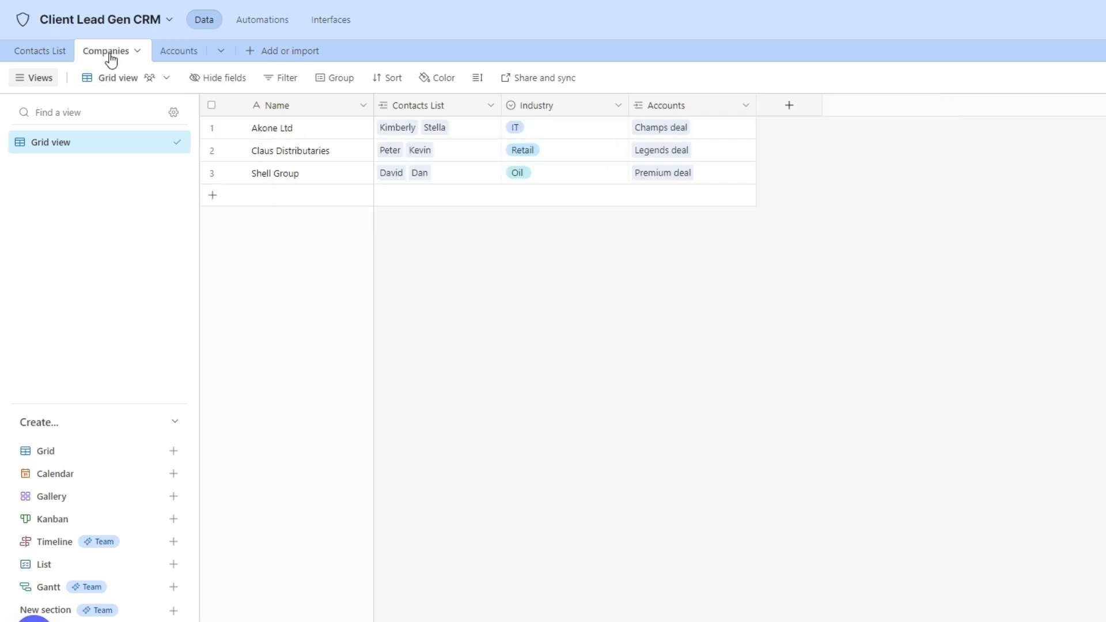
{"action": "left_click", "coordinate": [175, 61]}
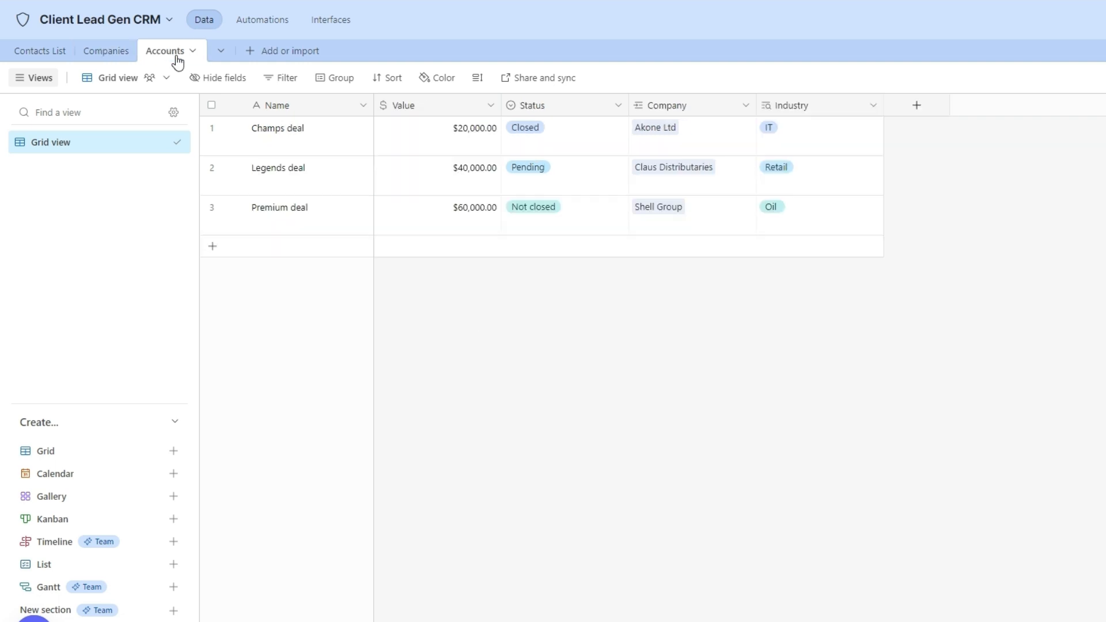
{"action": "left_click", "coordinate": [112, 52]}
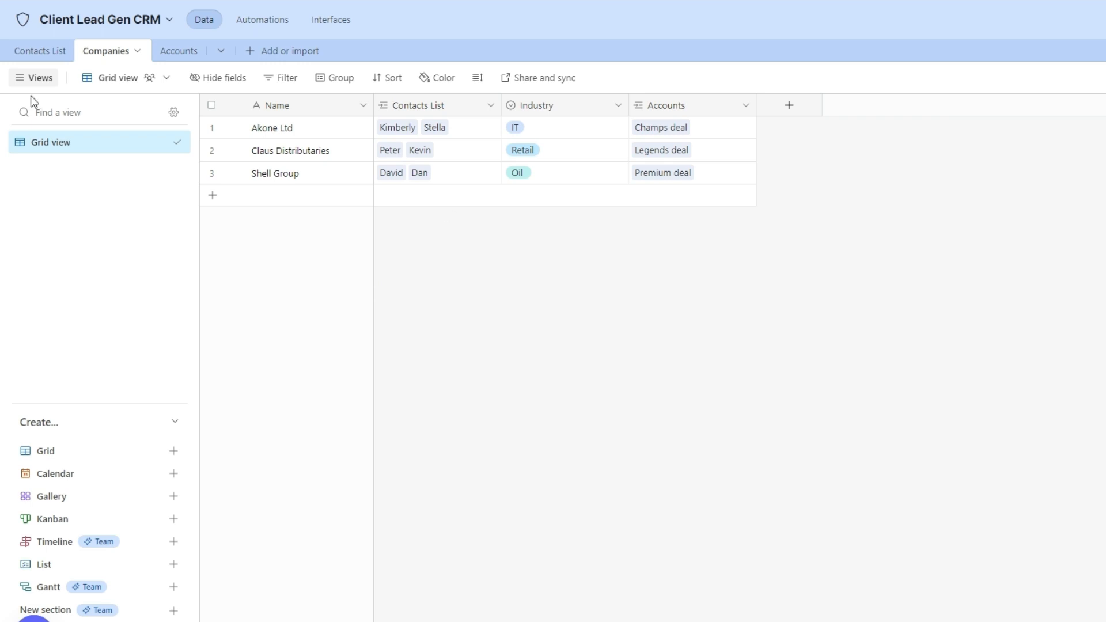
Create a Departments lookup sourcing Department from Contacts List, then return to Accounts.
{"action": "left_click", "coordinate": [37, 52]}
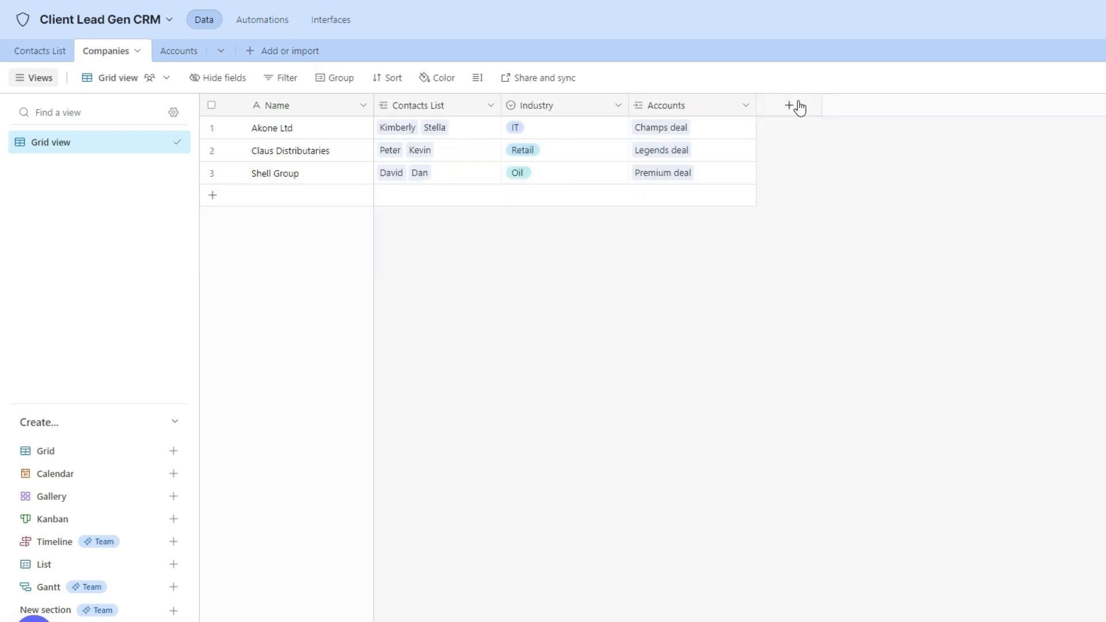
{"action": "left_click", "coordinate": [791, 105]}
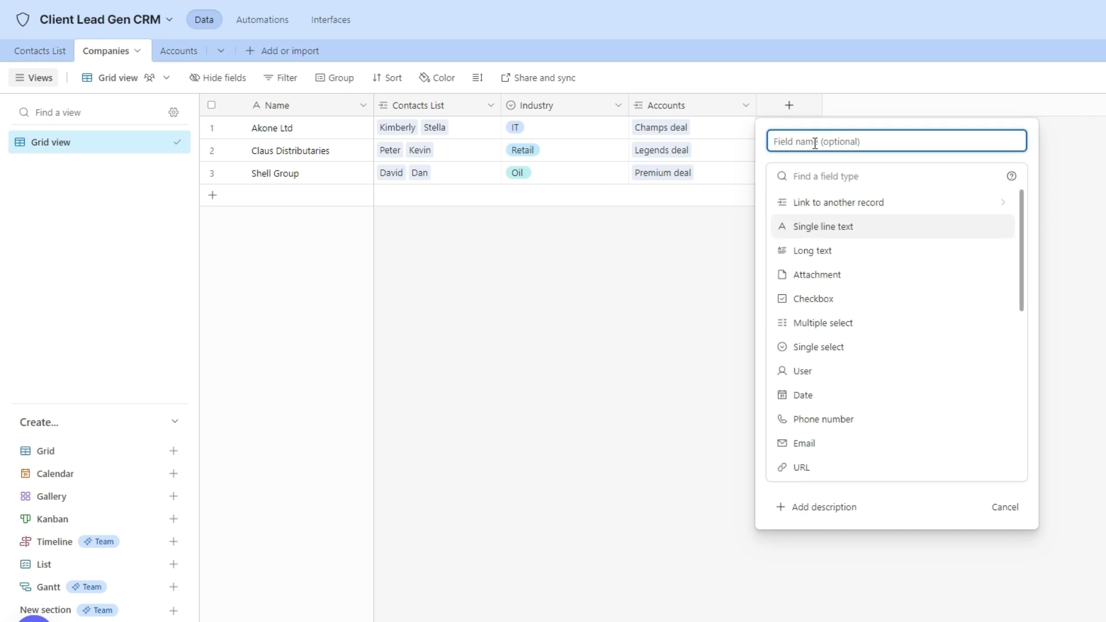
{"action": "type", "text": "Departments"}
{"action": "left_click", "coordinate": [820, 174]}
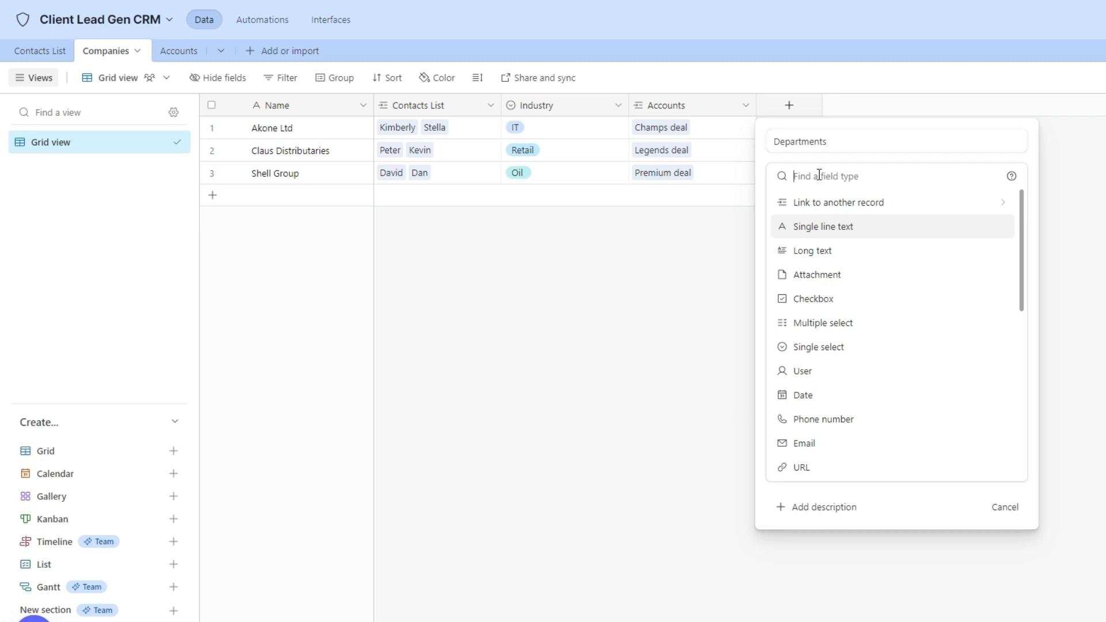
{"action": "type", "text": "Loo"}
{"action": "left_click", "coordinate": [821, 203]}
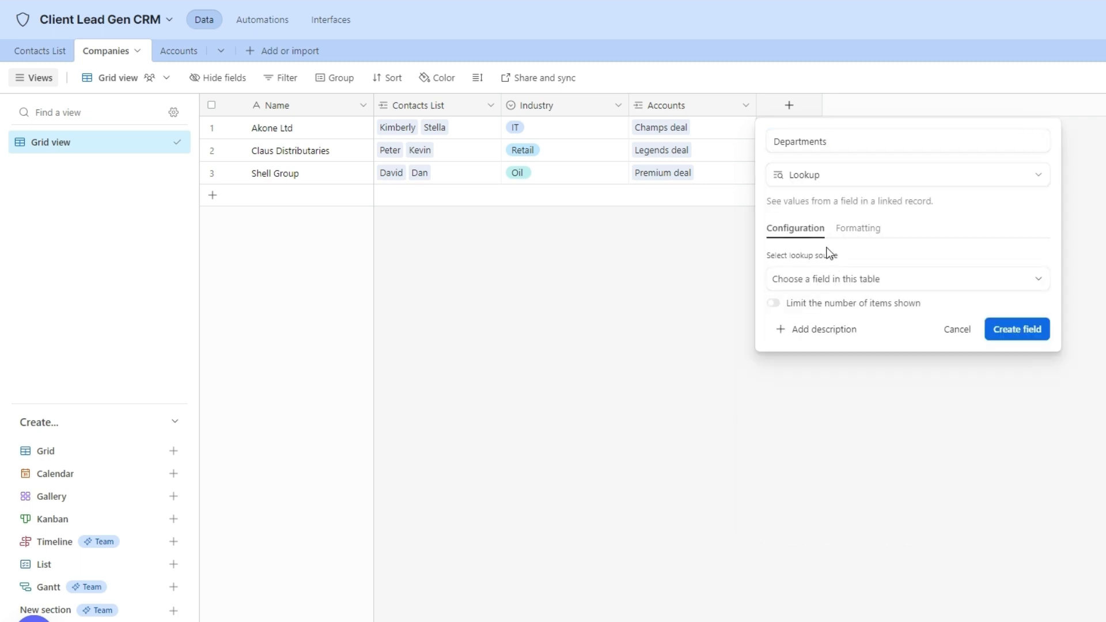
{"action": "left_click", "coordinate": [834, 280]}
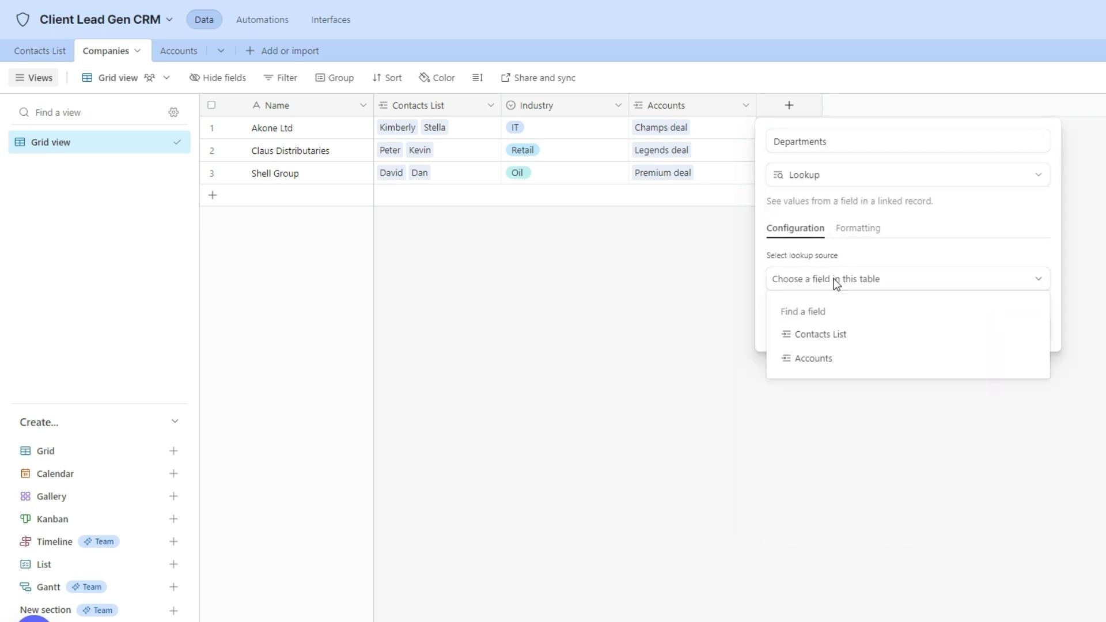
{"action": "left_click", "coordinate": [834, 341]}
{"action": "left_click", "coordinate": [837, 336]}
{"action": "left_click", "coordinate": [820, 452]}
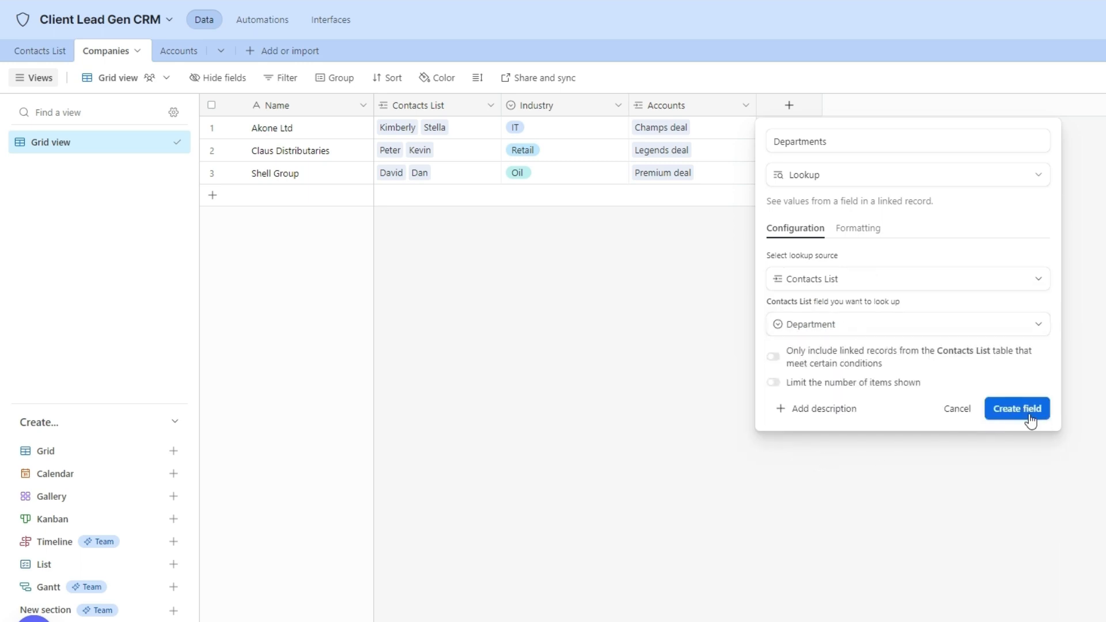
{"action": "left_click", "coordinate": [1026, 409]}
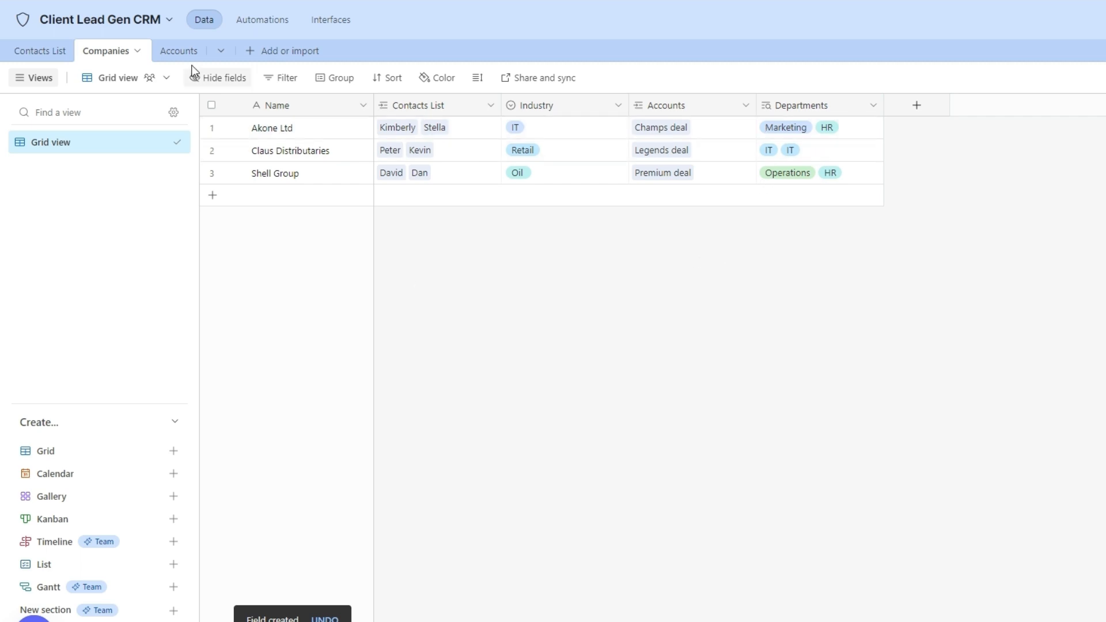
{"action": "left_click", "coordinate": [180, 52]}
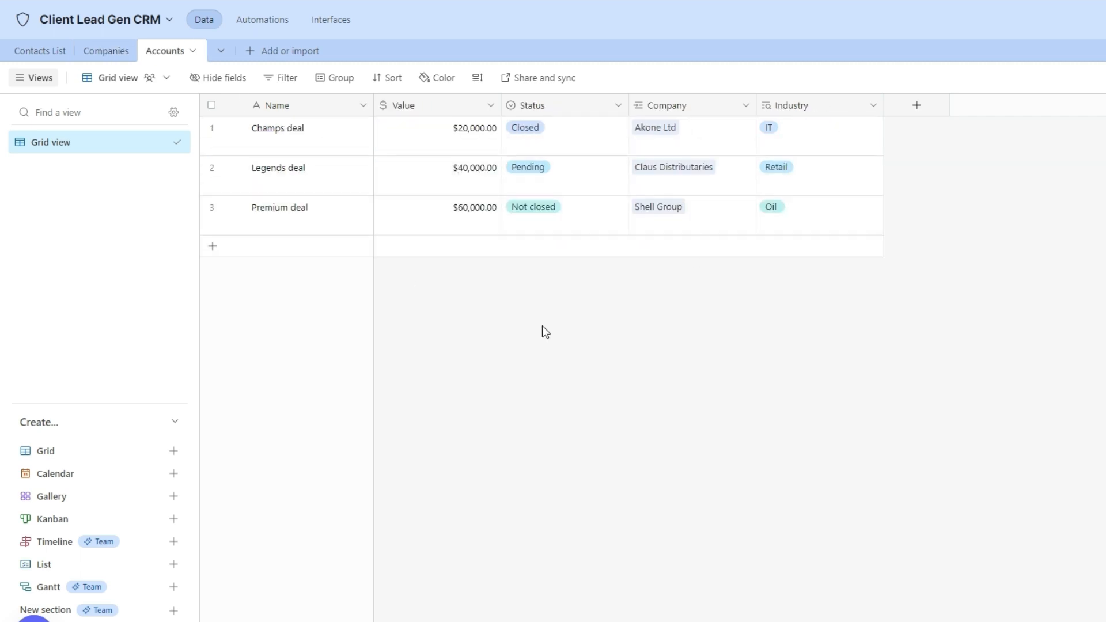
Add a Departments lookup to Accounts pulling the linked Company's Departments field.
{"action": "left_click", "coordinate": [918, 106]}
{"action": "type", "text": "Depart"}
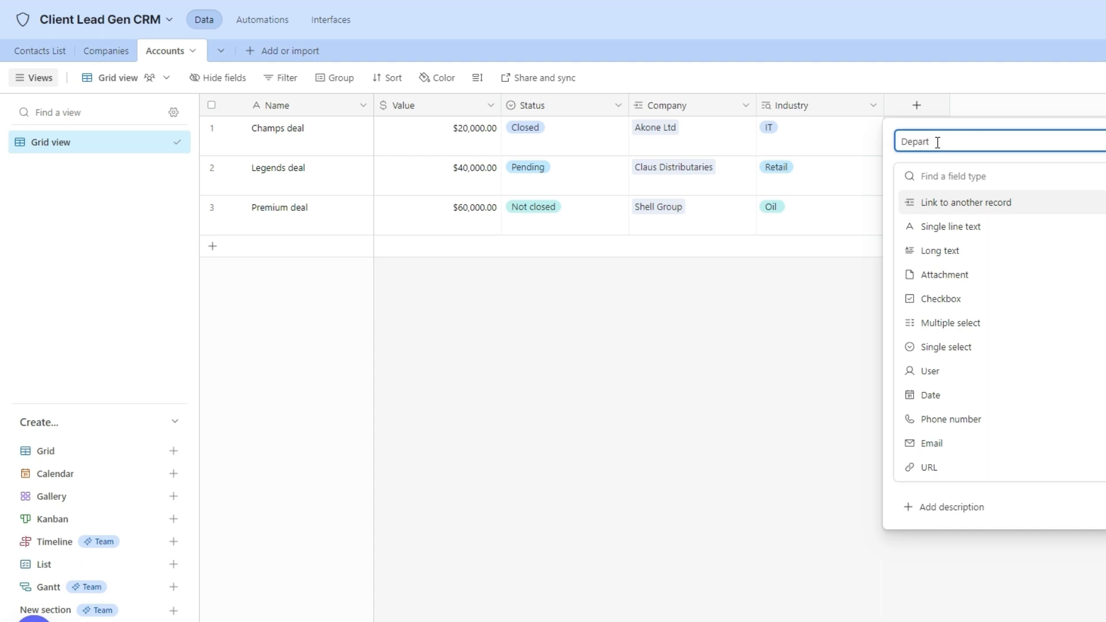
{"action": "type", "text": "ments"}
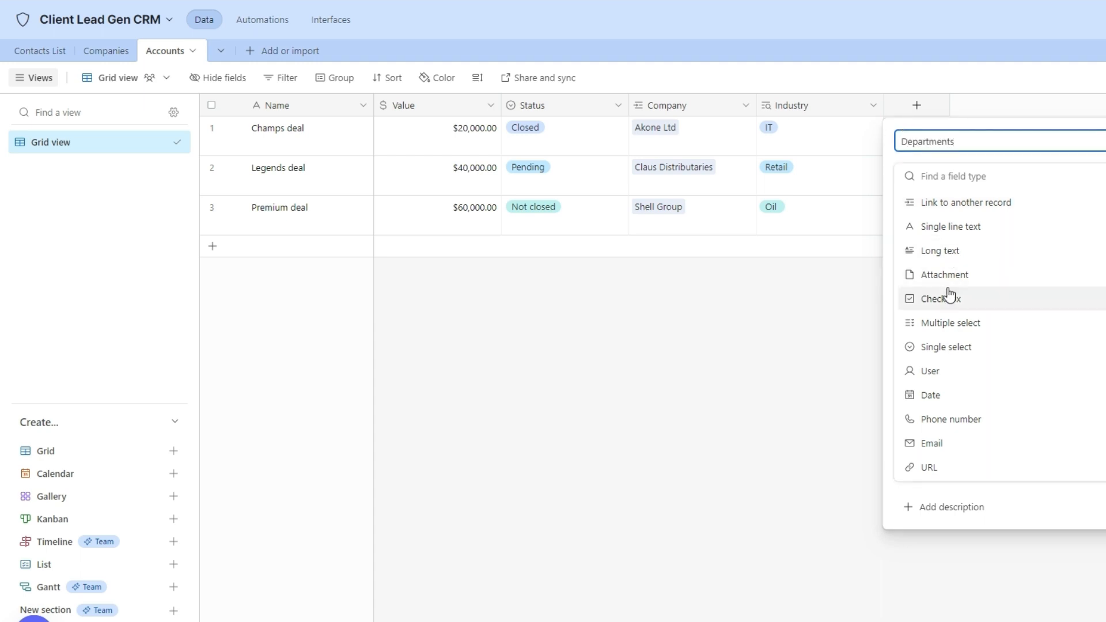
{"action": "left_click", "coordinate": [947, 176]}
{"action": "type", "text": "loo"}
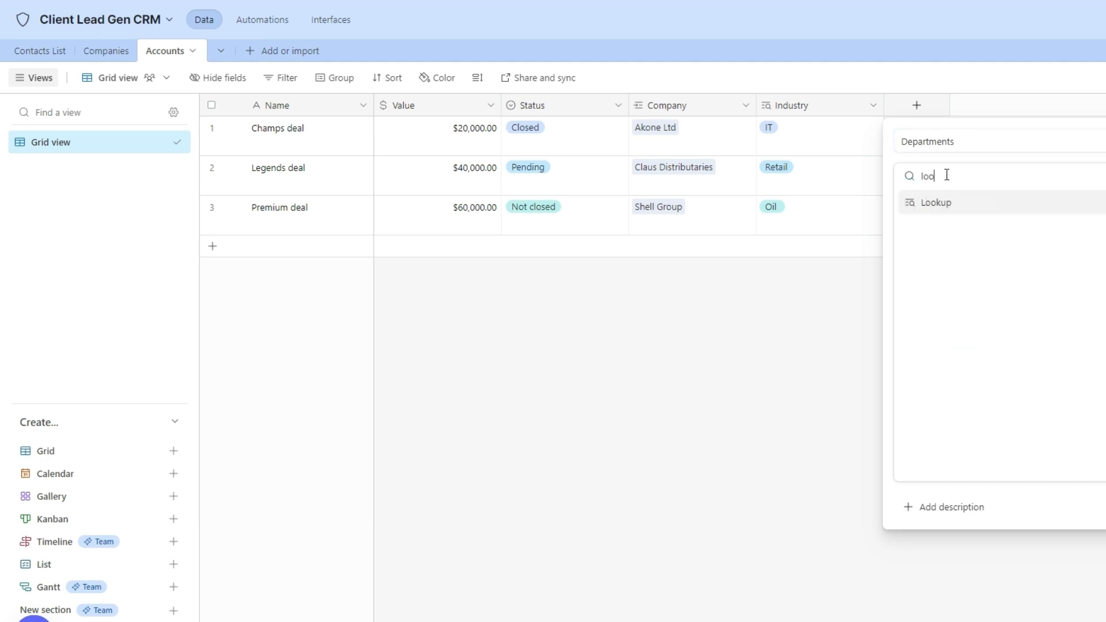
{"action": "left_click", "coordinate": [939, 202]}
{"action": "left_click", "coordinate": [956, 324]}
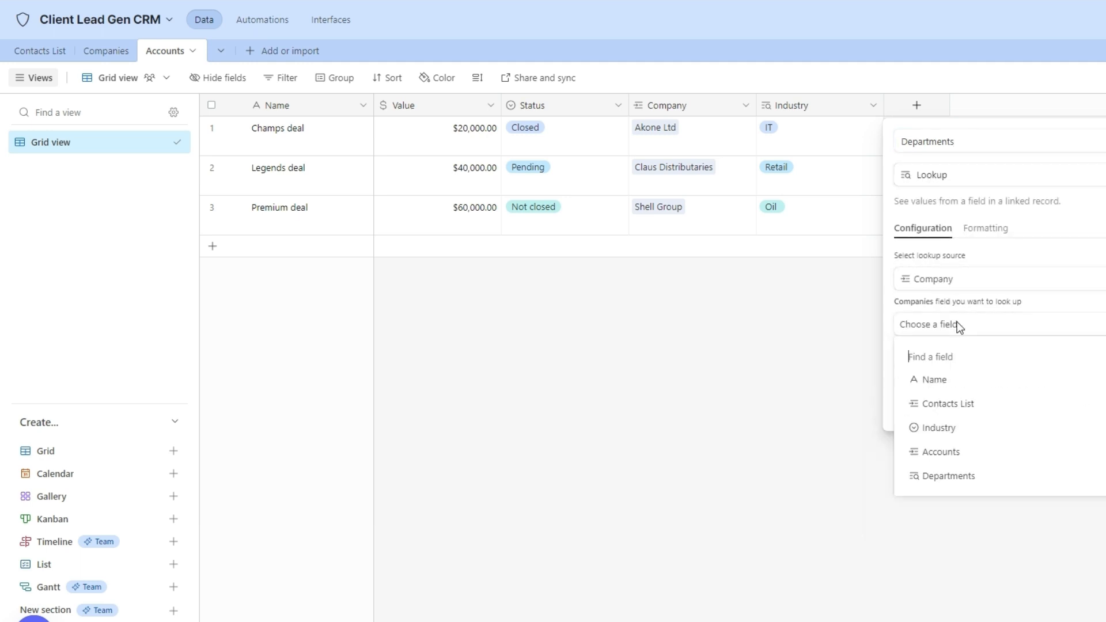
{"action": "left_click", "coordinate": [981, 476]}
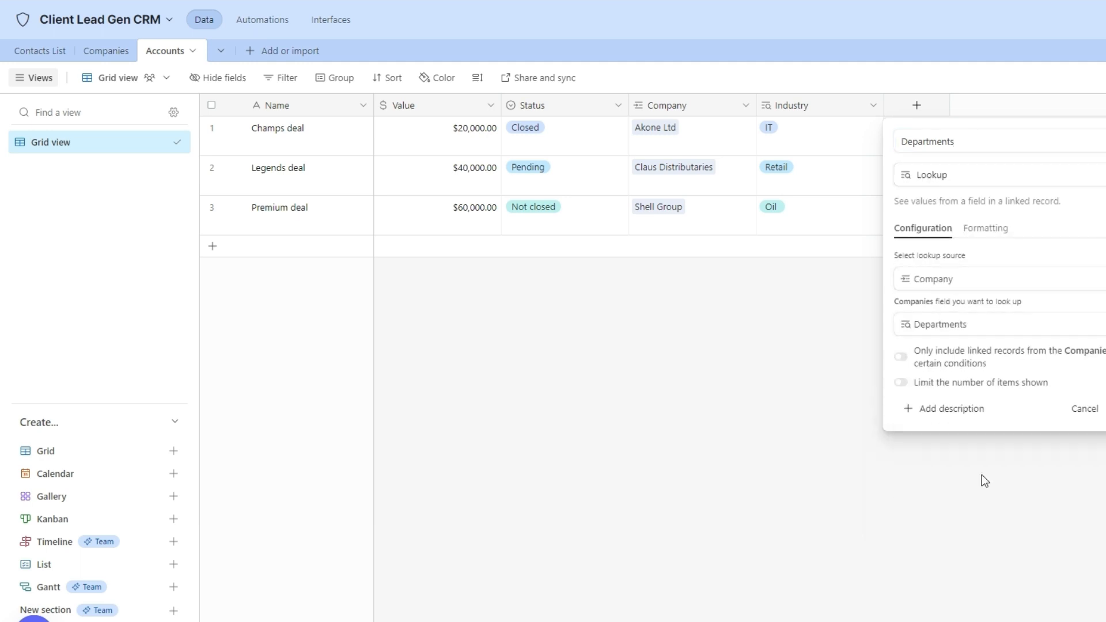
{"action": "left_click", "coordinate": [1098, 408]}
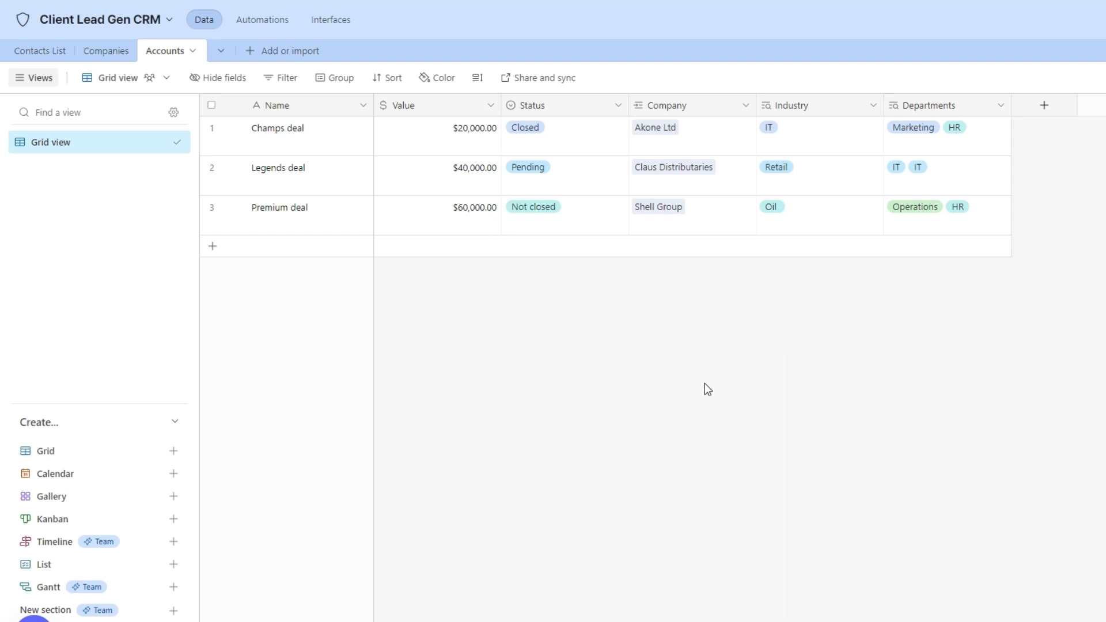
Open the base's Automations and browse the full trigger list without choosing one.
{"action": "left_click", "coordinate": [266, 23]}
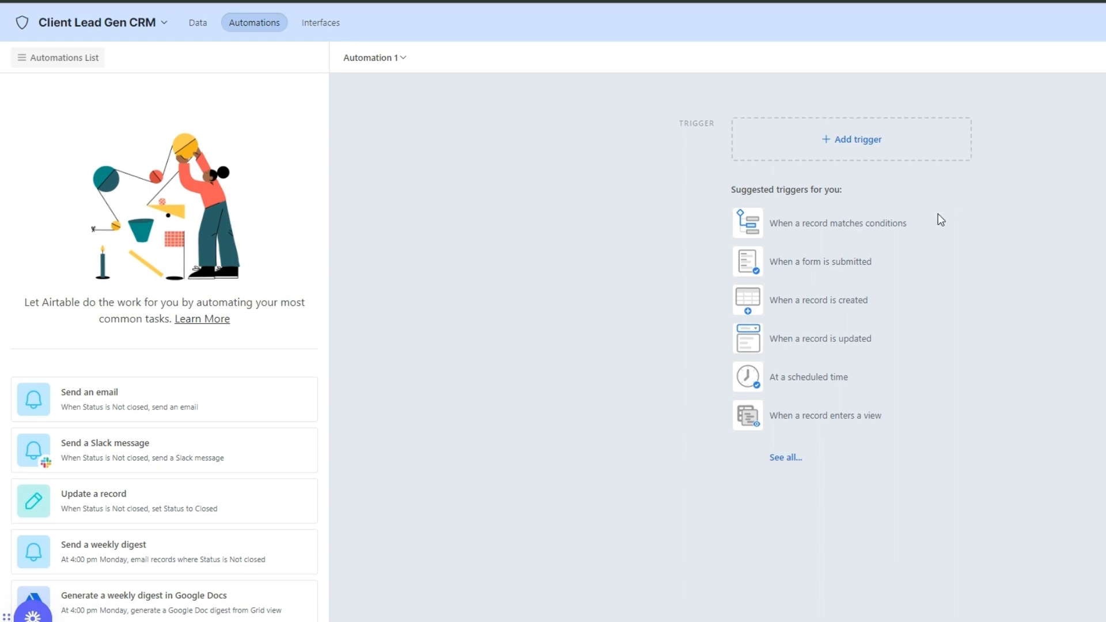
{"action": "left_click", "coordinate": [793, 461]}
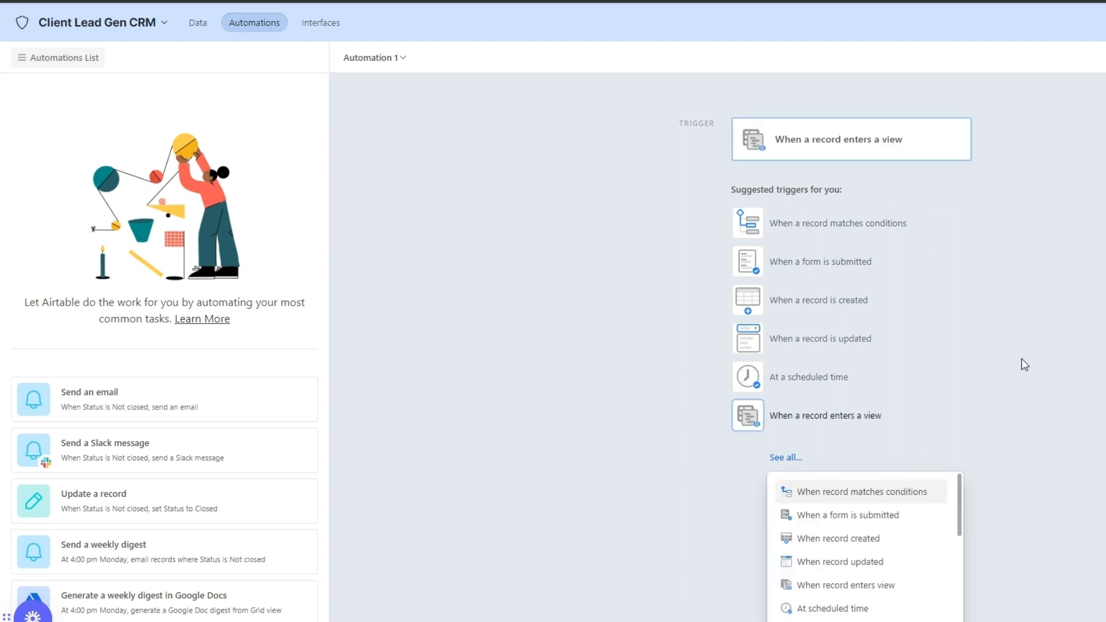
{"action": "scroll", "coordinate": [852, 573], "scroll_direction": "down", "scroll_amount": 3}
{"action": "scroll", "coordinate": [851, 575], "scroll_direction": "down", "scroll_amount": 5}
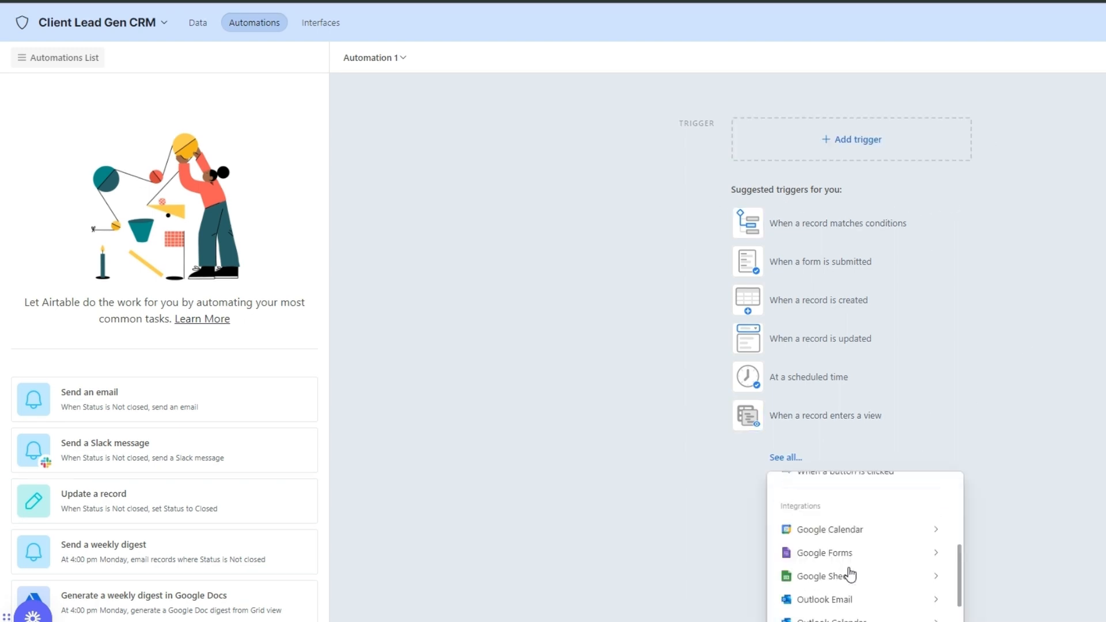
{"action": "mouse_move", "coordinate": [861, 529]}
{"action": "scroll", "coordinate": [859, 512], "scroll_direction": "down", "scroll_amount": 1}
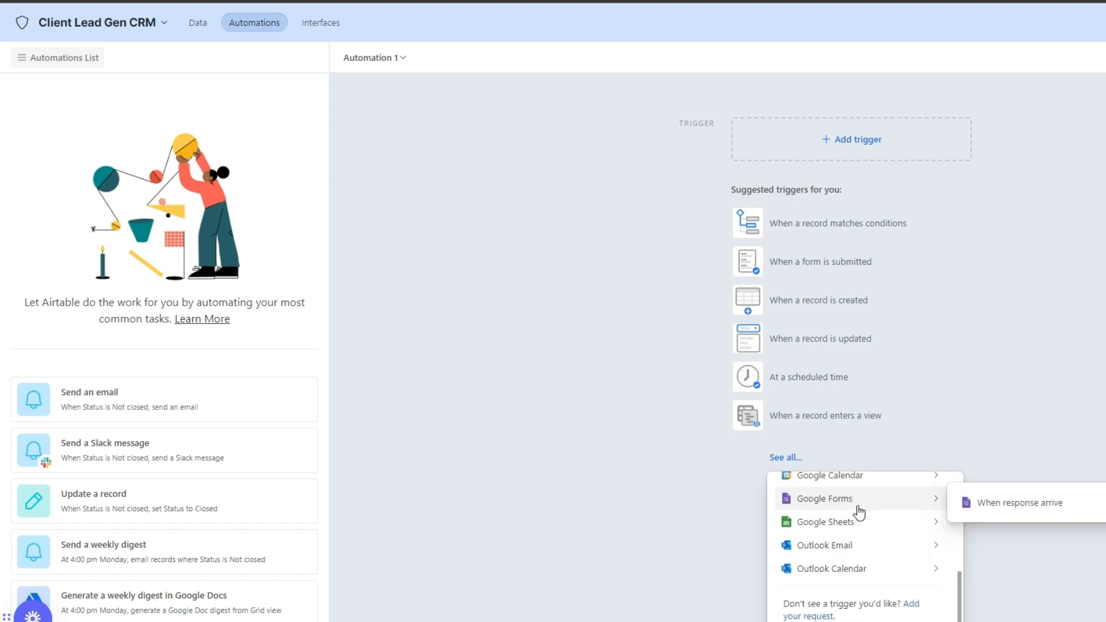
{"action": "scroll", "coordinate": [858, 512], "scroll_direction": "up", "scroll_amount": 2}
{"action": "scroll", "coordinate": [860, 511], "scroll_direction": "down", "scroll_amount": 1}
{"action": "left_click", "coordinate": [1018, 399]}
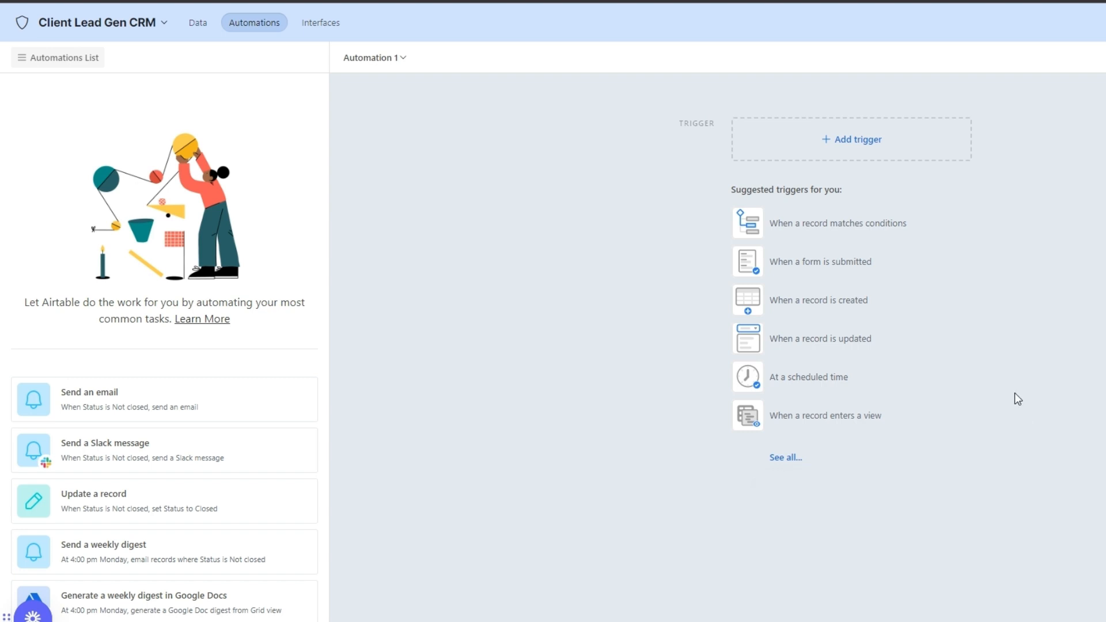
Rename the new automation to 'Deal Closed'.
{"action": "left_click", "coordinate": [391, 59]}
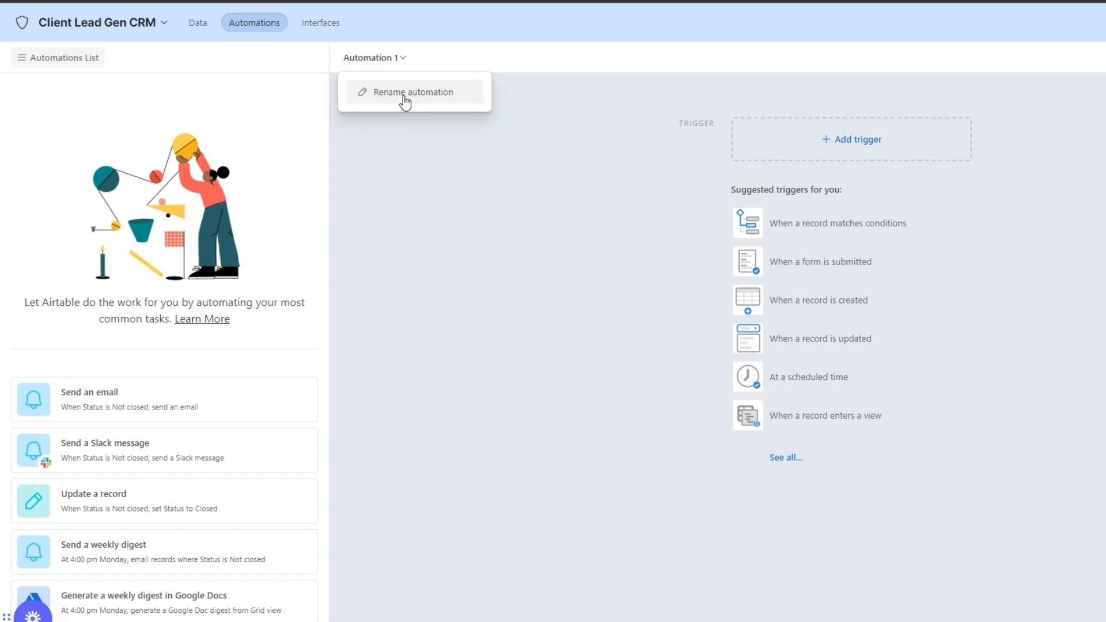
{"action": "left_click", "coordinate": [405, 97]}
{"action": "type", "text": "Deal Closed"}
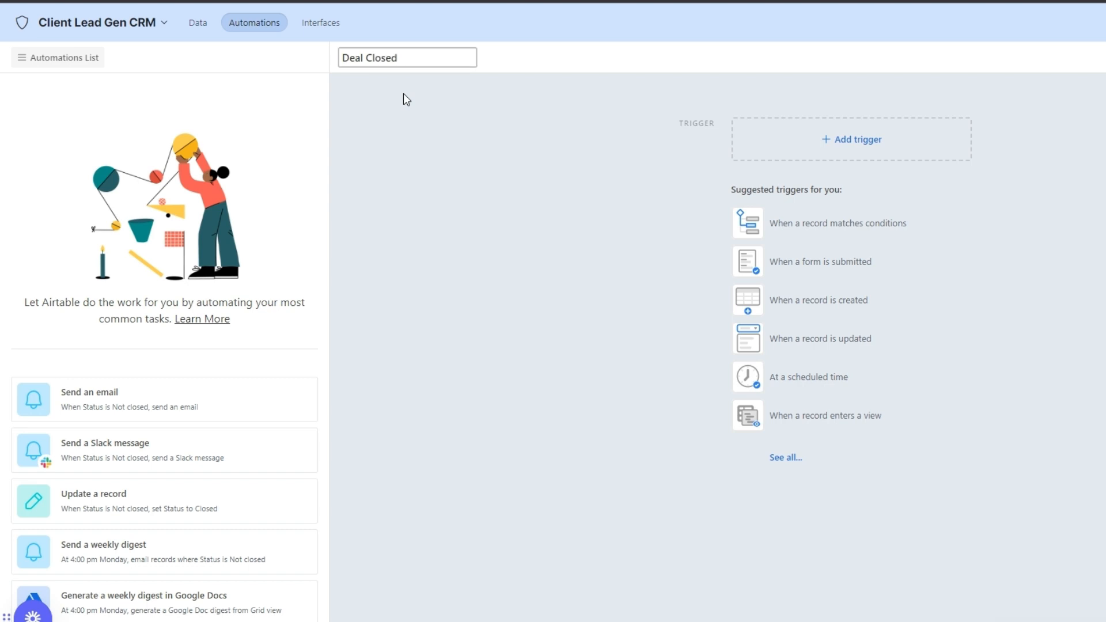
{"action": "left_click", "coordinate": [412, 156]}
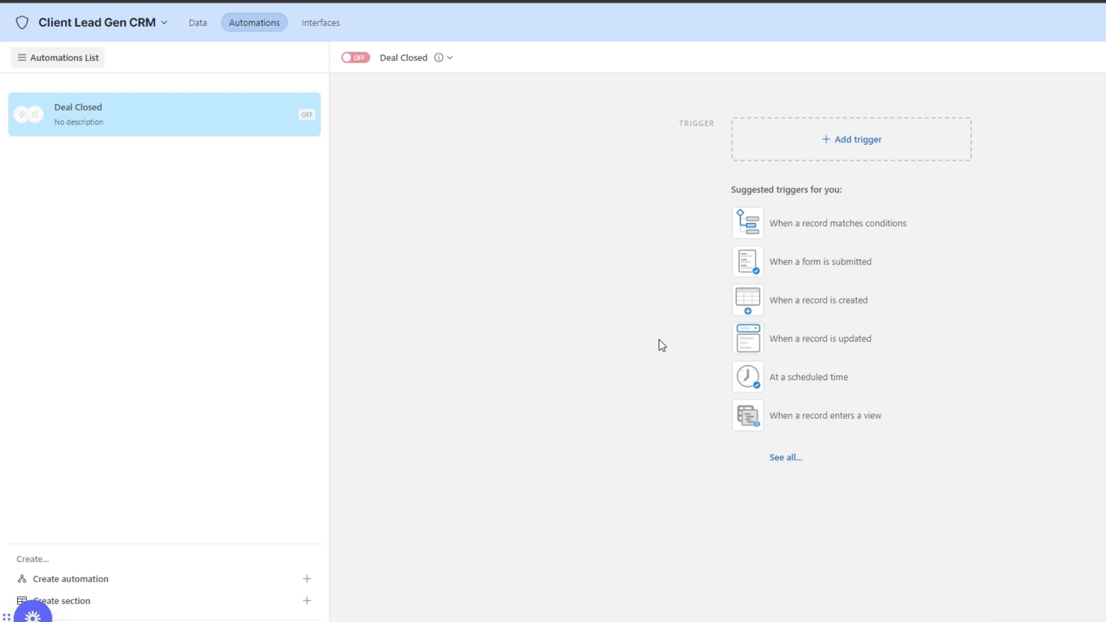
Set the trigger to 'When record matches conditions' watching the Accounts table.
{"action": "left_click", "coordinate": [778, 237]}
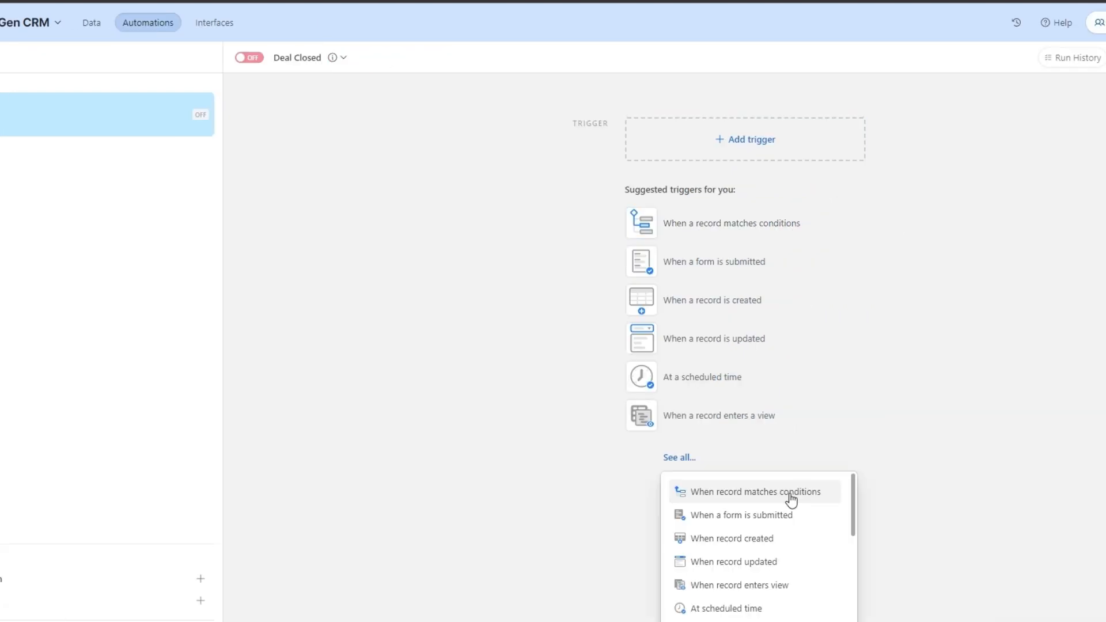
{"action": "left_click", "coordinate": [791, 494]}
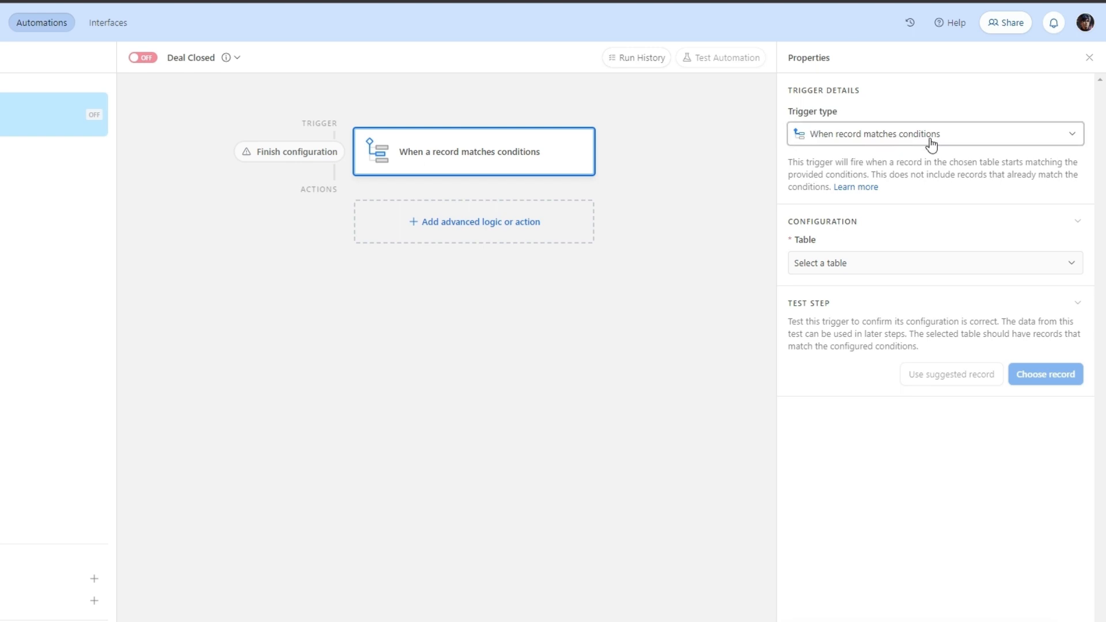
{"action": "left_click", "coordinate": [833, 273]}
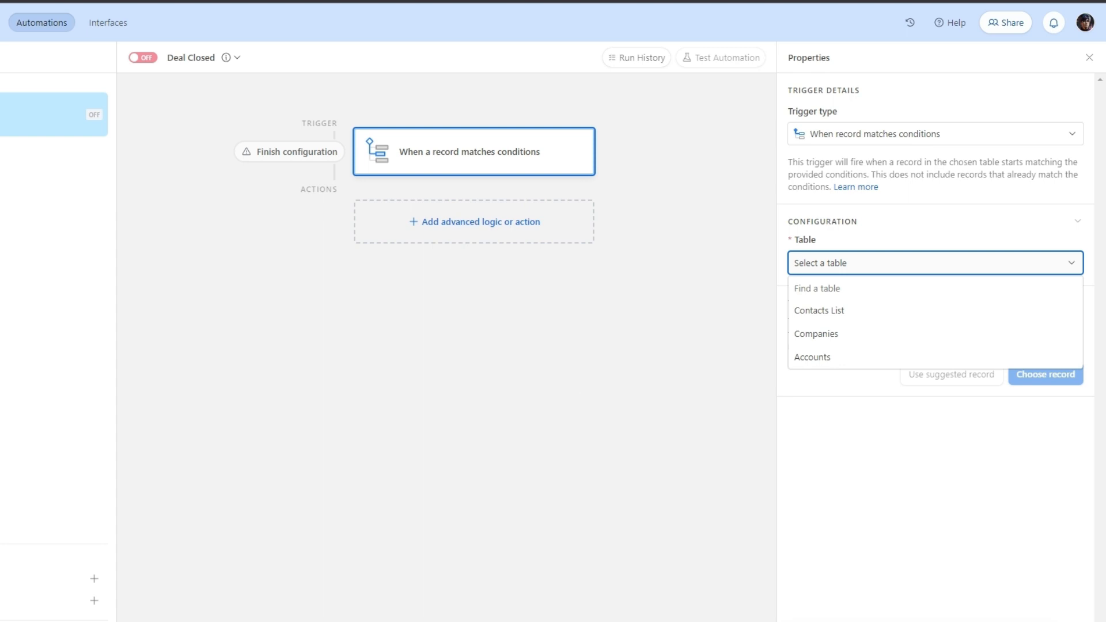
{"action": "left_click", "coordinate": [621, 376]}
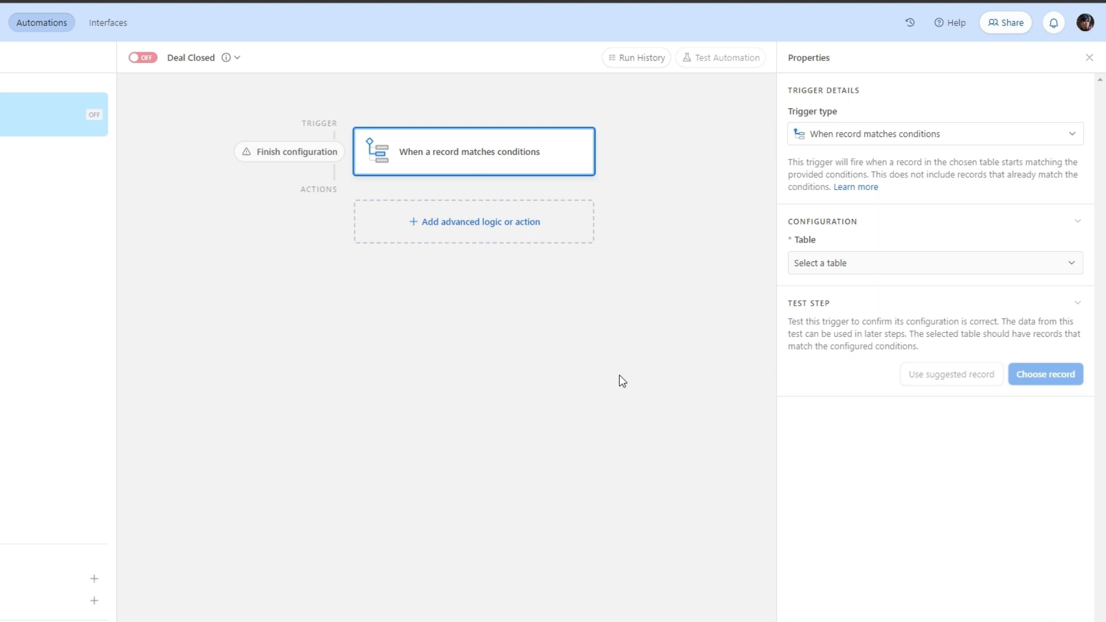
{"action": "left_click", "coordinate": [827, 268]}
{"action": "left_click", "coordinate": [827, 357]}
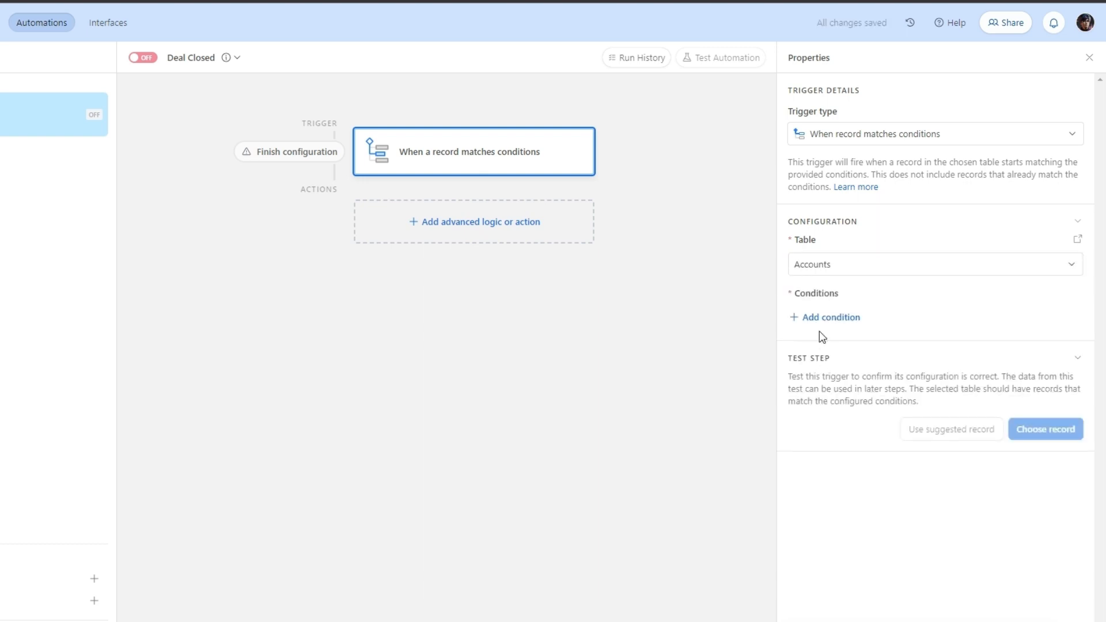
Add the trigger condition Status is Closed.
{"action": "left_click", "coordinate": [819, 322]}
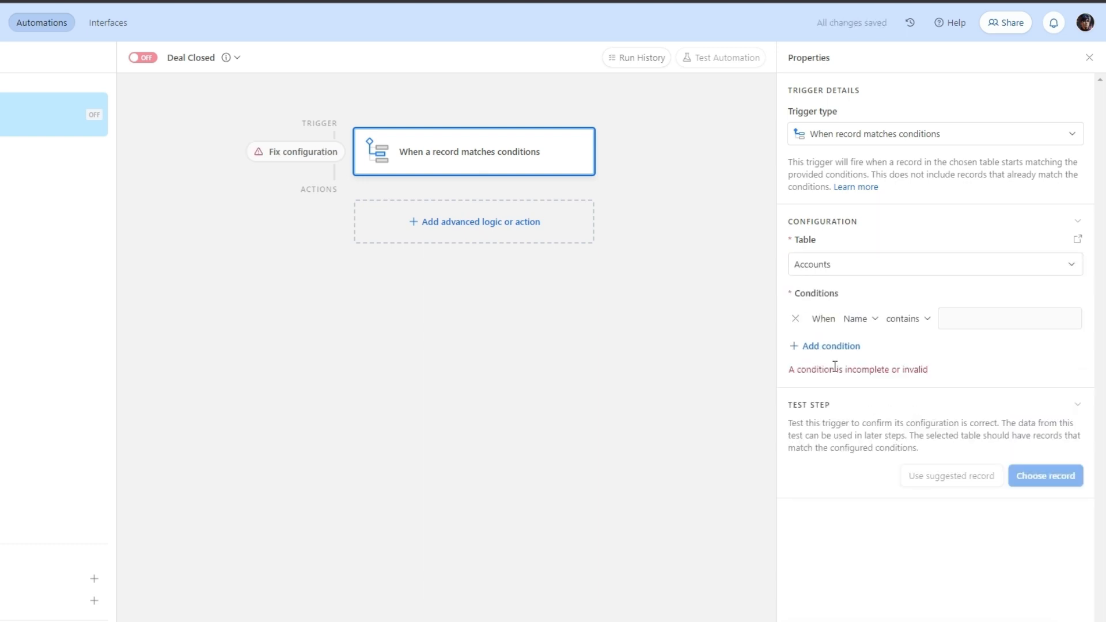
{"action": "left_click", "coordinate": [867, 321]}
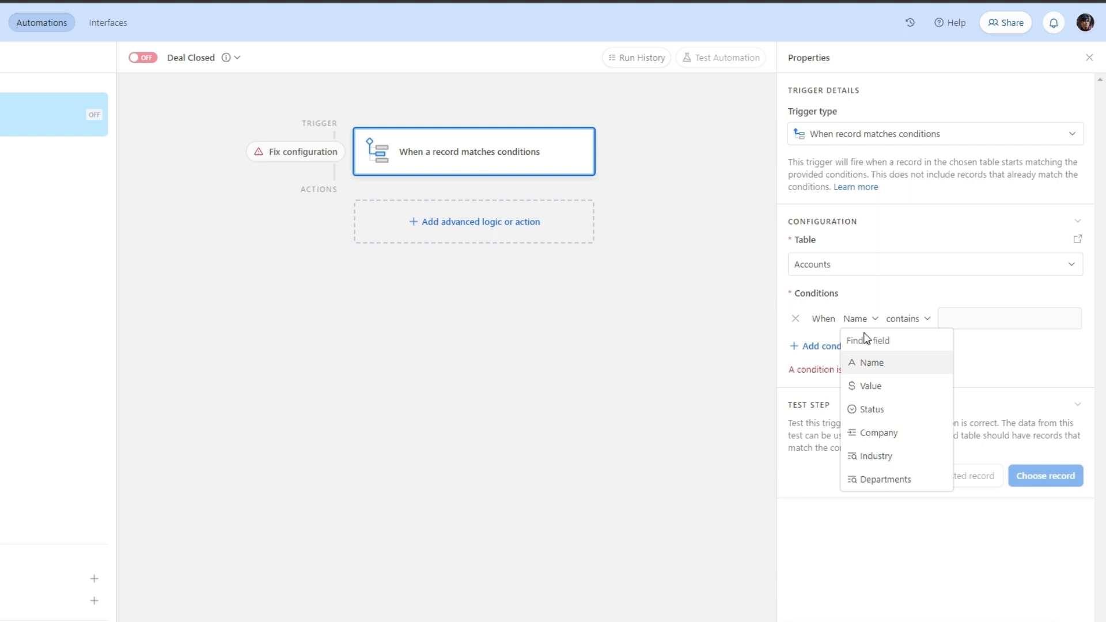
{"action": "left_click", "coordinate": [864, 410]}
{"action": "left_click", "coordinate": [898, 324]}
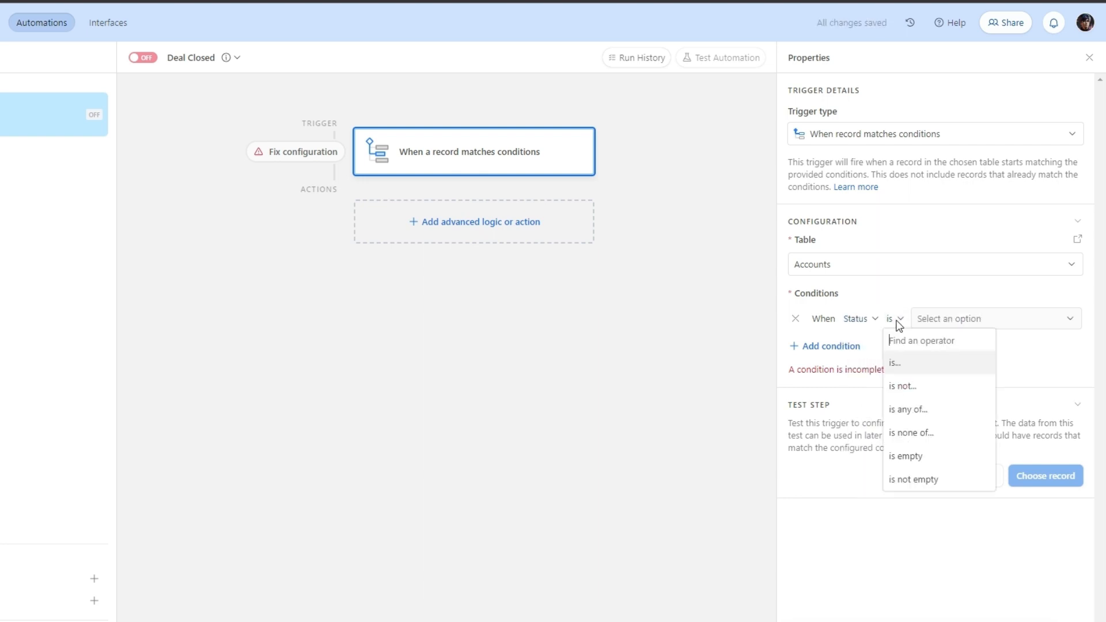
{"action": "left_click", "coordinate": [922, 320]}
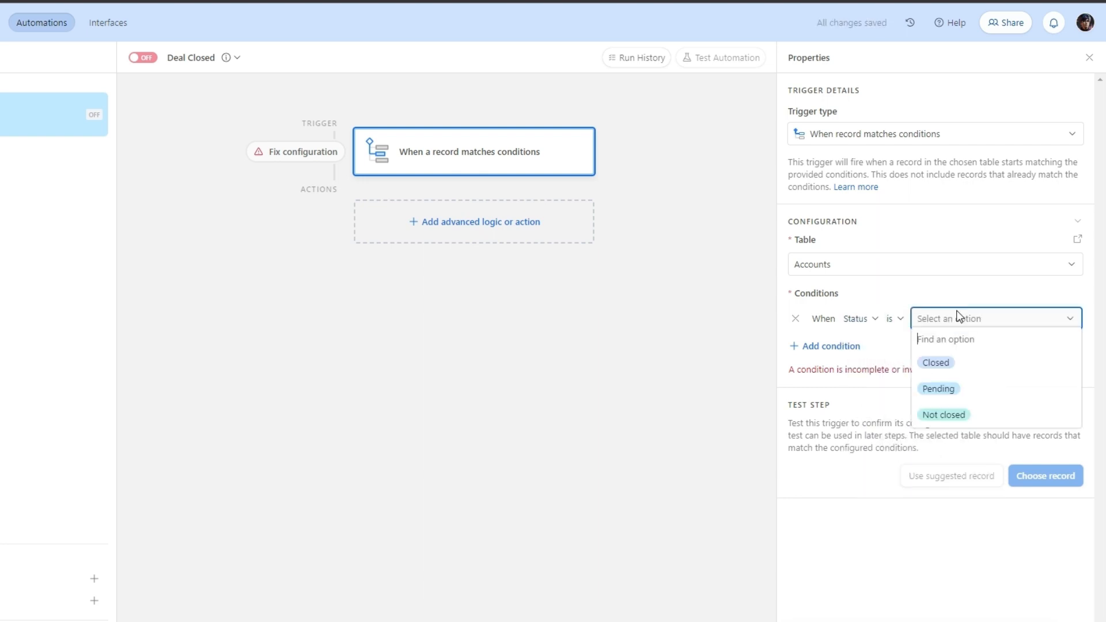
{"action": "left_click", "coordinate": [957, 369]}
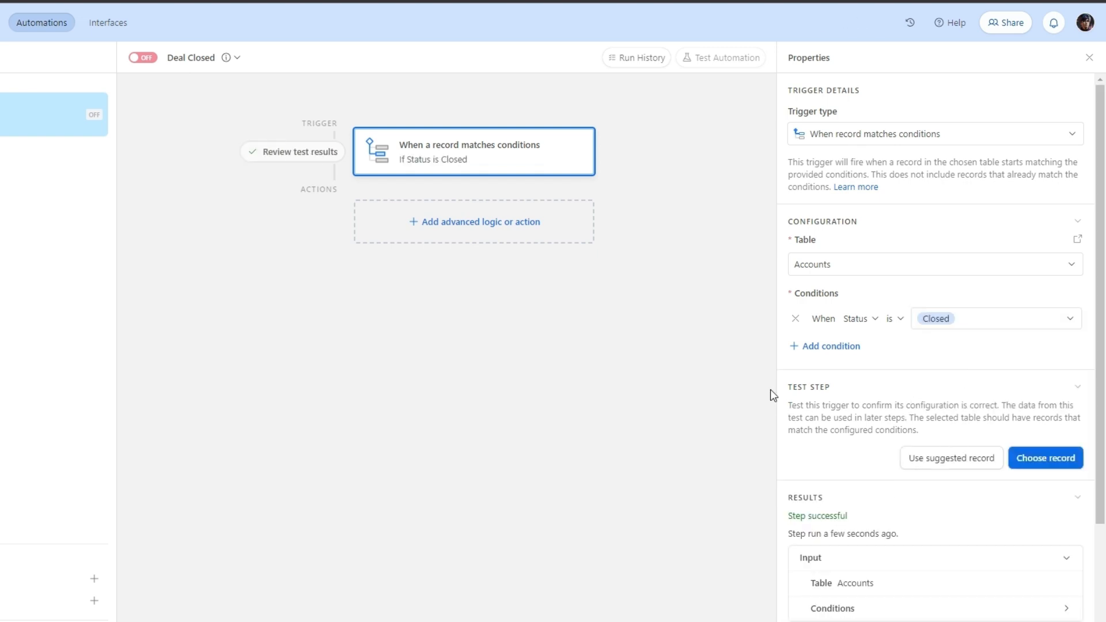
Add a Slack 'Send a message' action described as 'Deal is closed'.
{"action": "left_click", "coordinate": [470, 225]}
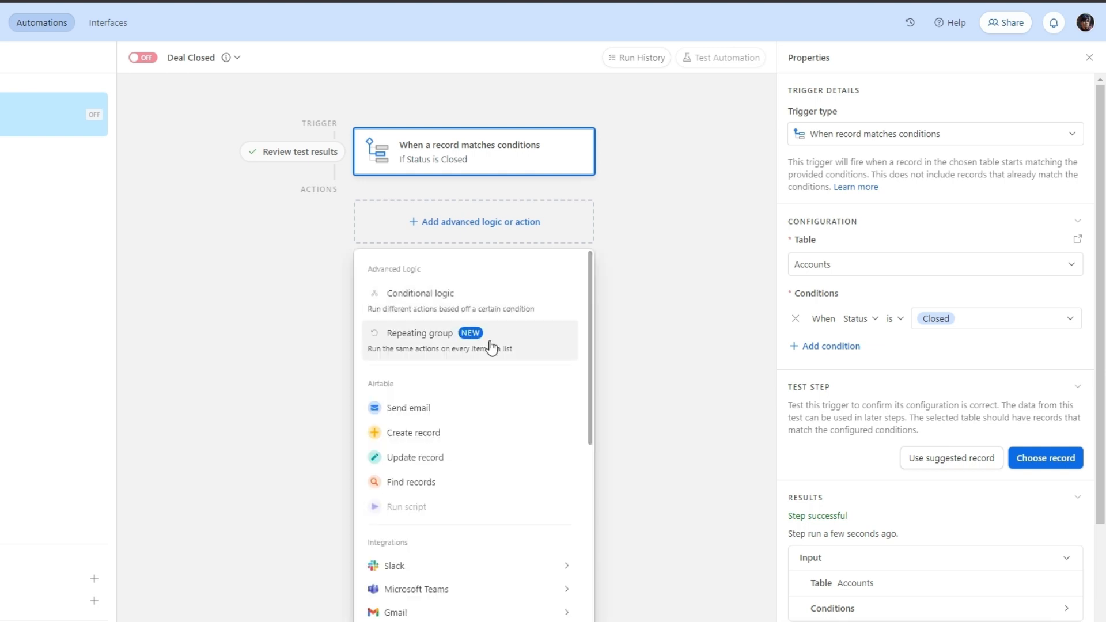
{"action": "scroll", "coordinate": [469, 436], "scroll_direction": "down", "scroll_amount": 3}
{"action": "mouse_move", "coordinate": [469, 435]}
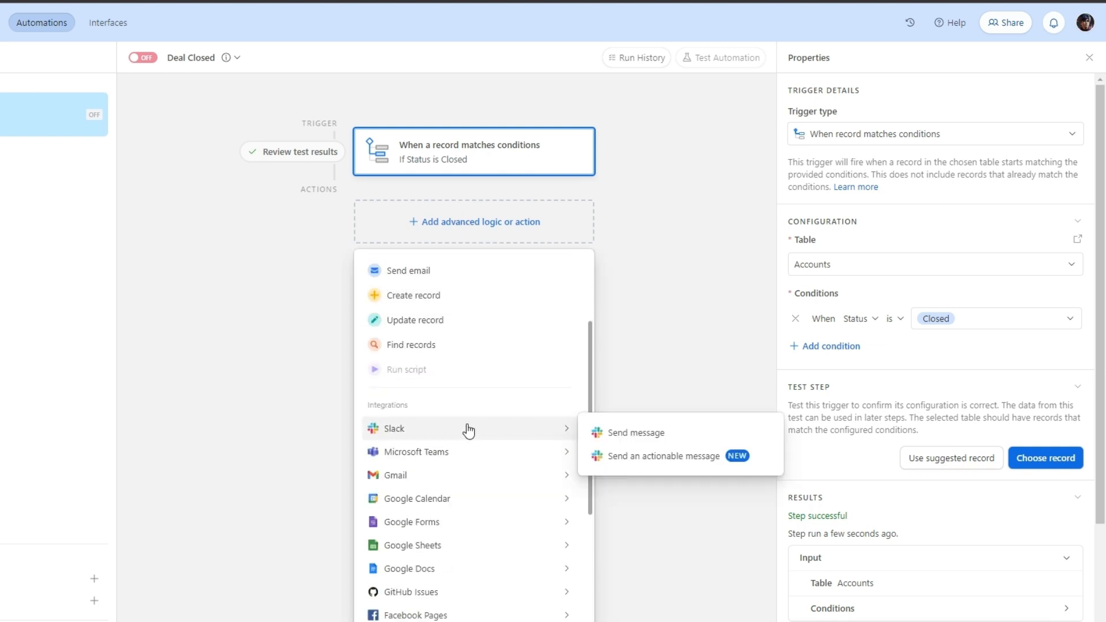
{"action": "left_click", "coordinate": [665, 441]}
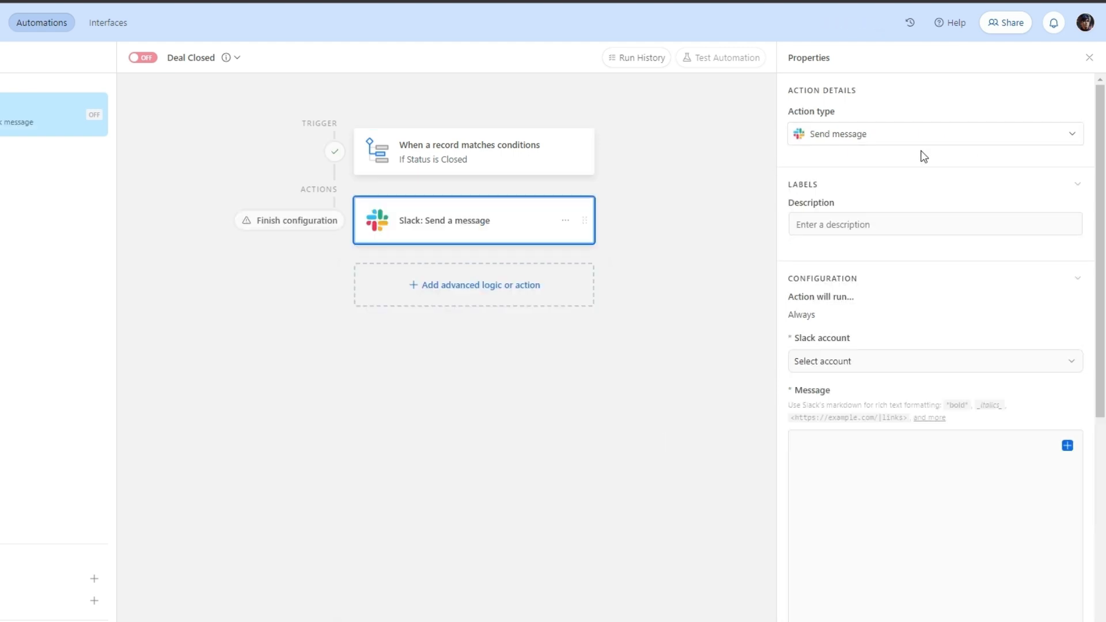
{"action": "left_click", "coordinate": [862, 224]}
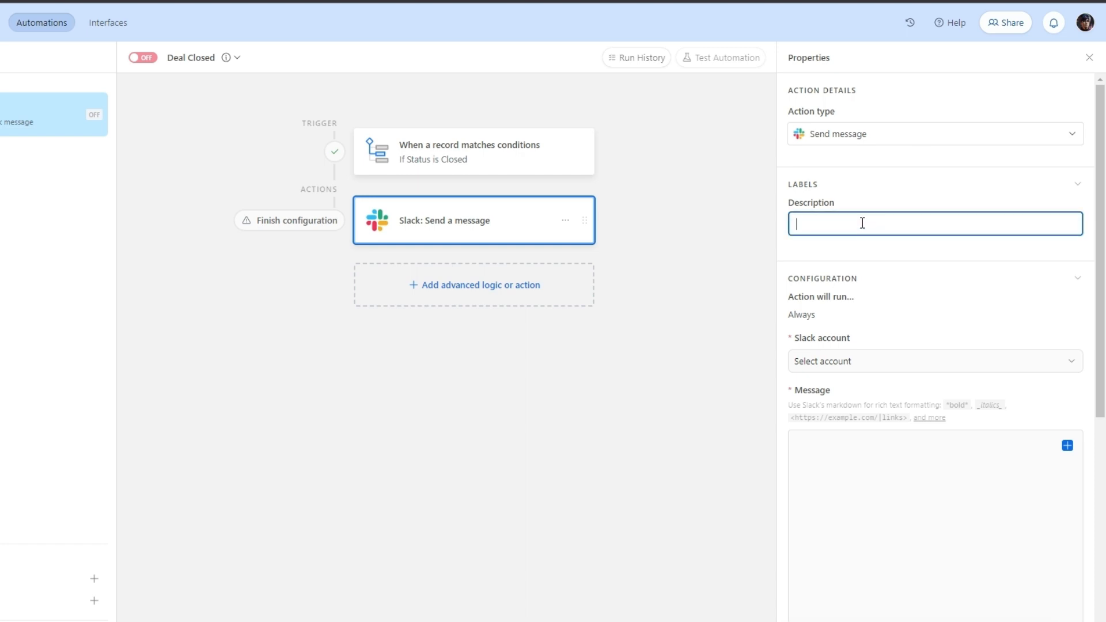
{"action": "type", "text": "Deal is "}
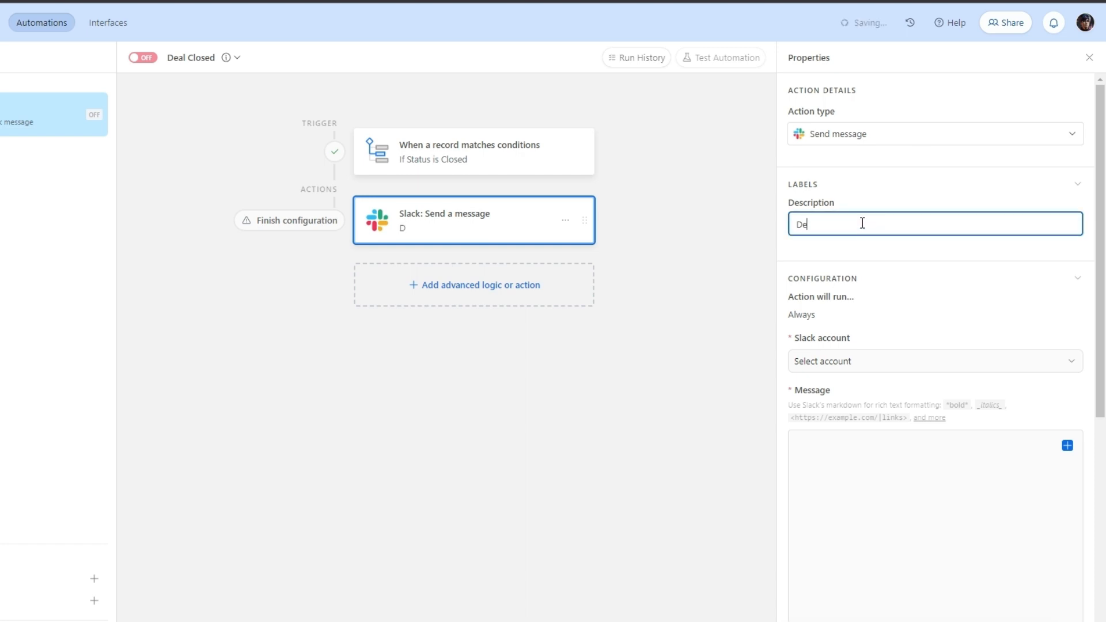
{"action": "type", "text": "closed"}
{"action": "scroll", "coordinate": [894, 311], "scroll_direction": "down", "scroll_amount": 3}
{"action": "left_click", "coordinate": [864, 225]}
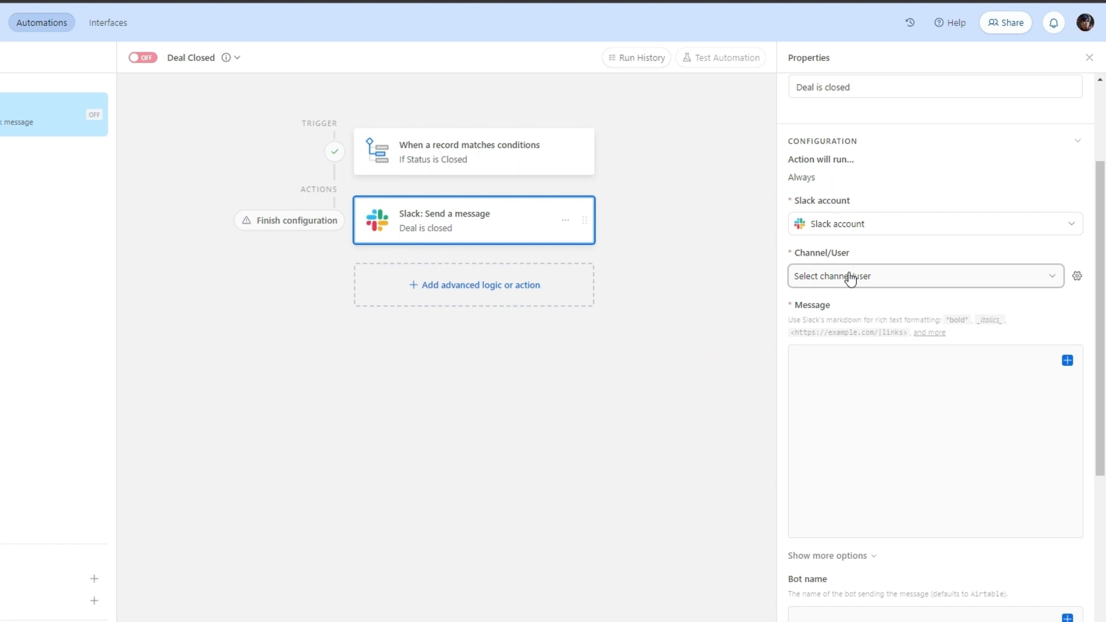
{"action": "scroll", "coordinate": [858, 387], "scroll_direction": "down", "scroll_amount": 2}
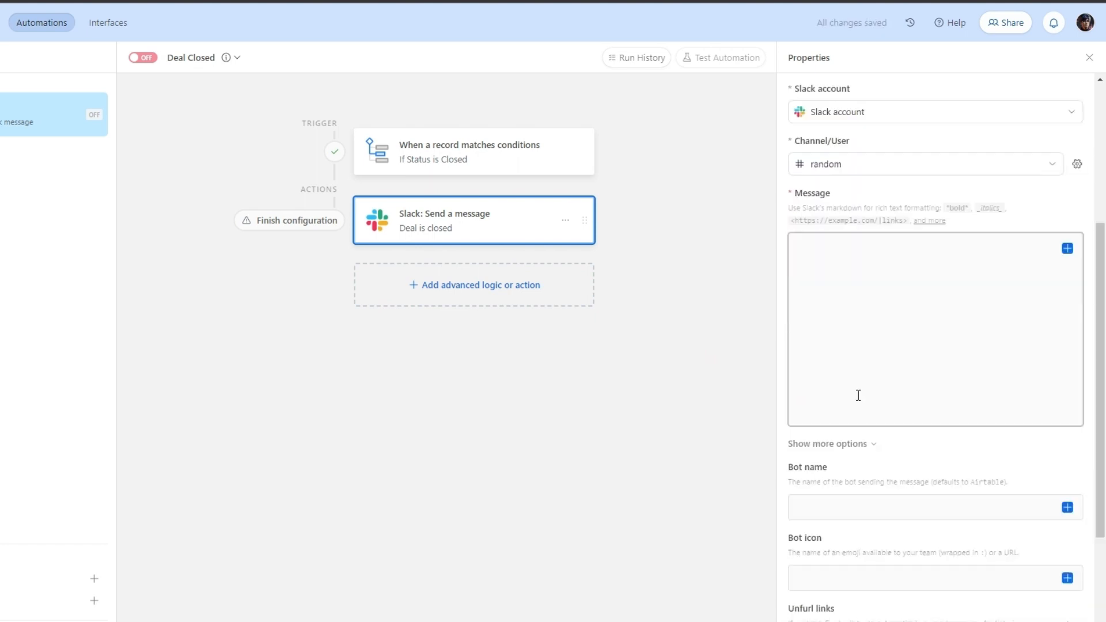
{"action": "left_click", "coordinate": [856, 386]}
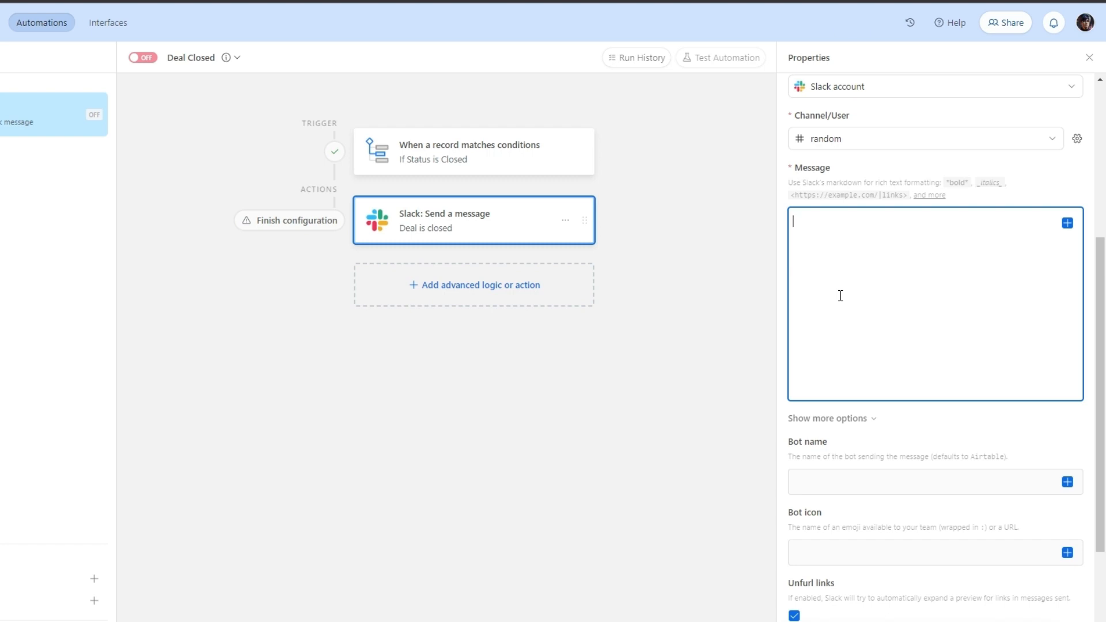
{"action": "type", "text": "We just closed a deal!! Deal with Company valued at Value is closed."}
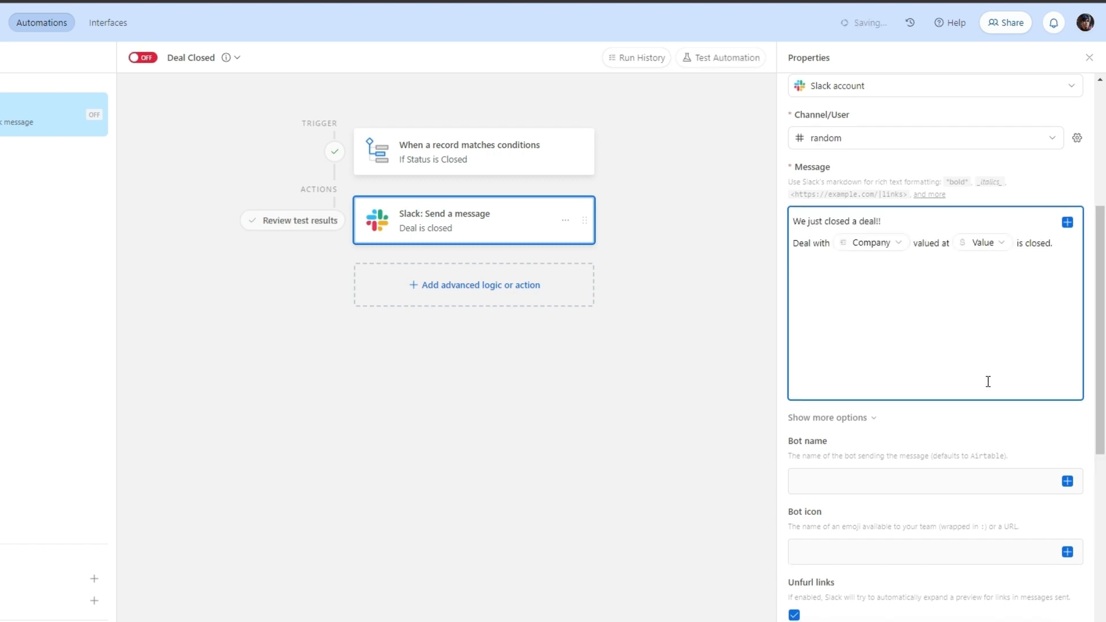
{"action": "scroll", "coordinate": [979, 392], "scroll_direction": "down", "scroll_amount": 5}
{"action": "left_click", "coordinate": [951, 401]}
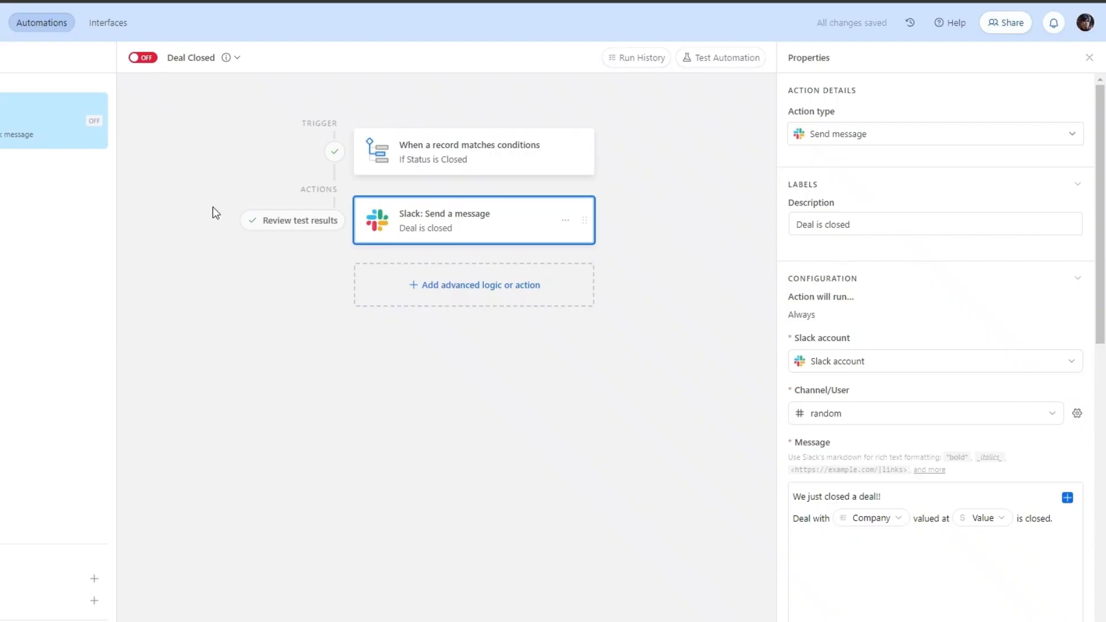
{"action": "scroll", "coordinate": [982, 495], "scroll_direction": "down", "scroll_amount": 8}
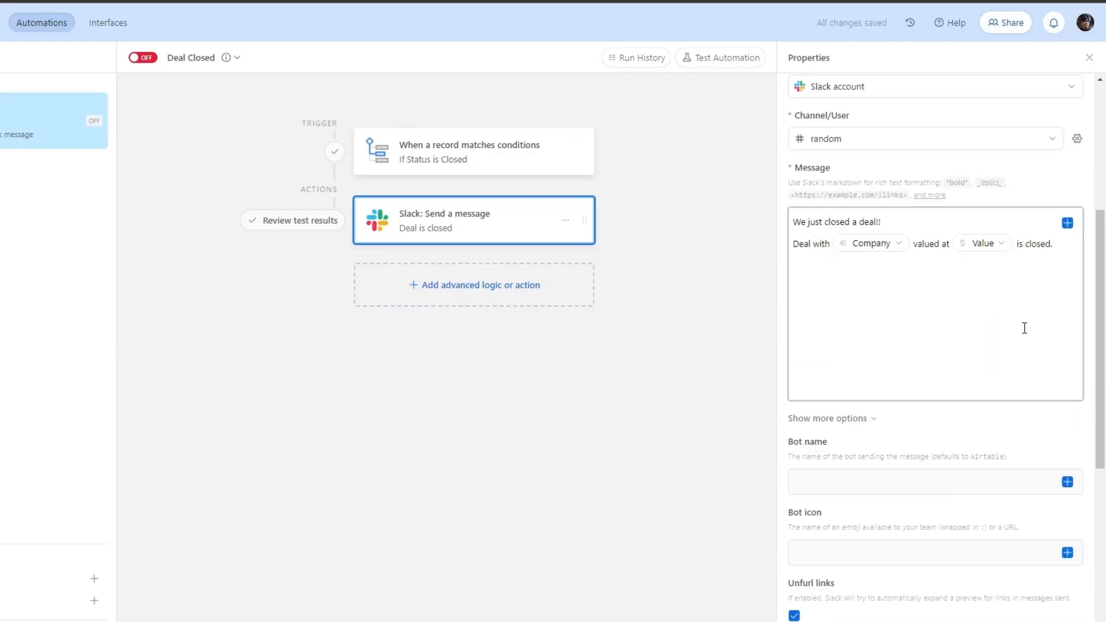
{"action": "scroll", "coordinate": [1027, 367], "scroll_direction": "up", "scroll_amount": 3}
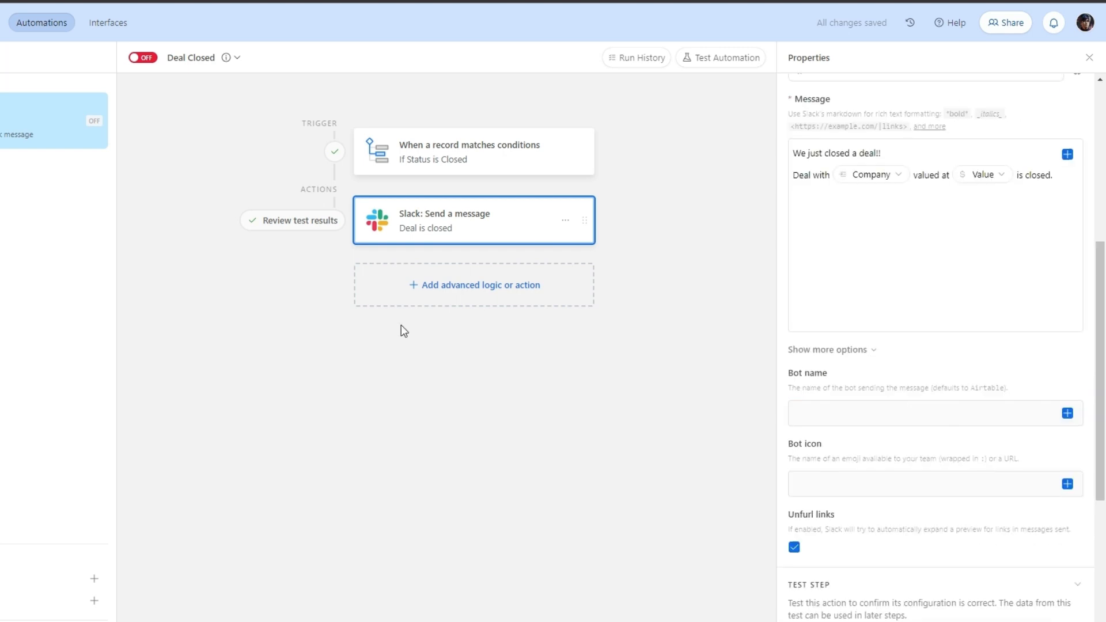
Turn the Deal Closed automation on and set the Champs deal Status to Closed.
{"action": "left_click", "coordinate": [134, 60]}
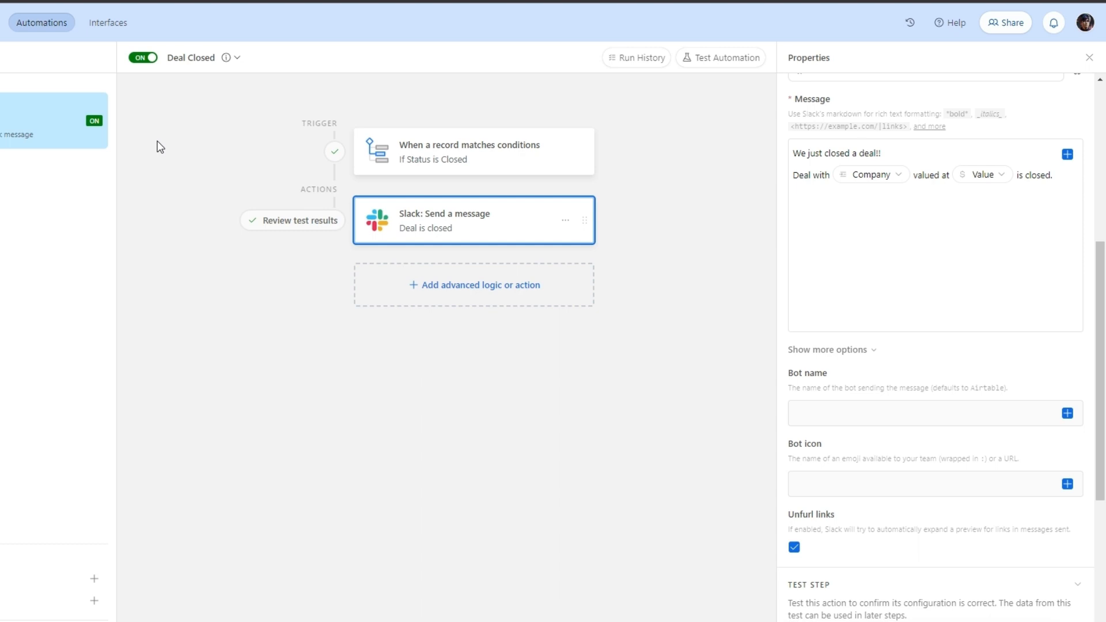
{"action": "left_click", "coordinate": [1, 23]}
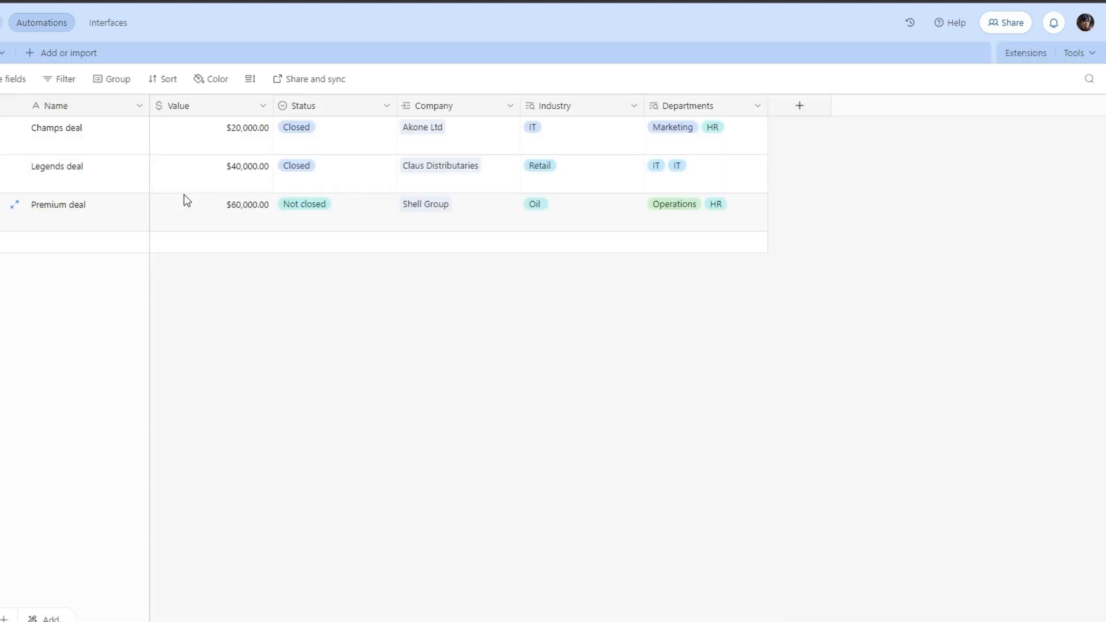
{"action": "left_click", "coordinate": [323, 146]}
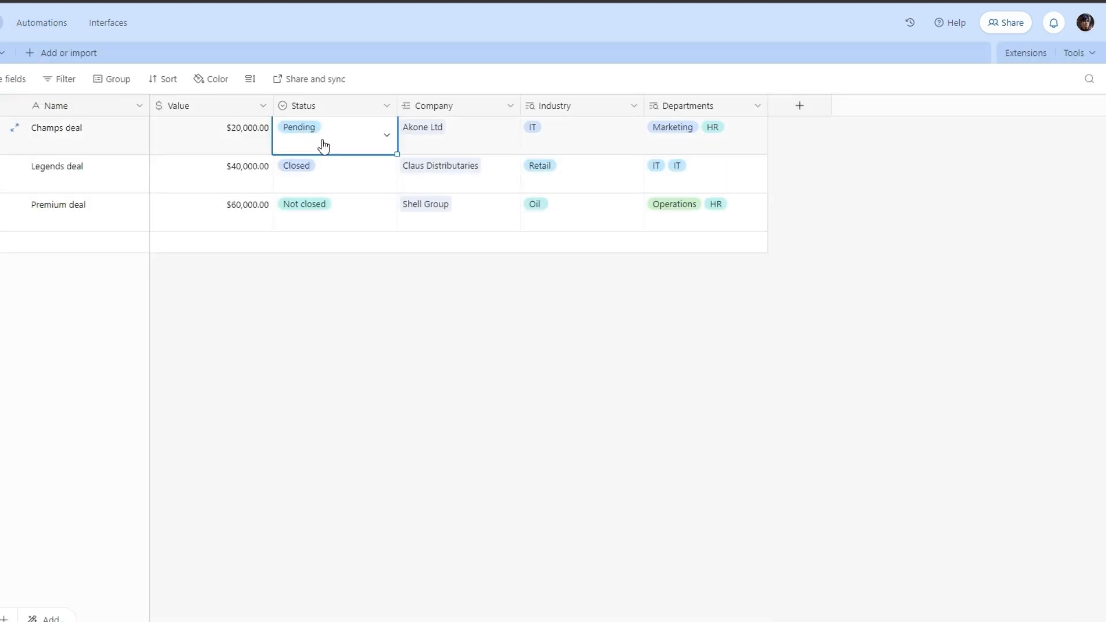
{"action": "left_click", "coordinate": [310, 136]}
{"action": "left_click", "coordinate": [314, 195]}
{"action": "left_click", "coordinate": [389, 292]}
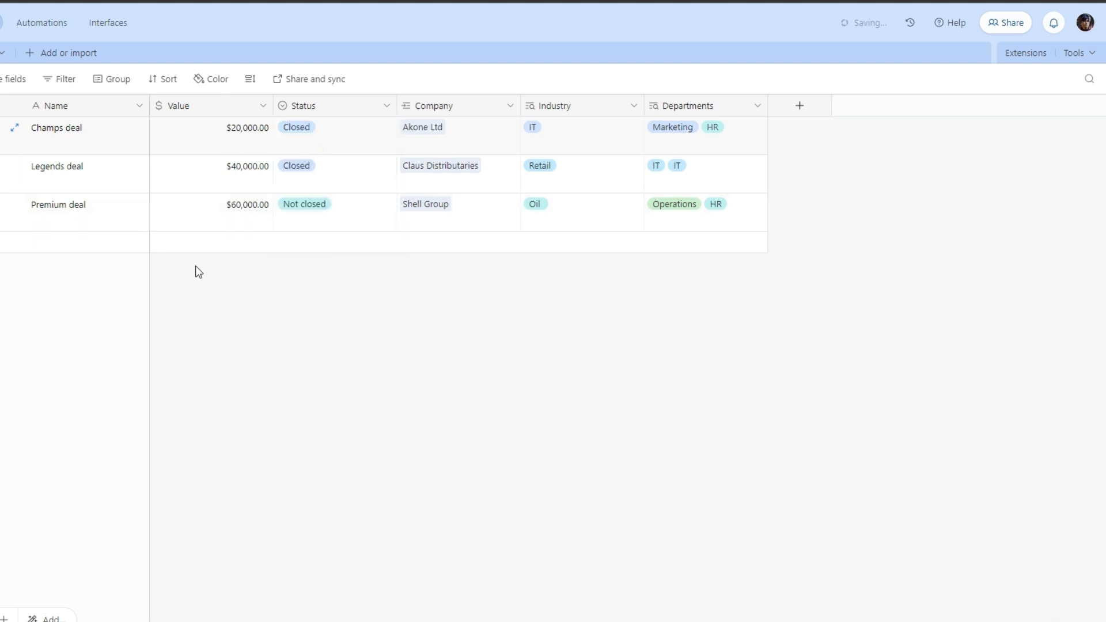
Check the automation's run history, then set the Premium deal Status to Closed.
{"action": "left_click", "coordinate": [41, 23]}
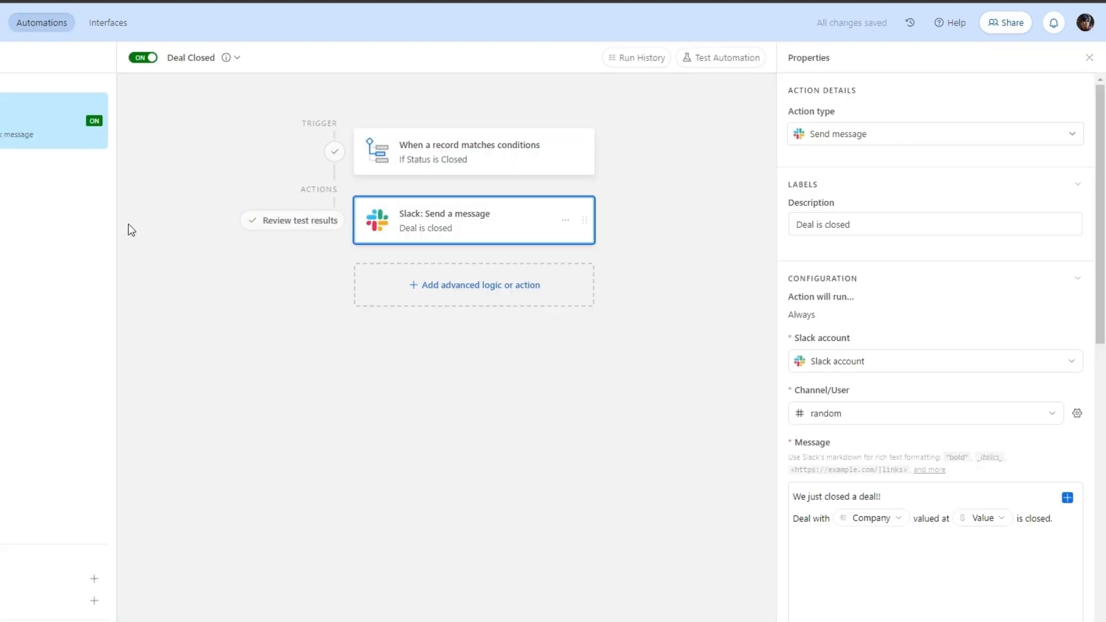
{"action": "left_click", "coordinate": [632, 58]}
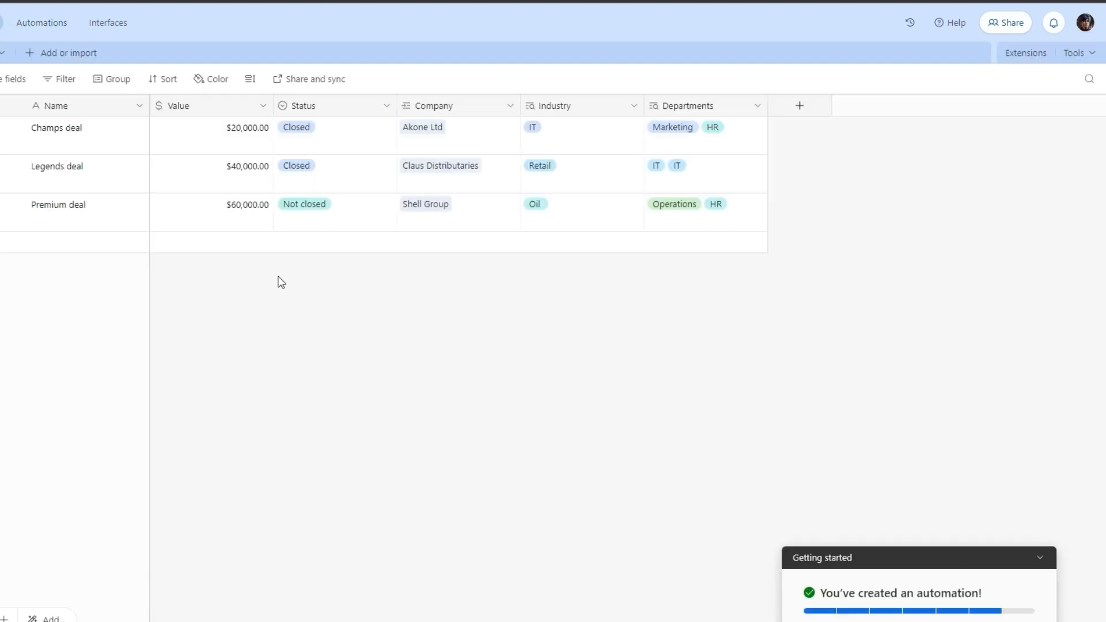
{"action": "left_click", "coordinate": [322, 225]}
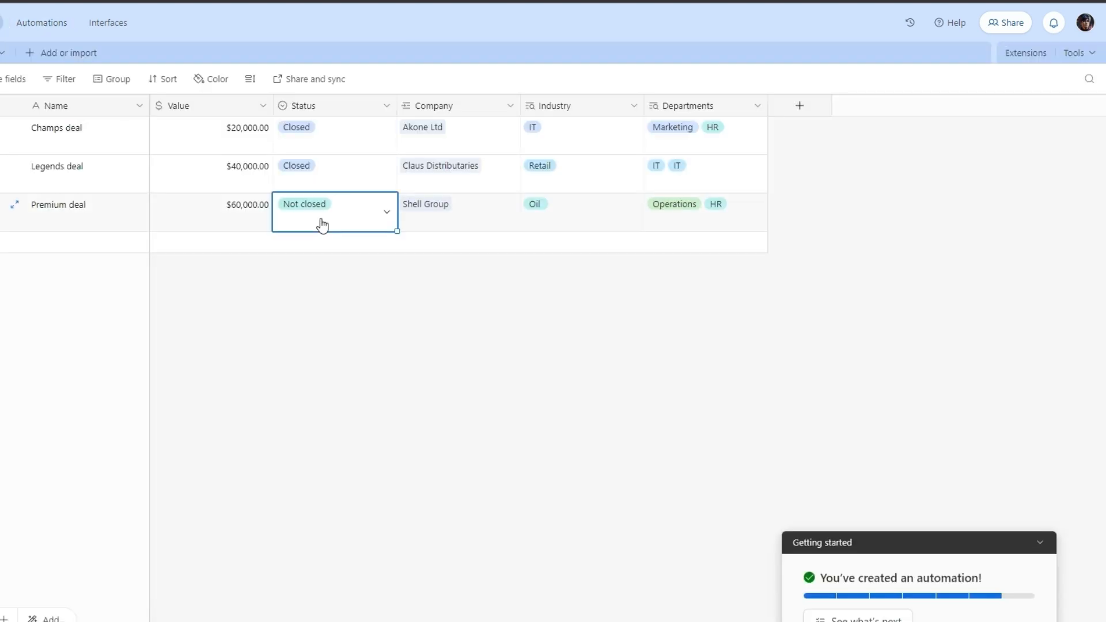
{"action": "left_click", "coordinate": [316, 207]}
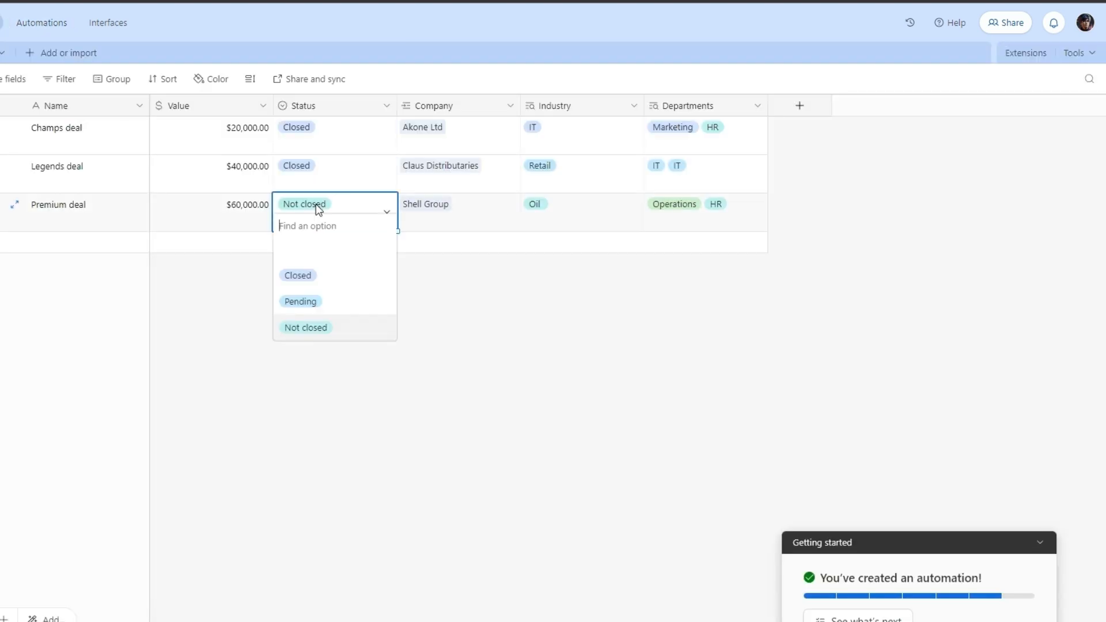
{"action": "left_click", "coordinate": [310, 276]}
{"action": "left_click", "coordinate": [31, 29]}
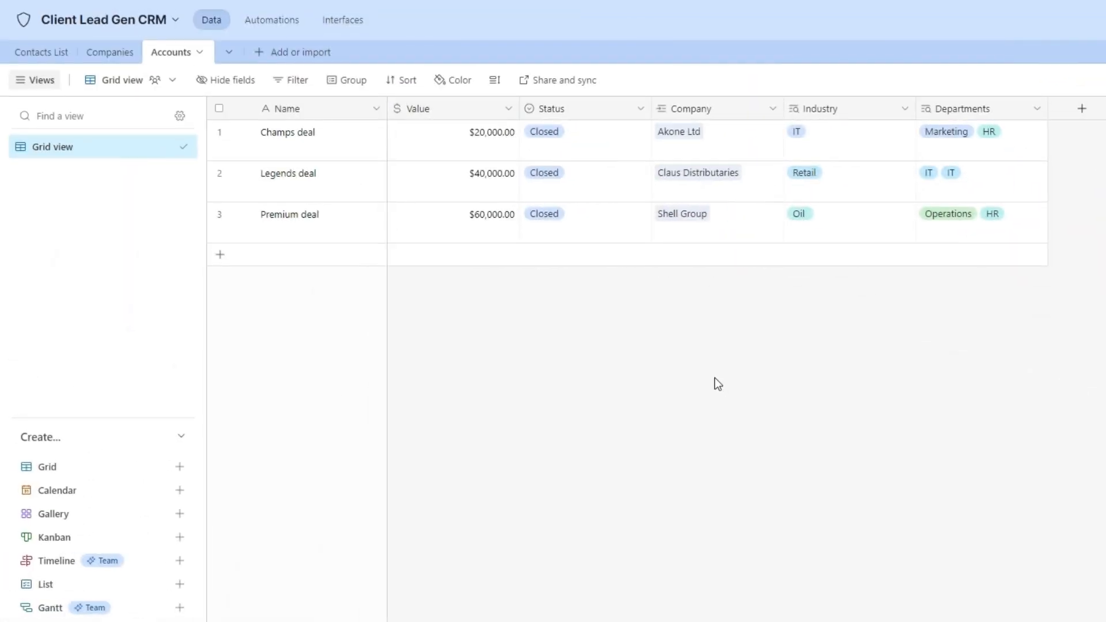
Review the base's link and public sharing options, then give the email invitee Editor access.
{"action": "left_click", "coordinate": [1003, 19]}
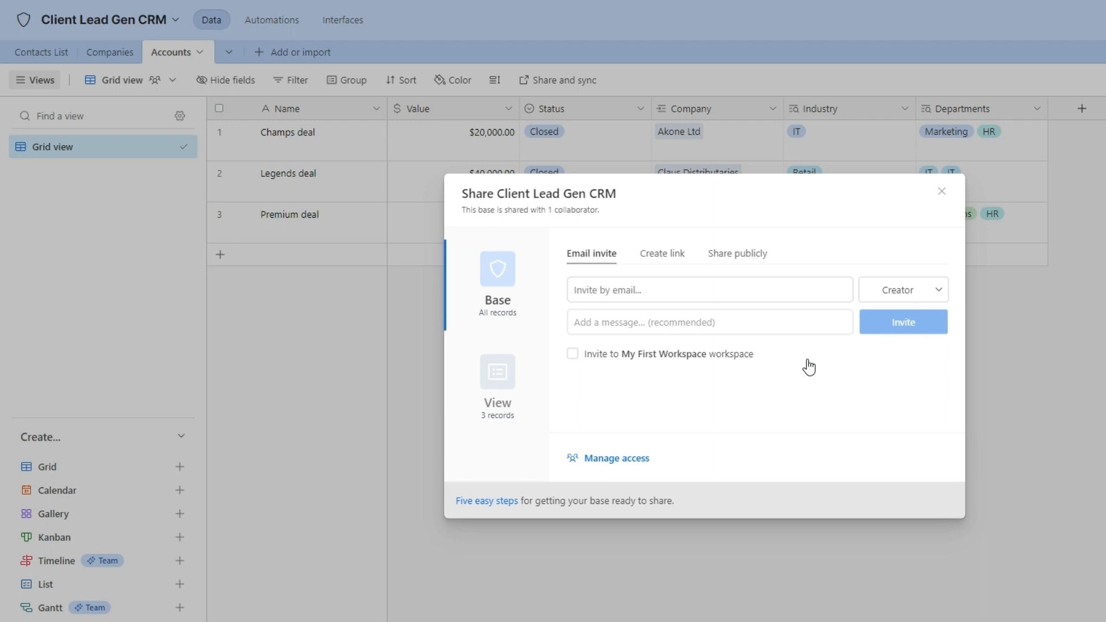
{"action": "left_click", "coordinate": [659, 268]}
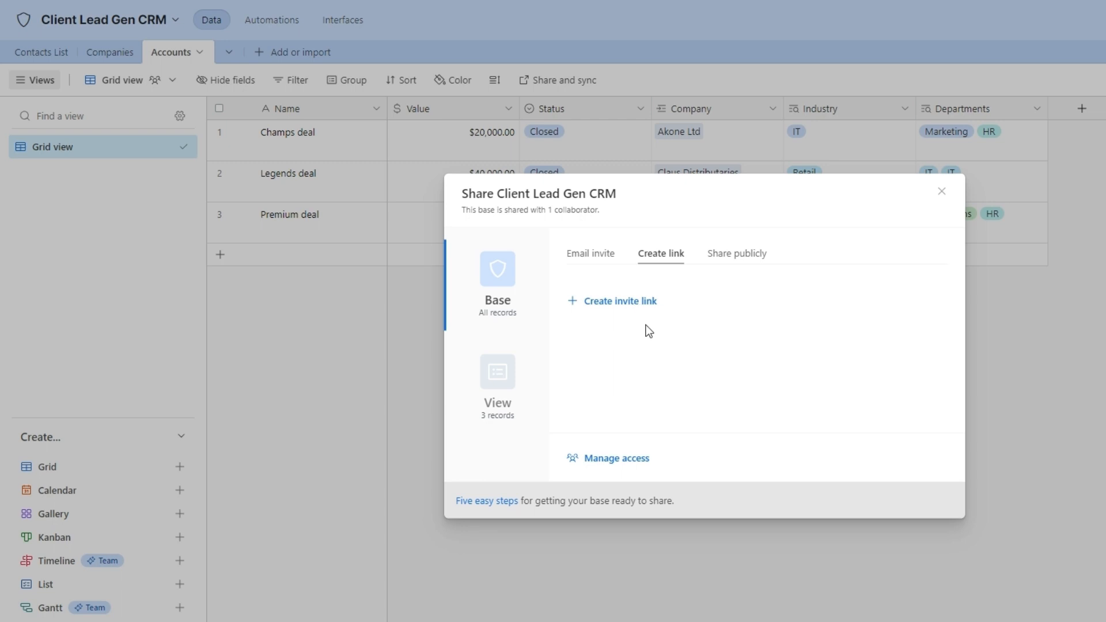
{"action": "left_click", "coordinate": [721, 257]}
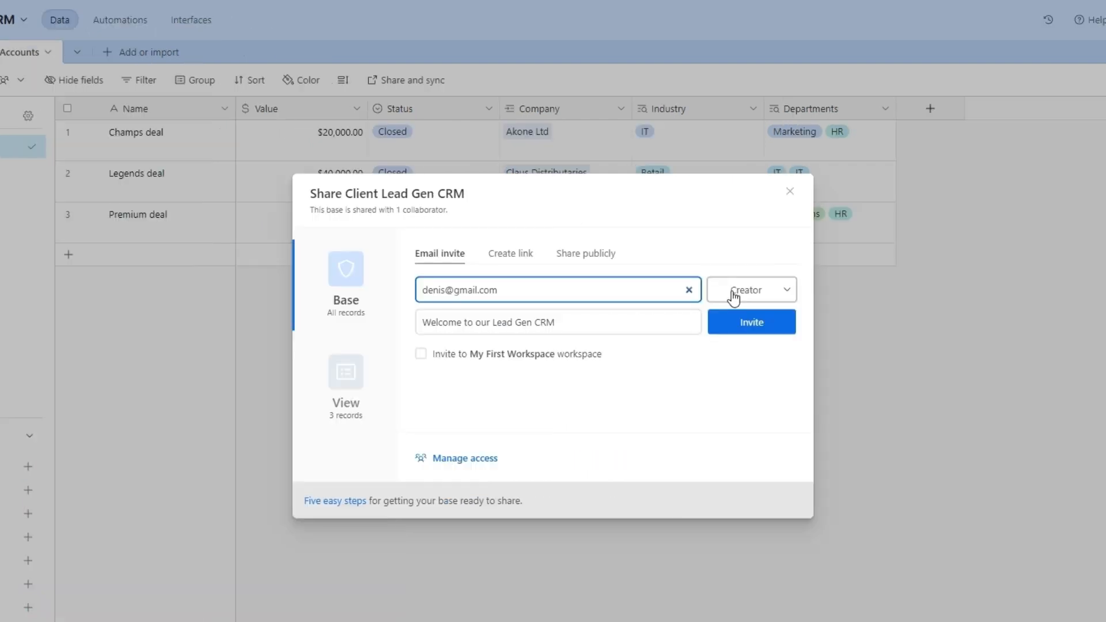
{"action": "left_click", "coordinate": [887, 293]}
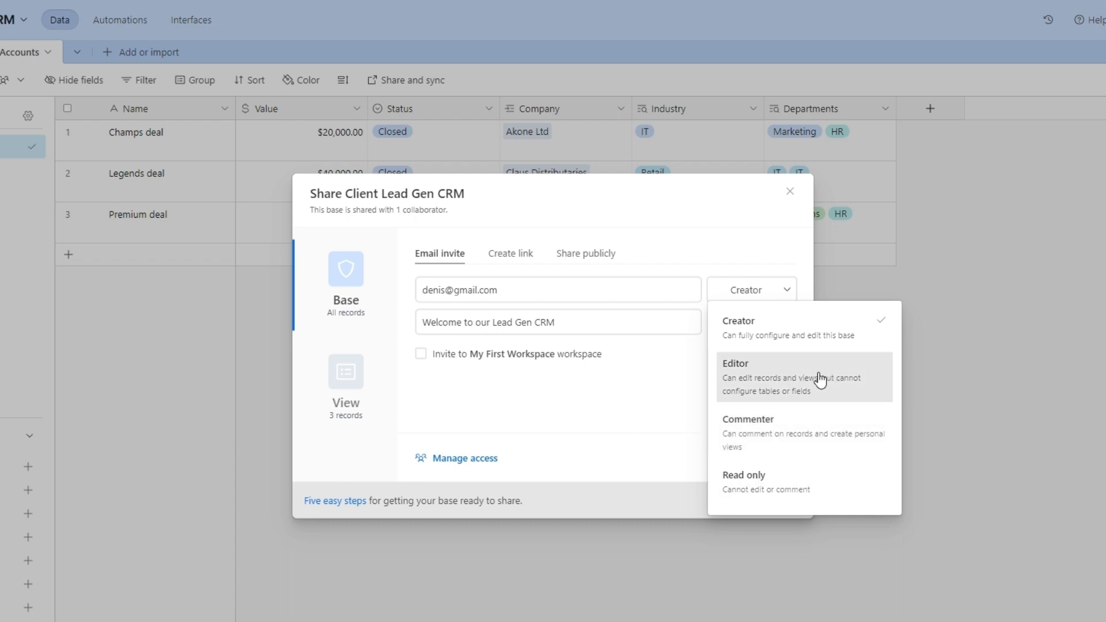
{"action": "left_click", "coordinate": [790, 382]}
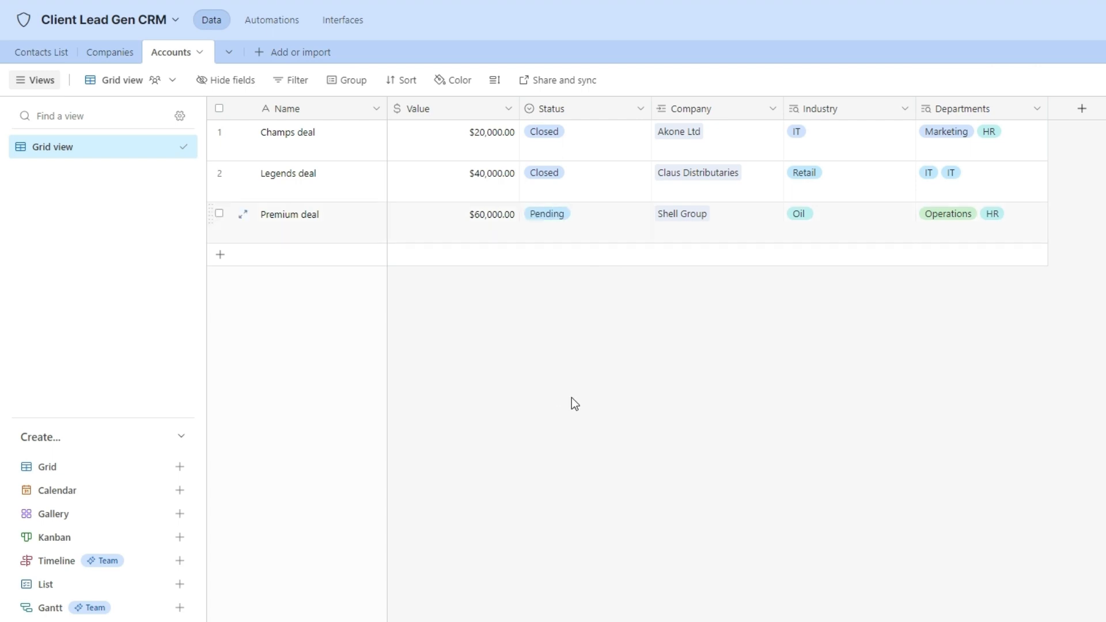
Create a new grid view named 'Deals Closed'.
{"action": "left_click", "coordinate": [89, 470]}
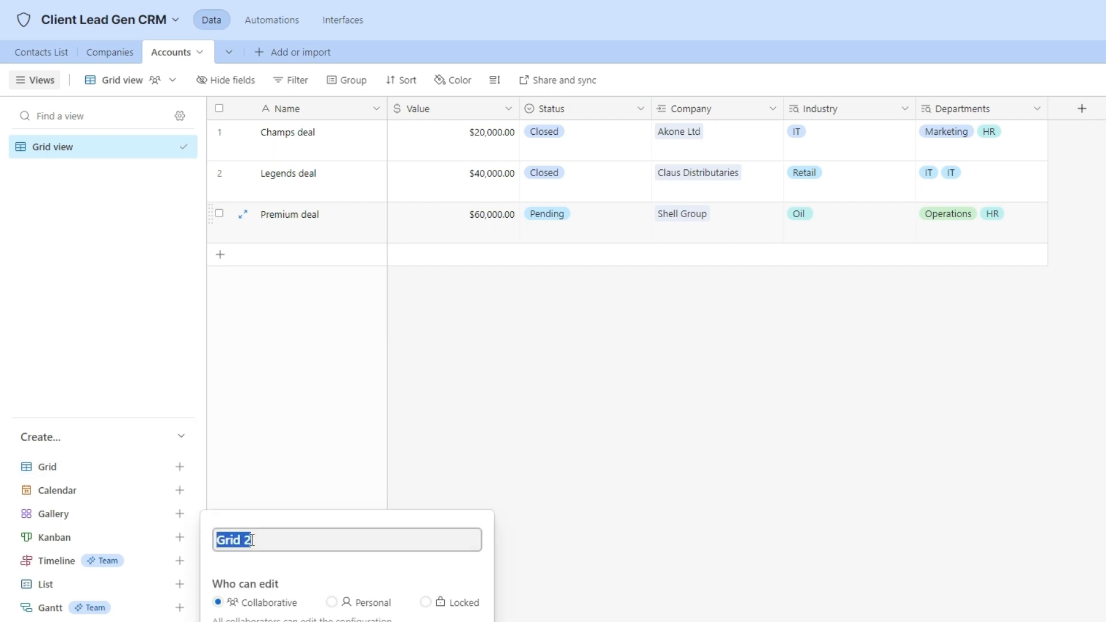
{"action": "type", "text": "Deals Closed"}
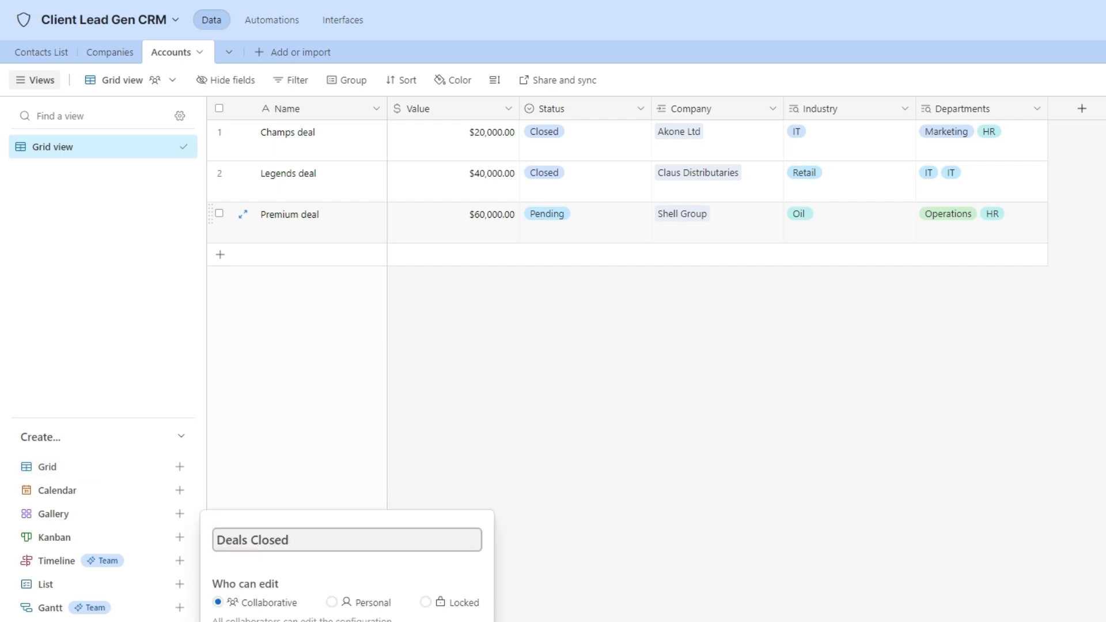
{"action": "key", "text": "Return"}
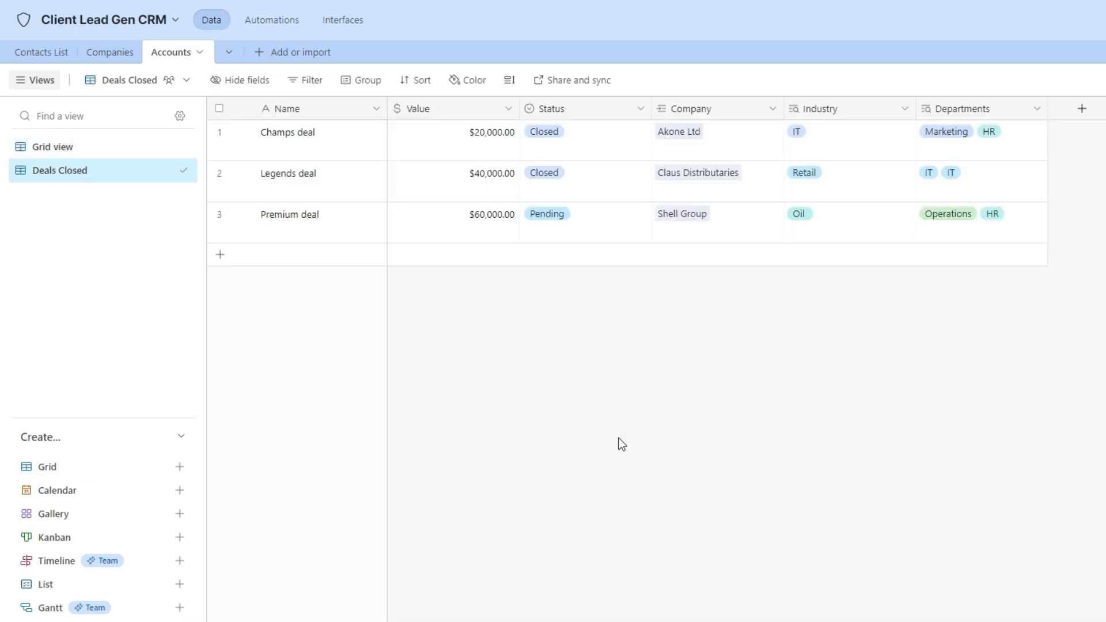
Filter the view to Status is Closed and create a shareable link to it.
{"action": "left_click", "coordinate": [310, 81]}
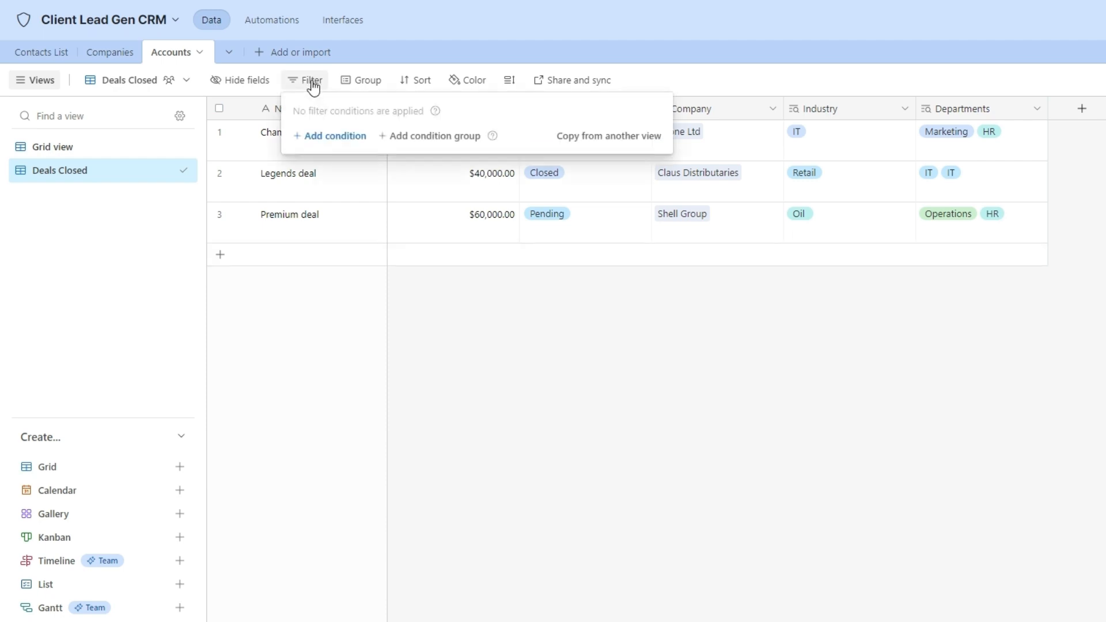
{"action": "left_click", "coordinate": [347, 139]}
{"action": "left_click", "coordinate": [382, 139]}
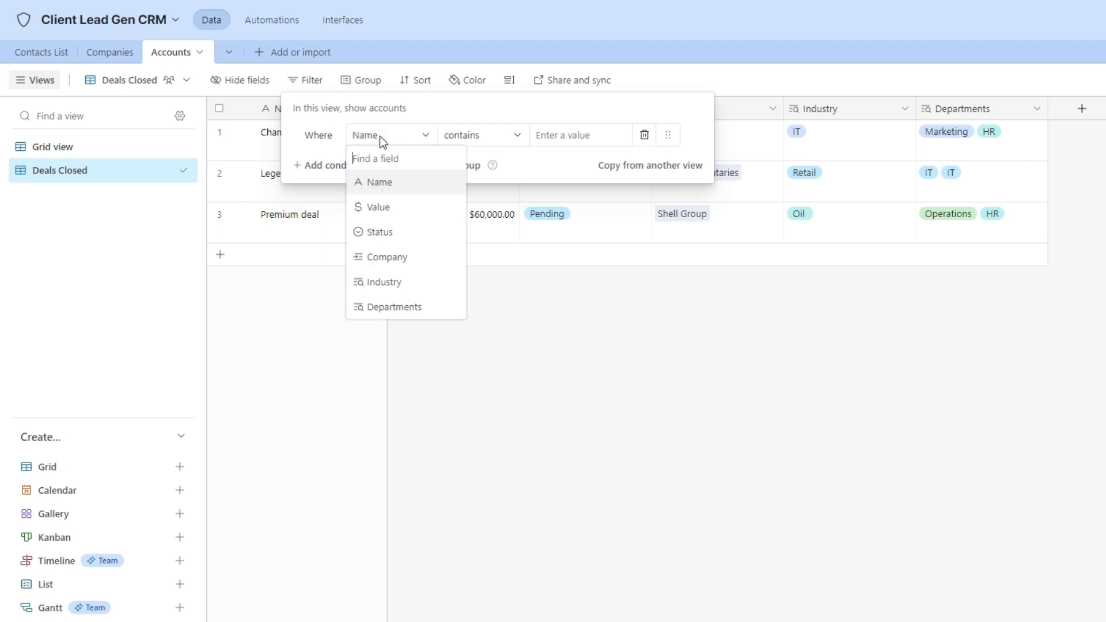
{"action": "left_click", "coordinate": [403, 232]}
{"action": "left_click", "coordinate": [582, 138]}
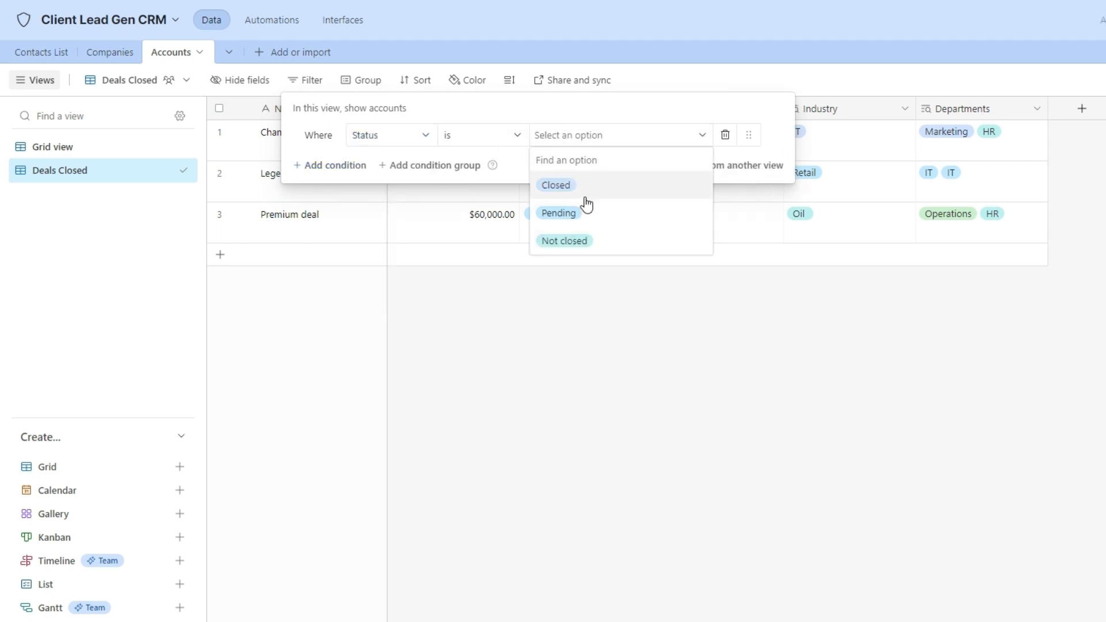
{"action": "left_click", "coordinate": [586, 184]}
{"action": "left_click", "coordinate": [704, 281]}
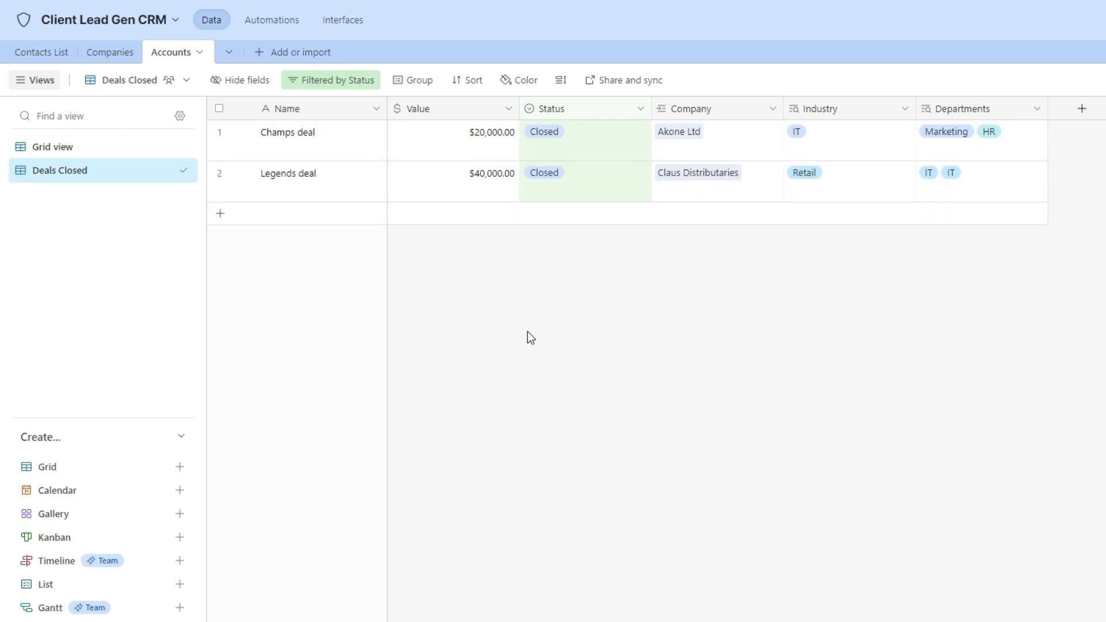
{"action": "left_click", "coordinate": [642, 83]}
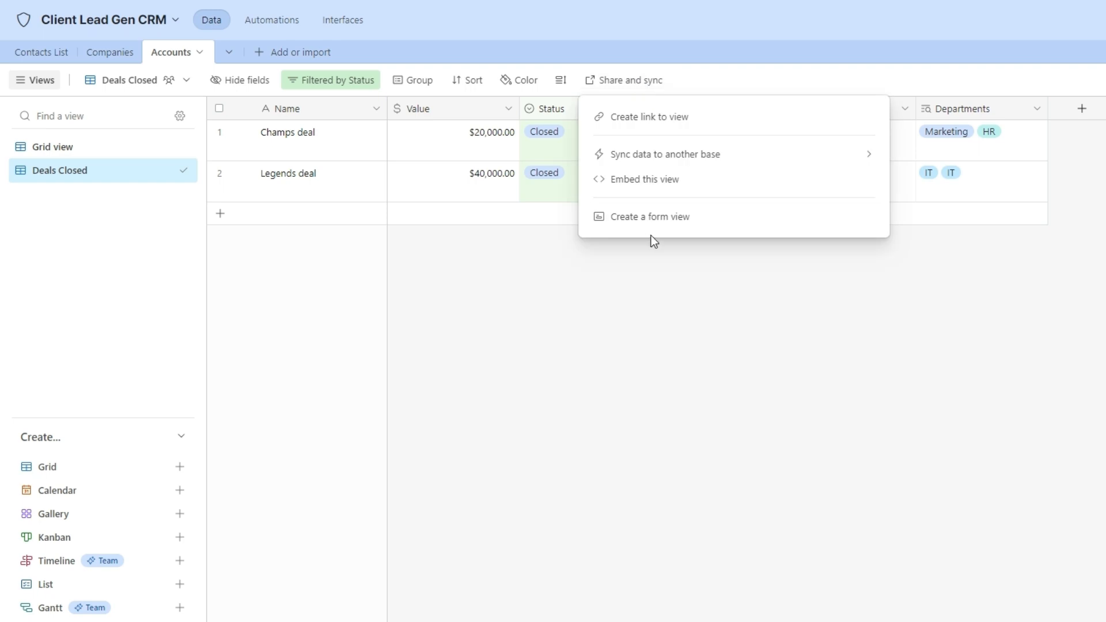
{"action": "left_click", "coordinate": [702, 119]}
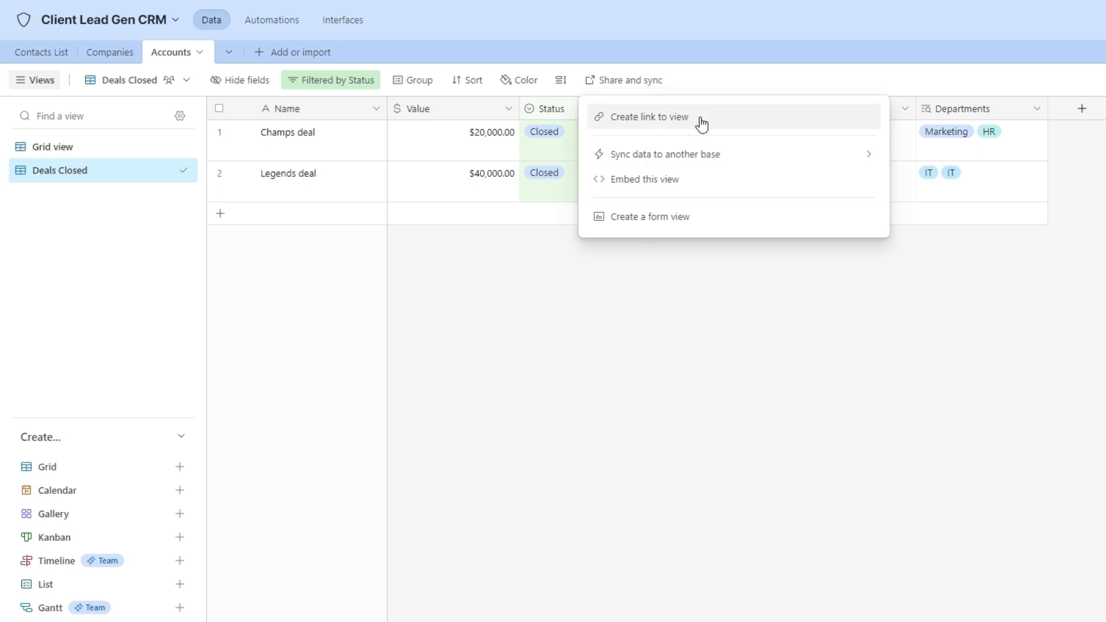
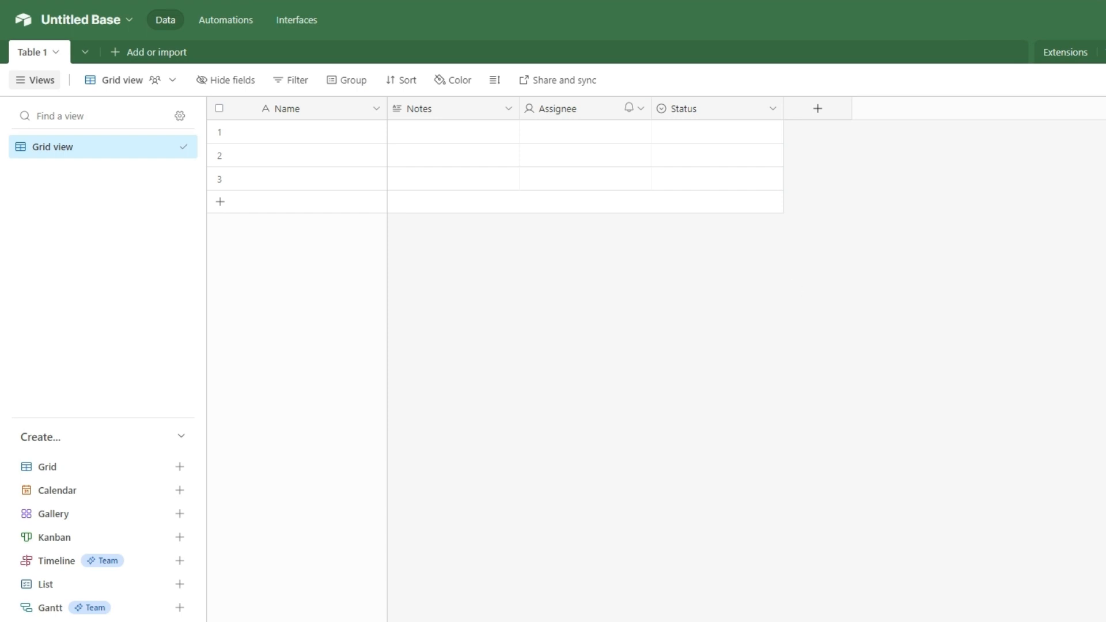
Allow the Accounts grid view's data to sync to other bases and copy its shared view link.
{"action": "left_click", "coordinate": [124, 20]}
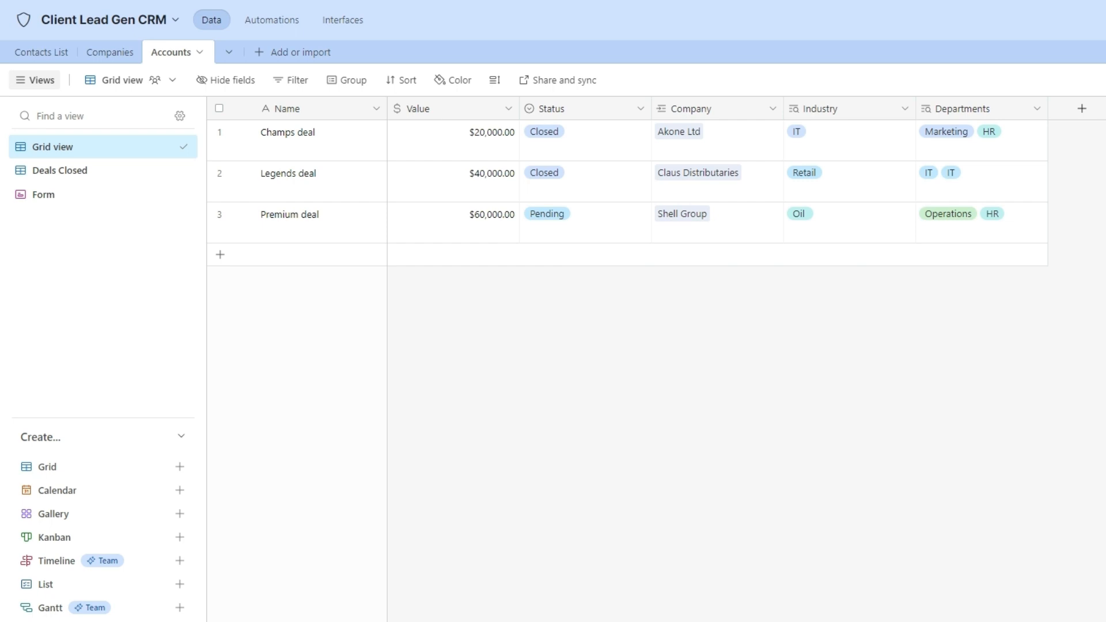
{"action": "left_click", "coordinate": [567, 85]}
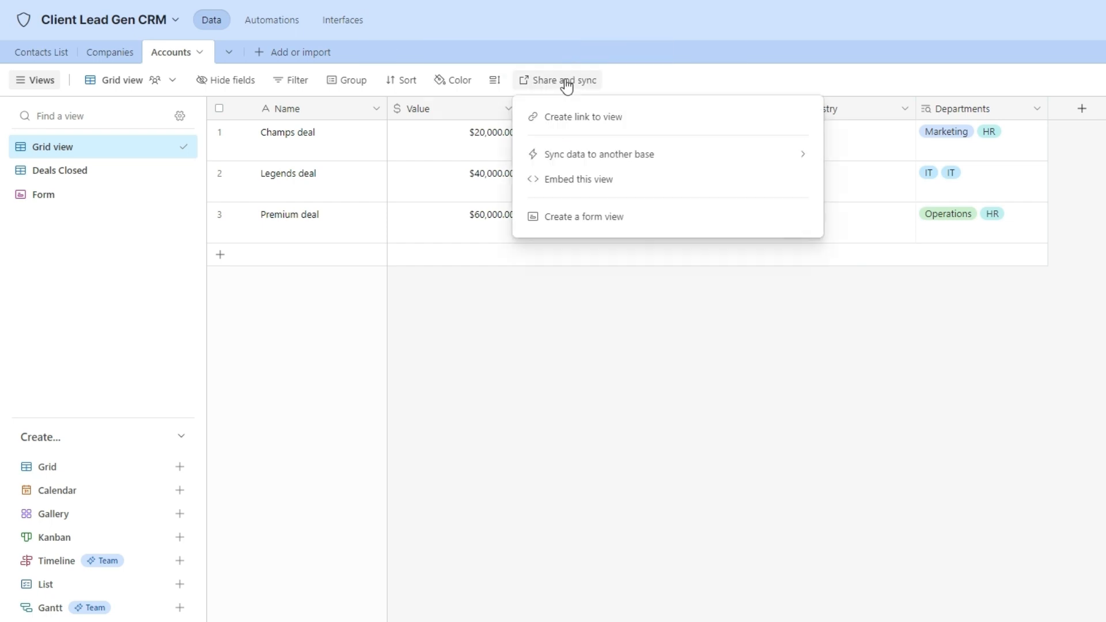
{"action": "left_click", "coordinate": [622, 166]}
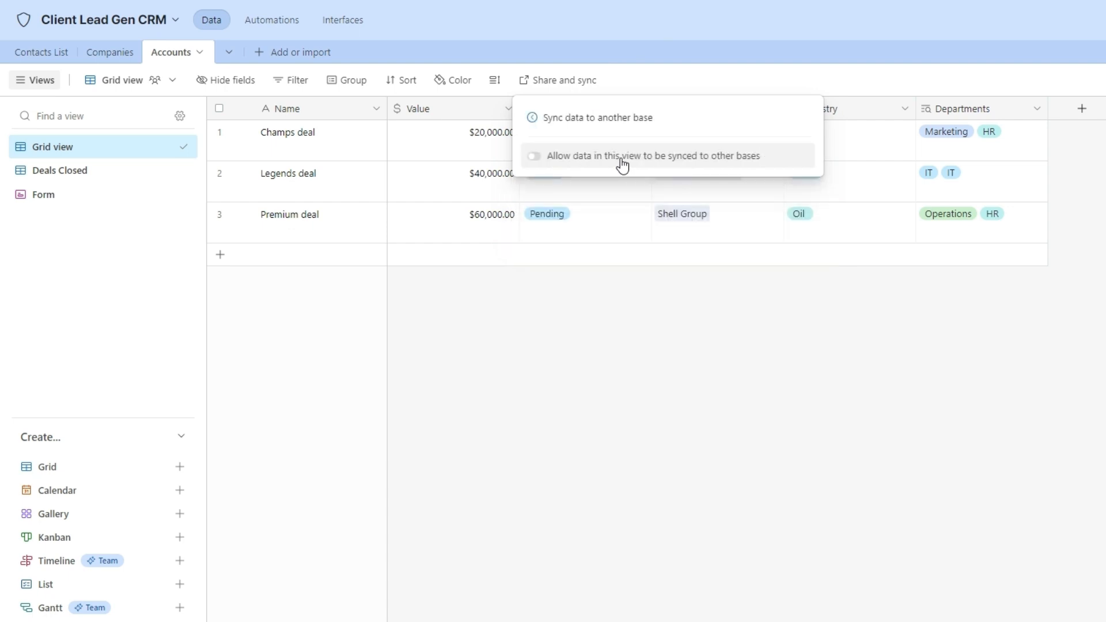
{"action": "left_click", "coordinate": [535, 157]}
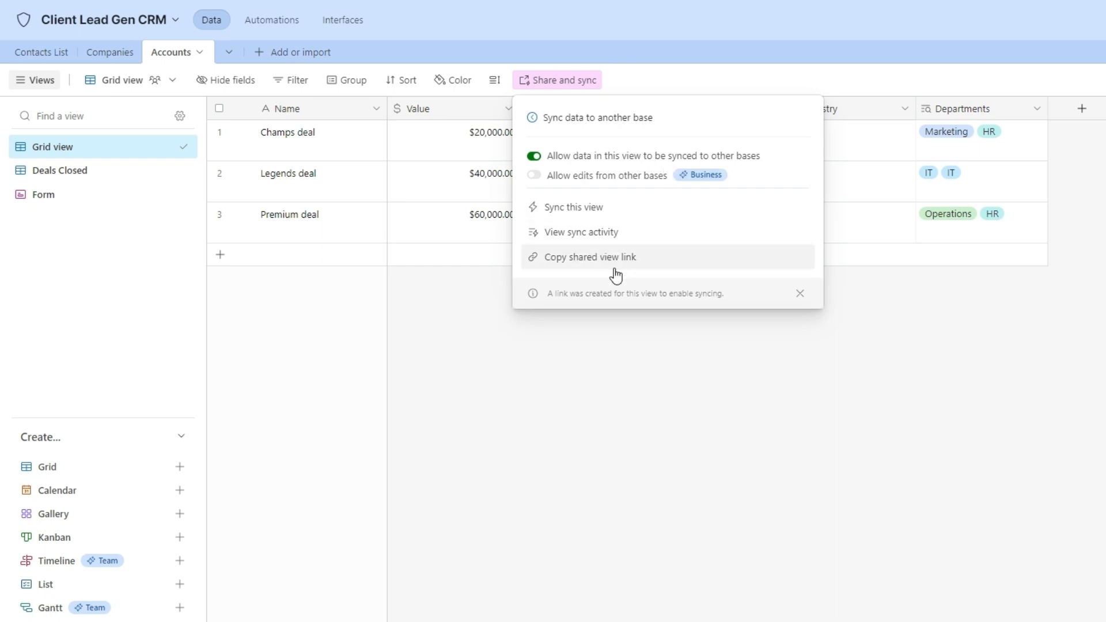
{"action": "left_click", "coordinate": [616, 259]}
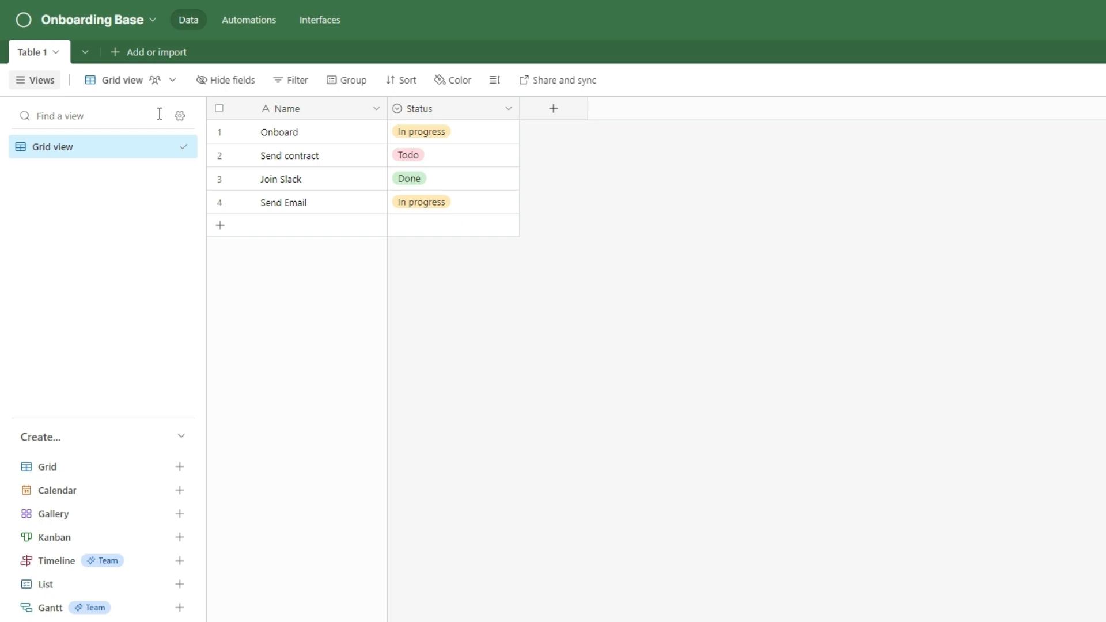
Create a Deals Closed table synced from the pasted shared CRM view link, keeping all fields.
{"action": "left_click", "coordinate": [117, 53]}
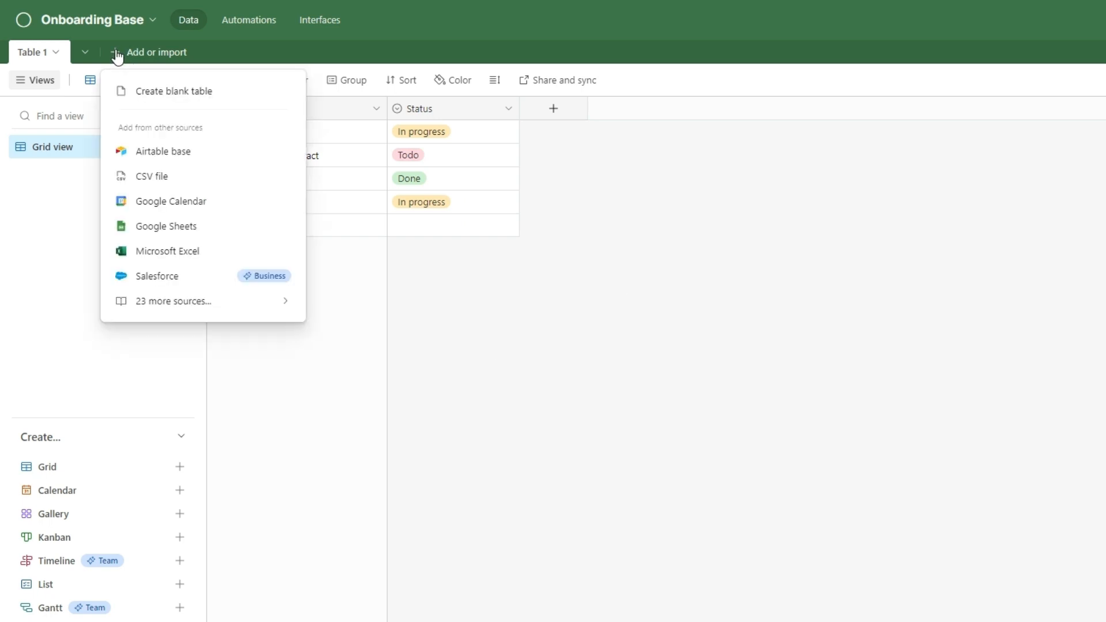
{"action": "left_click", "coordinate": [187, 163]}
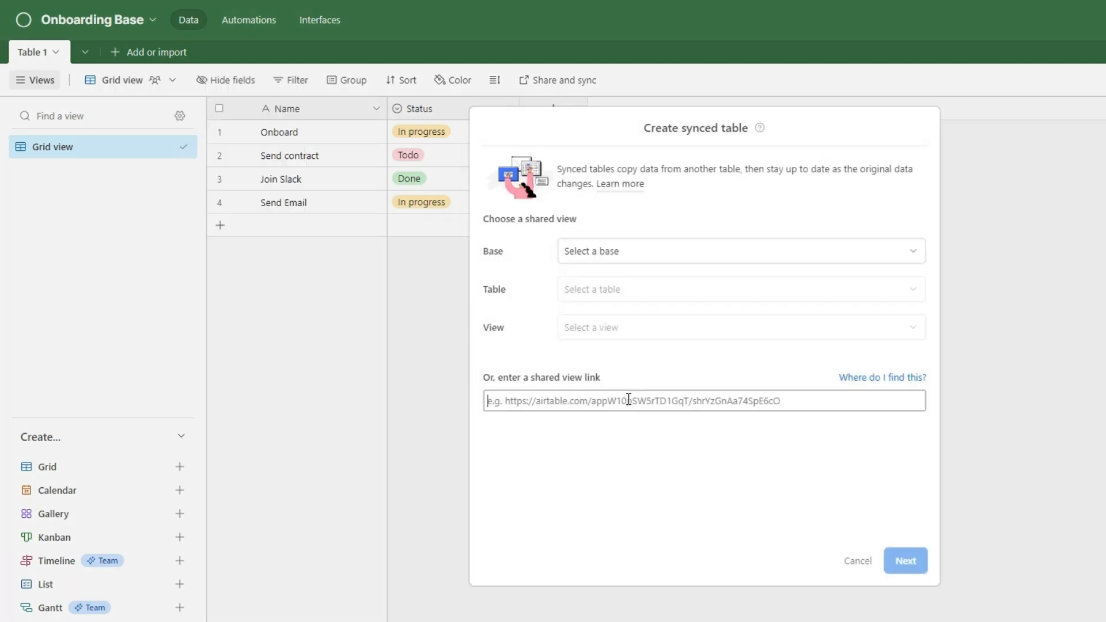
{"action": "key", "text": "ctrl+v"}
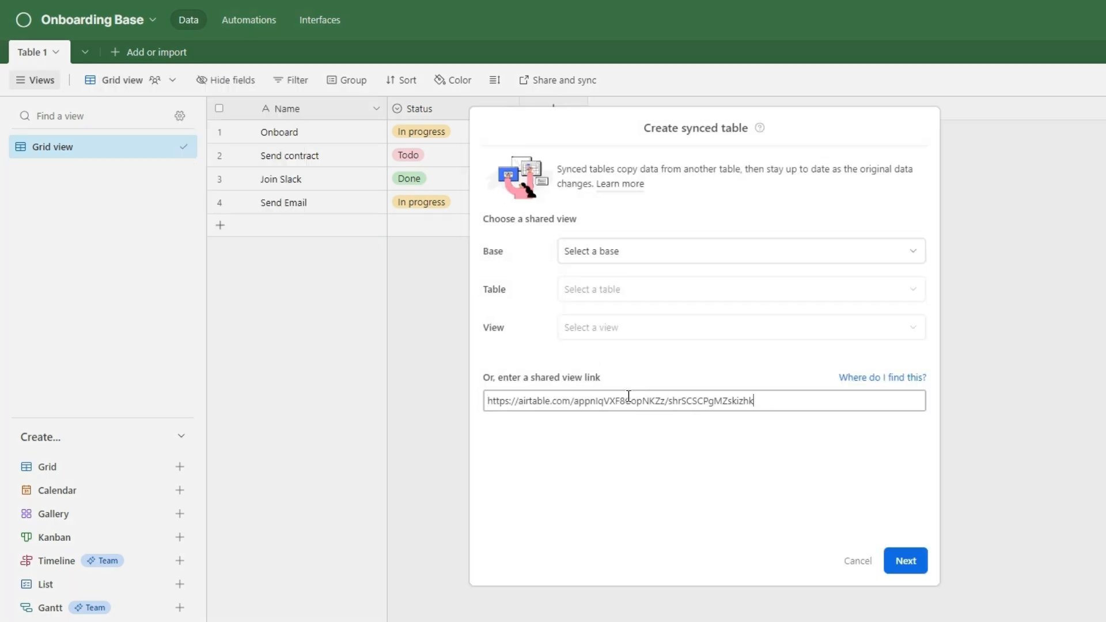
{"action": "left_click", "coordinate": [906, 560]}
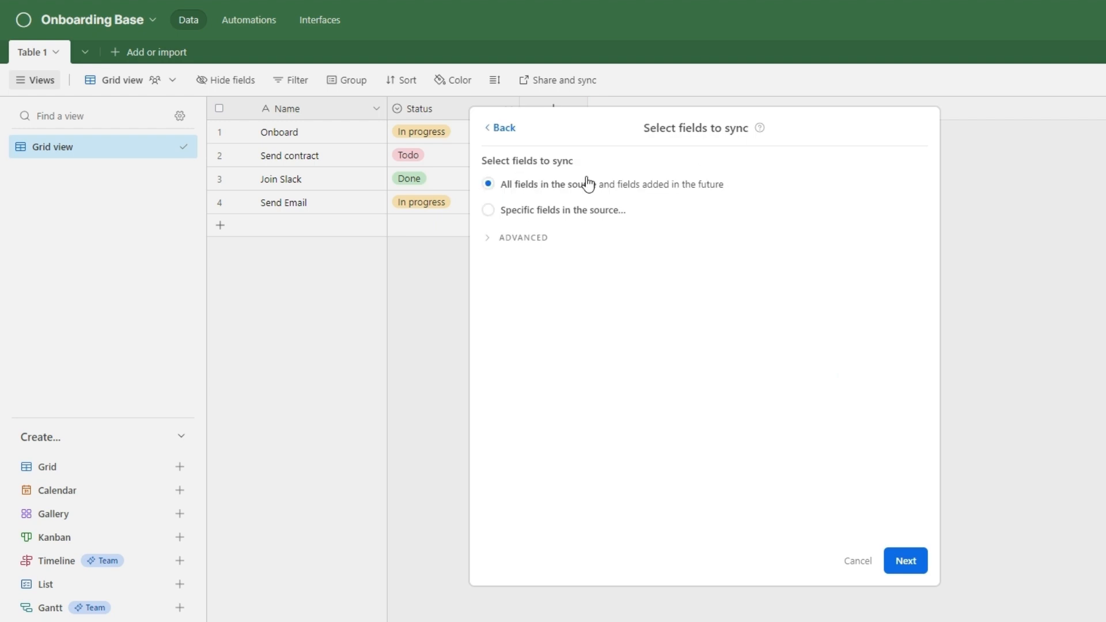
{"action": "left_click", "coordinate": [903, 563]}
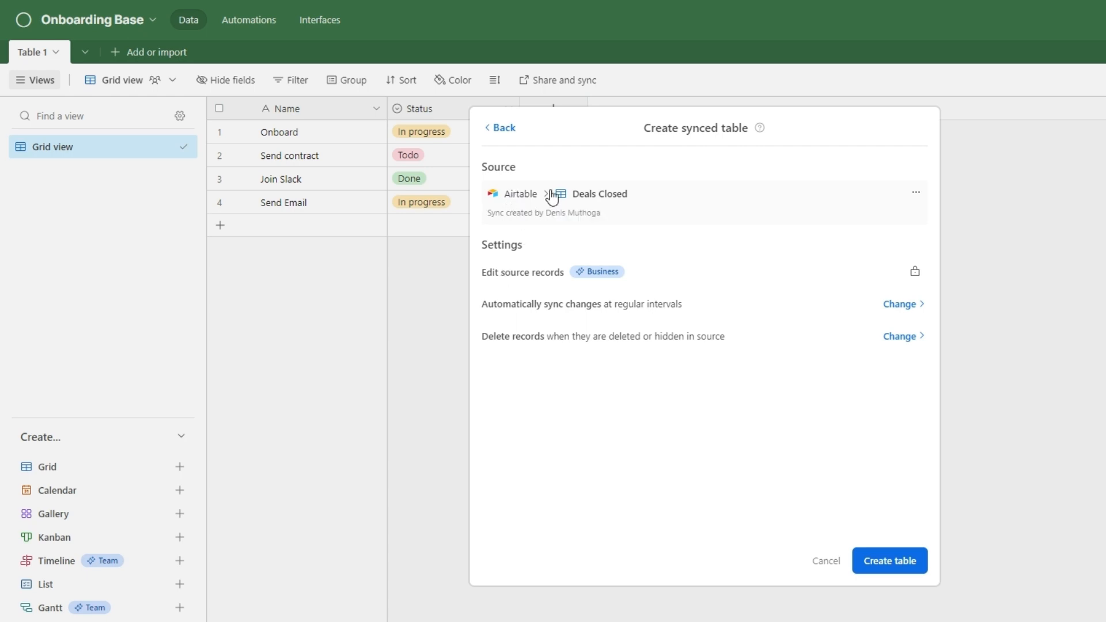
{"action": "left_click", "coordinate": [901, 570]}
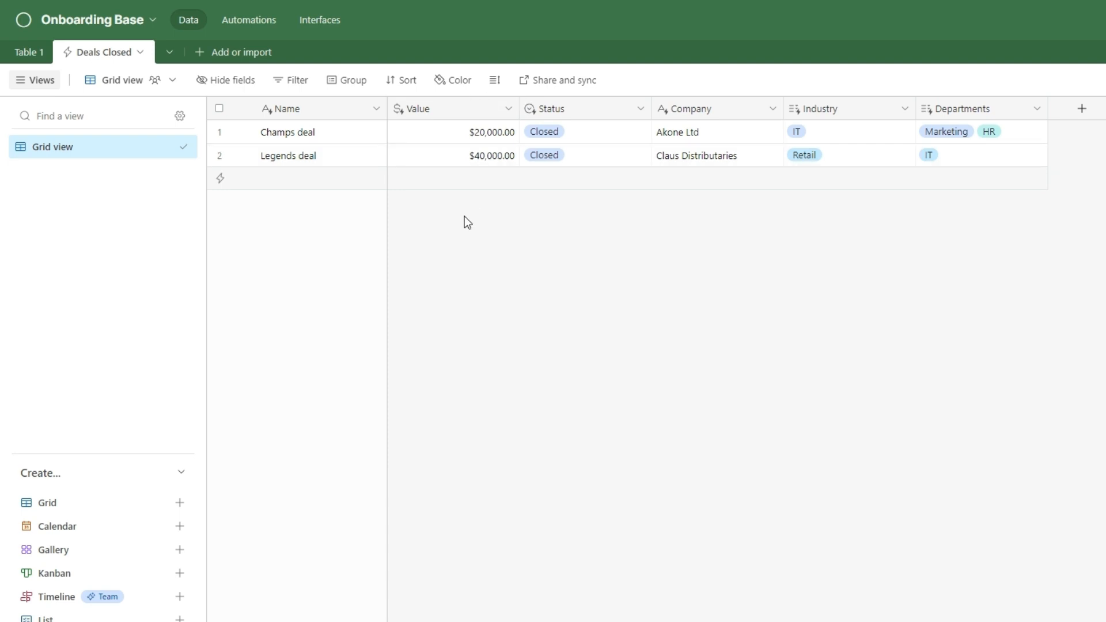
Set the Deals Closed table's row height to Medium.
{"action": "left_click", "coordinate": [496, 81]}
{"action": "left_click", "coordinate": [519, 150]}
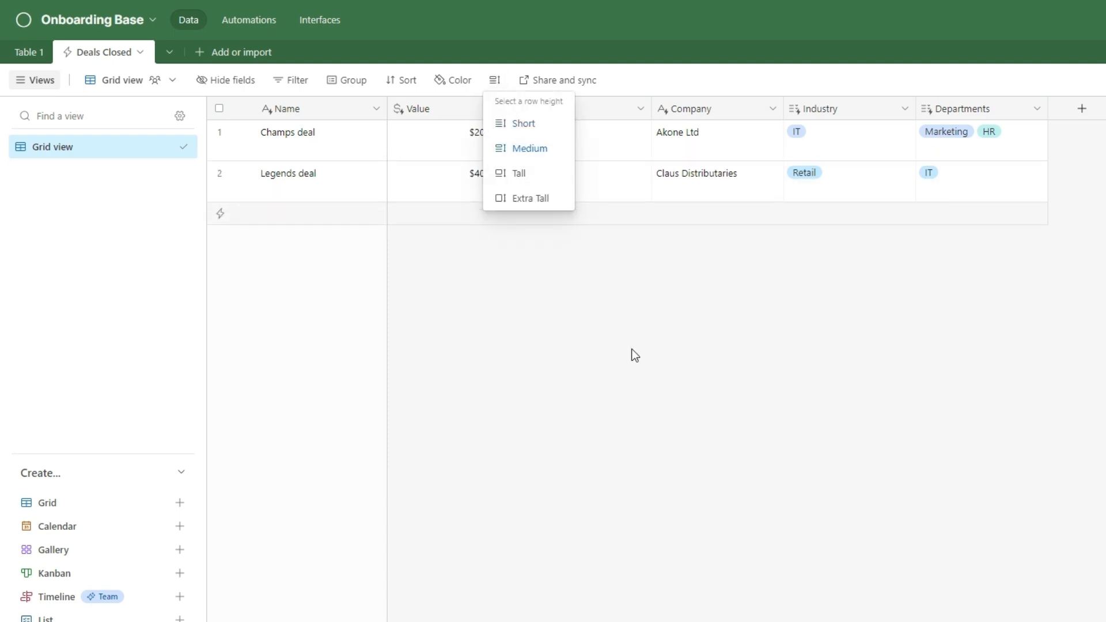
{"action": "left_click", "coordinate": [563, 184]}
{"action": "left_click", "coordinate": [564, 185]}
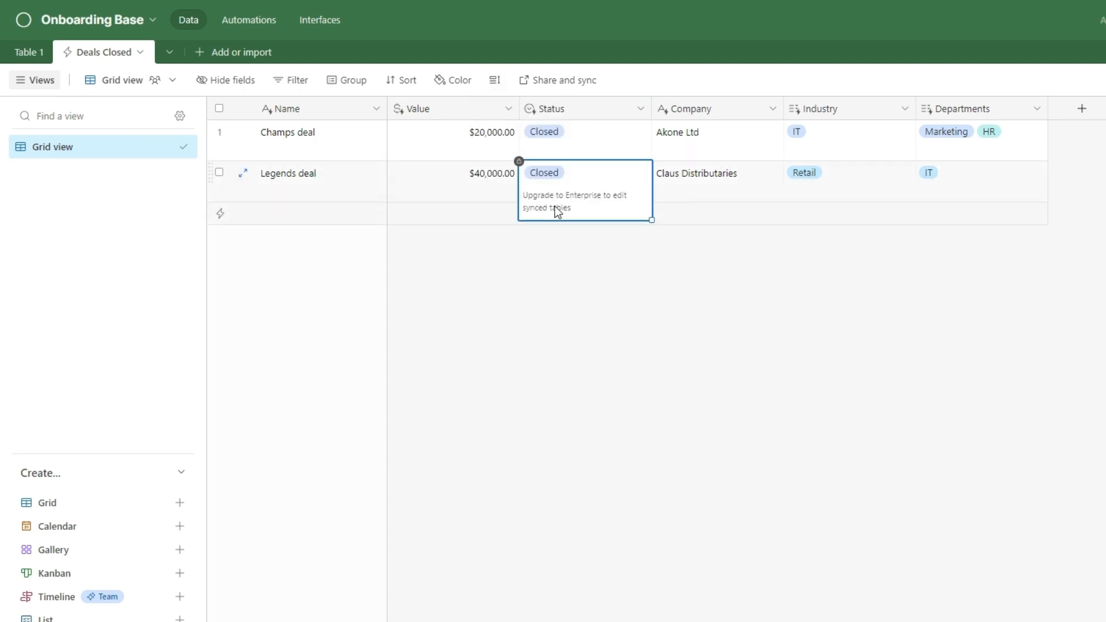
{"action": "left_click", "coordinate": [610, 344]}
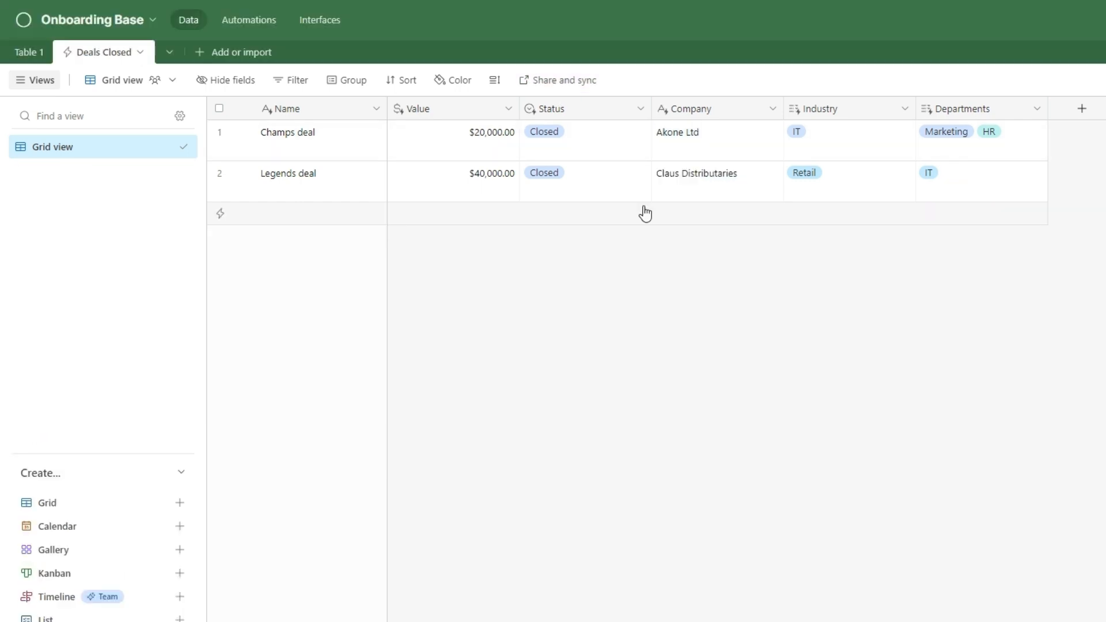
Change the Champs deal's Value to $100,000 in Accounts.
{"action": "left_click", "coordinate": [578, 154]}
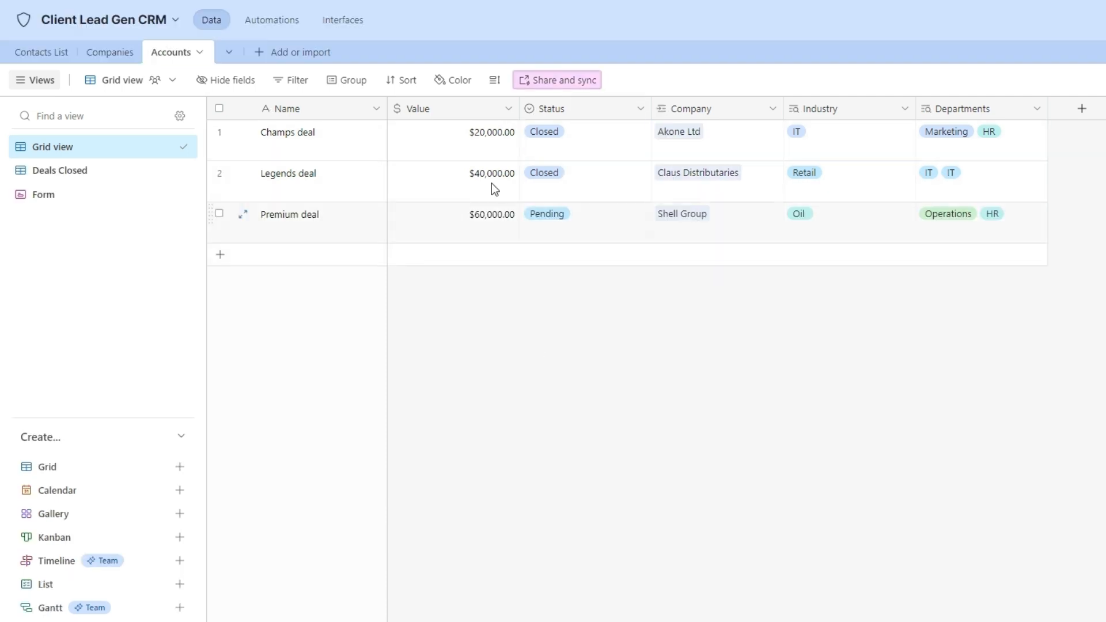
{"action": "left_click", "coordinate": [492, 150]}
{"action": "left_click", "coordinate": [492, 149]}
{"action": "left_click_drag", "start_coordinate": [486, 133], "coordinate": [477, 133]}
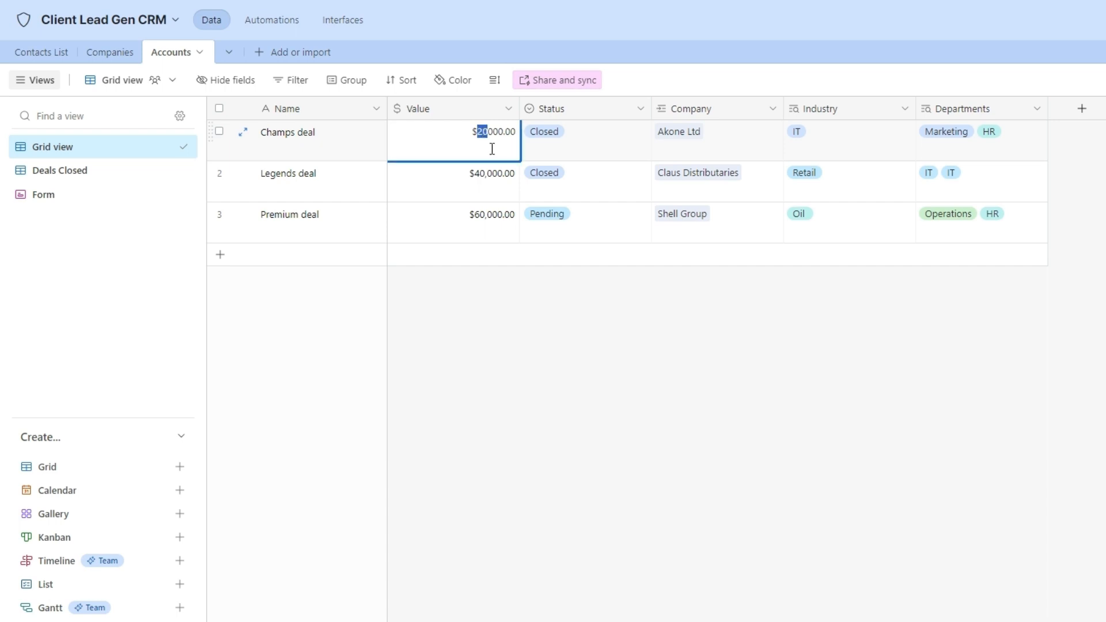
{"action": "type", "text": "100"}
{"action": "left_click", "coordinate": [536, 341]}
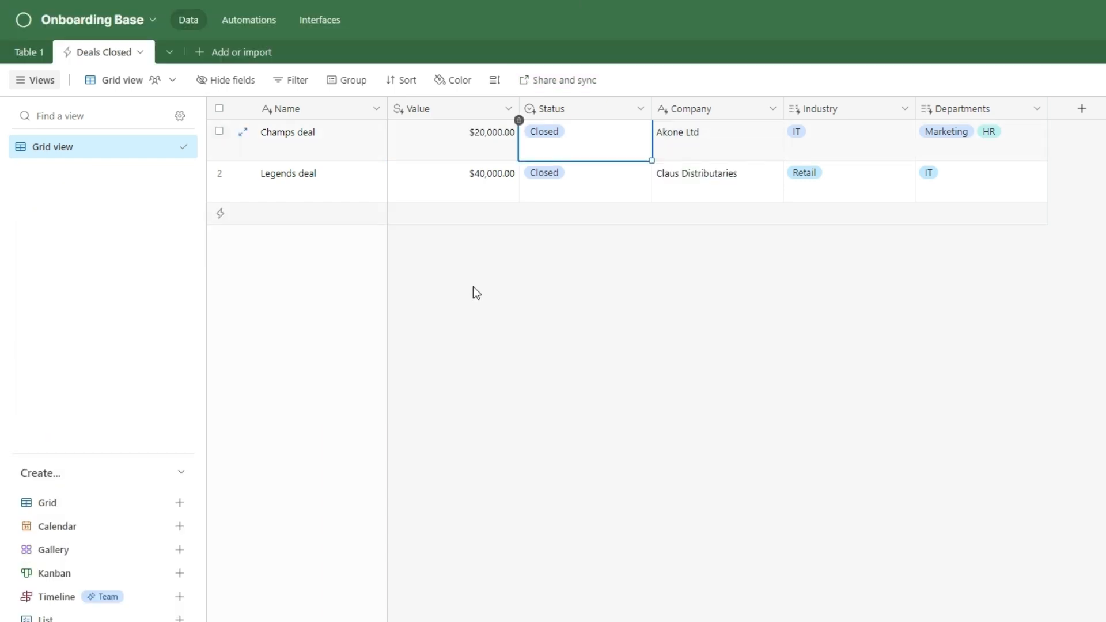
Sync the Deals Closed table now so the Premium deal appears, then return to Table 1.
{"action": "left_click", "coordinate": [140, 52]}
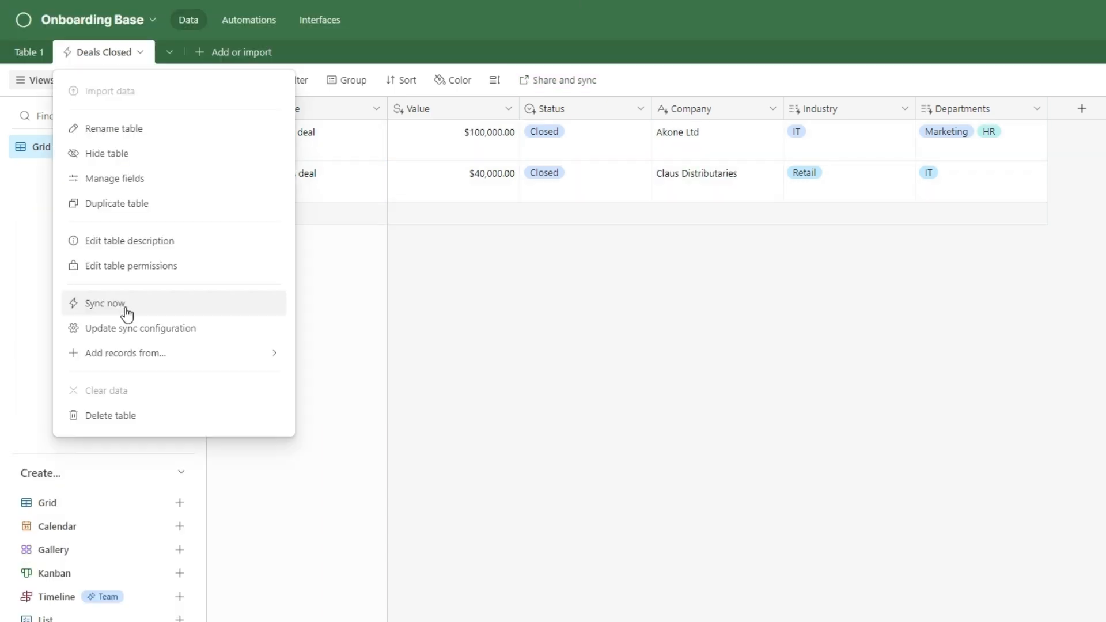
{"action": "left_click", "coordinate": [127, 313]}
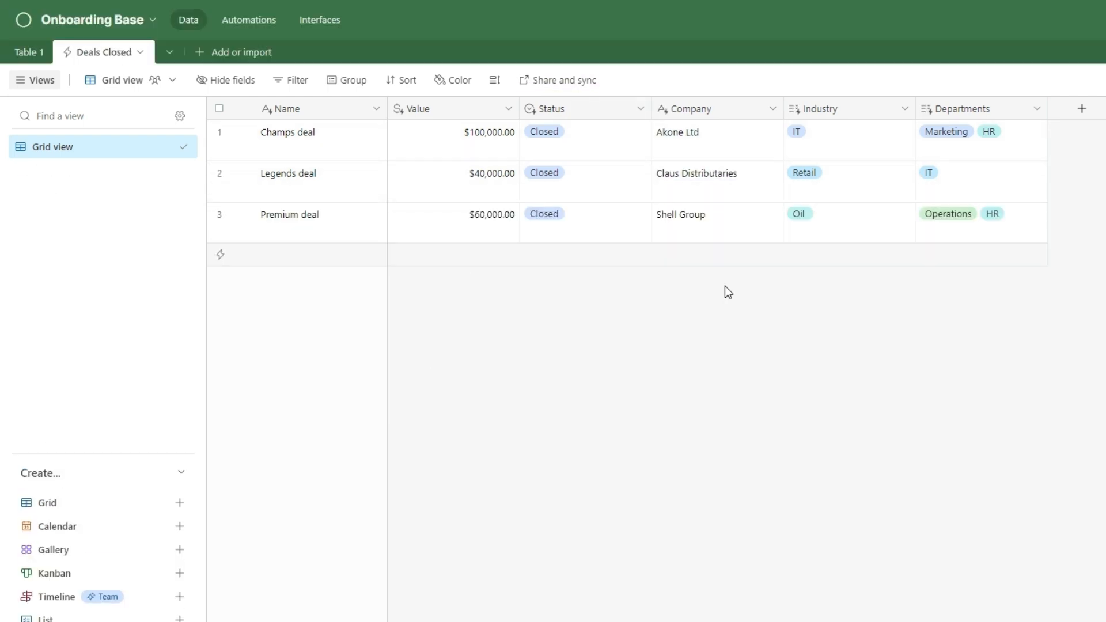
{"action": "left_click", "coordinate": [32, 53]}
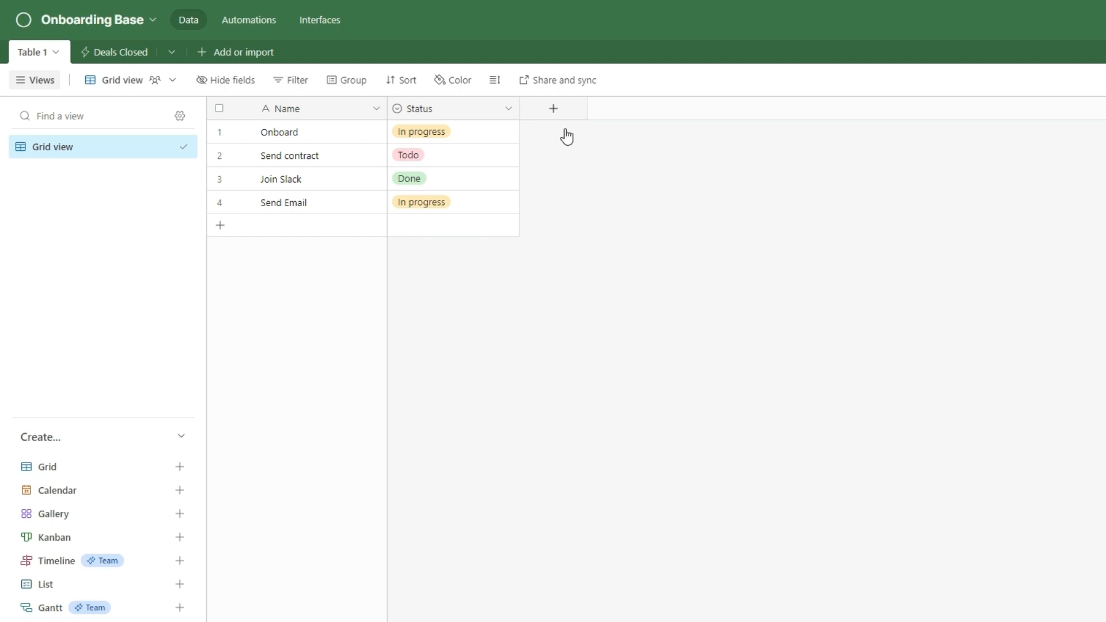
Add a Deals field to Table 1 that links to the Deals Closed table.
{"action": "left_click", "coordinate": [555, 108]}
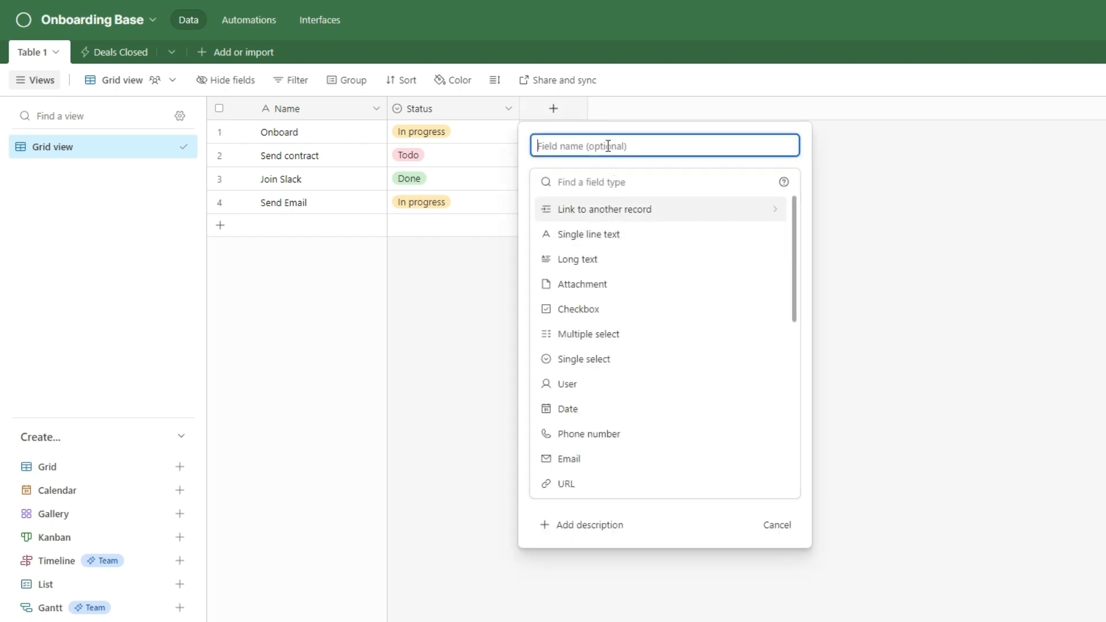
{"action": "type", "text": "Deals"}
{"action": "left_click", "coordinate": [617, 212]}
{"action": "left_click", "coordinate": [617, 241]}
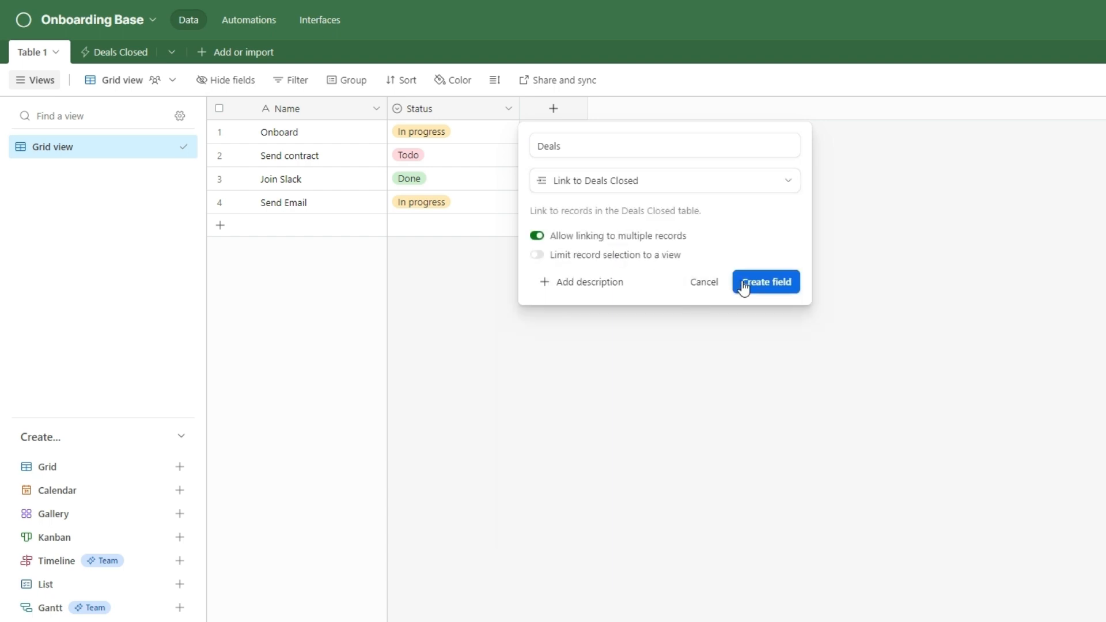
{"action": "left_click", "coordinate": [755, 285]}
{"action": "left_click", "coordinate": [529, 136]}
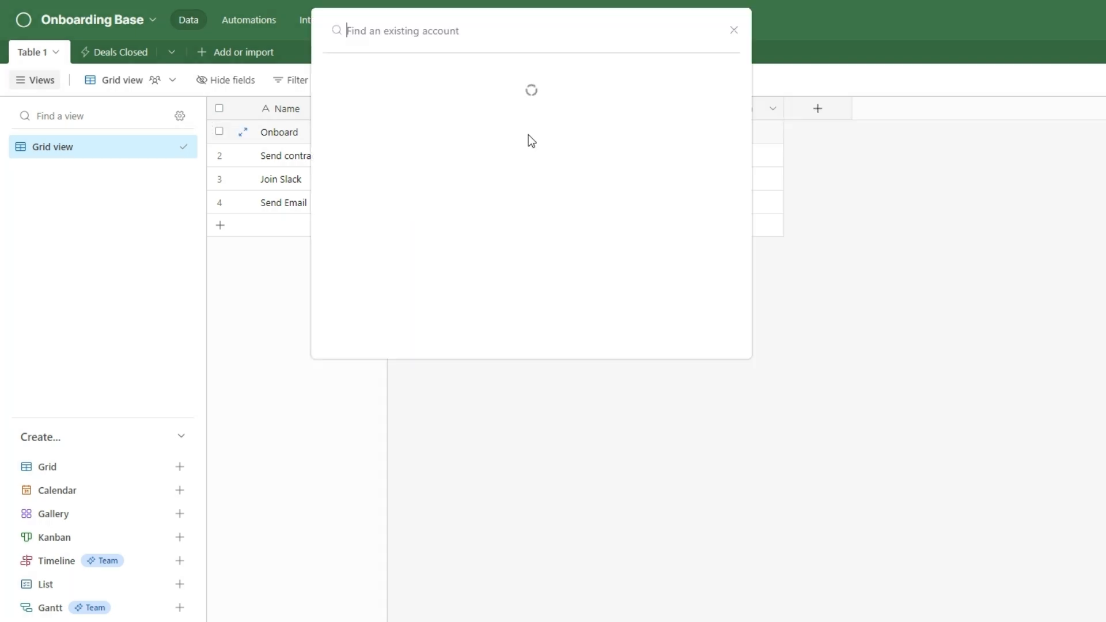
Link Champs deal to Onboard and Send Email, Legends deal to Send contract, and Premium deal to Join Slack.
{"action": "left_click", "coordinate": [528, 106]}
{"action": "left_click", "coordinate": [557, 162]}
{"action": "left_click", "coordinate": [530, 155]}
{"action": "left_click", "coordinate": [507, 152]}
{"action": "left_click", "coordinate": [541, 183]}
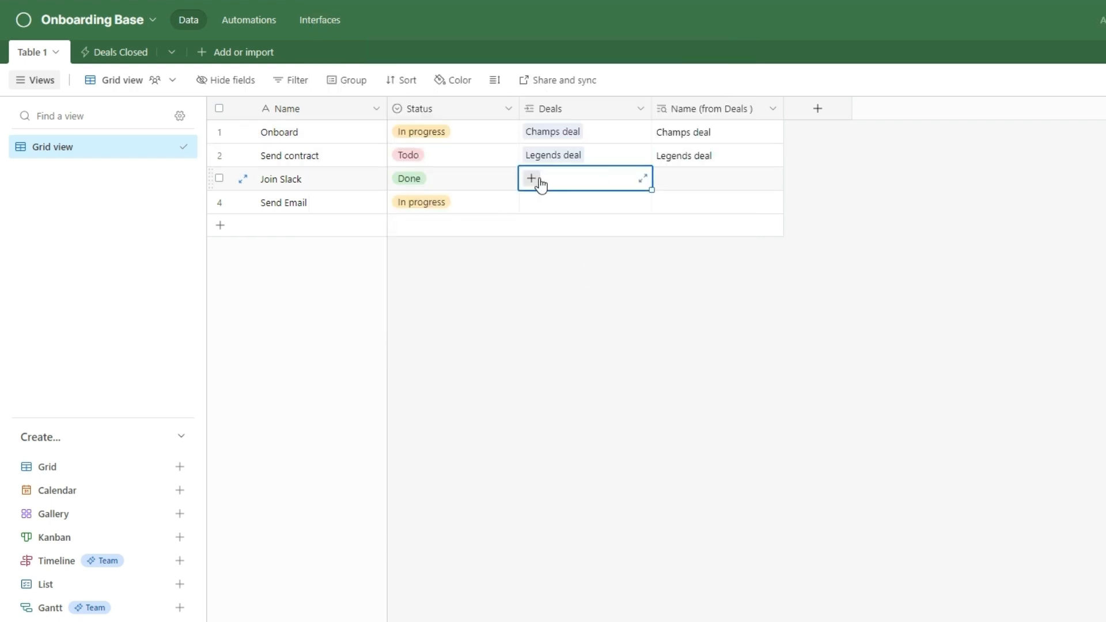
{"action": "left_click", "coordinate": [535, 181]}
{"action": "left_click", "coordinate": [567, 204]}
{"action": "left_click", "coordinate": [568, 203]}
{"action": "left_click", "coordinate": [530, 202]}
{"action": "left_click", "coordinate": [538, 102]}
{"action": "left_click", "coordinate": [628, 273]}
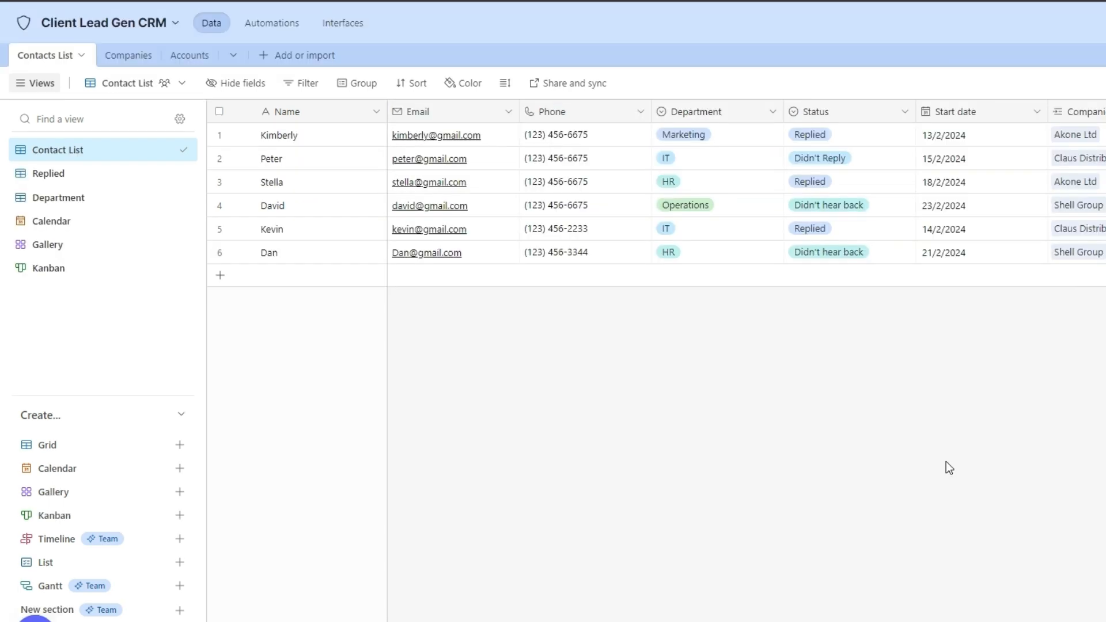
Add the Pivot table extension, group its rows by Name, and close the expanded pivot view.
{"action": "left_click", "coordinate": [1014, 60]}
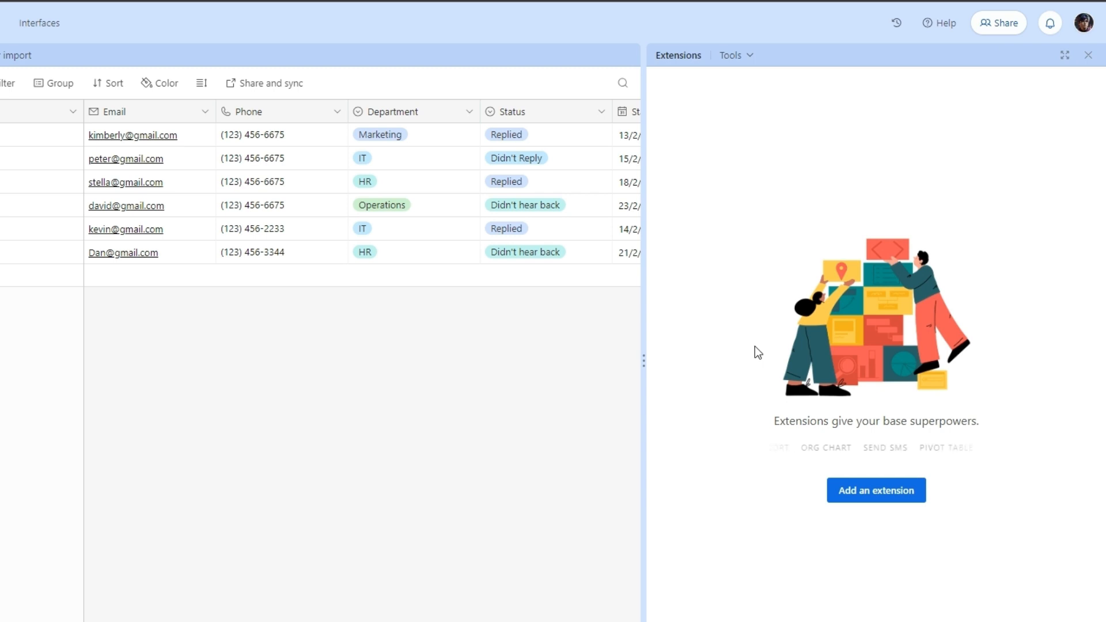
{"action": "left_click", "coordinate": [876, 496]}
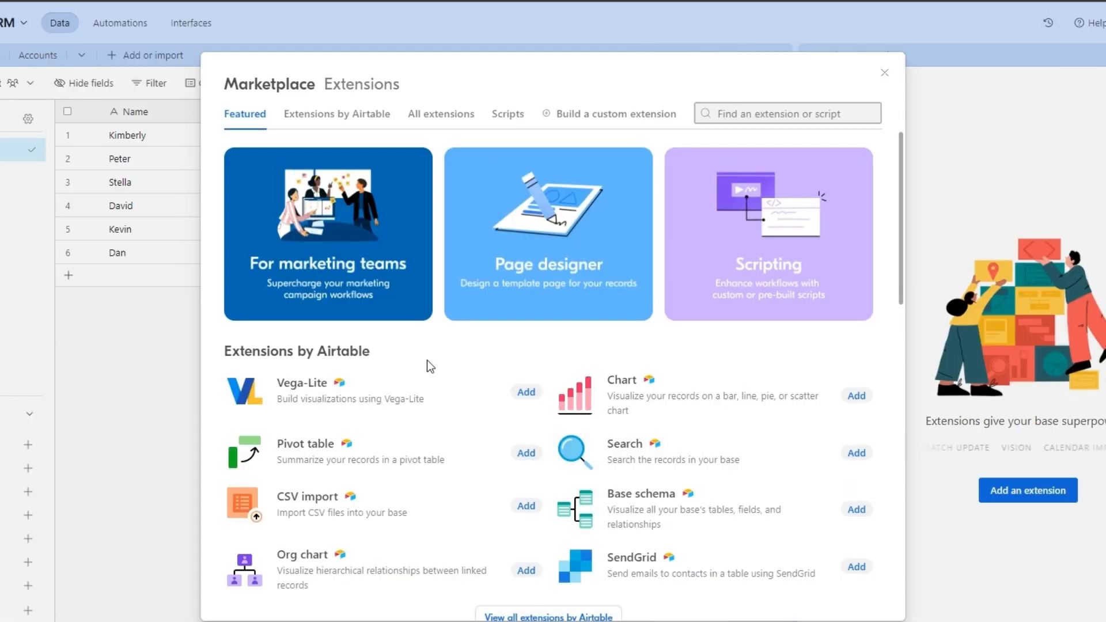
{"action": "left_click", "coordinate": [309, 454]}
{"action": "left_click", "coordinate": [791, 125]}
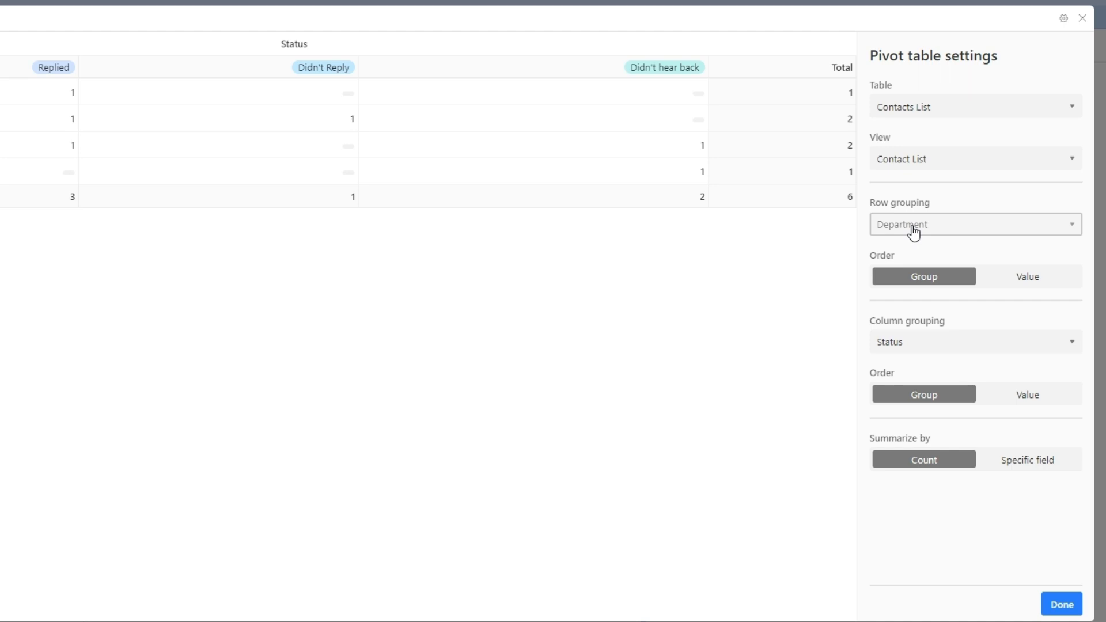
{"action": "left_click", "coordinate": [905, 255]}
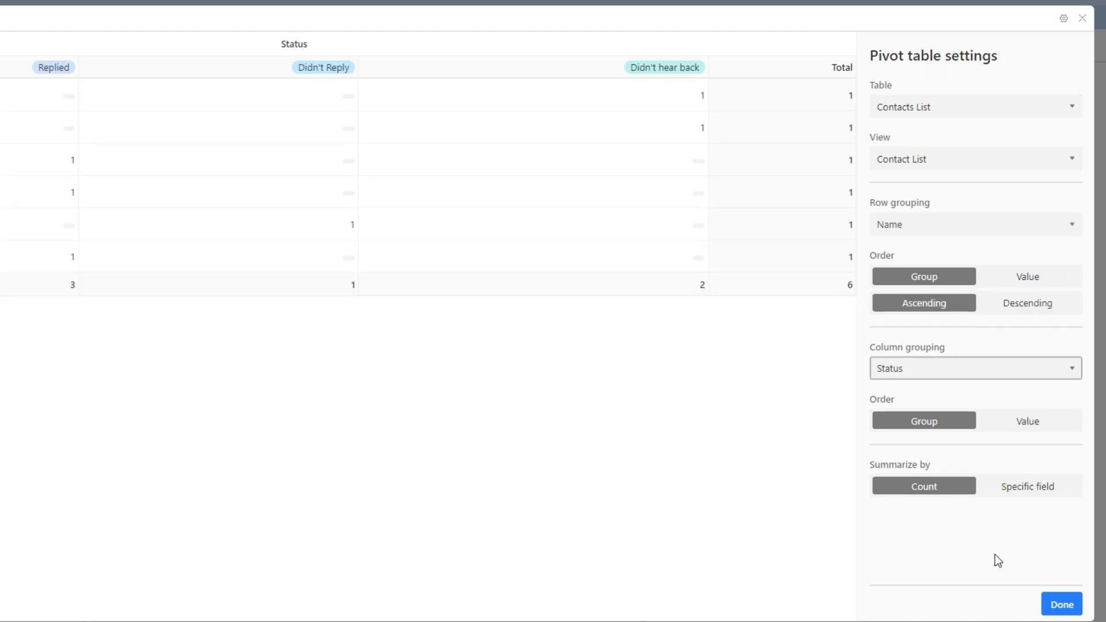
{"action": "left_click", "coordinate": [1060, 605]}
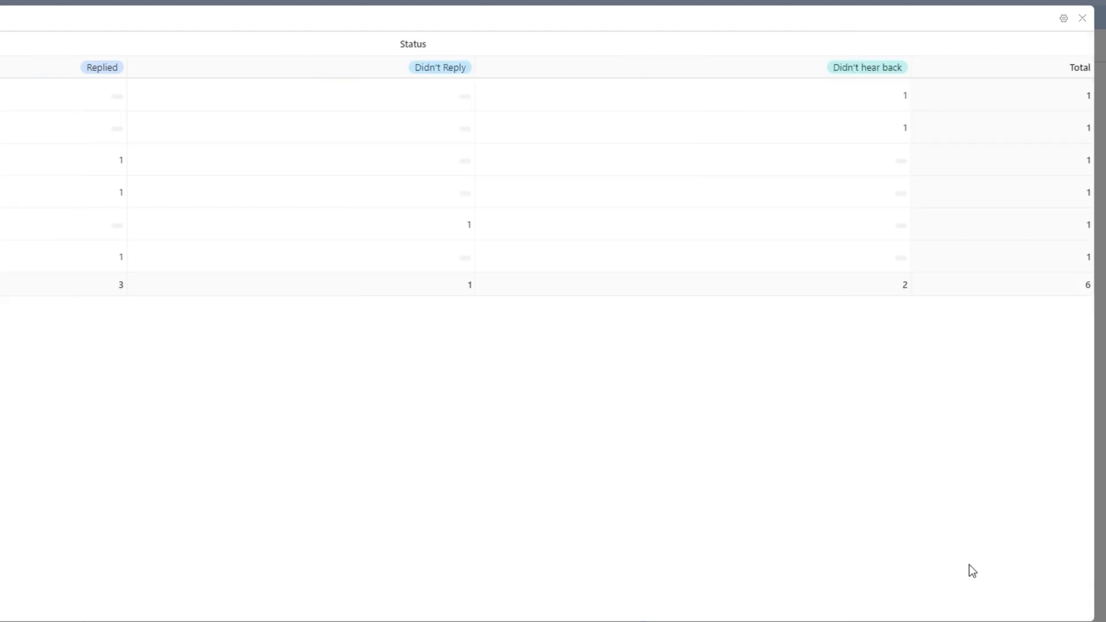
{"action": "left_click", "coordinate": [1082, 19]}
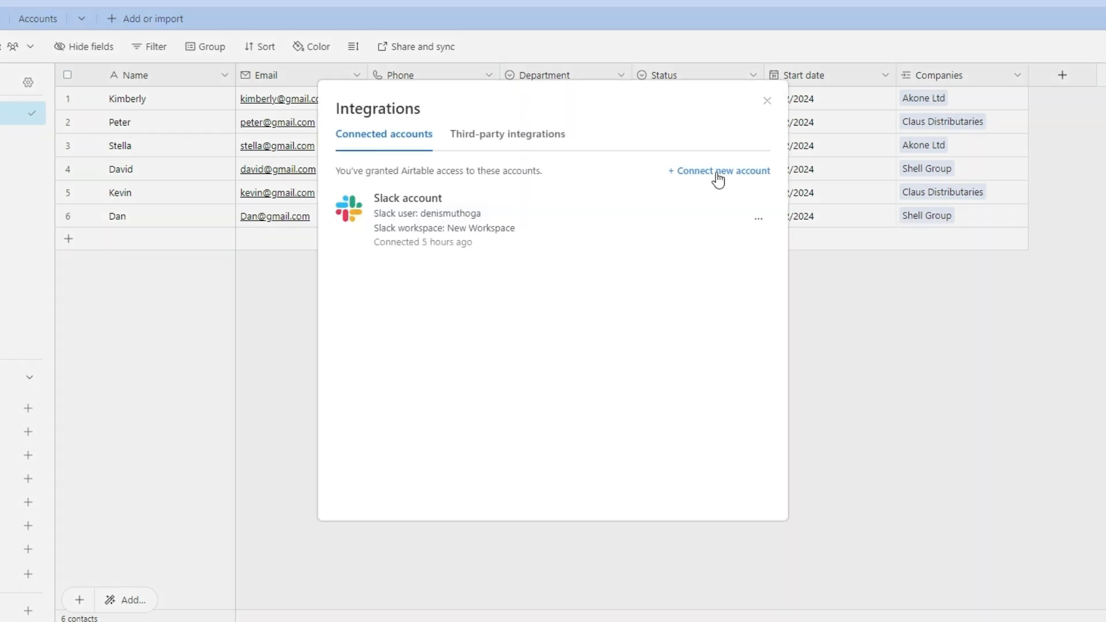
Browse the apps offered for a new account connection, then go to the Interfaces section.
{"action": "left_click", "coordinate": [717, 173]}
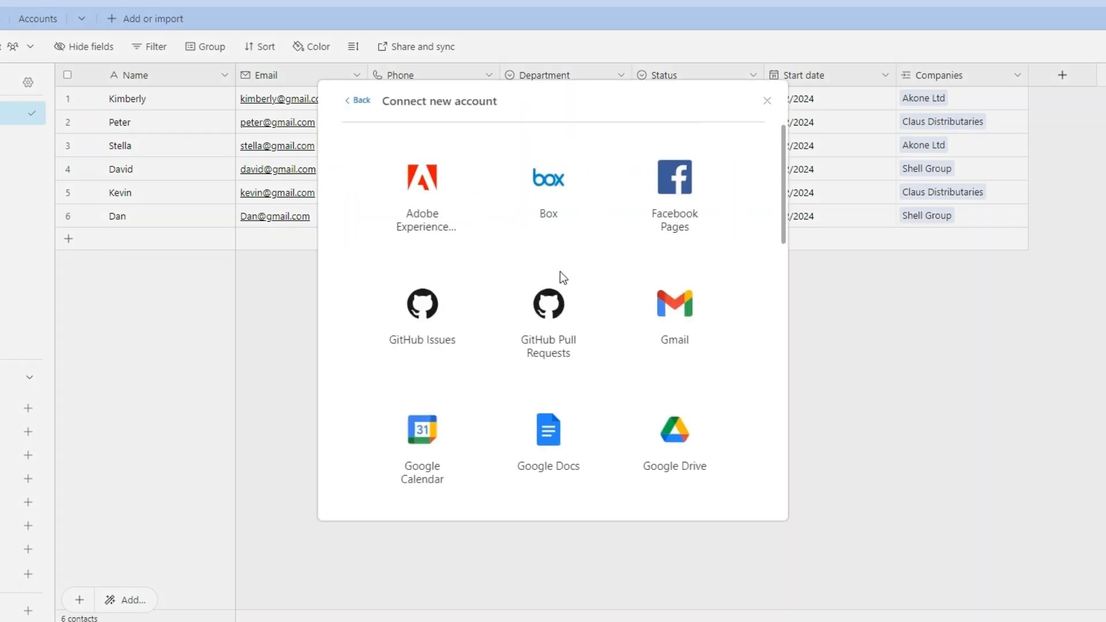
{"action": "scroll", "coordinate": [559, 274], "scroll_direction": "down", "scroll_amount": 10}
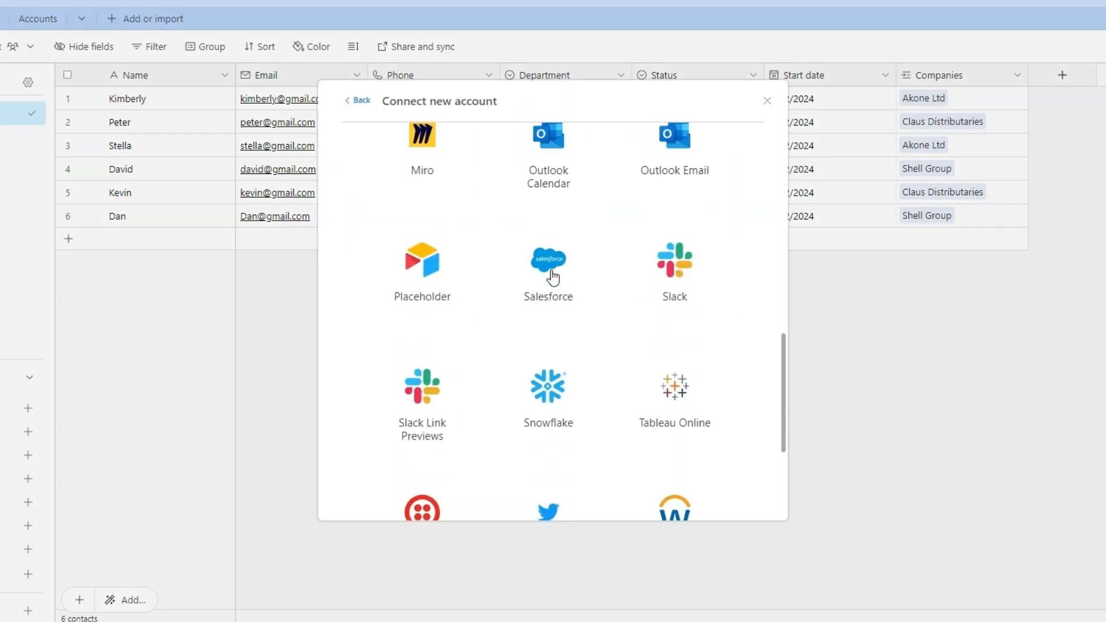
{"action": "scroll", "coordinate": [553, 279], "scroll_direction": "down", "scroll_amount": 4}
{"action": "scroll", "coordinate": [553, 277], "scroll_direction": "up", "scroll_amount": 8}
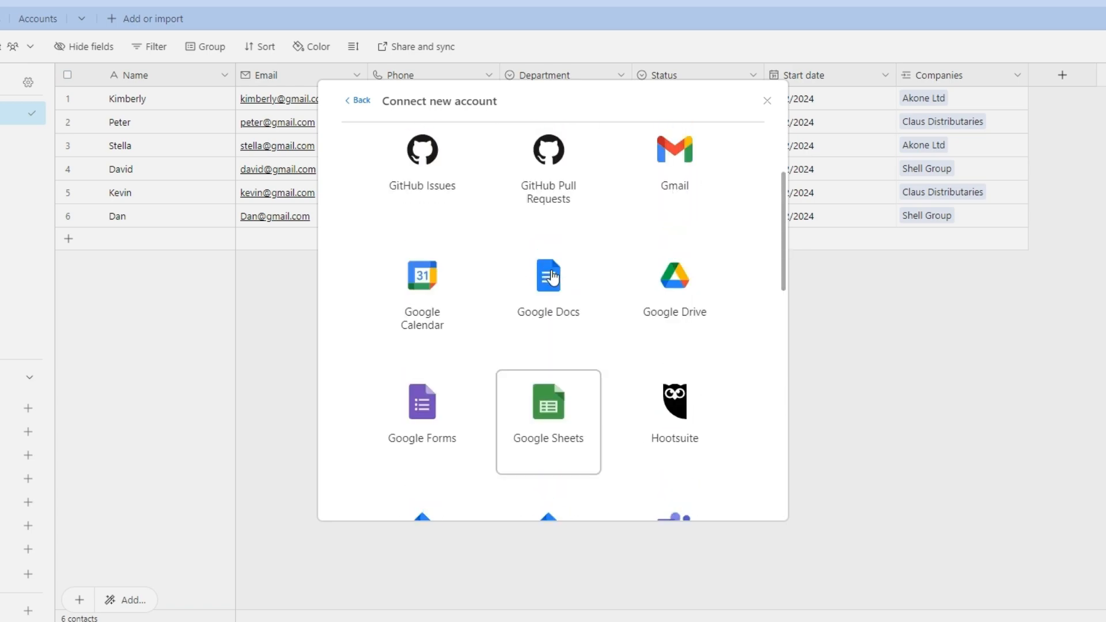
{"action": "scroll", "coordinate": [552, 279], "scroll_direction": "up", "scroll_amount": 3}
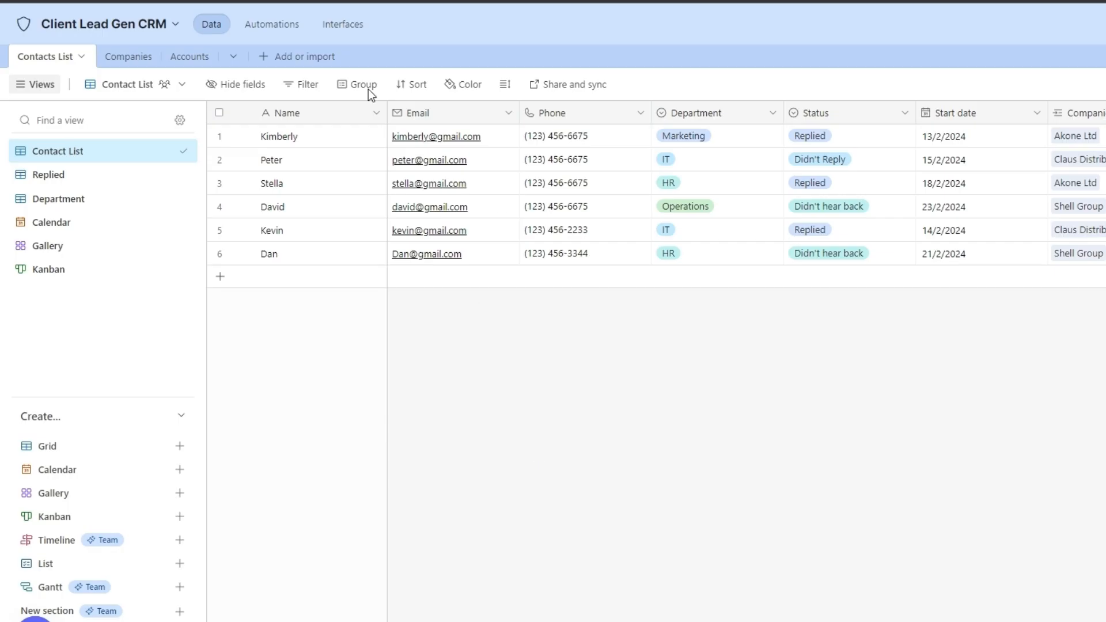
{"action": "left_click", "coordinate": [334, 26]}
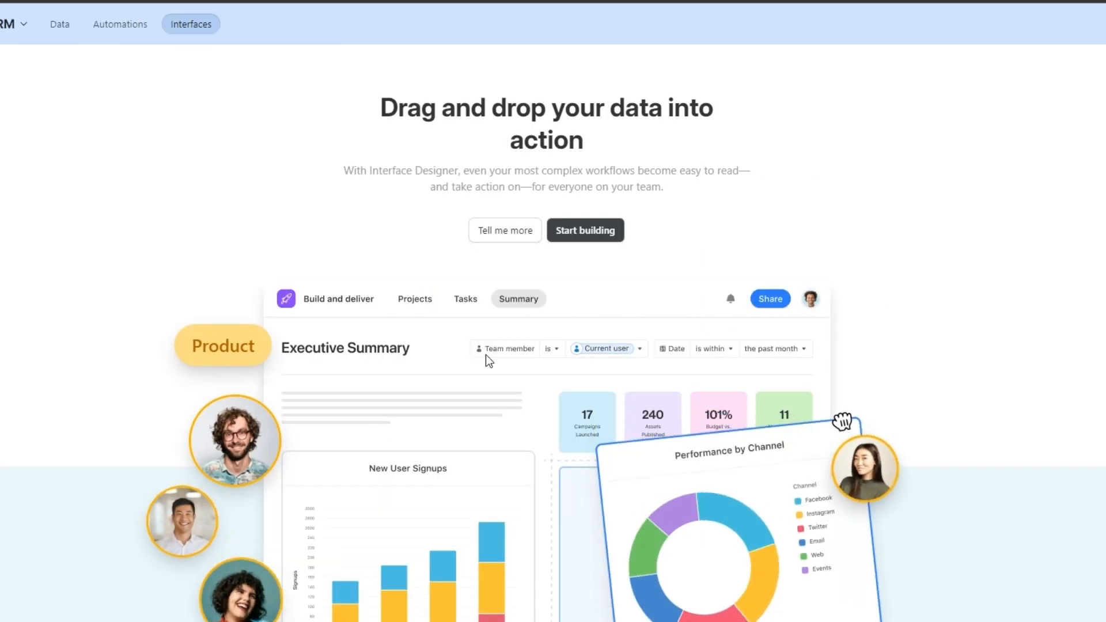
Start building a new interface from the Interface Designer introduction page.
{"action": "scroll", "coordinate": [496, 342], "scroll_direction": "down", "scroll_amount": 1}
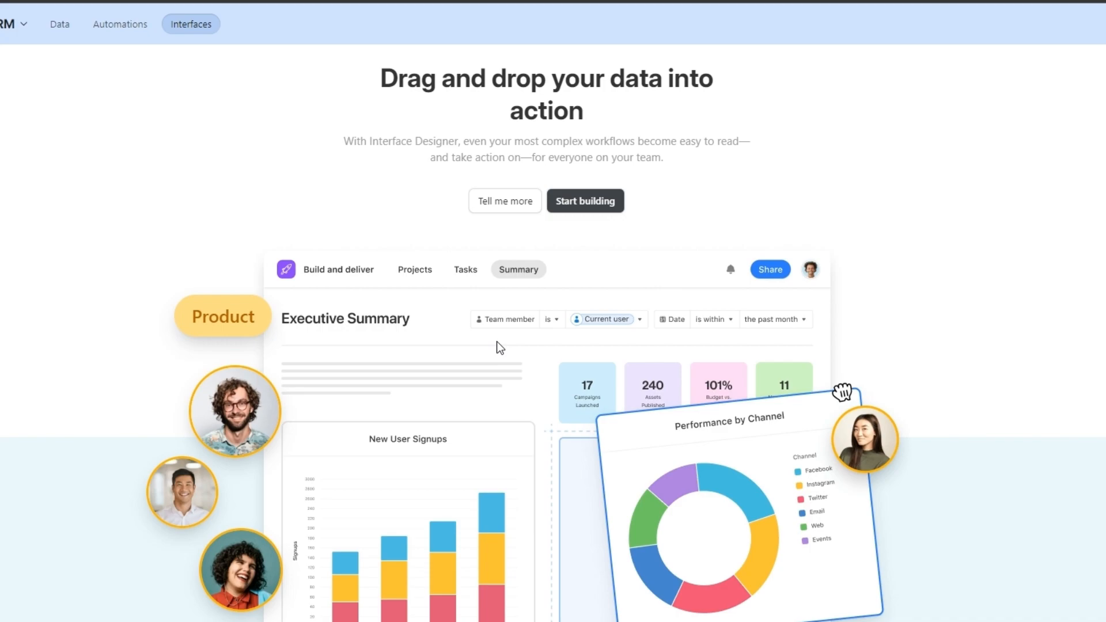
{"action": "left_click", "coordinate": [591, 202]}
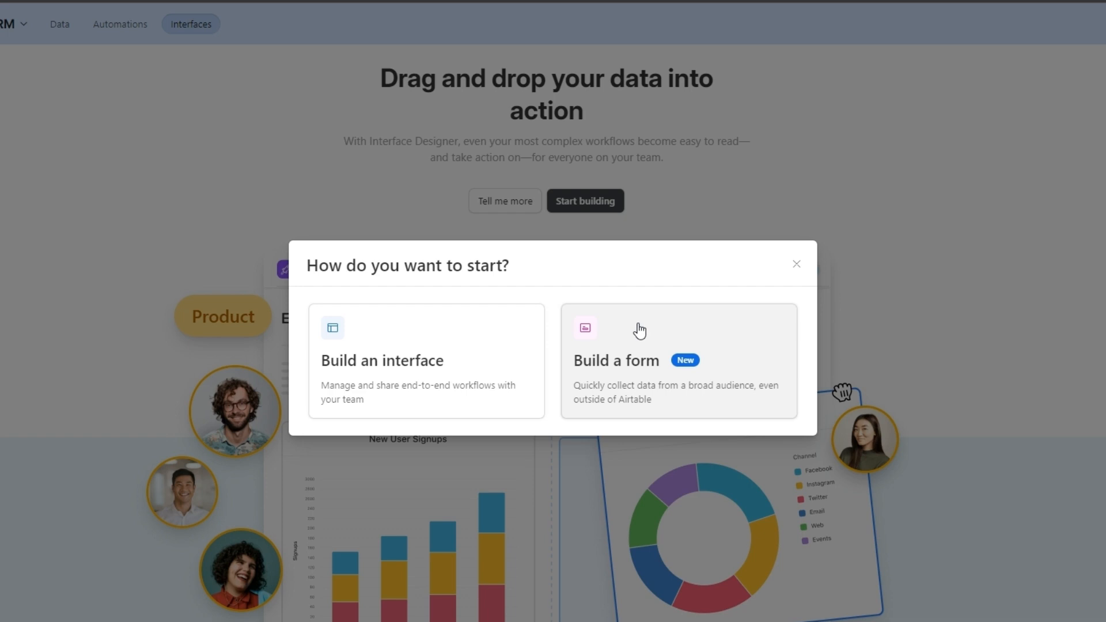
Choose to build an interface and name it 'Lead Gen CRM Interface'.
{"action": "left_click", "coordinate": [431, 364]}
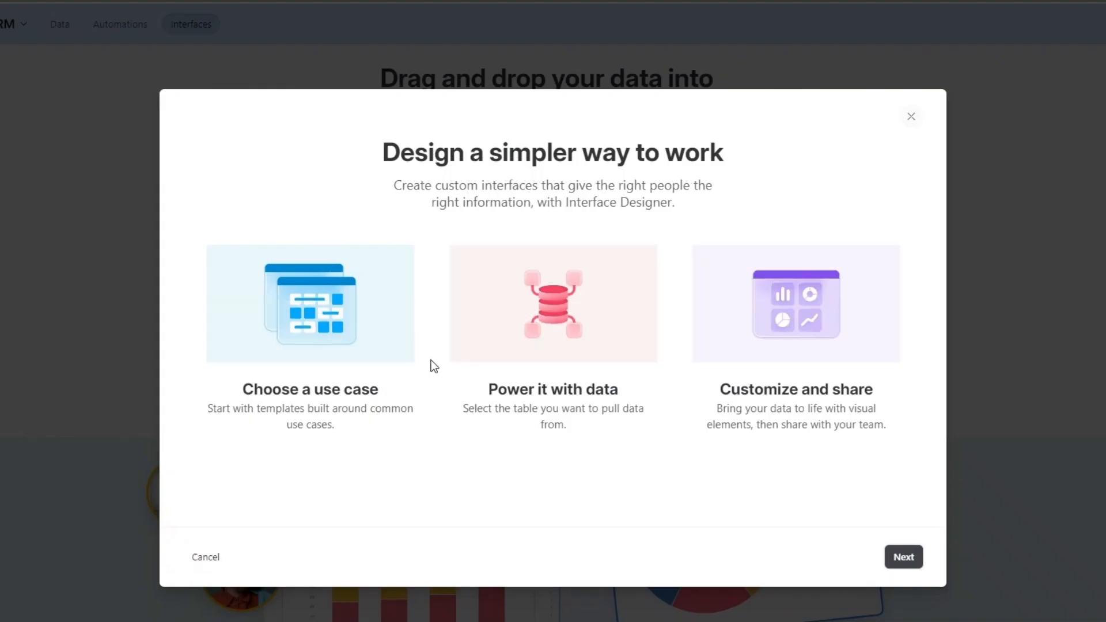
{"action": "left_click", "coordinate": [902, 557]}
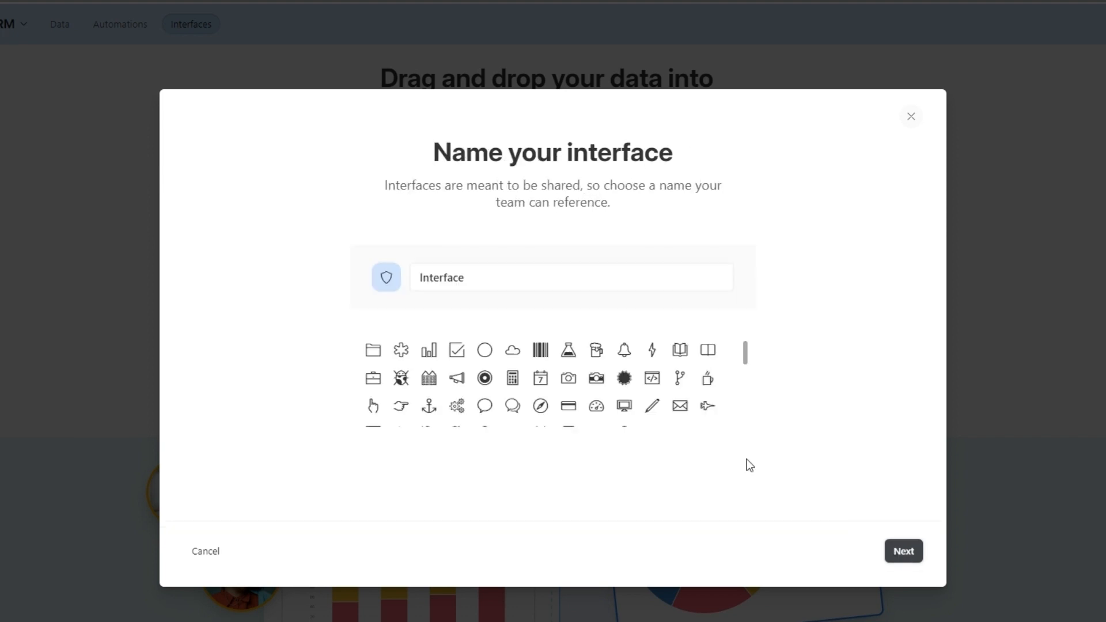
{"action": "left_click", "coordinate": [490, 279]}
{"action": "left_click_drag", "start_coordinate": [489, 277], "coordinate": [438, 278]}
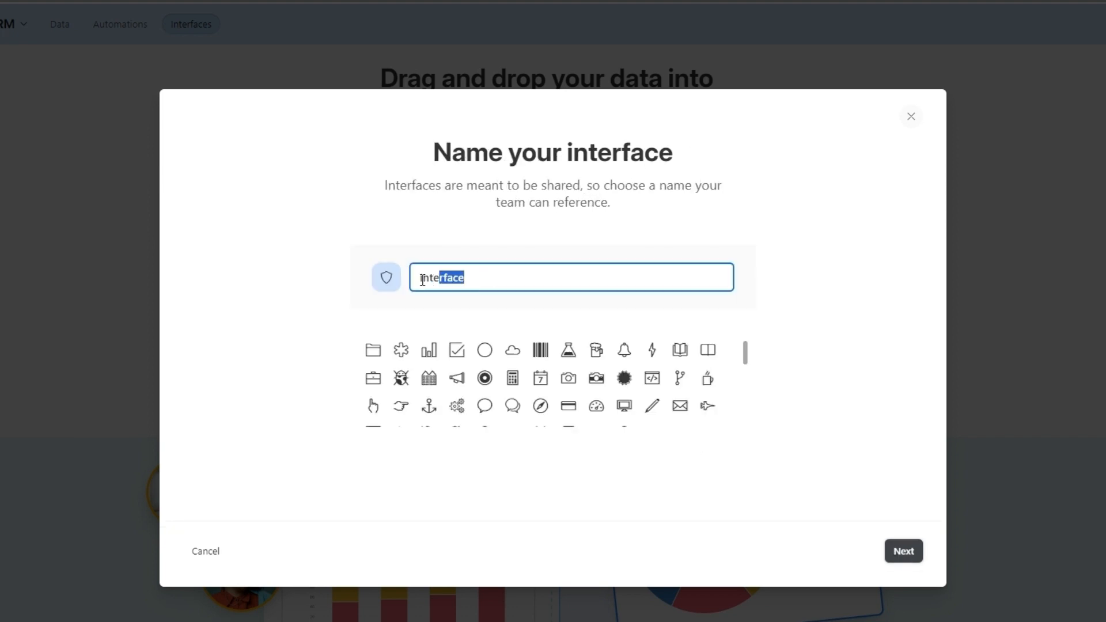
{"action": "left_click", "coordinate": [422, 280]}
{"action": "type", "text": "Lead Gen "}
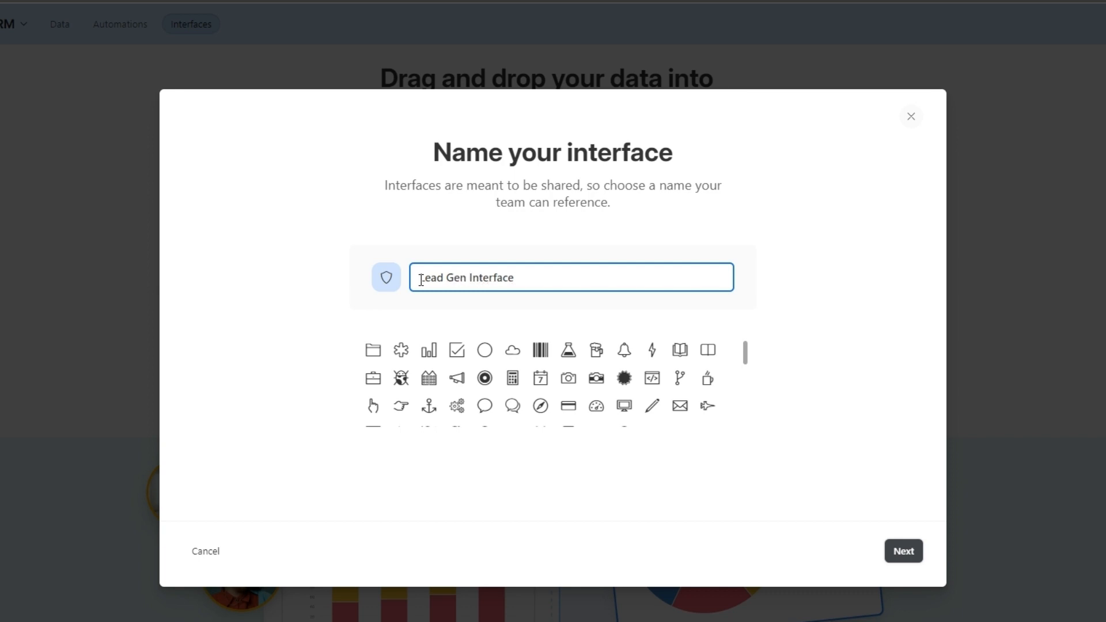
{"action": "type", "text": "CRM"}
{"action": "left_click", "coordinate": [905, 552]}
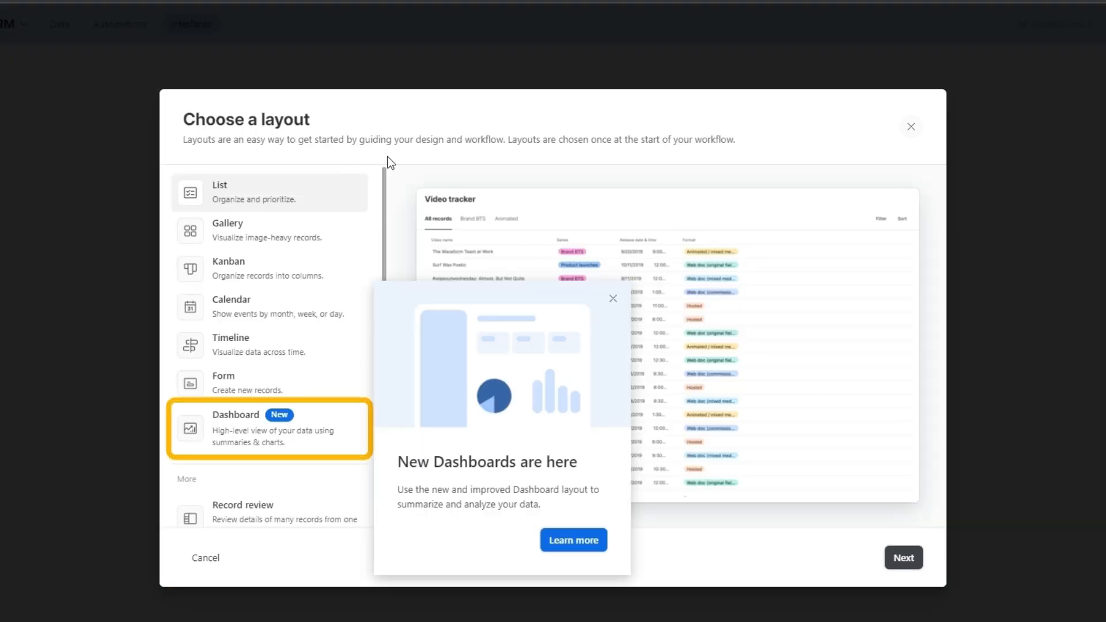
Preview the Gallery, Calendar, Timeline and Form layouts, then select Kanban as the layout.
{"action": "left_click", "coordinate": [613, 299]}
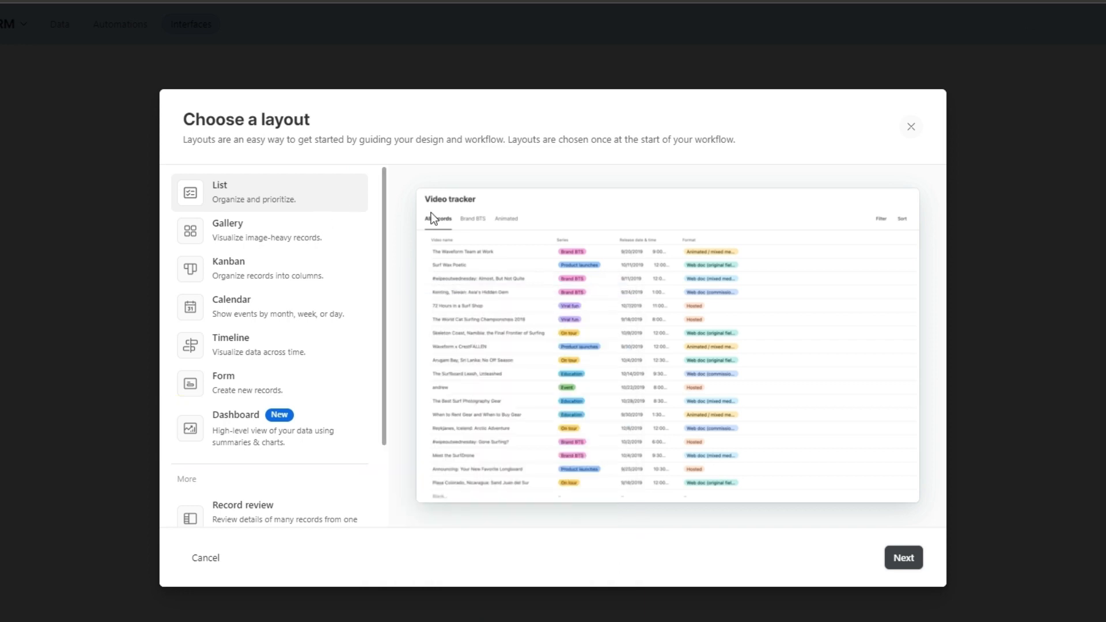
{"action": "left_click", "coordinate": [294, 237]}
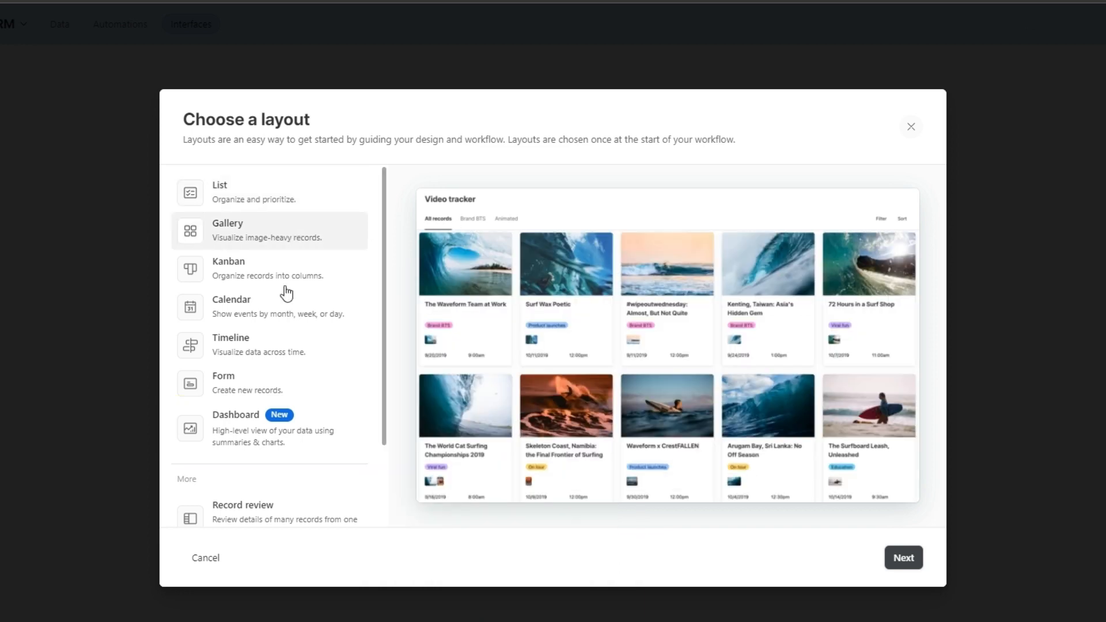
{"action": "left_click", "coordinate": [288, 282]}
{"action": "left_click", "coordinate": [291, 316]}
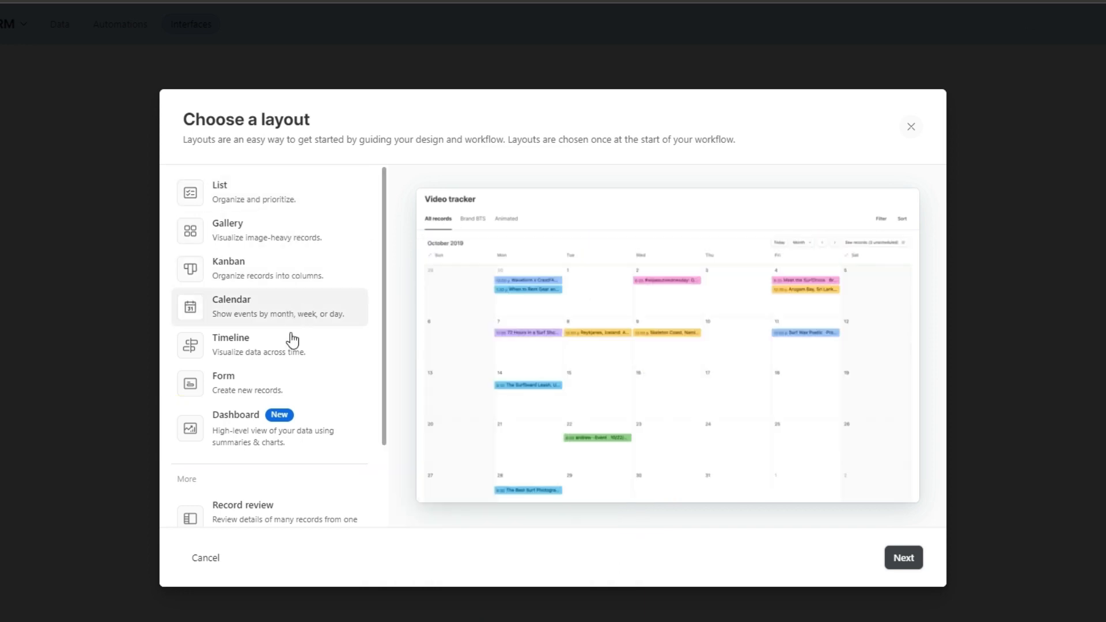
{"action": "left_click", "coordinate": [289, 355]}
{"action": "left_click", "coordinate": [288, 384]}
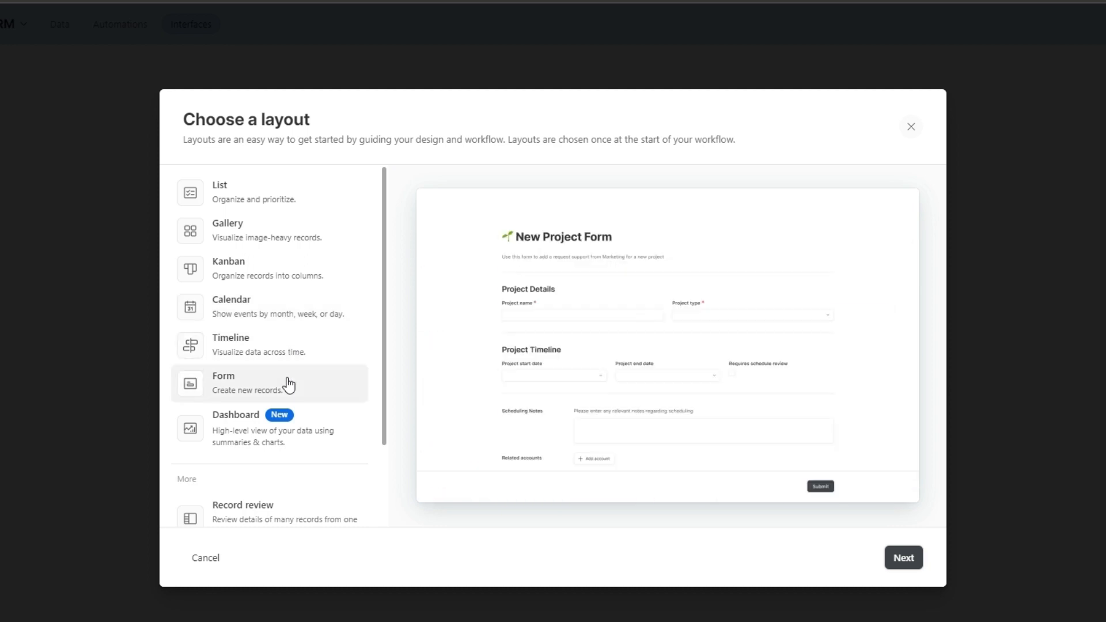
{"action": "left_click", "coordinate": [276, 233]}
{"action": "left_click", "coordinate": [260, 275]}
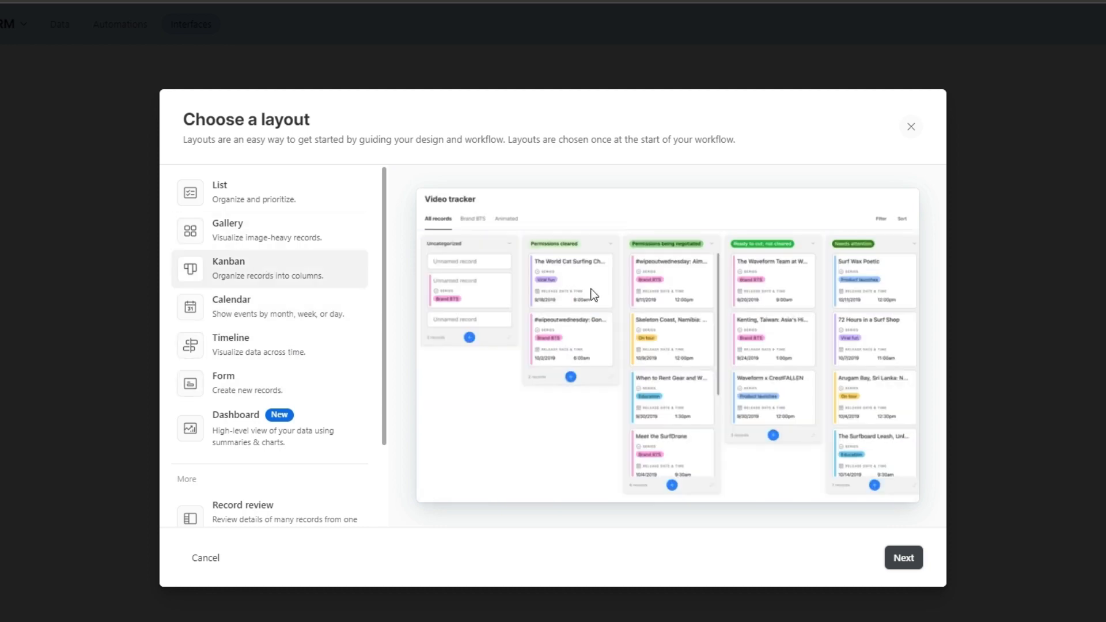
{"action": "left_click", "coordinate": [896, 557]}
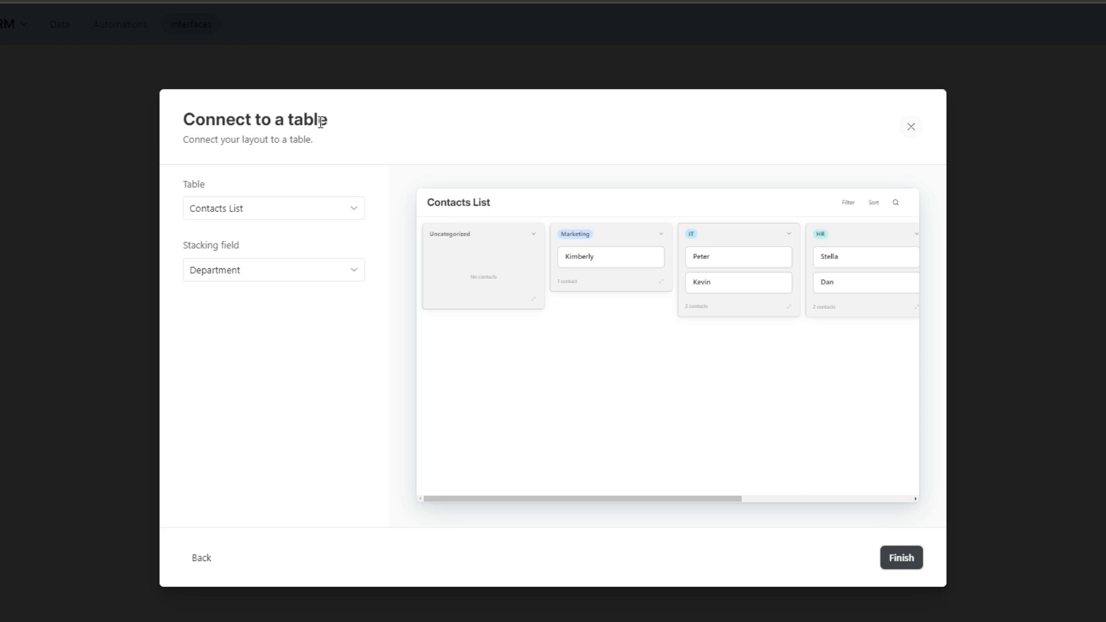
Use Contacts List as the Kanban's source table, stack columns by Status, and finish.
{"action": "left_click", "coordinate": [274, 211]}
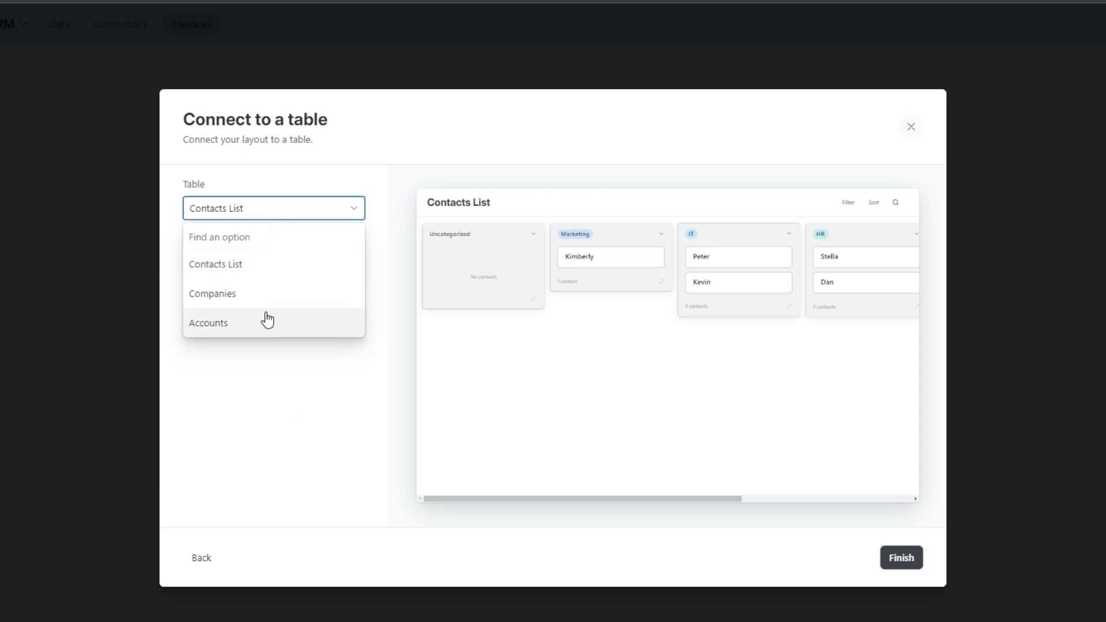
{"action": "left_click", "coordinate": [272, 215]}
{"action": "left_click", "coordinate": [249, 275]}
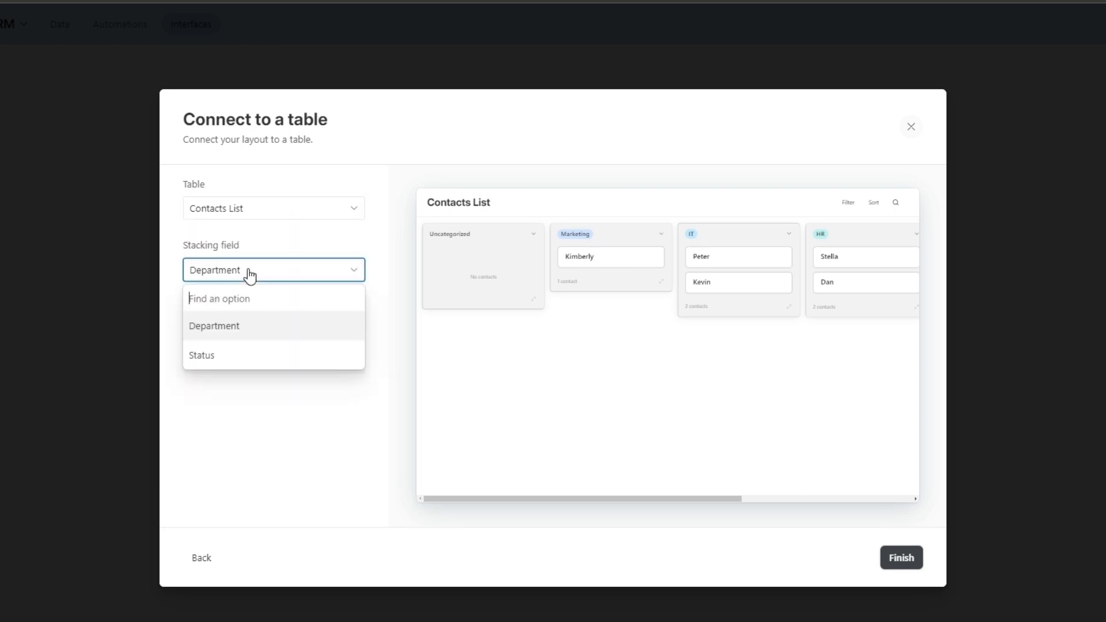
{"action": "left_click", "coordinate": [242, 356]}
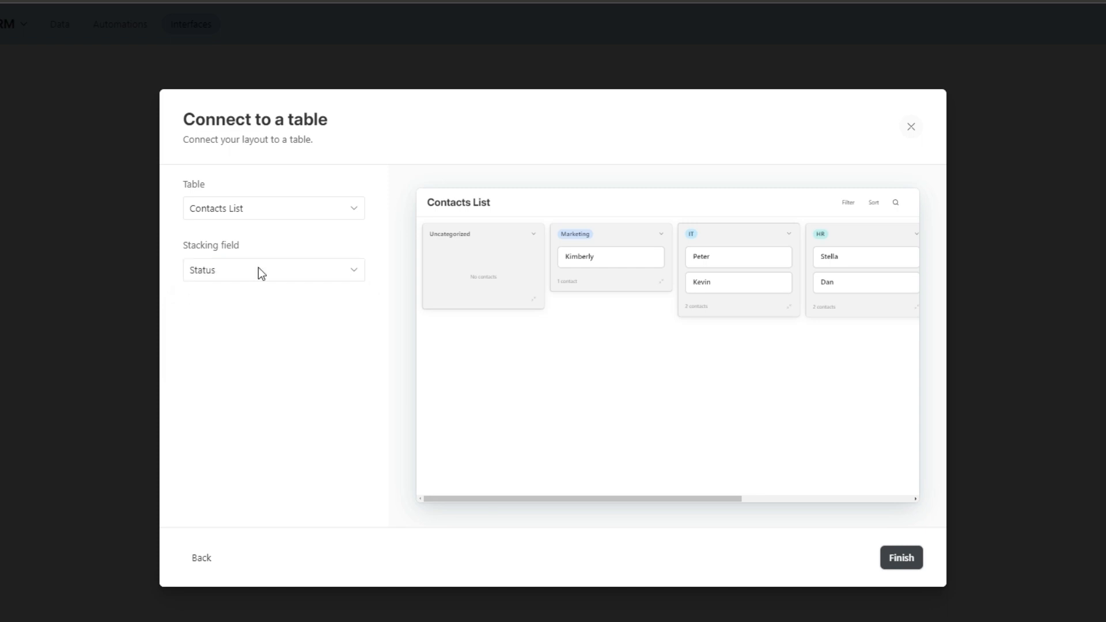
{"action": "left_click", "coordinate": [897, 560]}
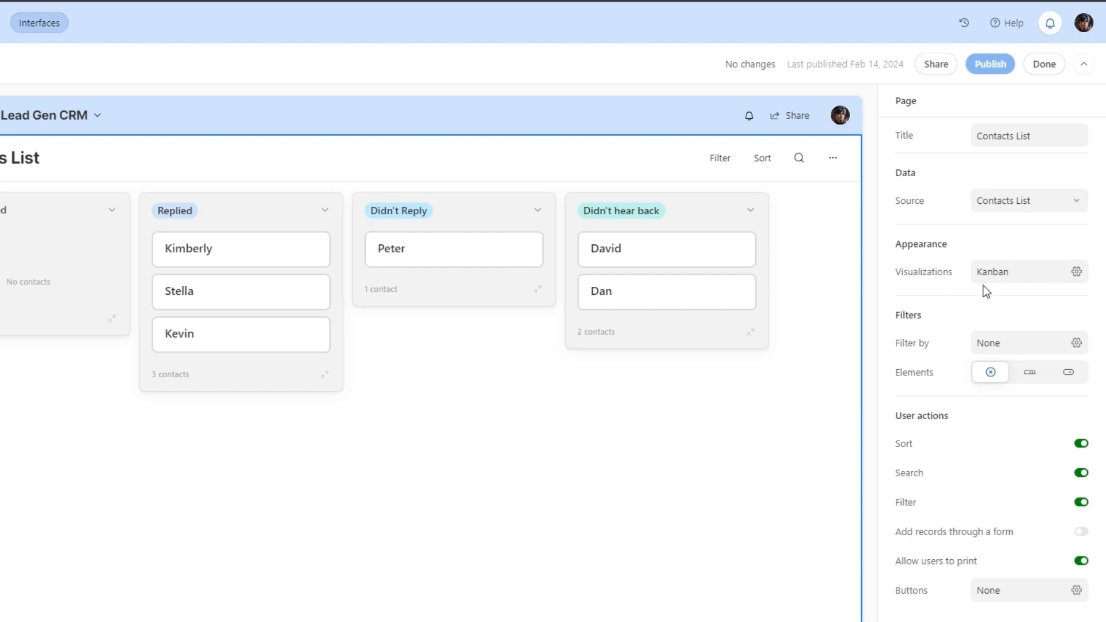
Check the page-wide filter settings, leaving them with no conditions, and exit the interface editor.
{"action": "left_click", "coordinate": [1039, 348]}
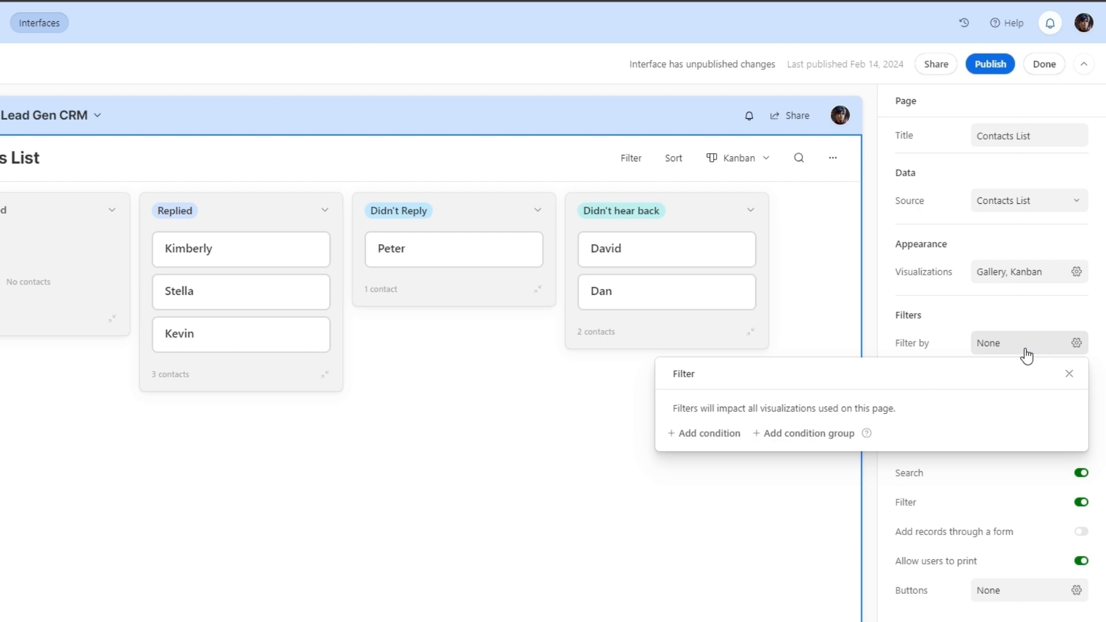
{"action": "left_click", "coordinate": [1008, 325]}
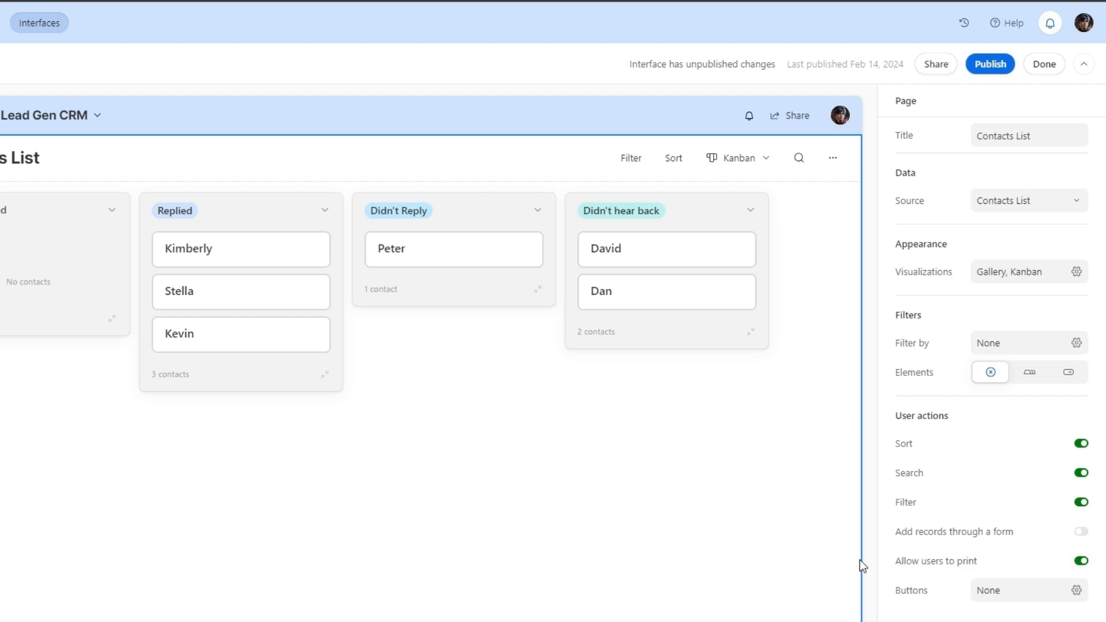
{"action": "left_click", "coordinate": [1046, 65]}
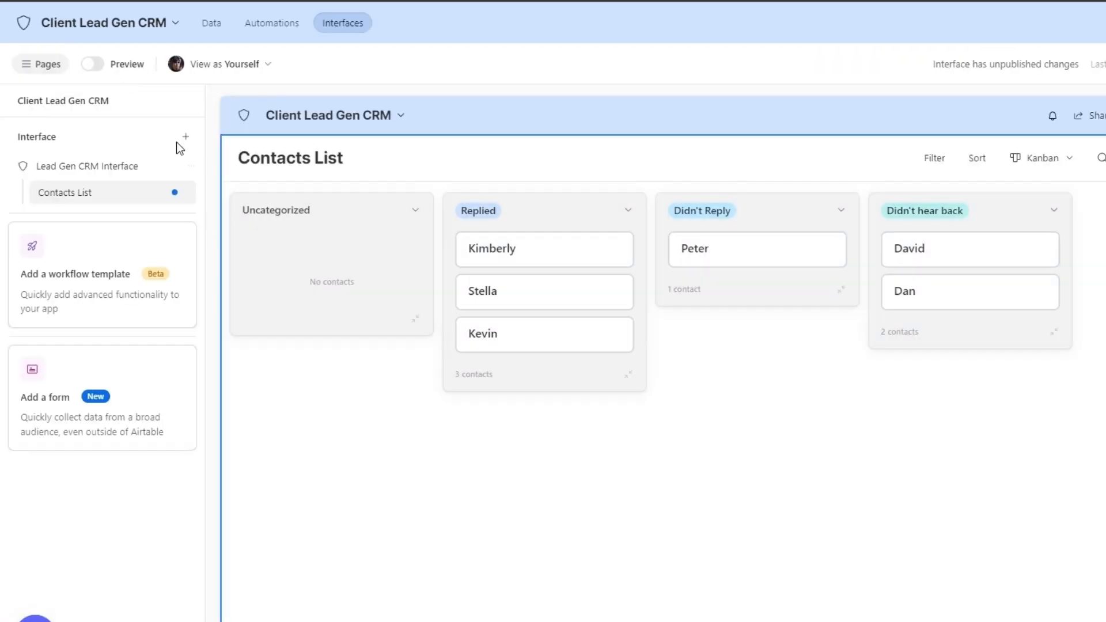
Preview the Lead Gen CRM Interface as users see it, then publish it.
{"action": "left_click", "coordinate": [93, 65]}
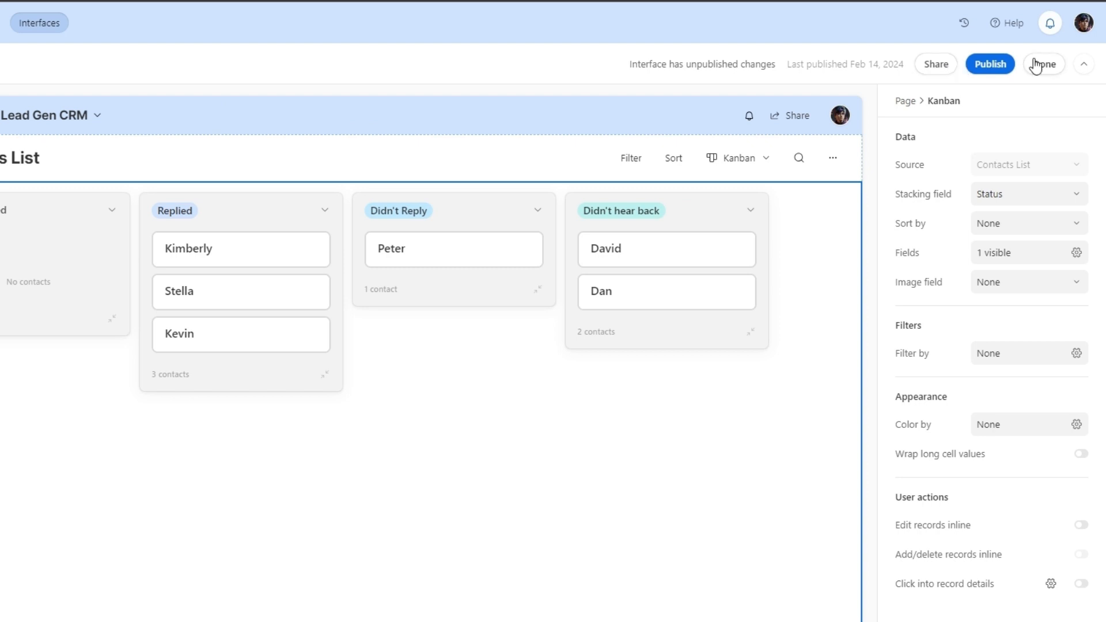
{"action": "left_click", "coordinate": [990, 63]}
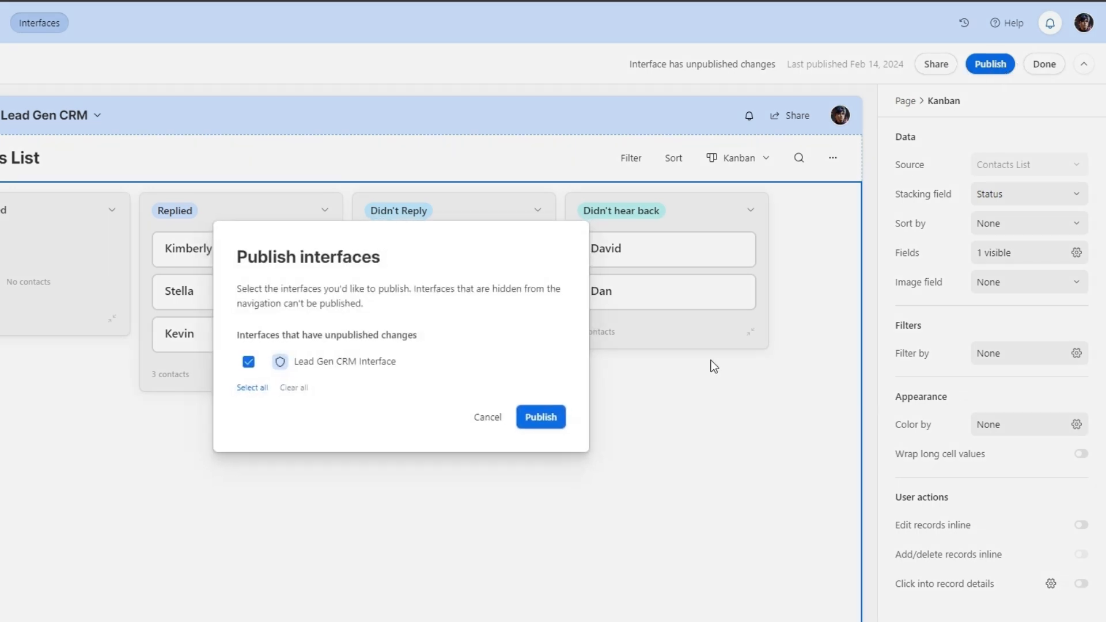
{"action": "left_click", "coordinate": [541, 418]}
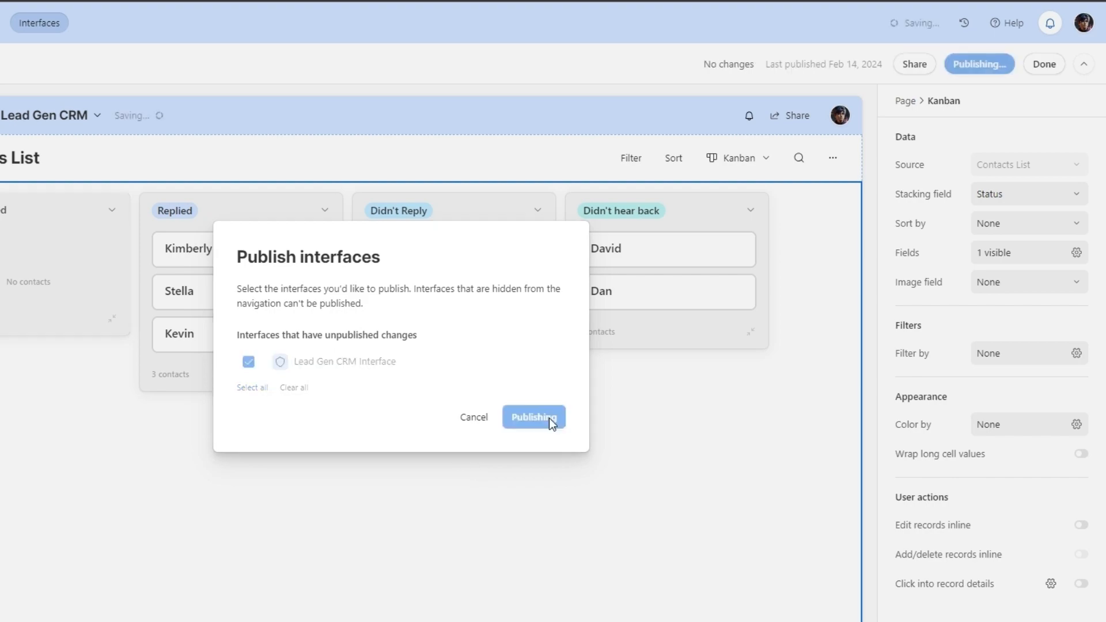